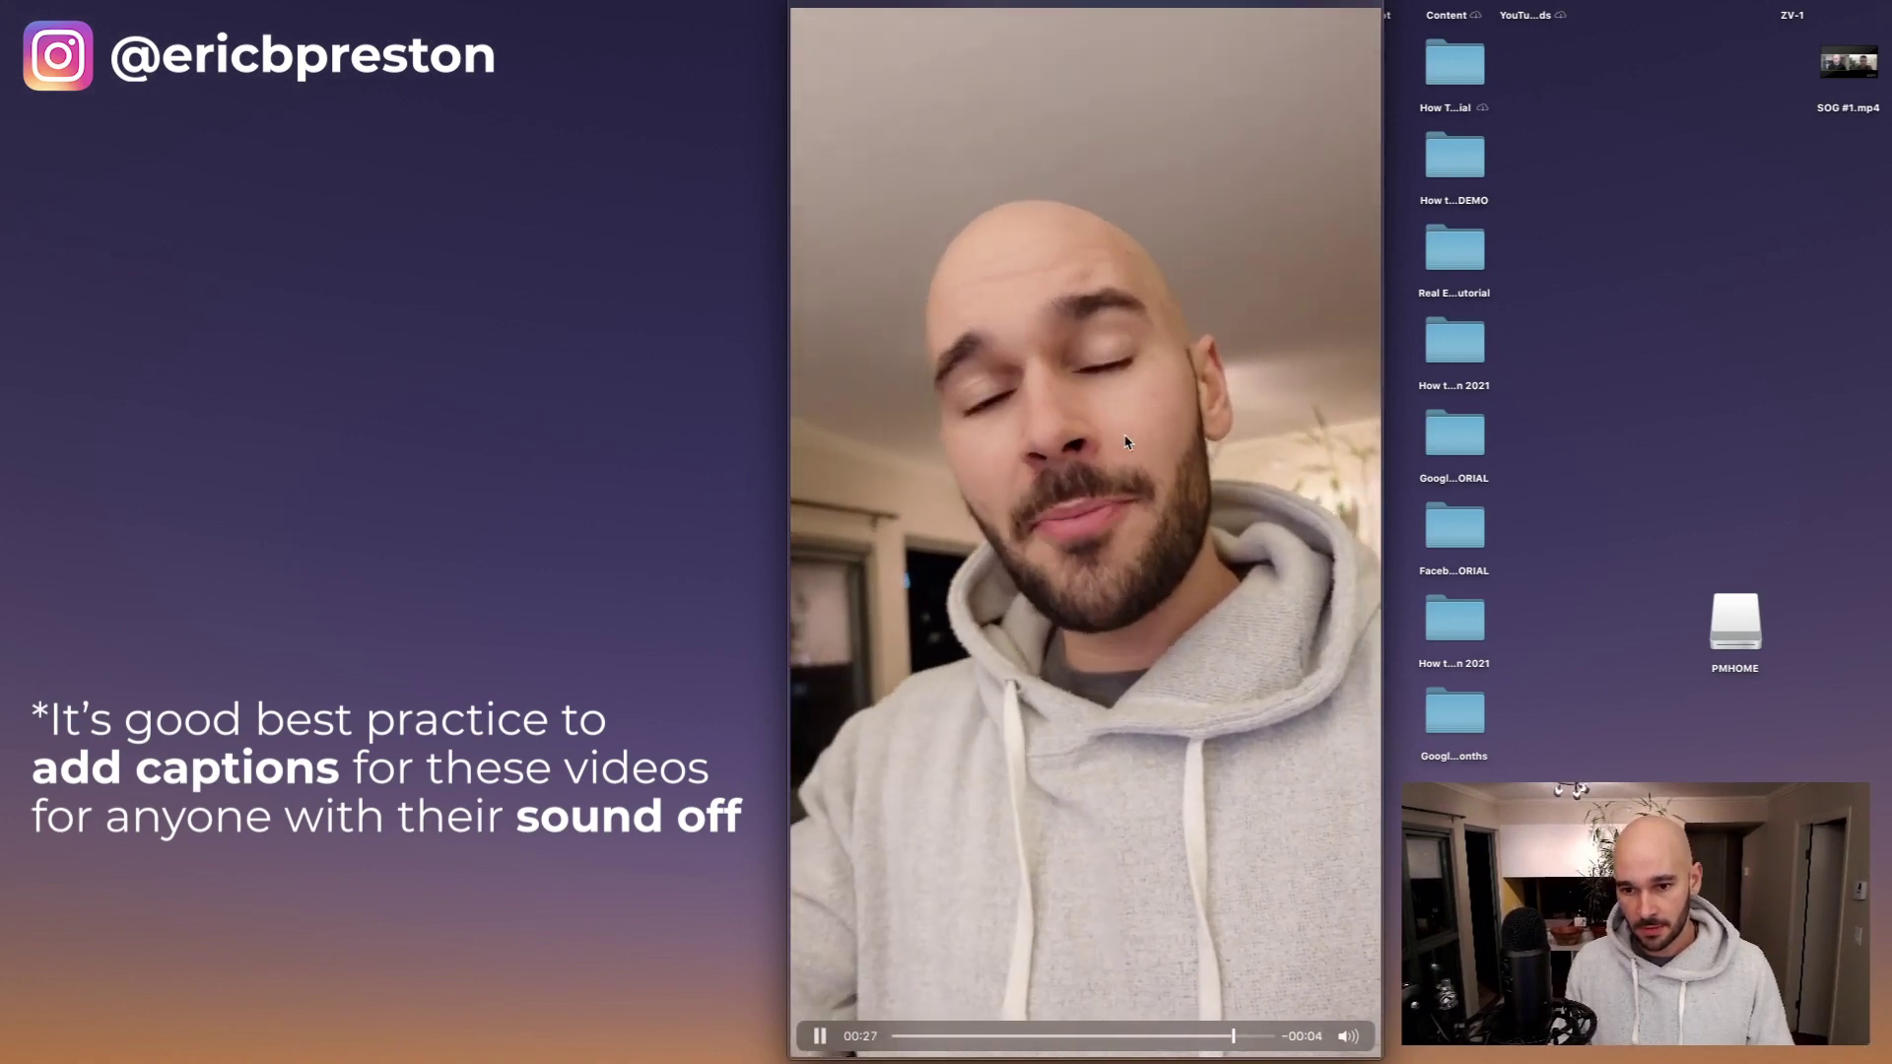
Step: Close the video preview and start creating an ad from Facebook in Chrome
key("super+w")
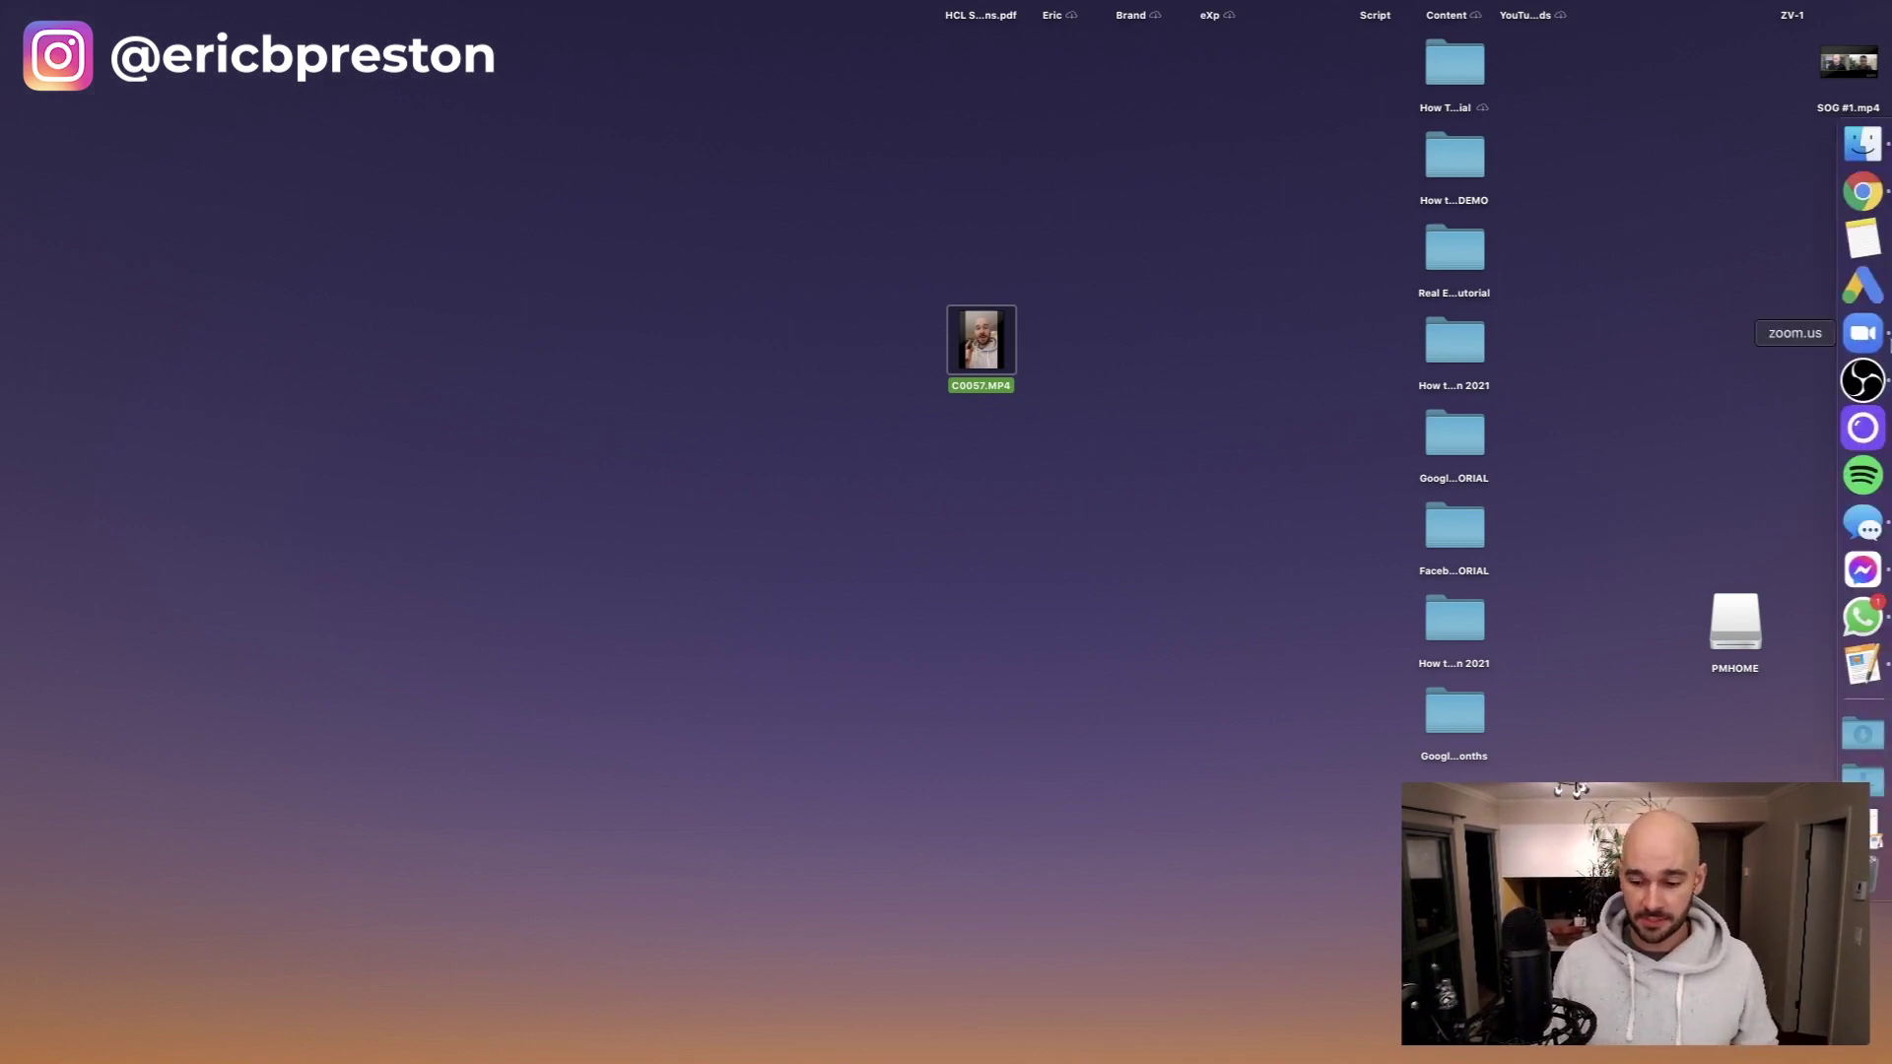
left_click(1863, 194)
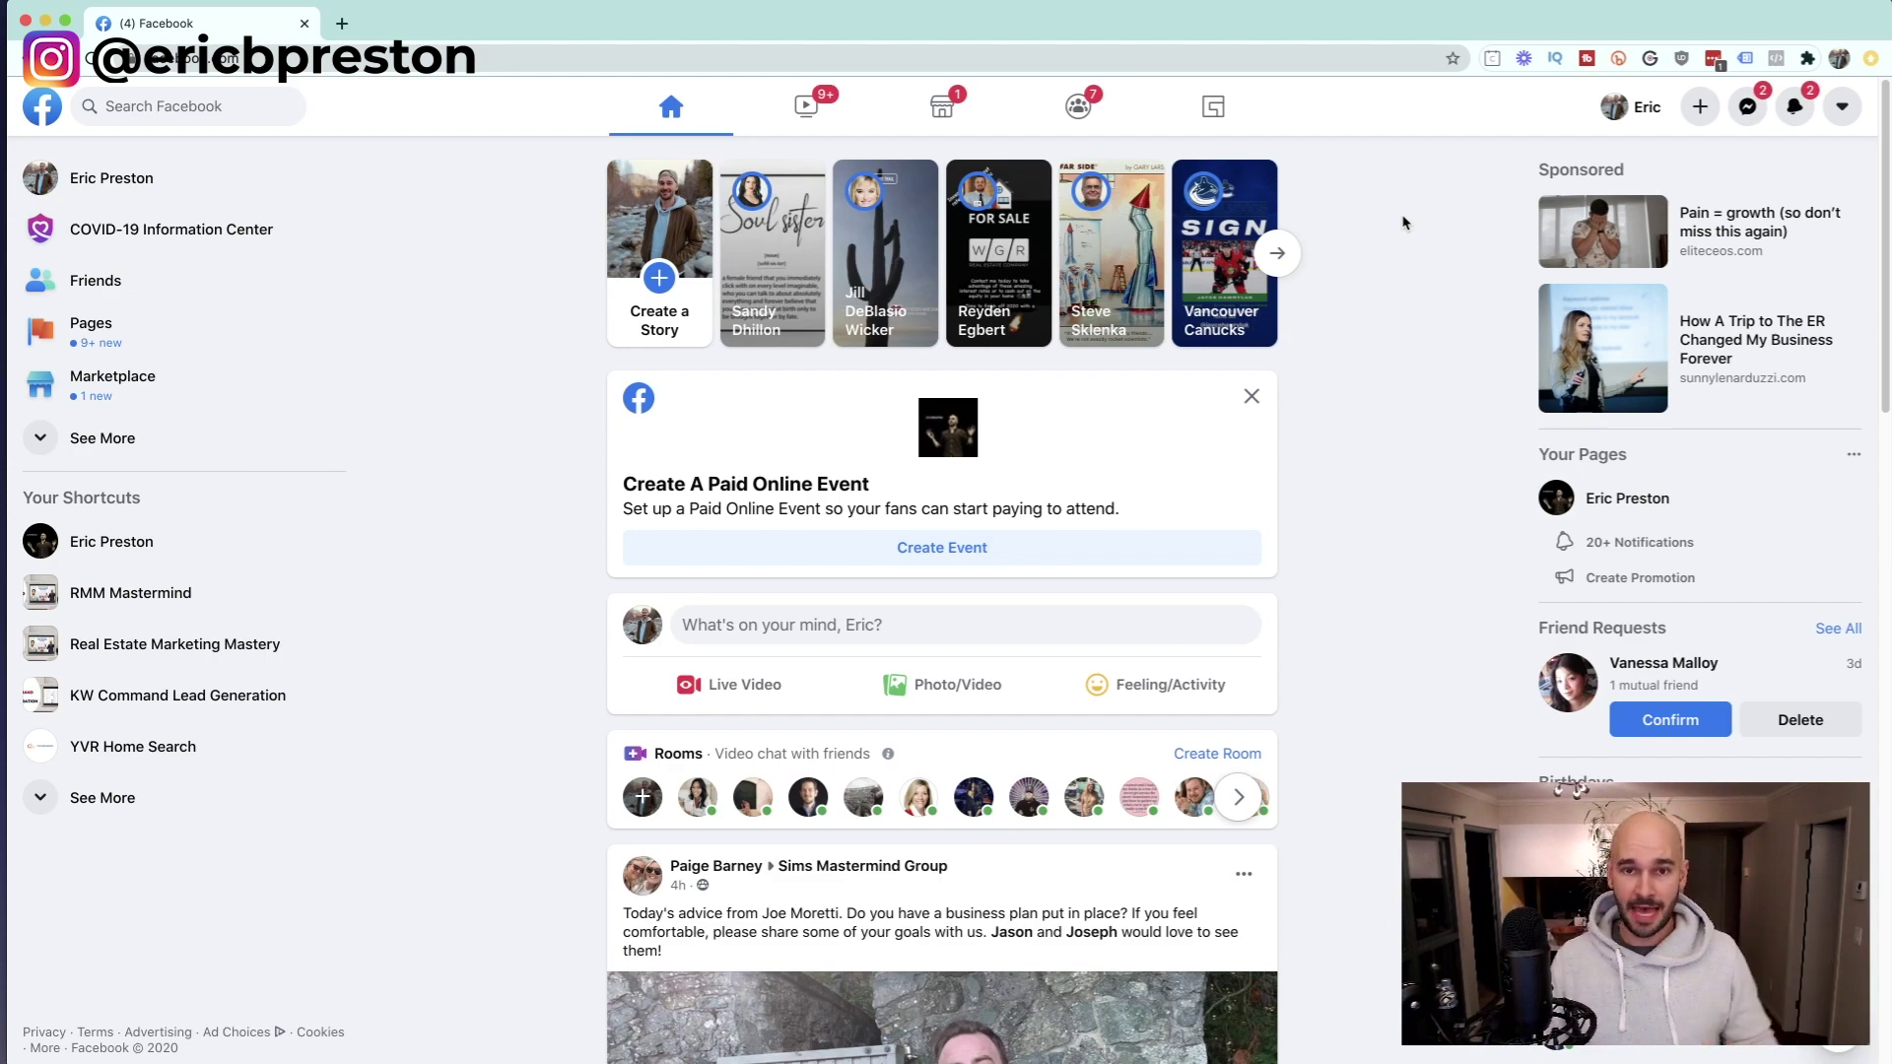
scroll(1363, 264, "down", 2)
scroll(1360, 271, "down", 14)
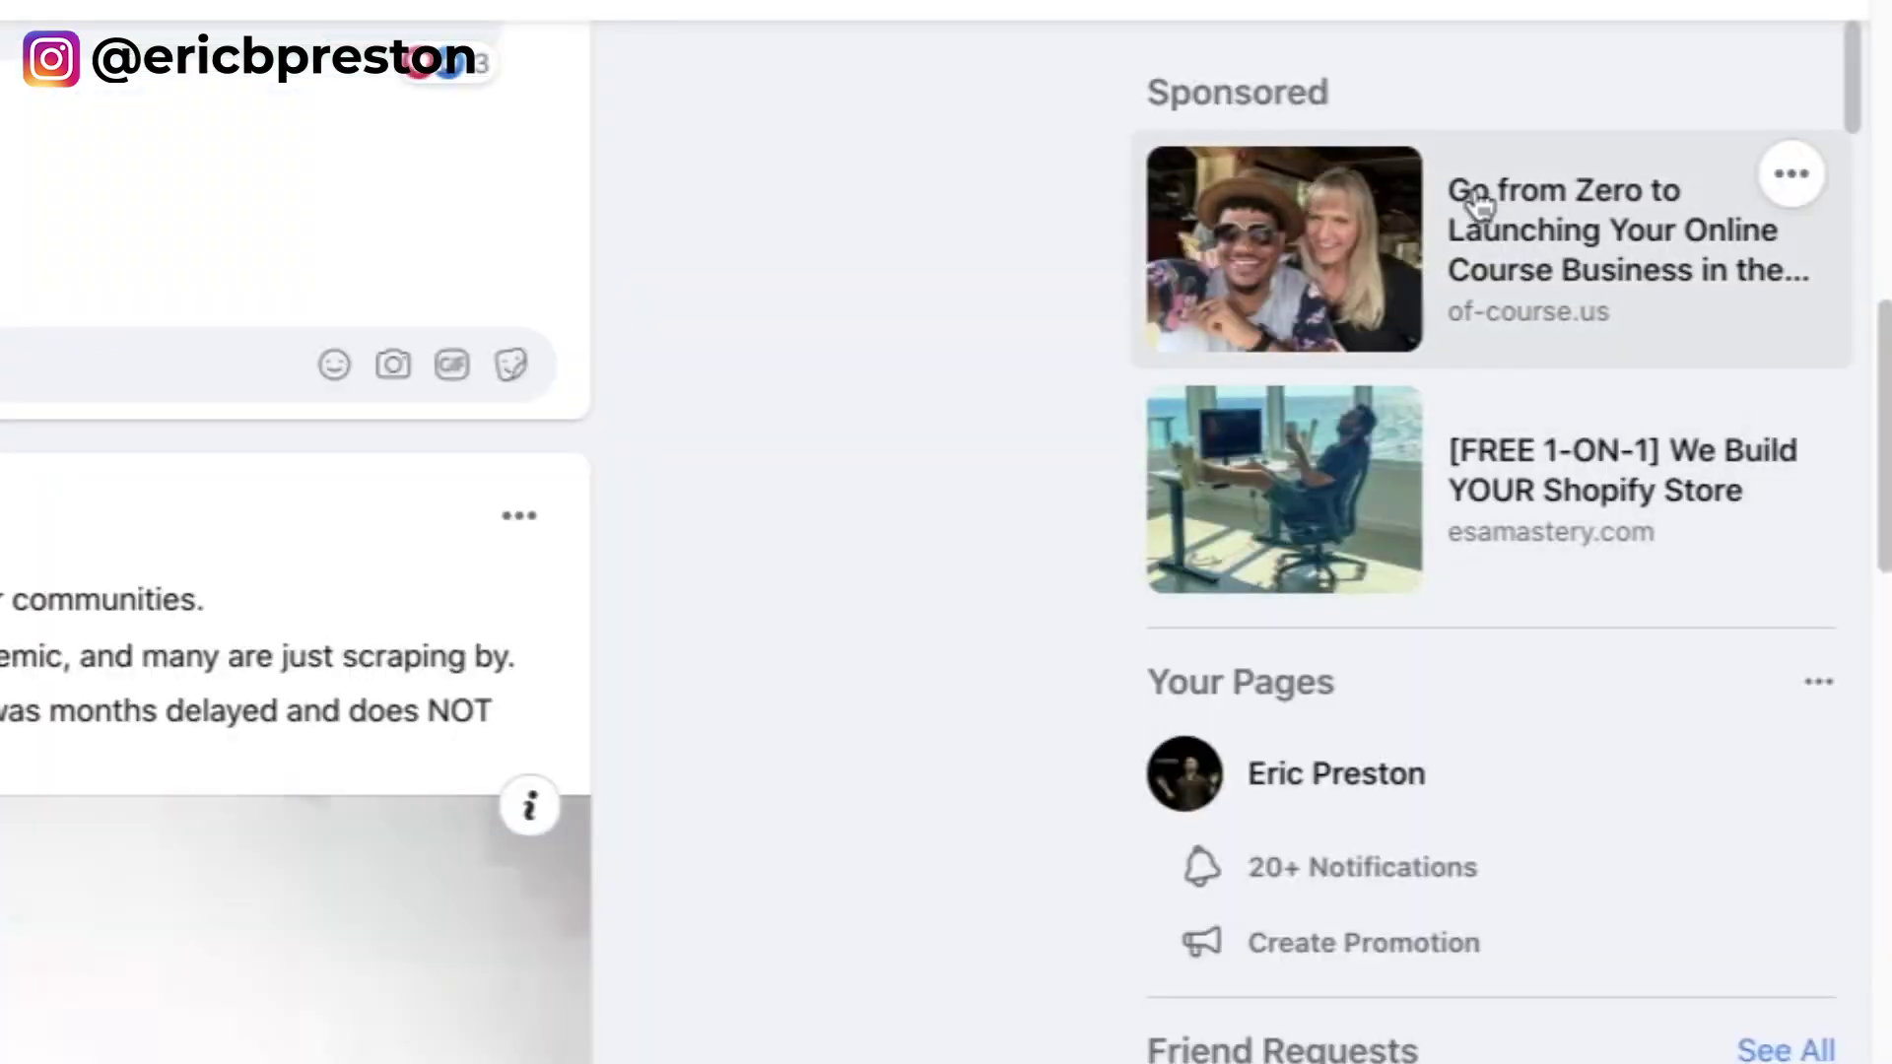
scroll(540, 541, "up", 10)
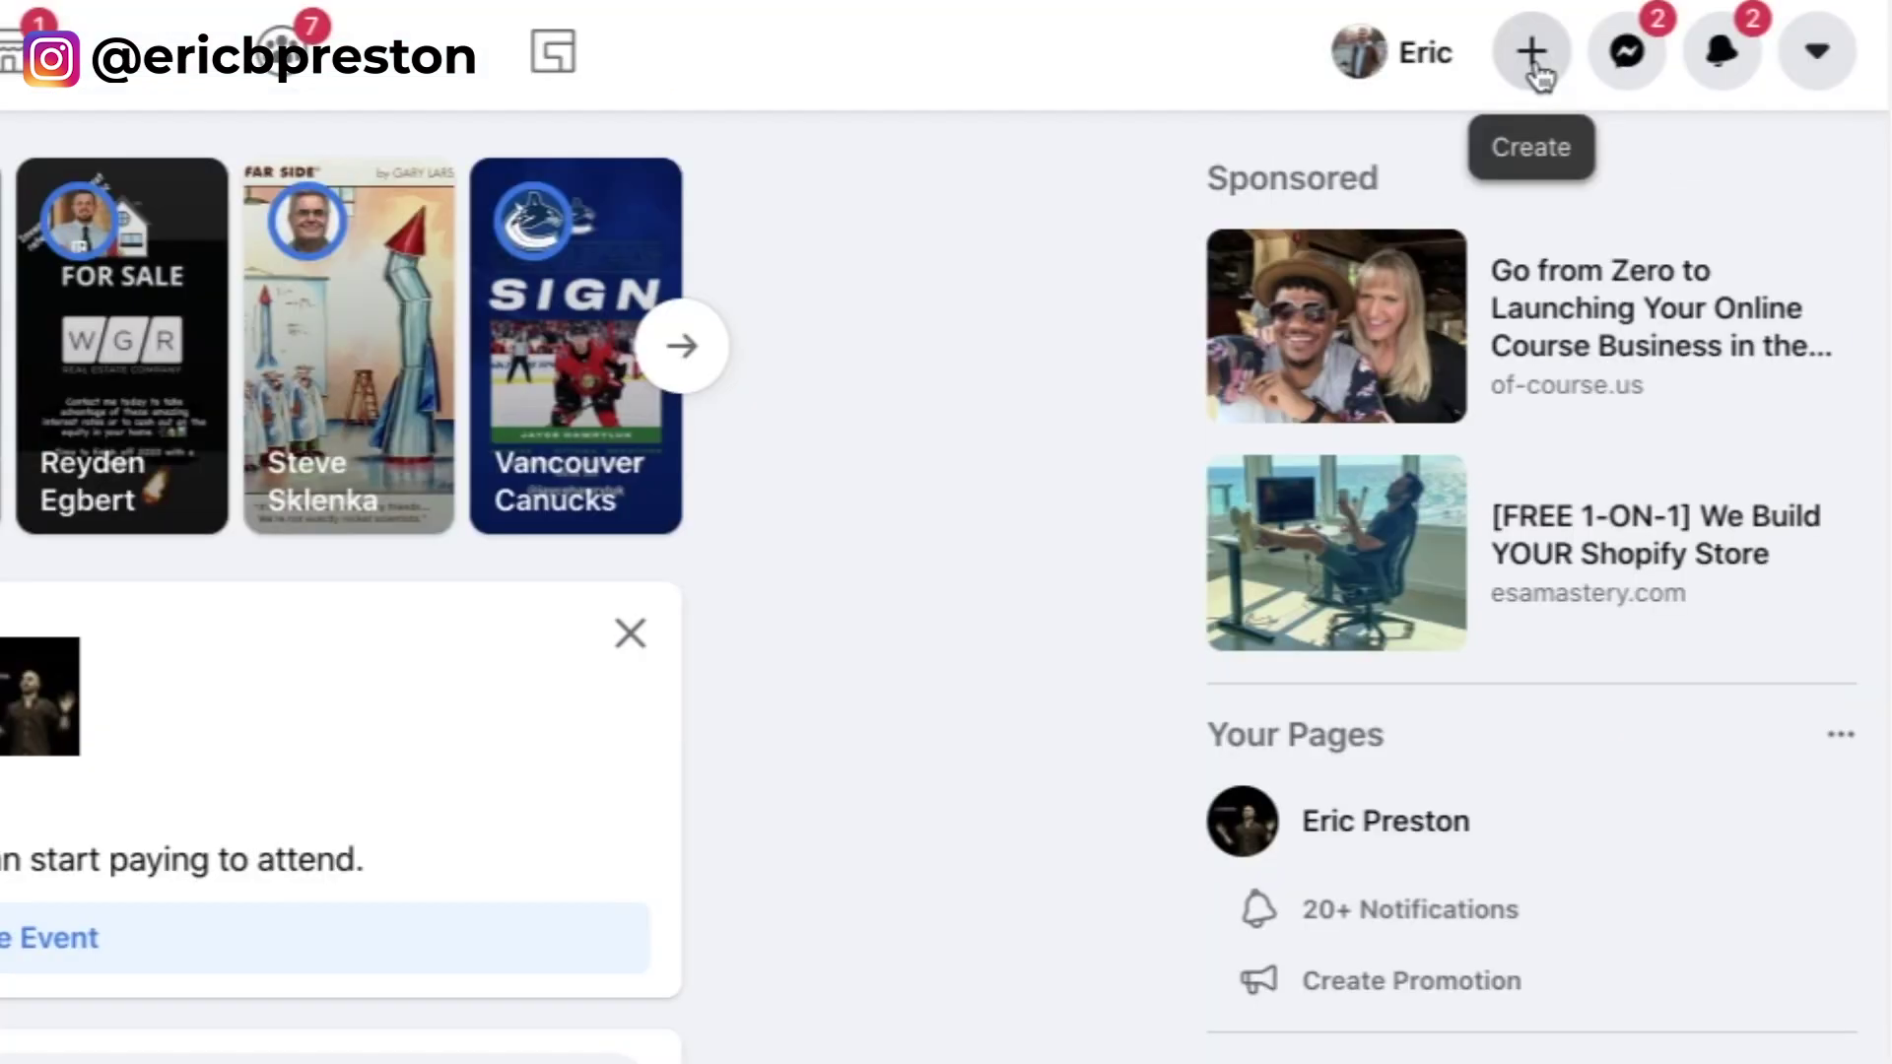
left_click(1535, 69)
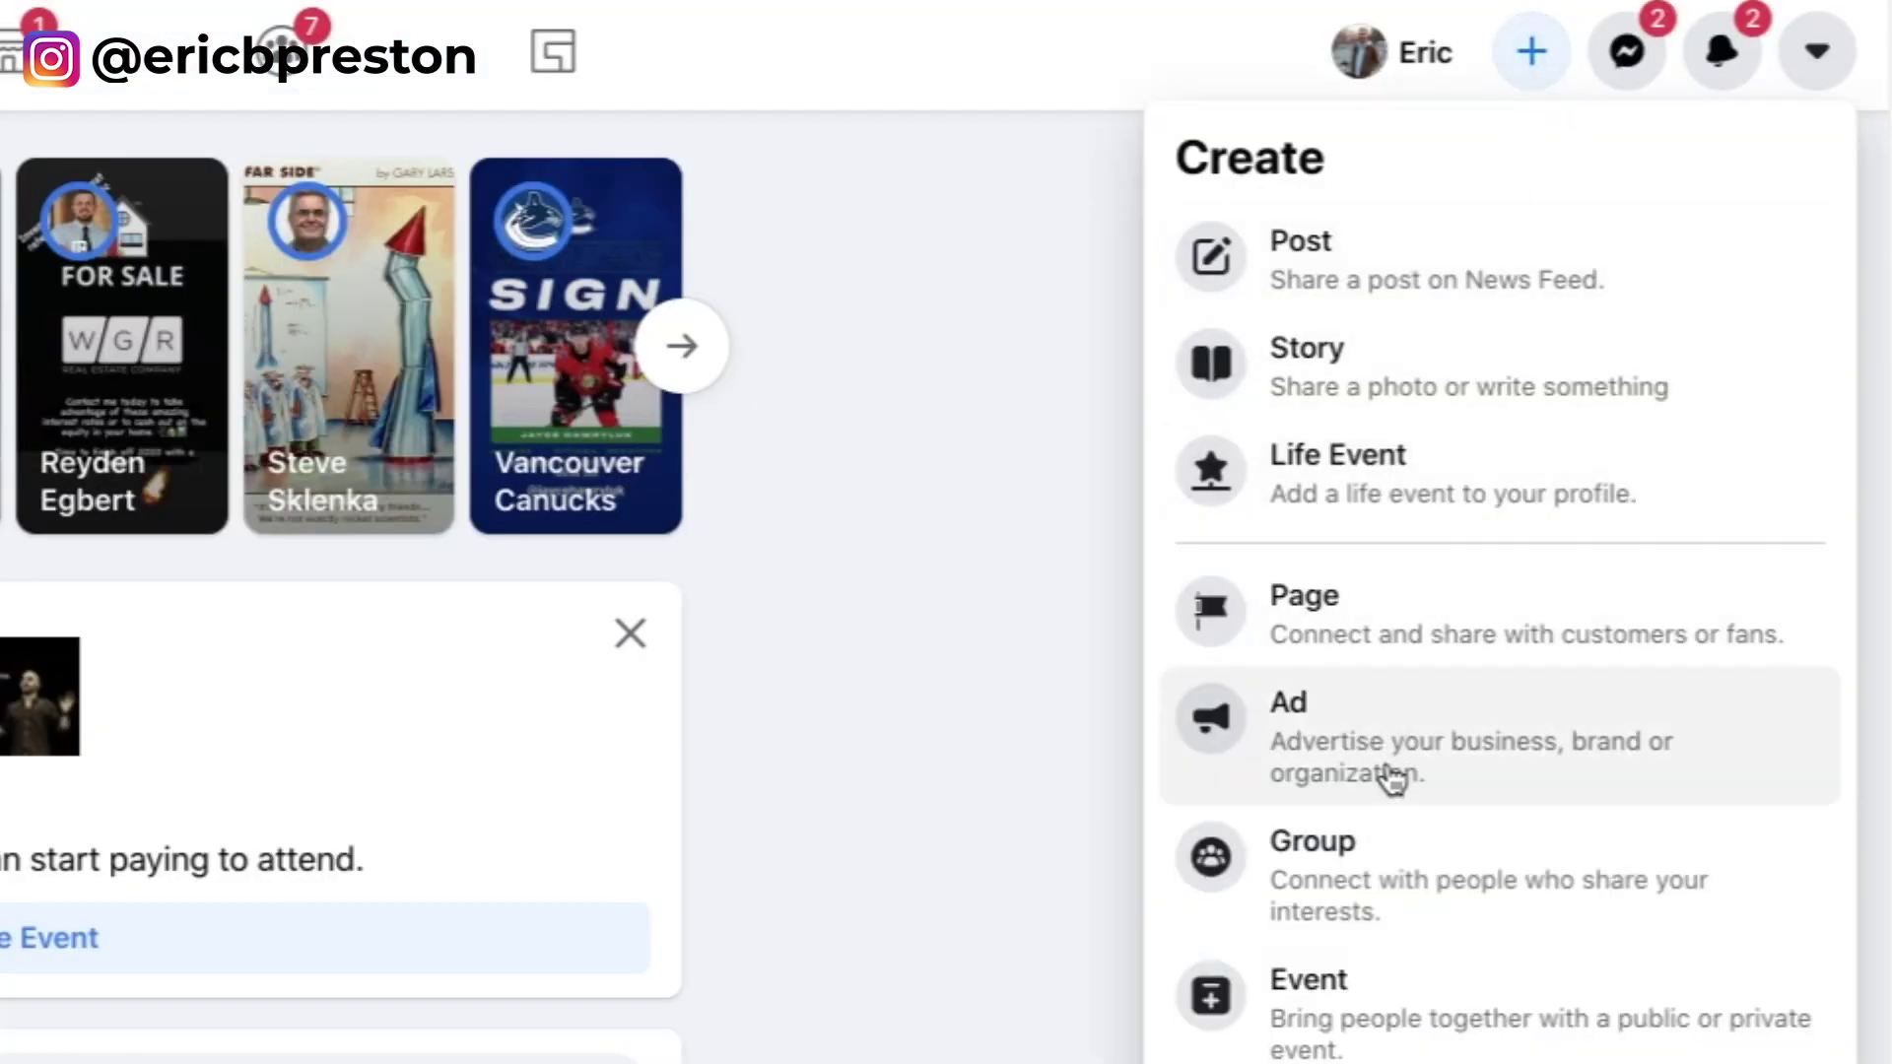
left_click(1391, 779)
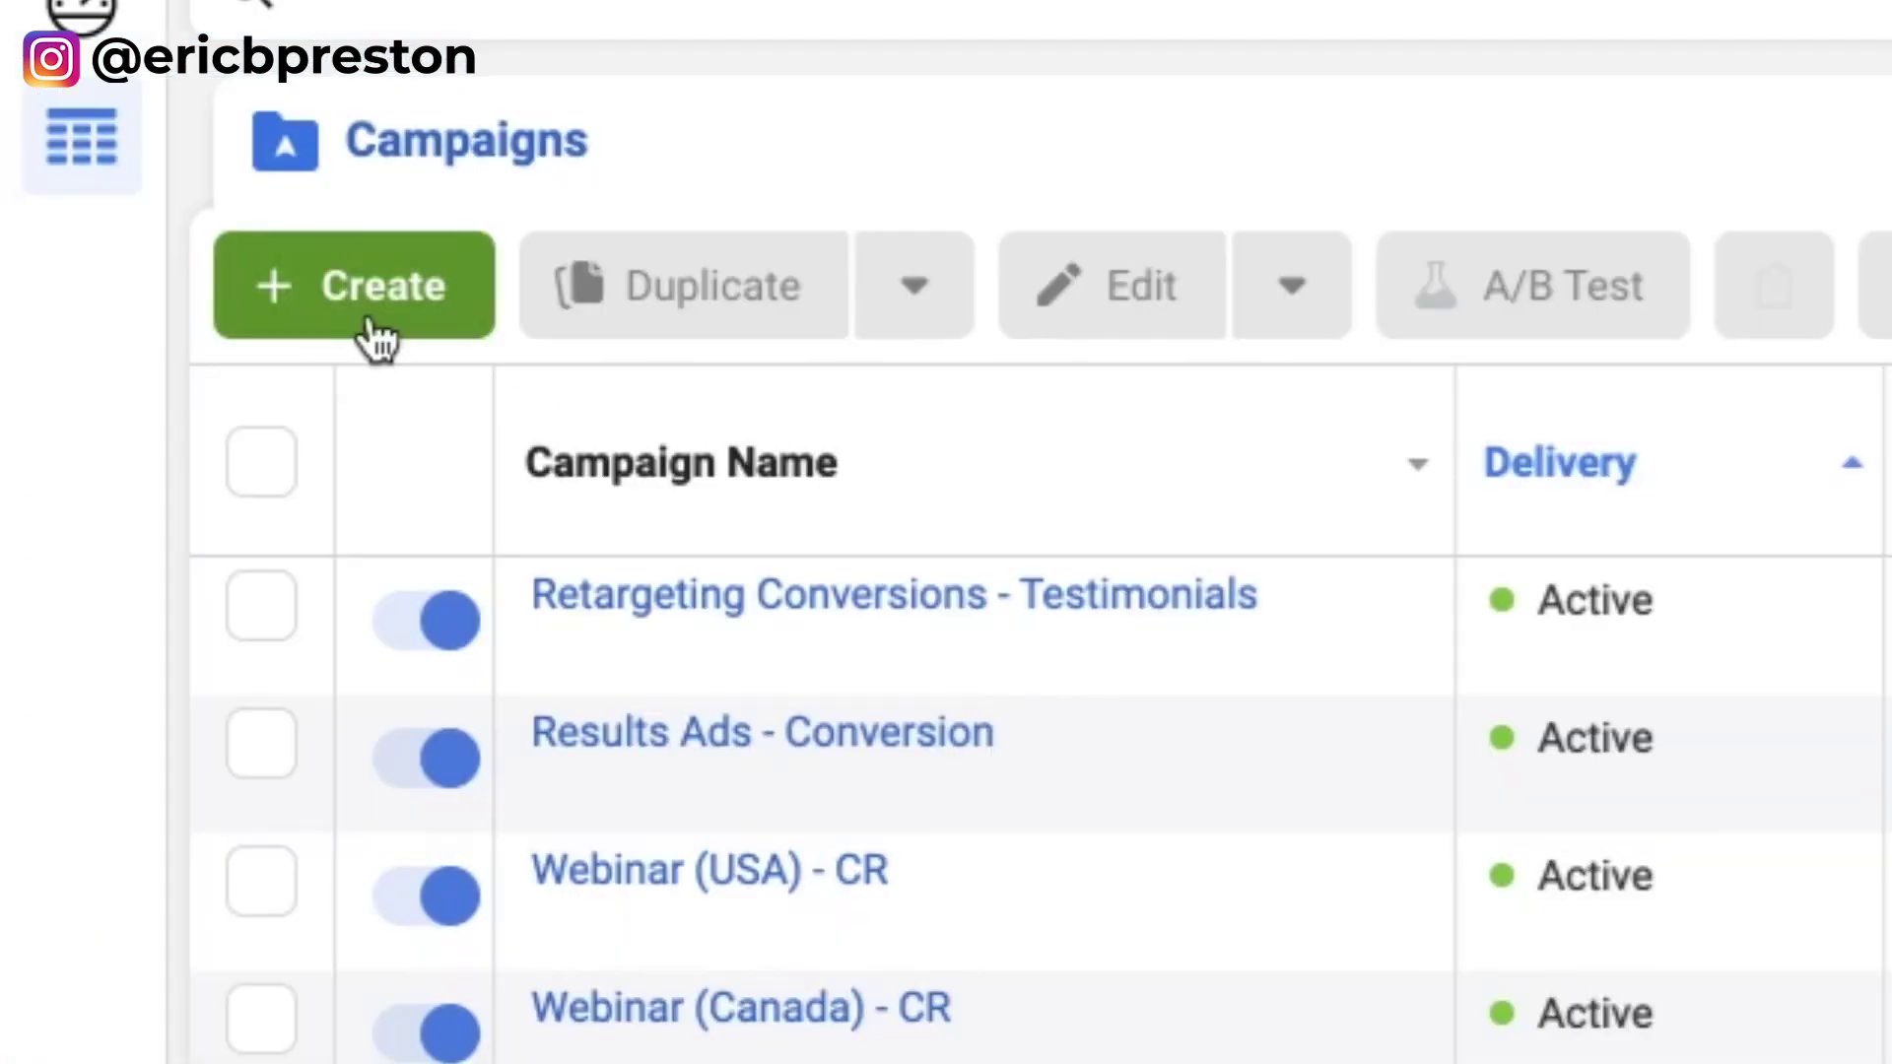
Step: Create a new campaign with the Conversions objective and name it Instagram Story Conversions
left_click(123, 346)
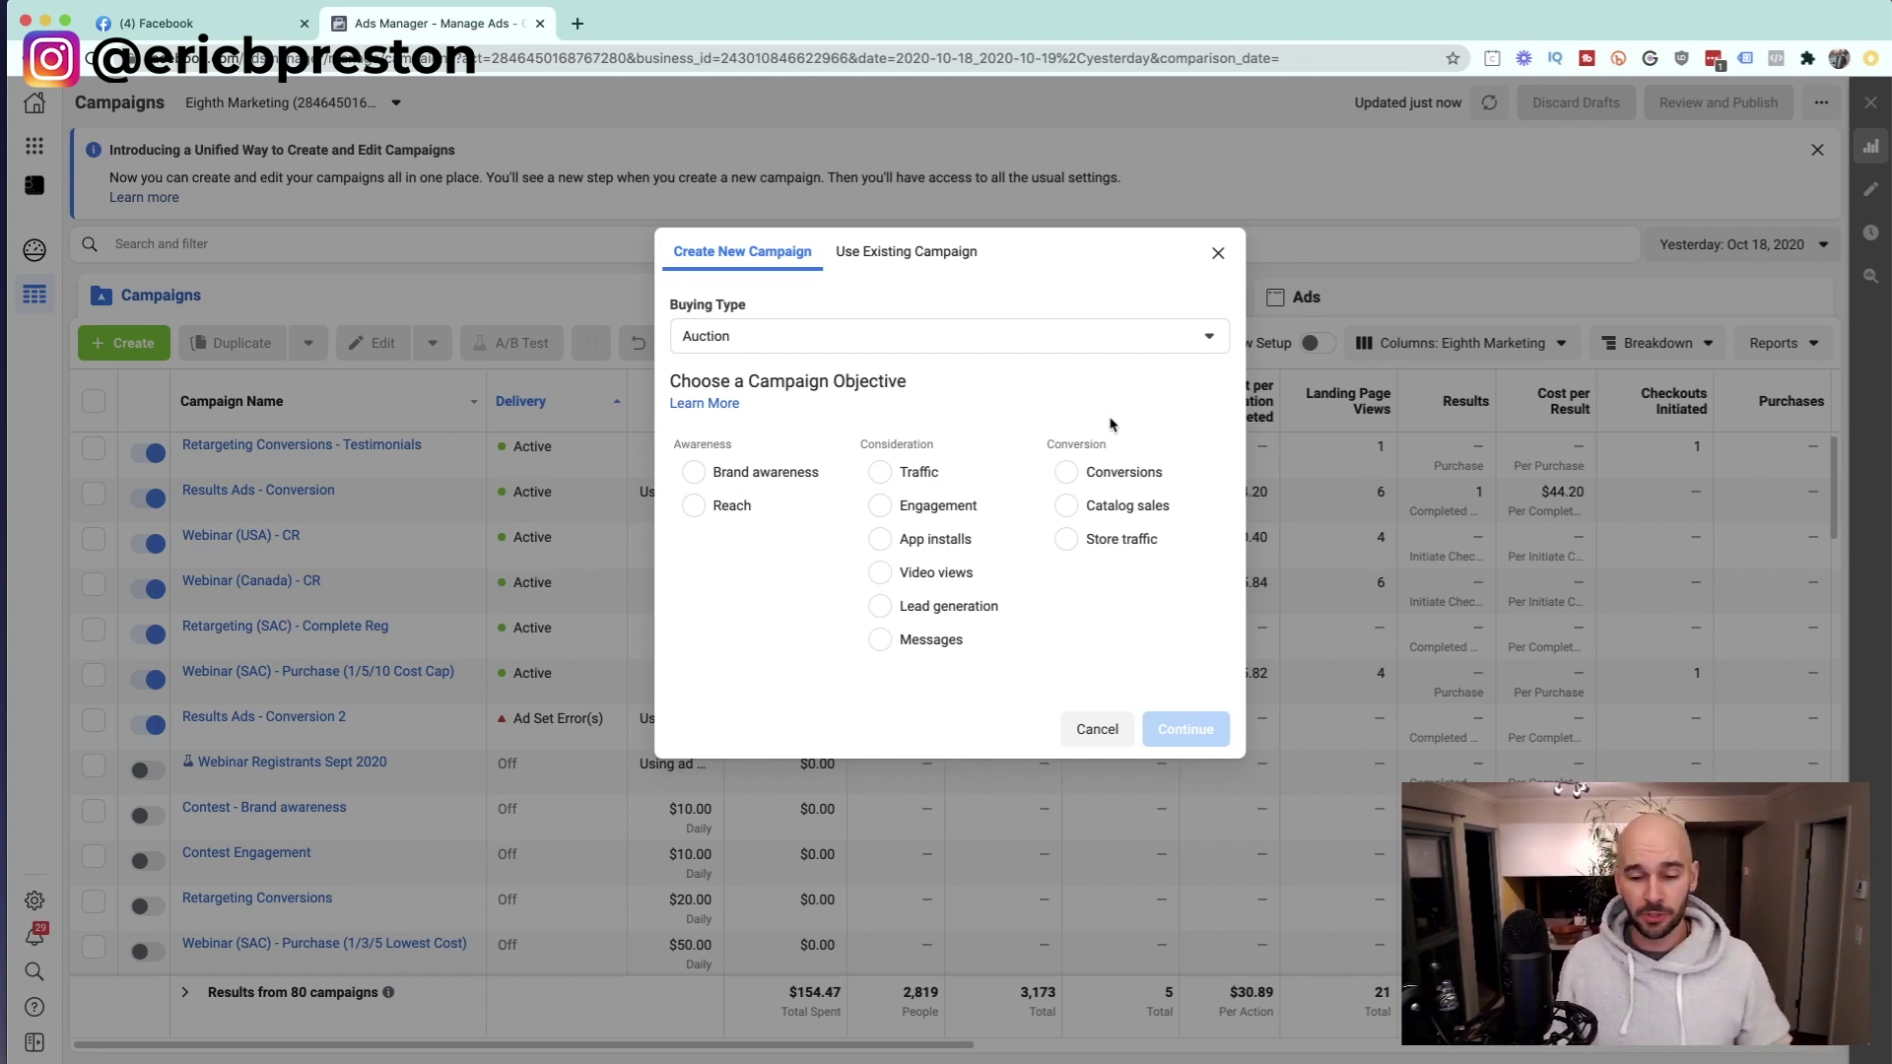
left_click(1069, 473)
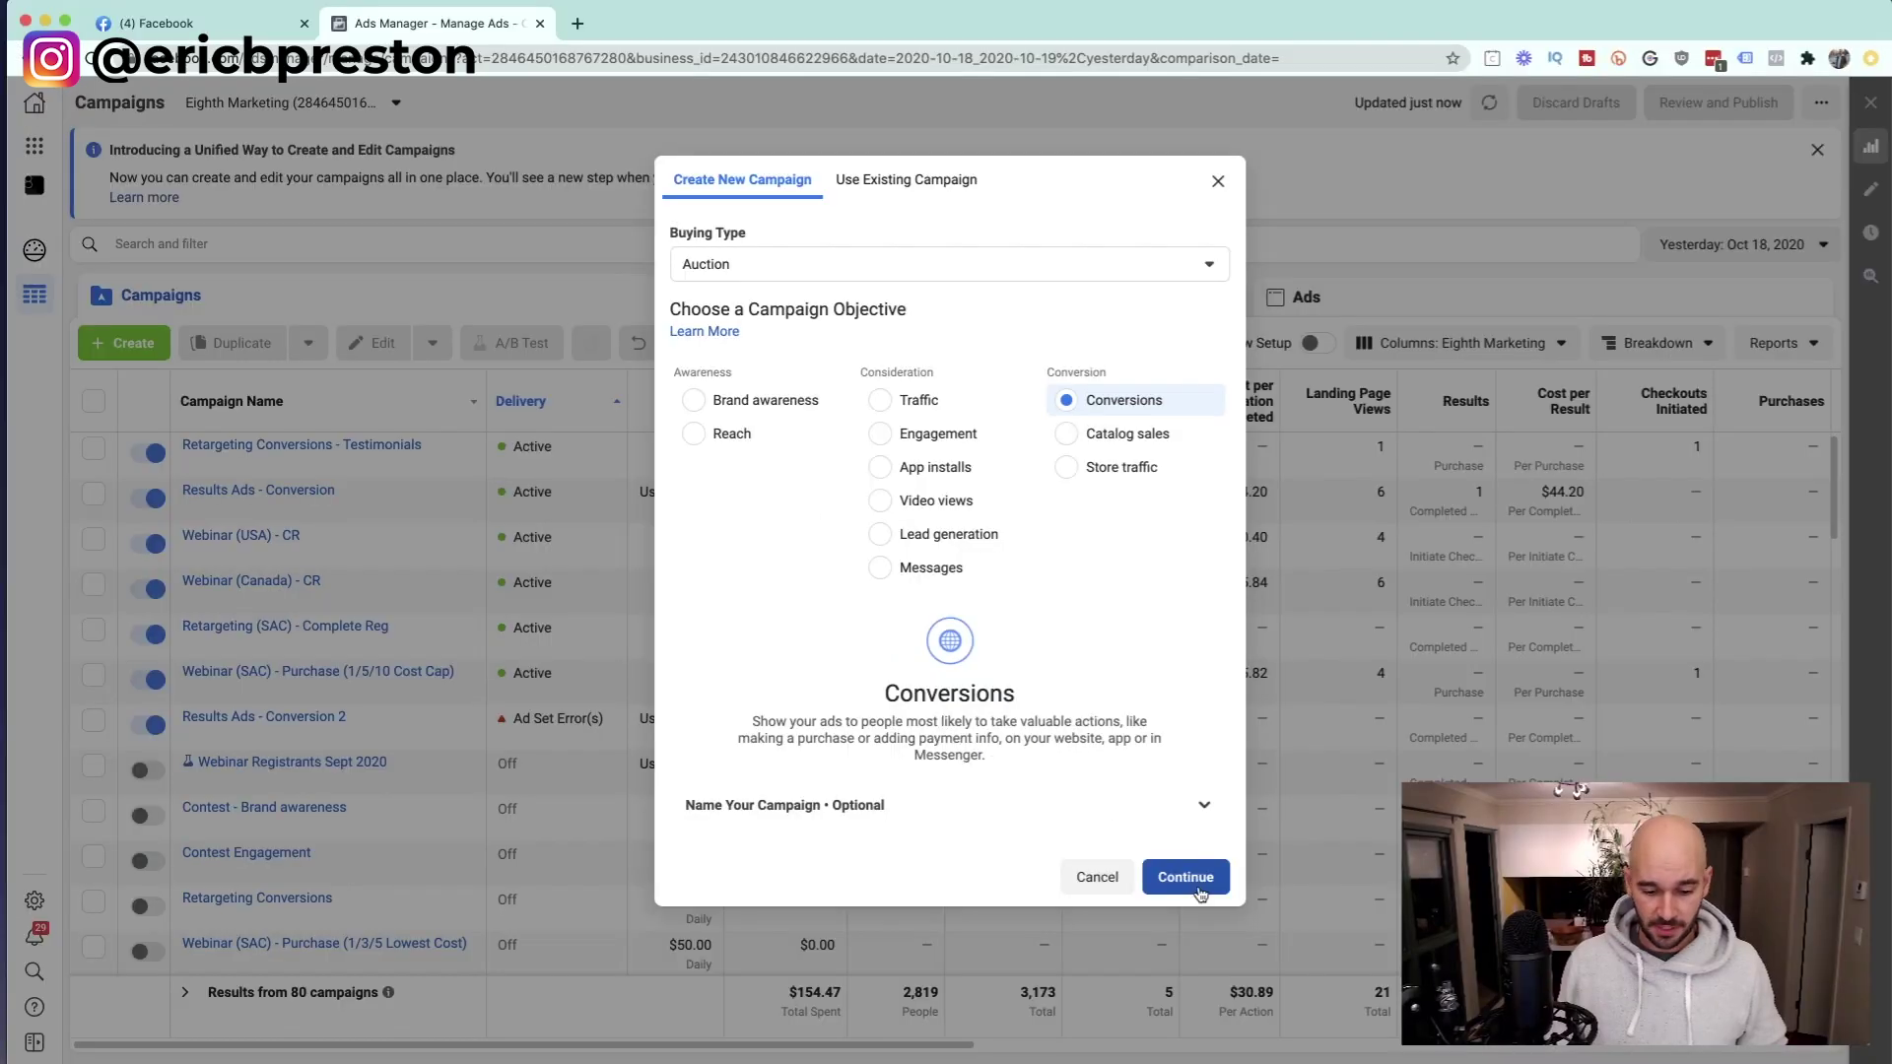
left_click(1204, 805)
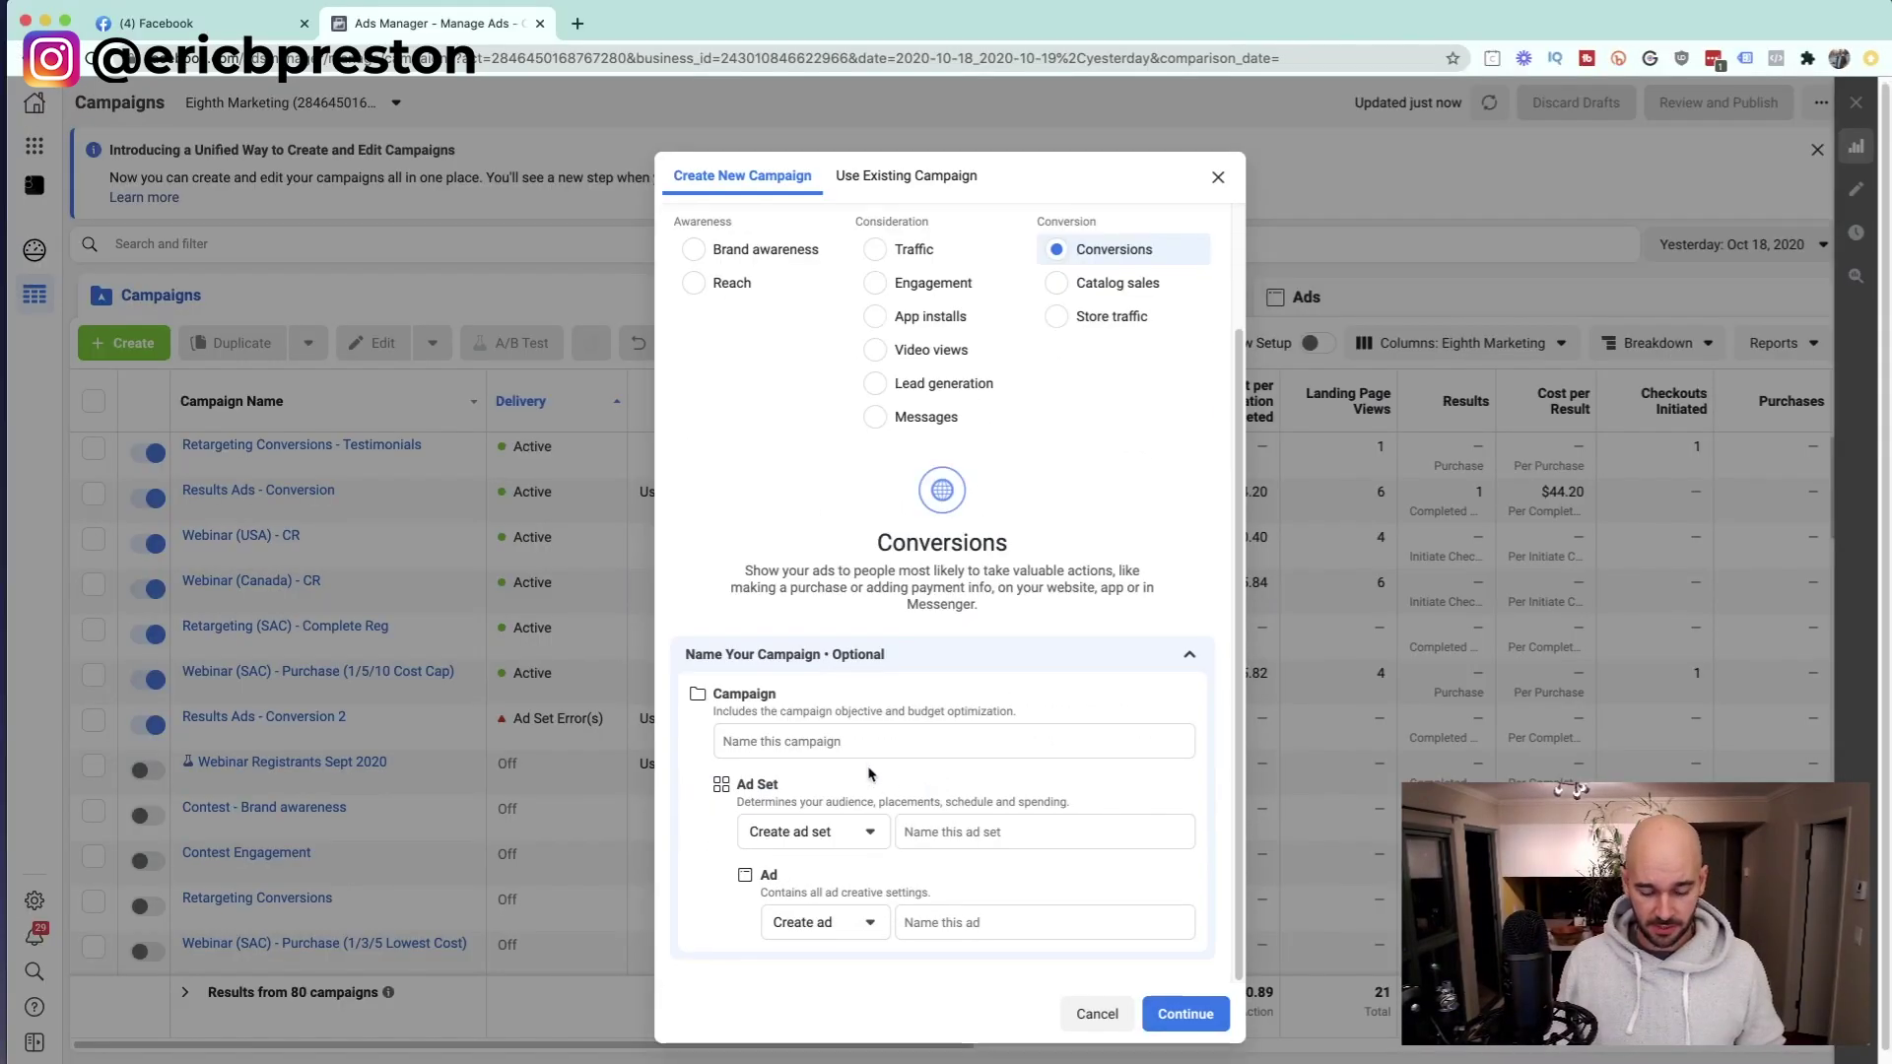
left_click(907, 731)
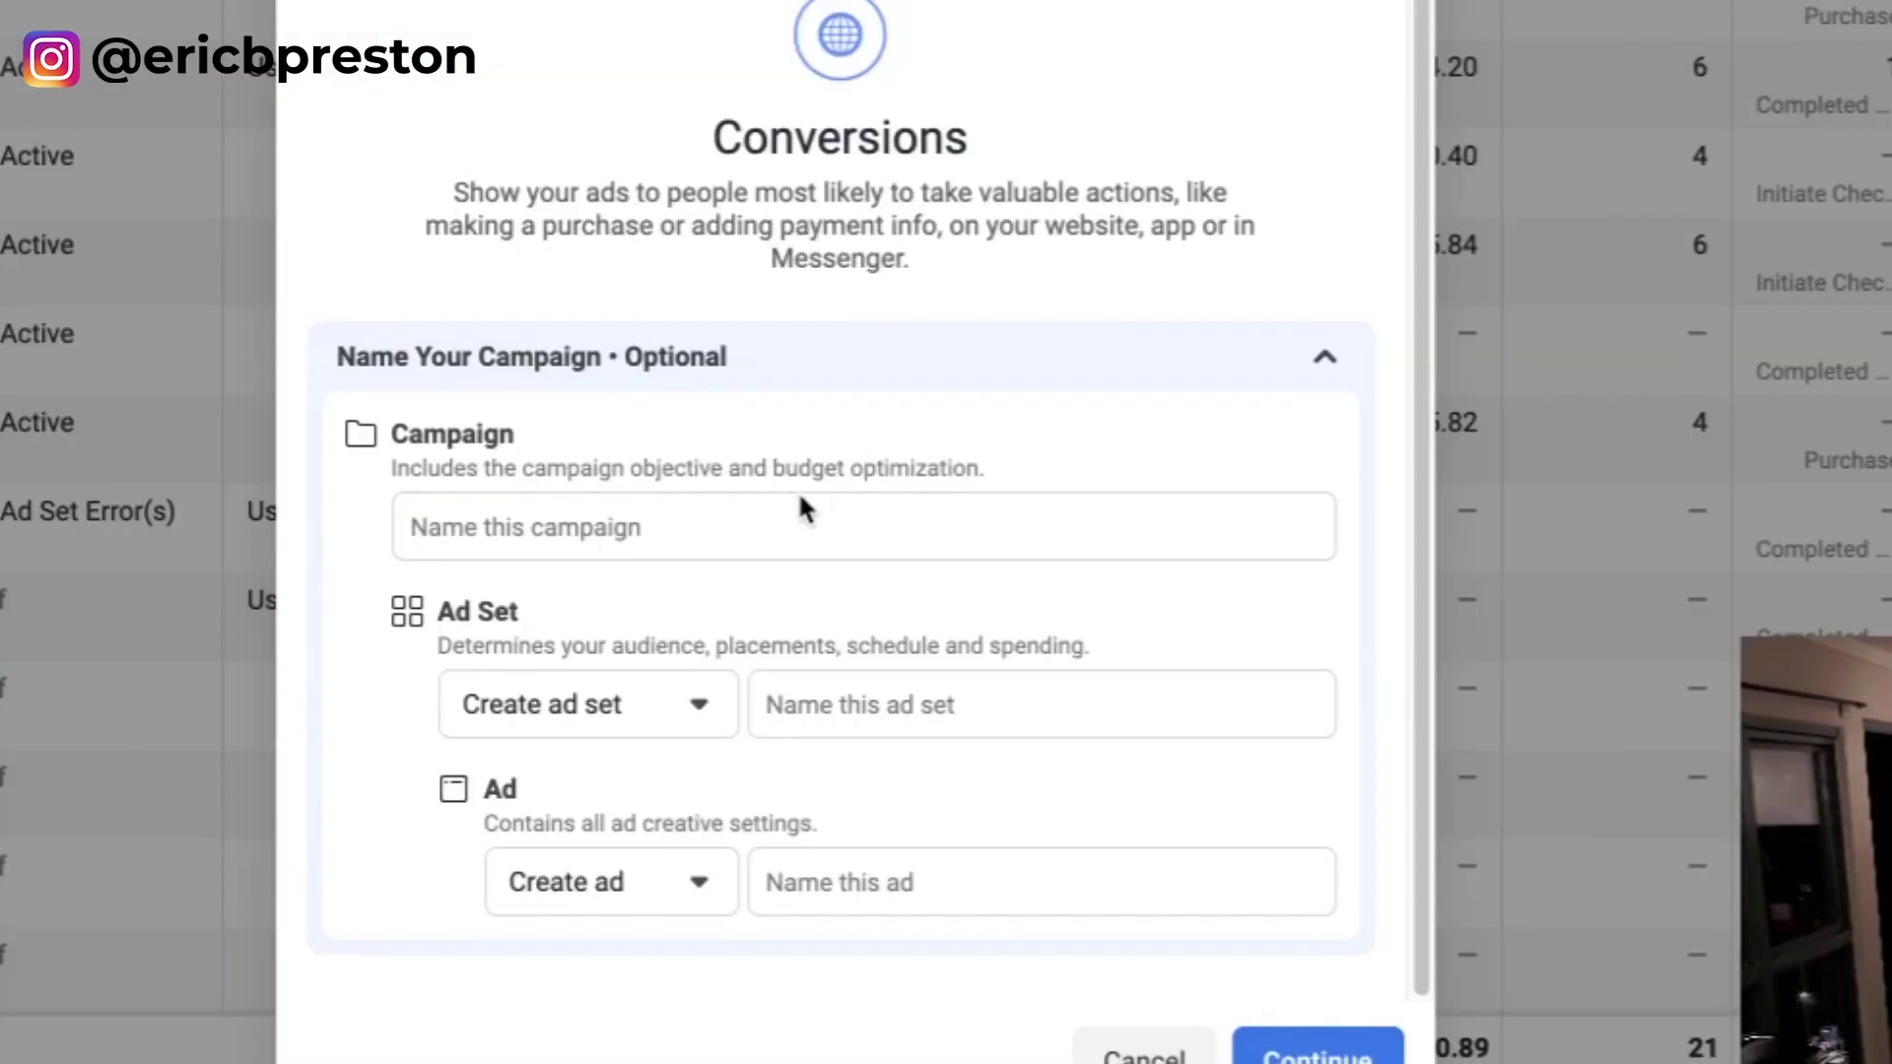
left_click(917, 727)
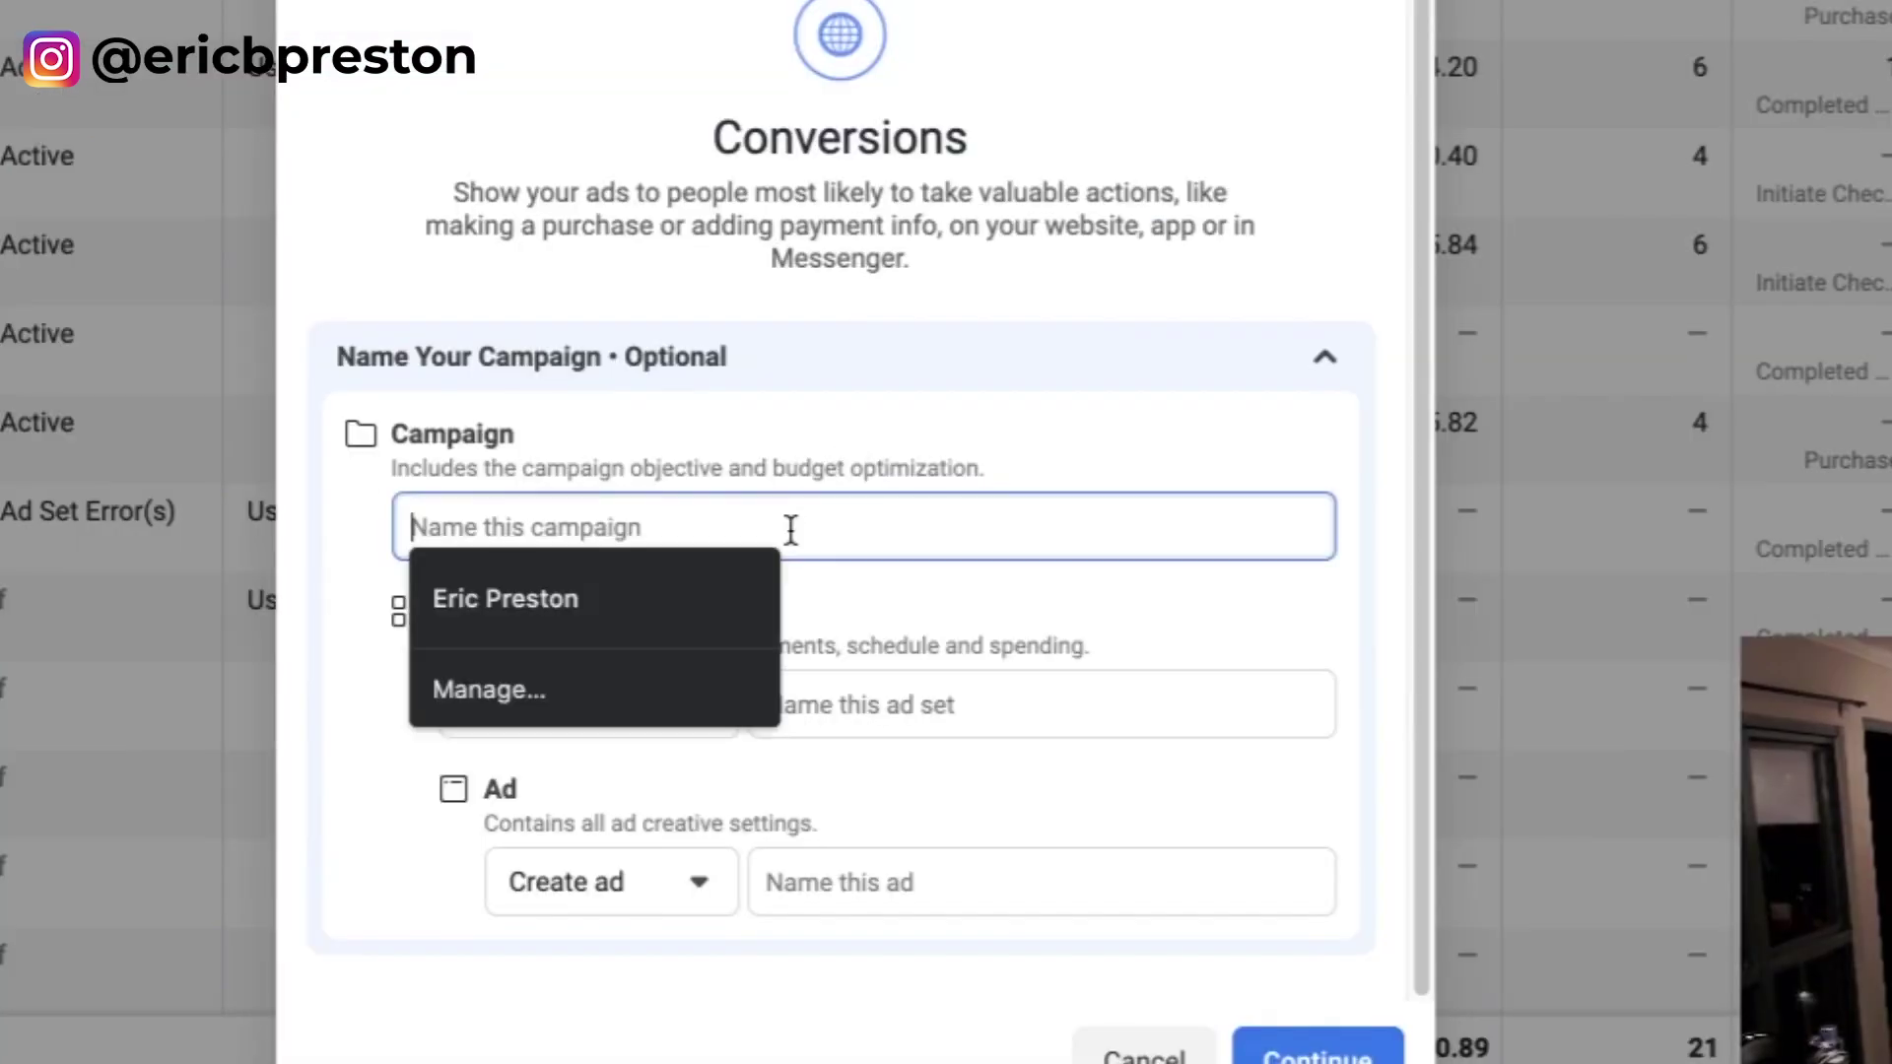
type("Instagram Story Conversions")
key("Tab")
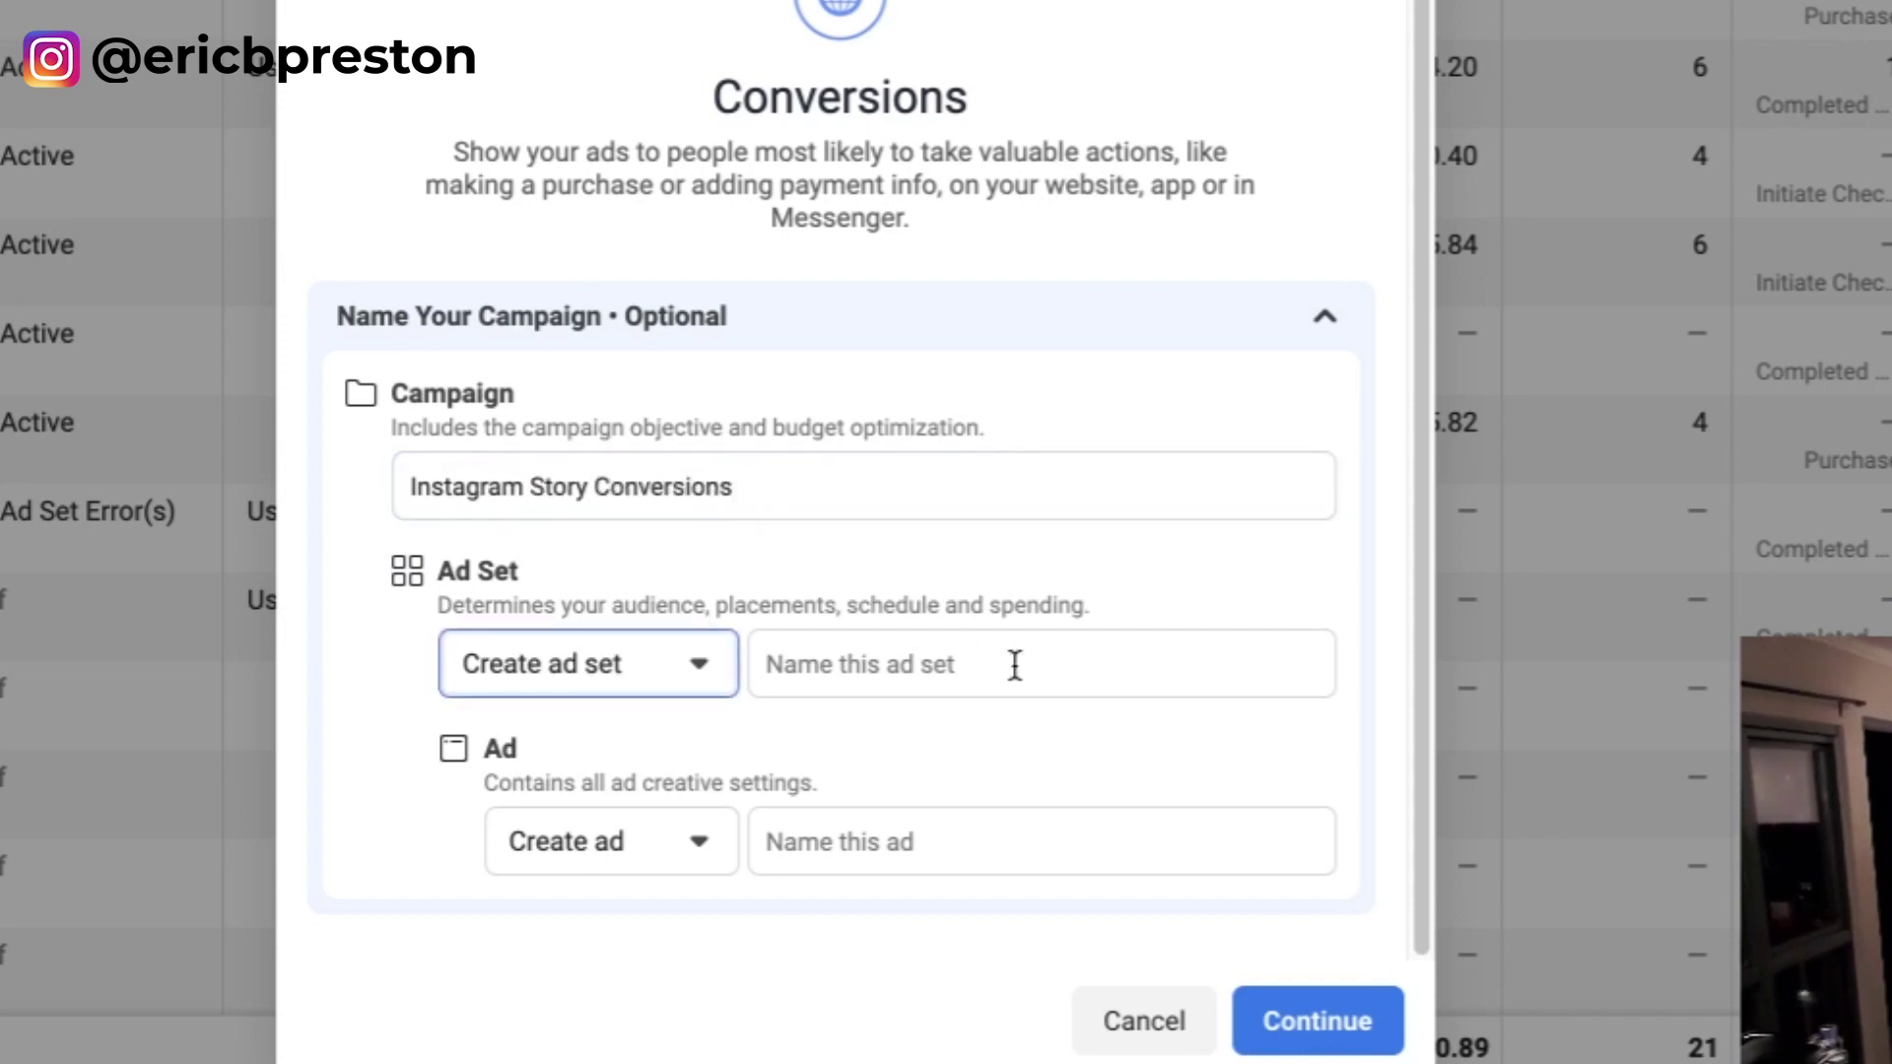
Step: Name the campaign's new ad set LA (1%) - US/CA
left_click(1015, 665)
left_click(1005, 617)
left_click(972, 646)
type("C")
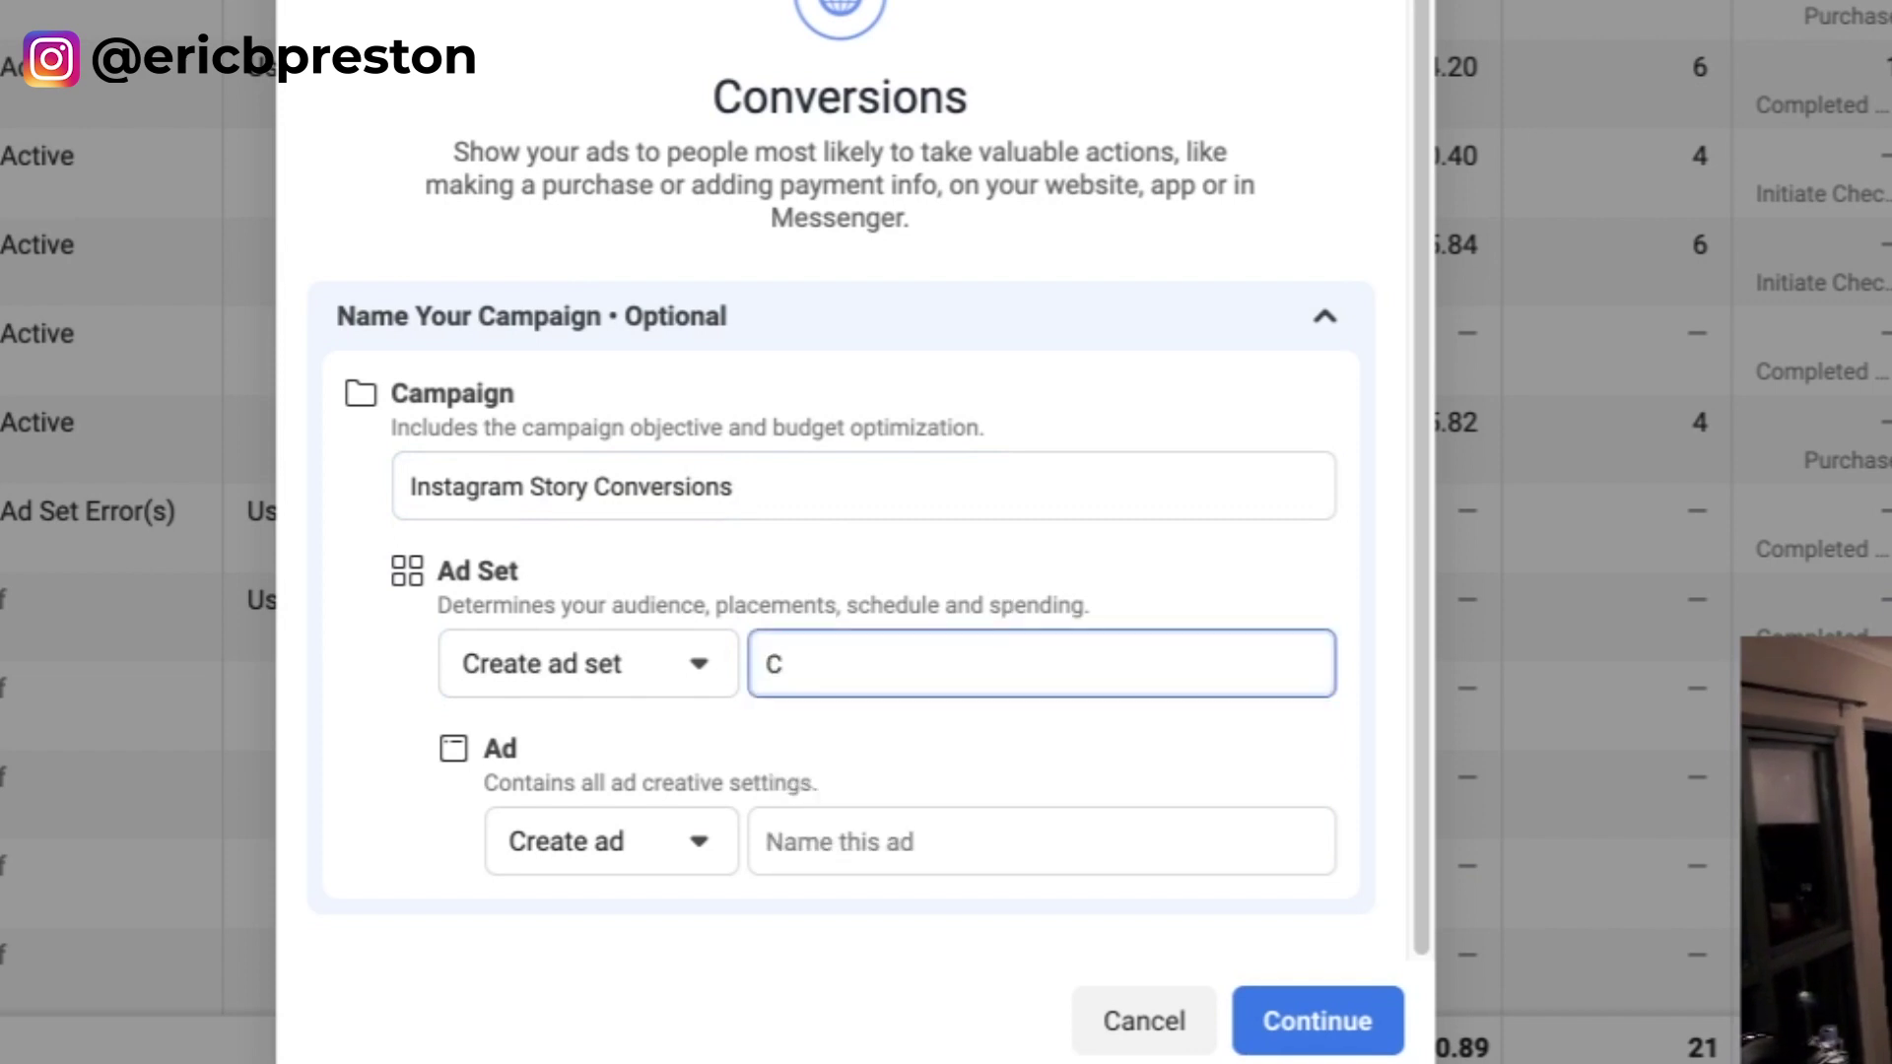
key("BackSpace")
type("US/CA Realtors")
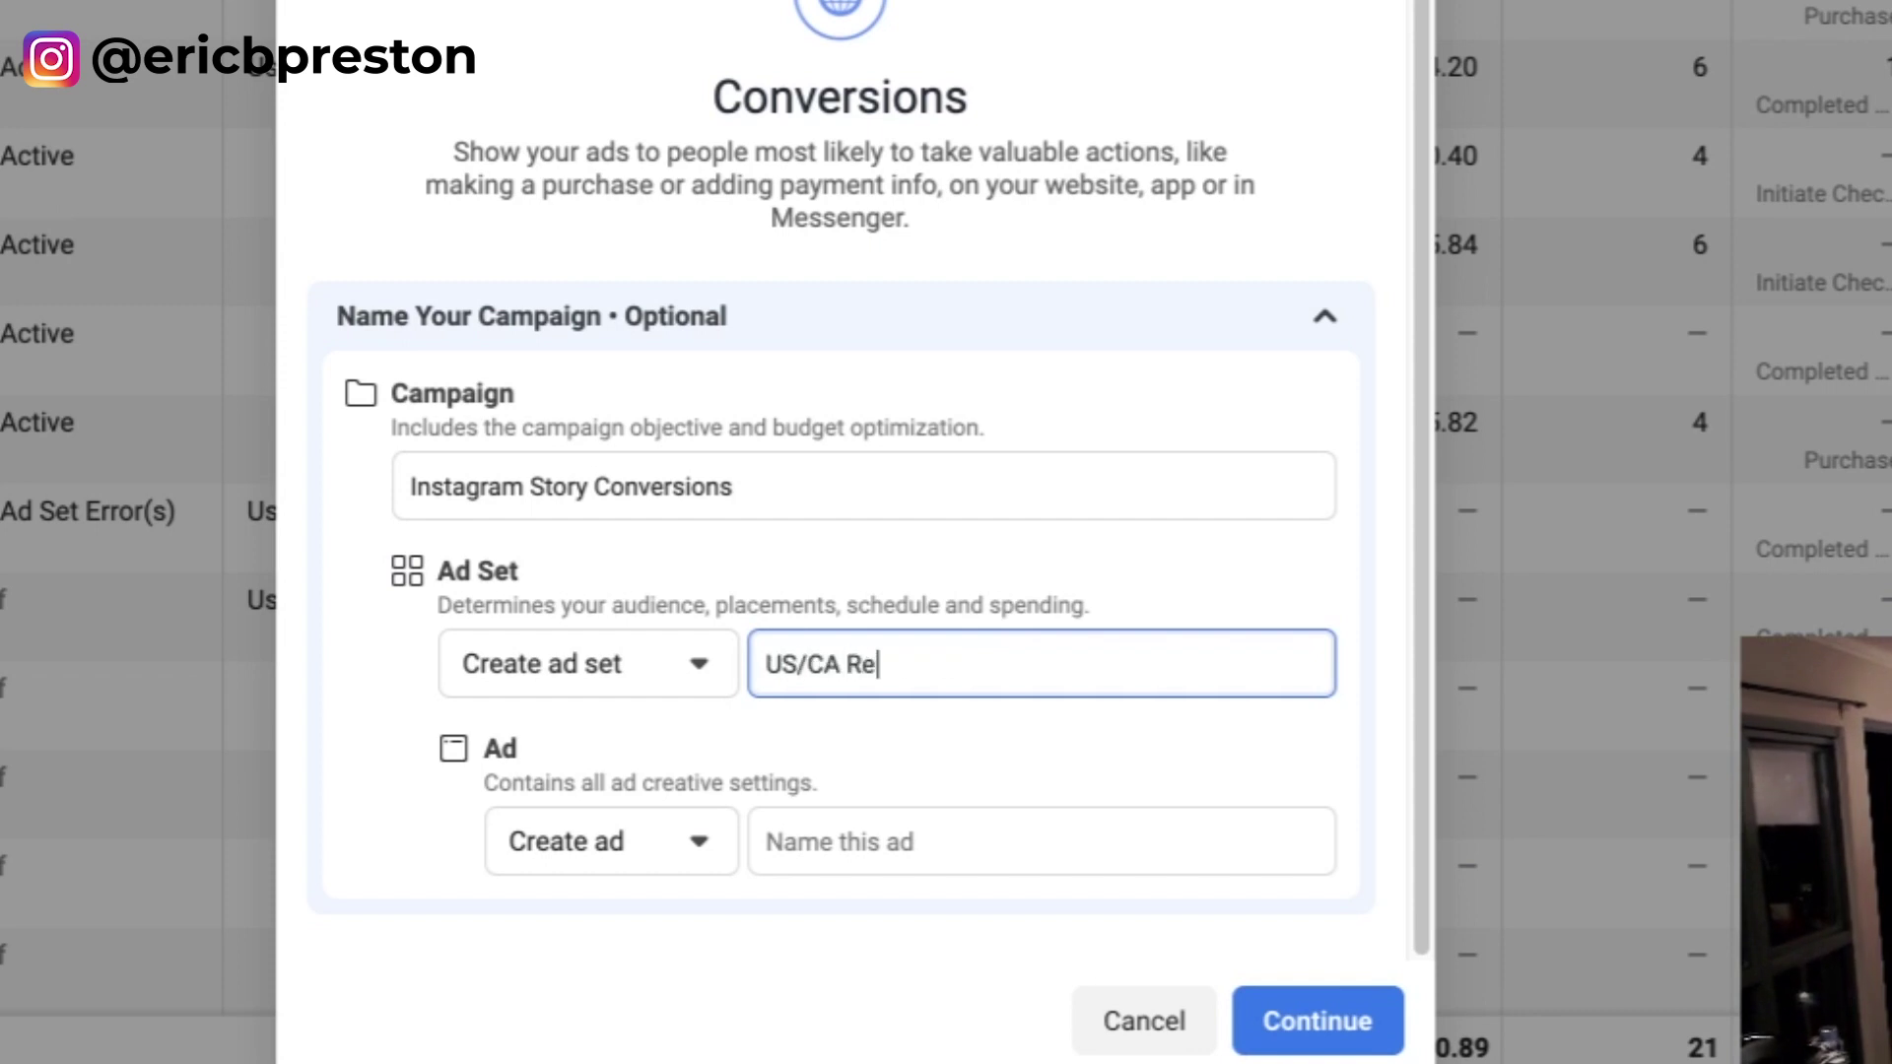
key("ctrl+a")
type("Lokka")
key("BackSpace")
key("BackSpace")
key("BackSpace")
key("BackSpace")
type("A 1")
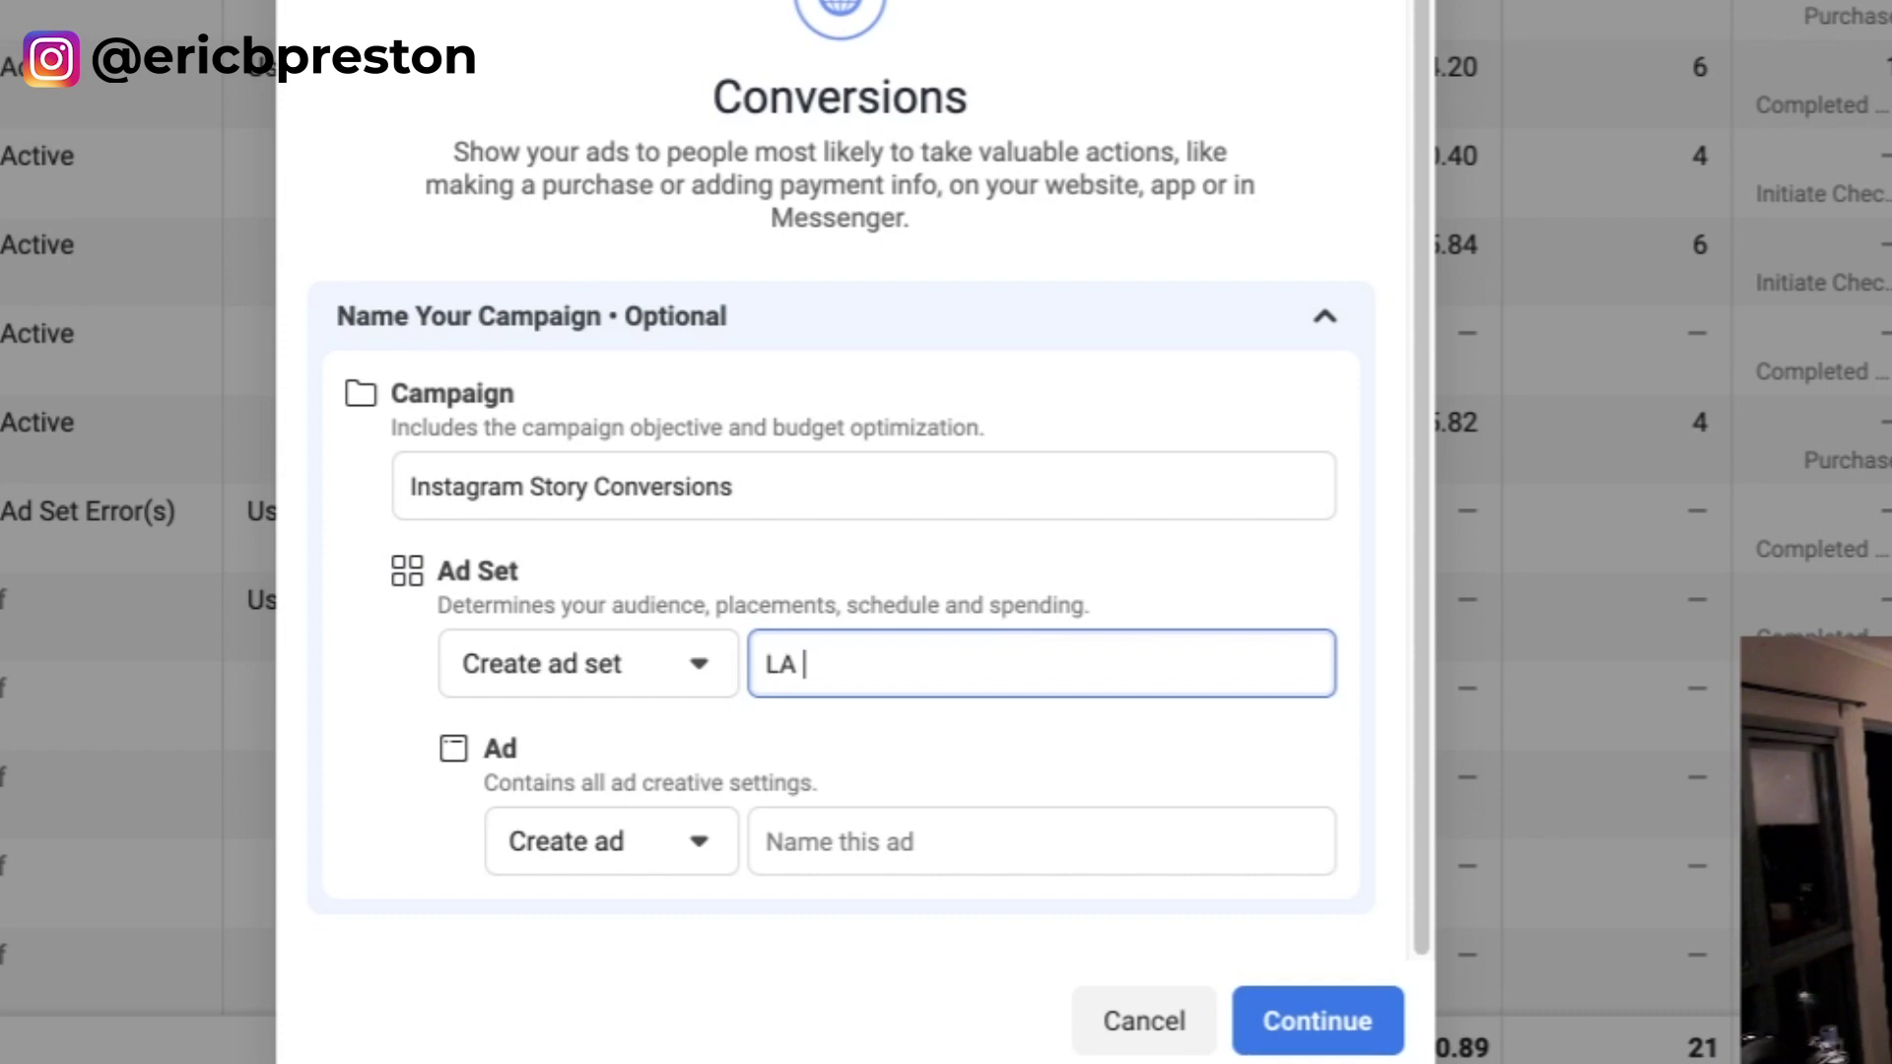
key("BackSpace")
type("(1%) - US/CA")
key("Tab")
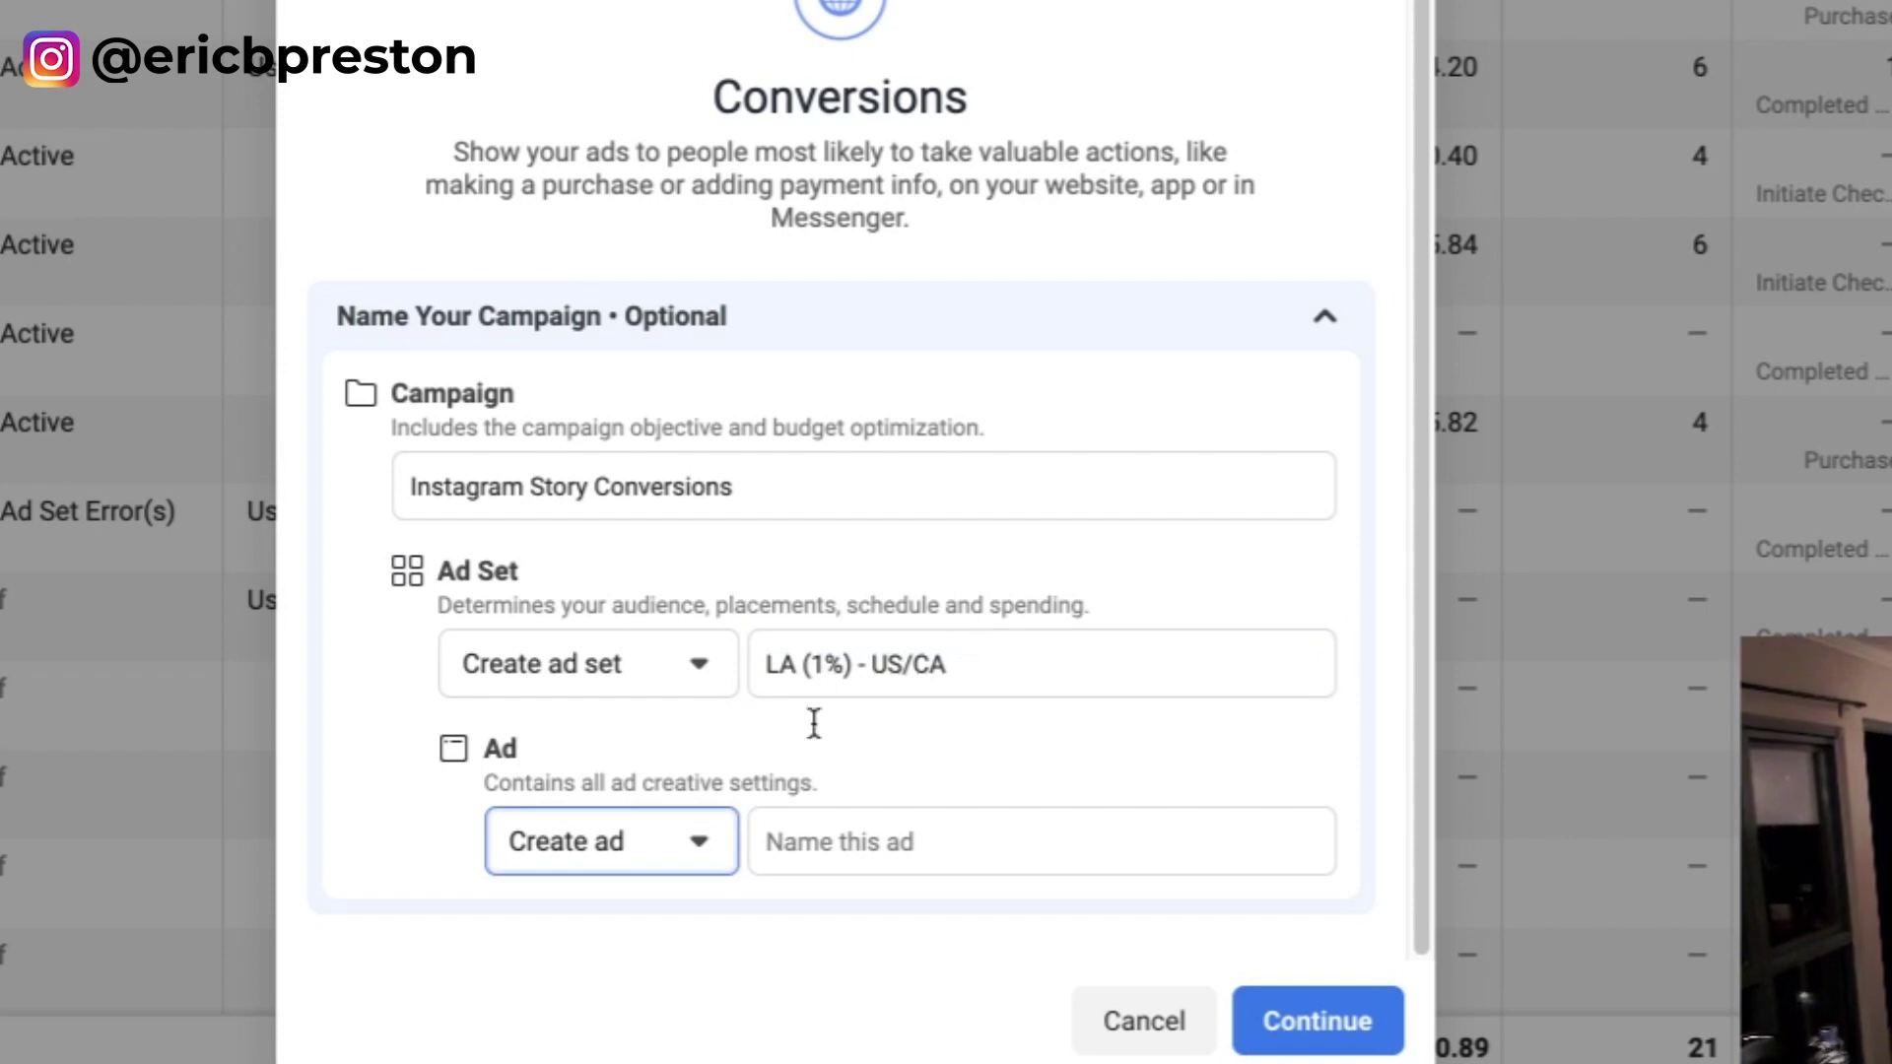
Step: Name the ad IG Story 1 and continue to the campaign's draft settings
left_click(811, 840)
type("IG Story 1")
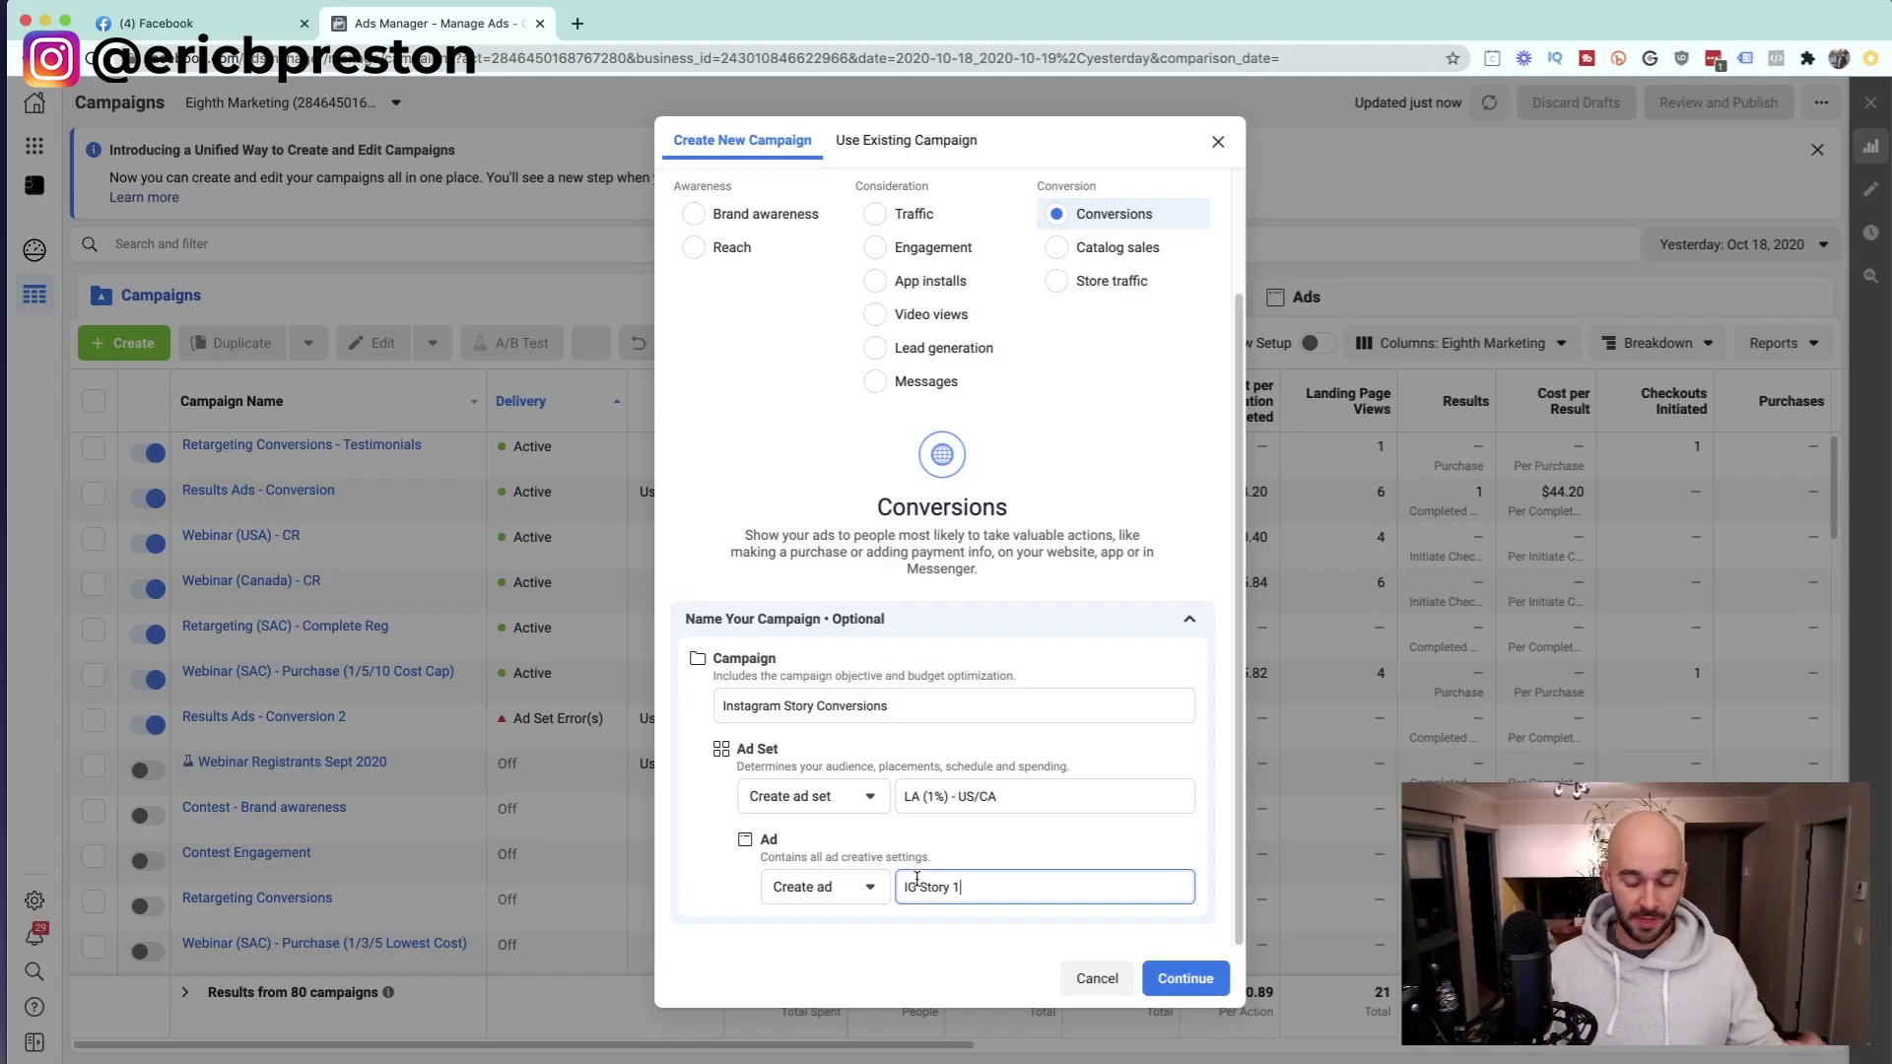
left_click(1039, 849)
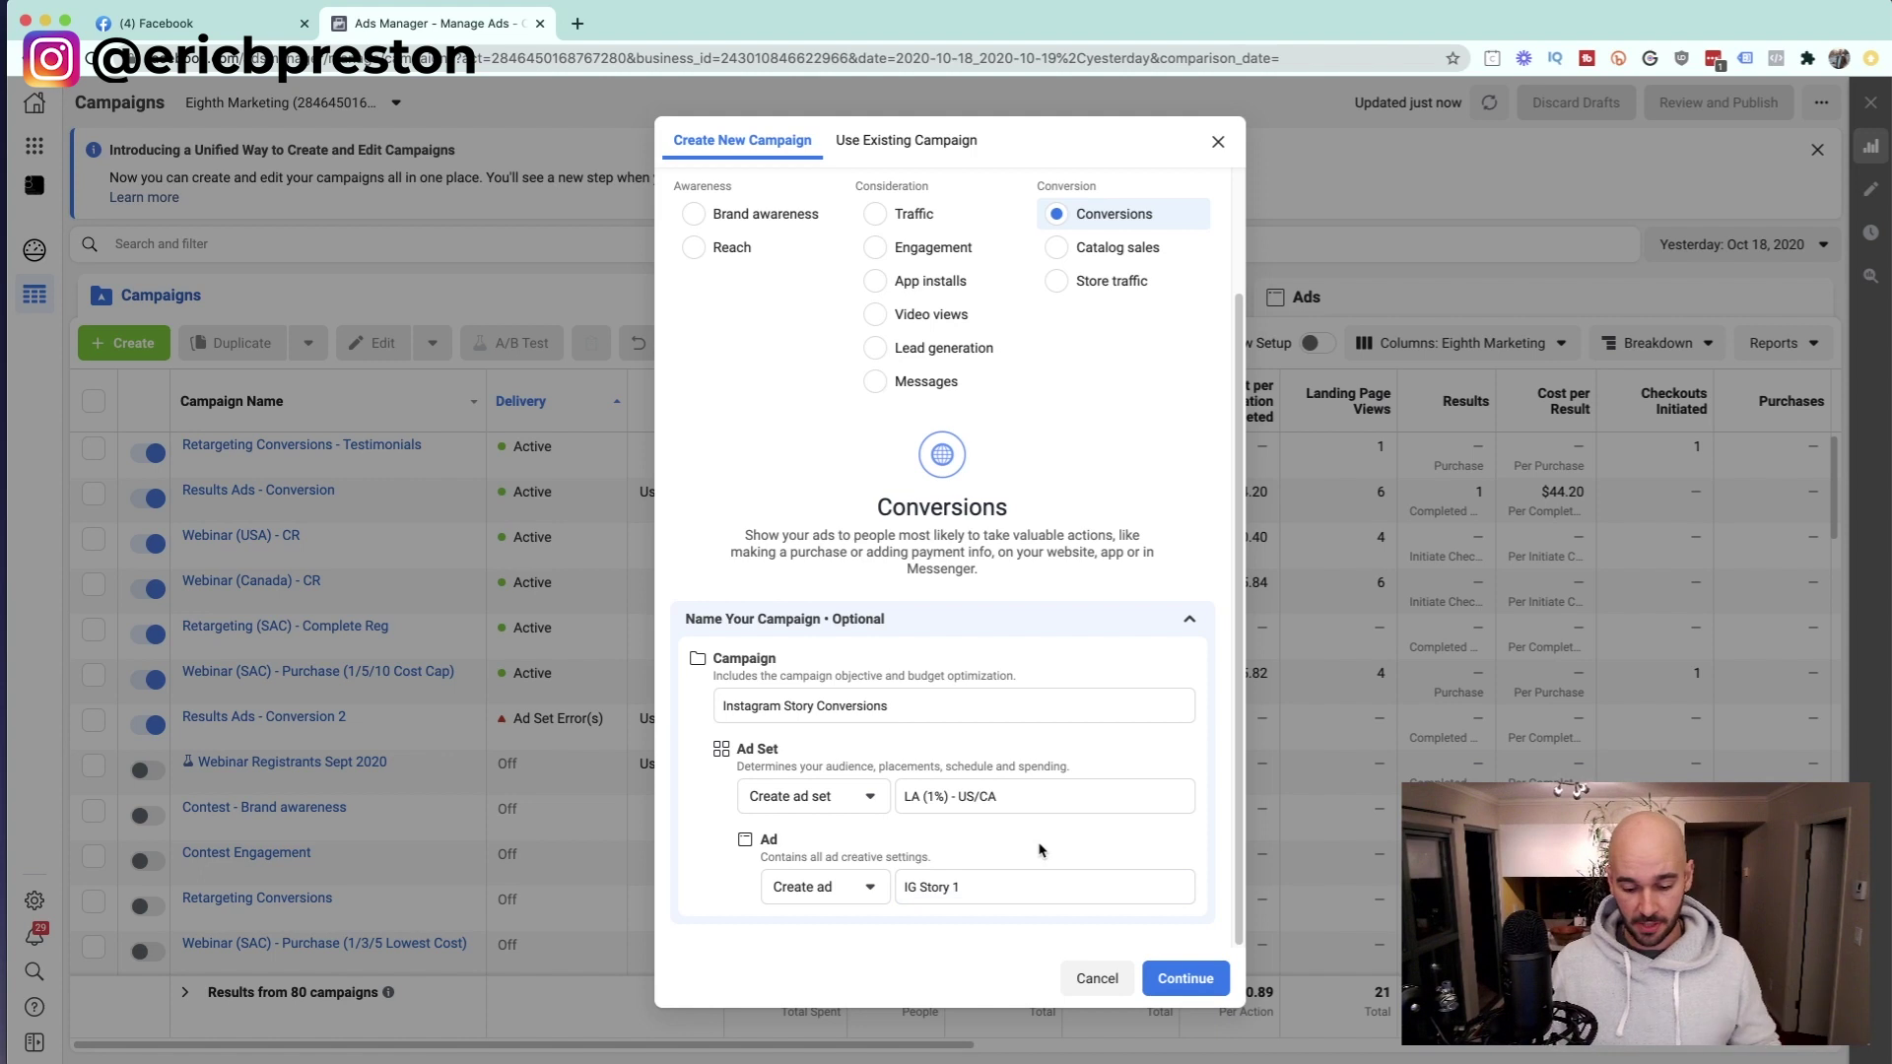
left_click(1189, 988)
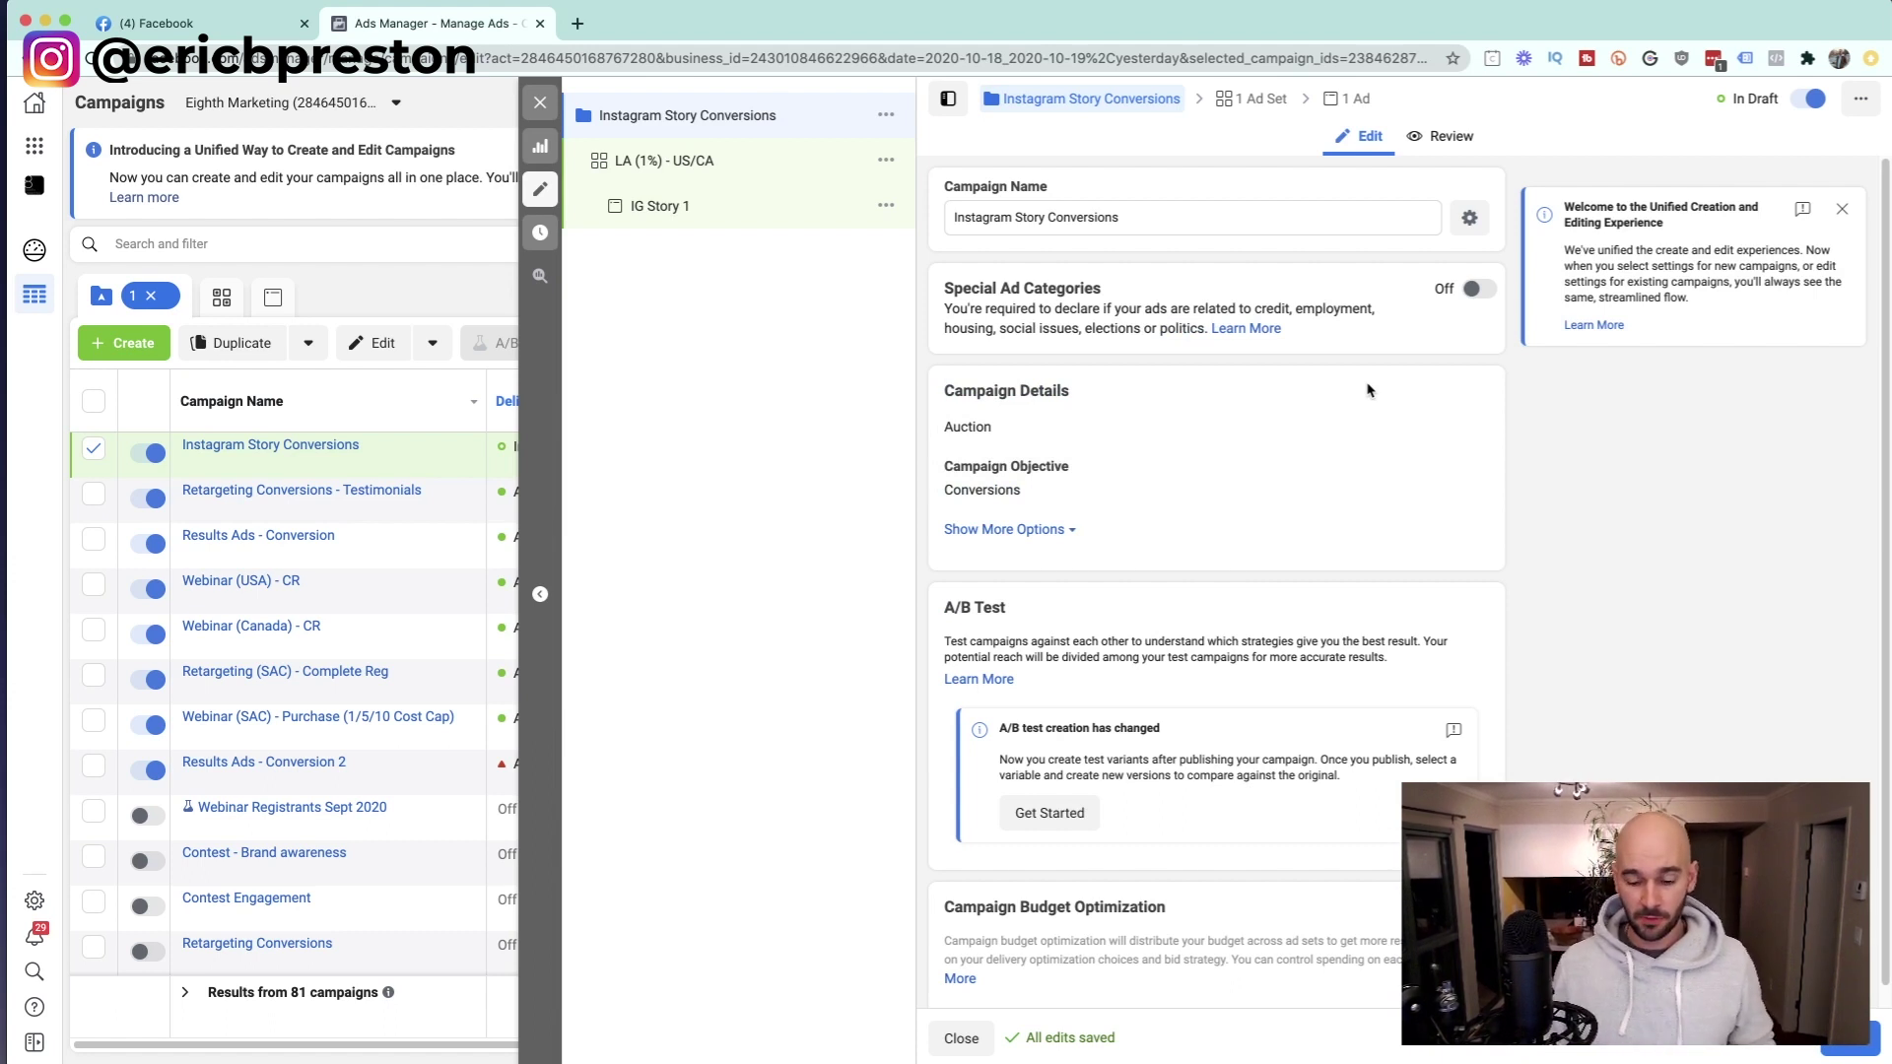
Step: Declare Housing as the campaign's special ad category and update its ad sets to comply
left_click(1483, 290)
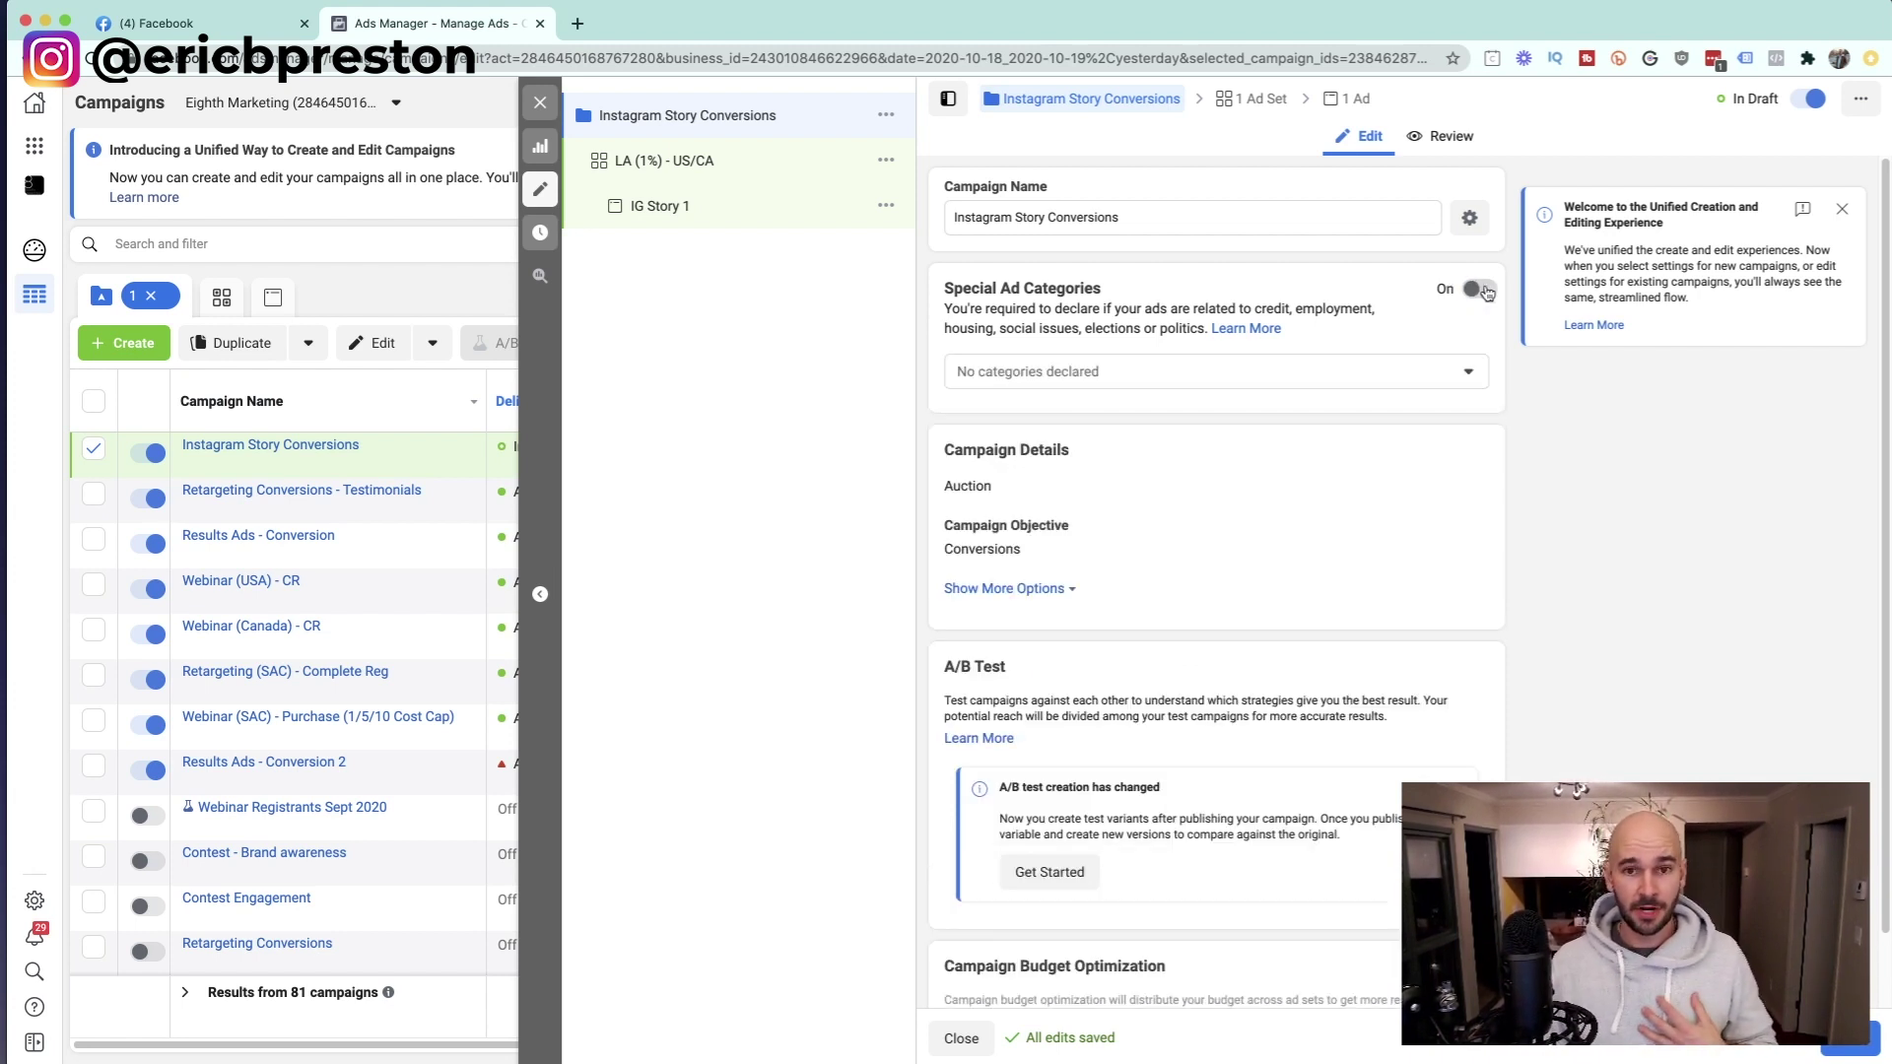
left_click(1227, 369)
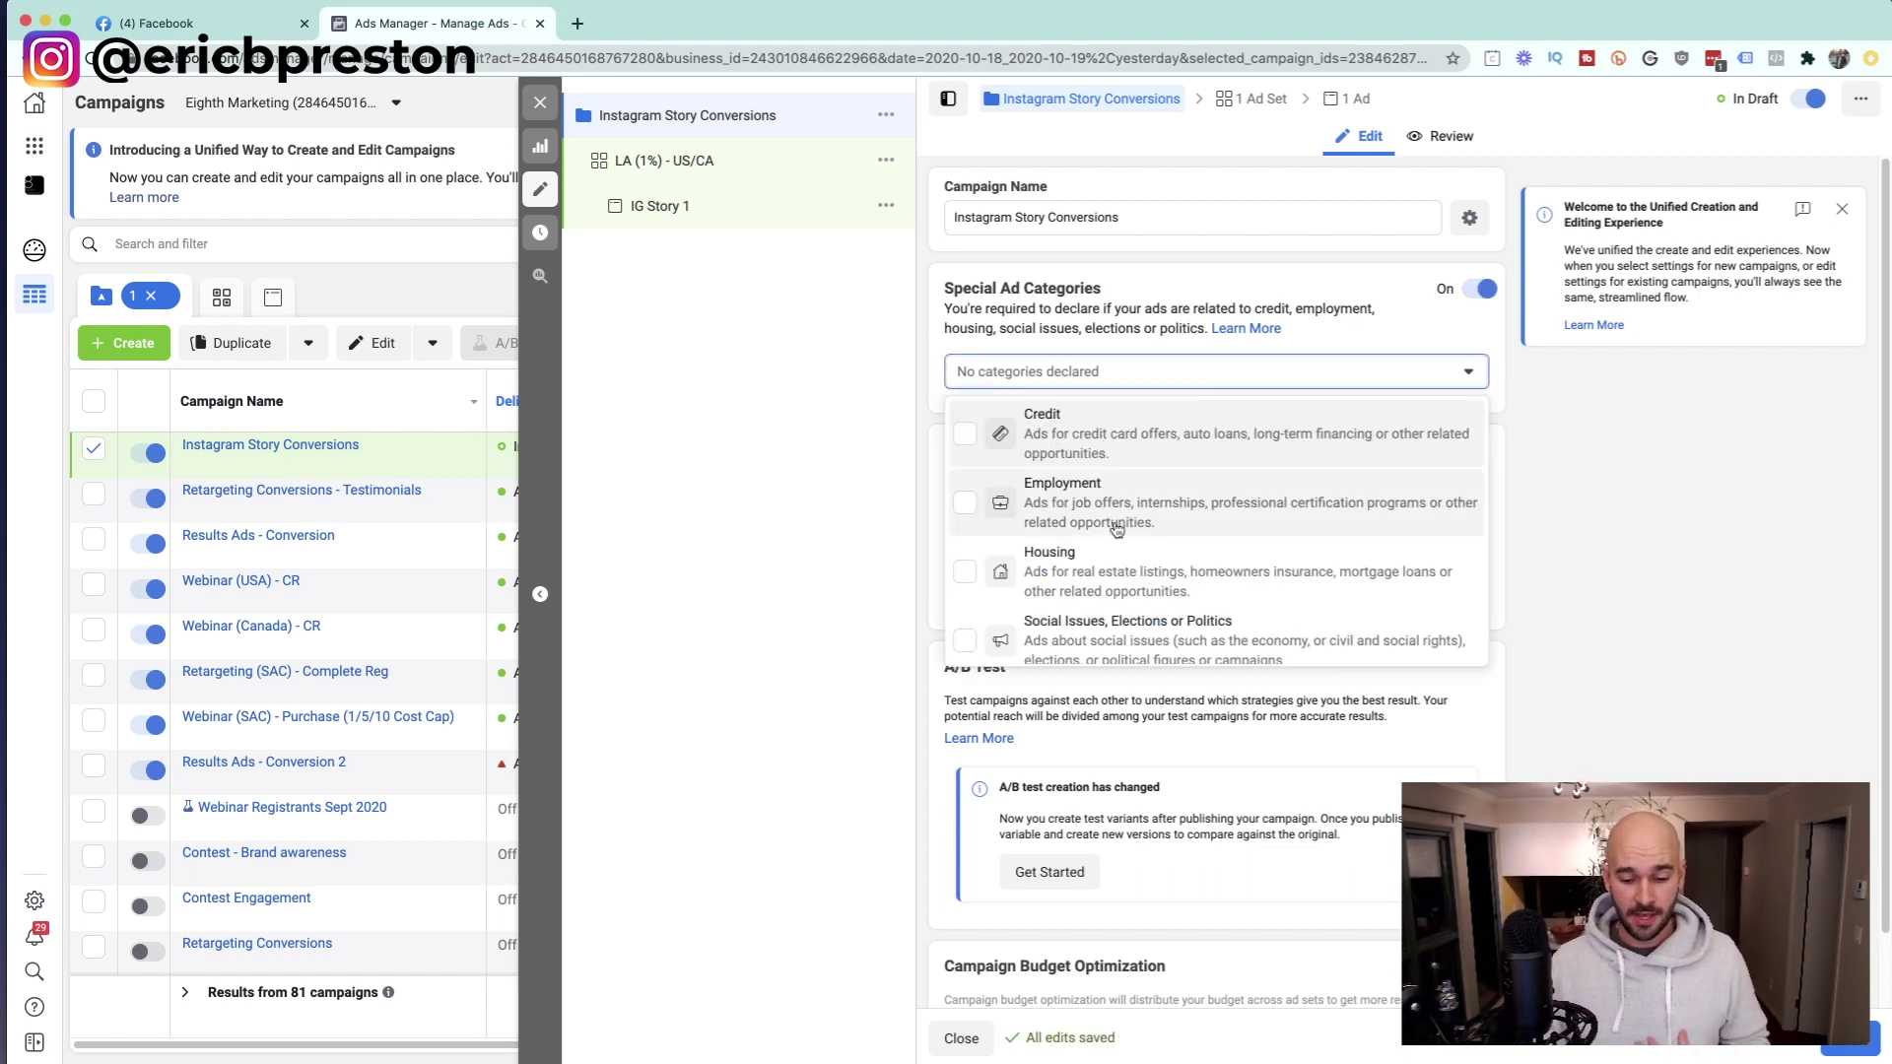
left_click(1126, 593)
left_click(1131, 315)
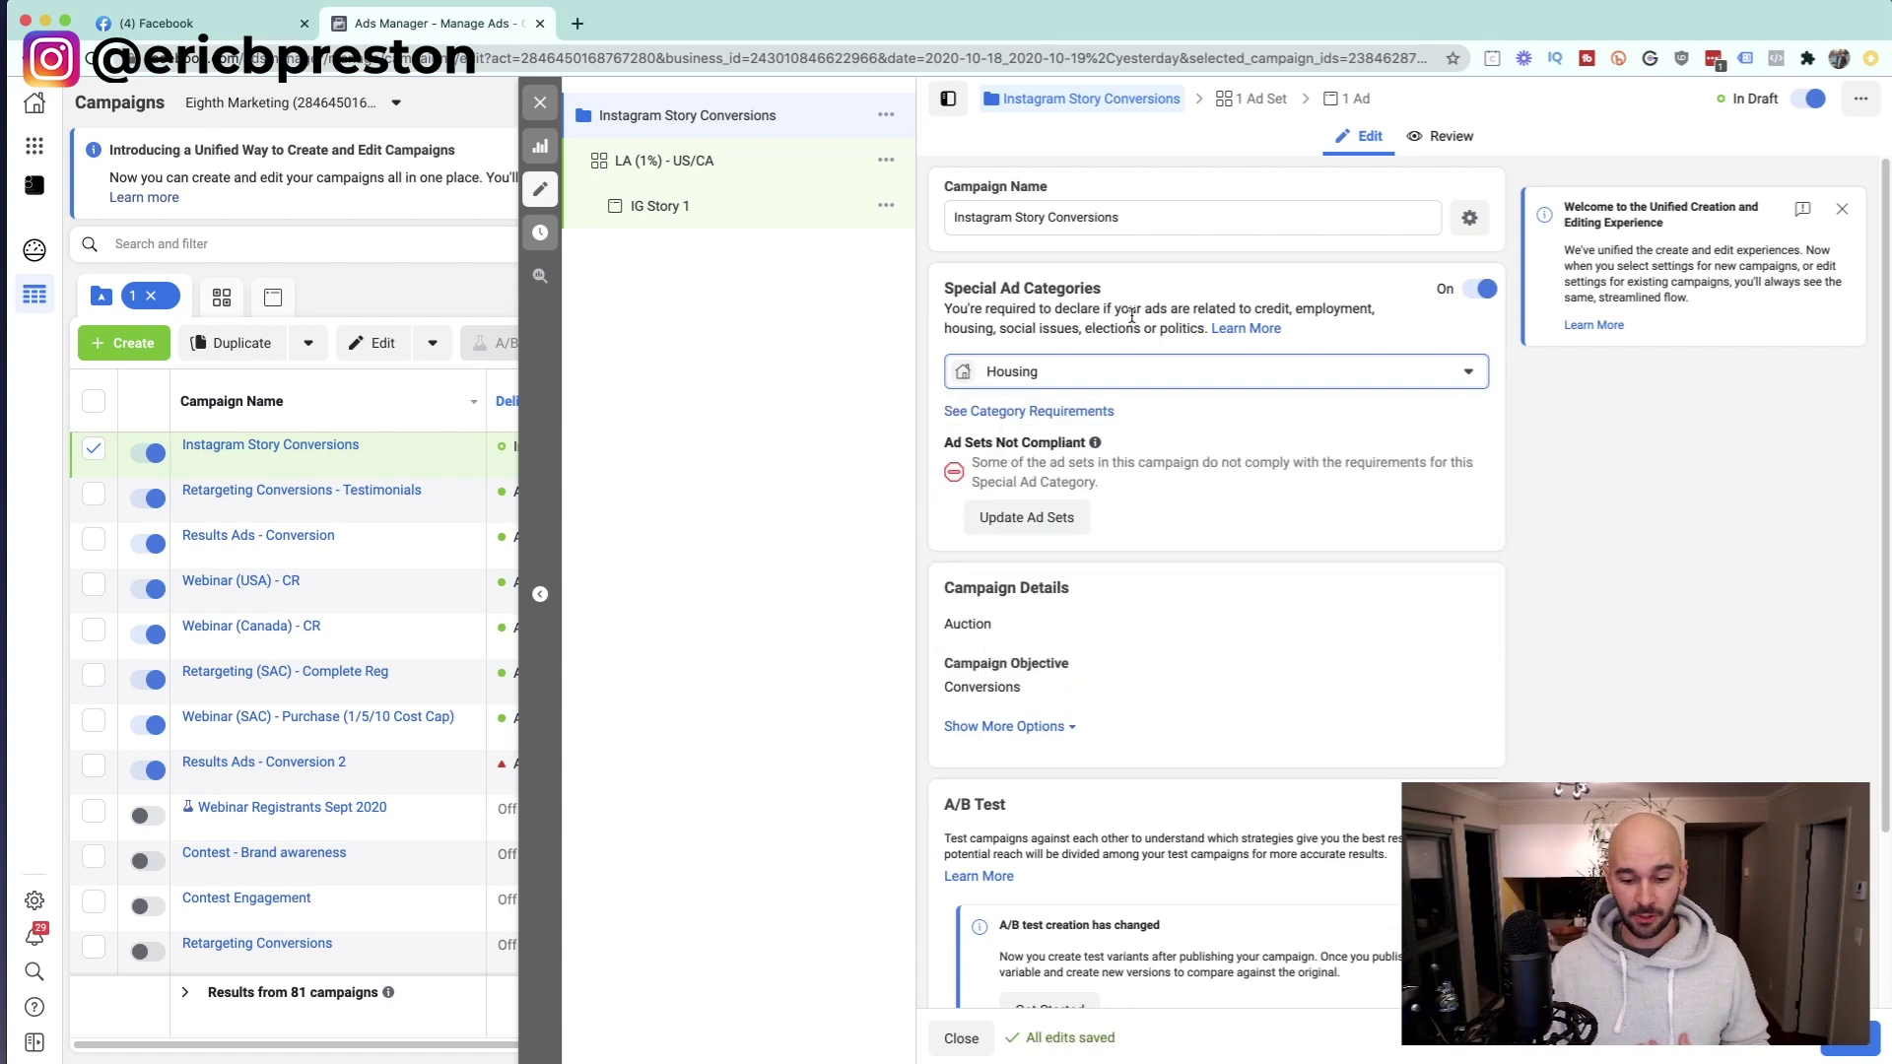
left_click(1032, 519)
left_click(1173, 727)
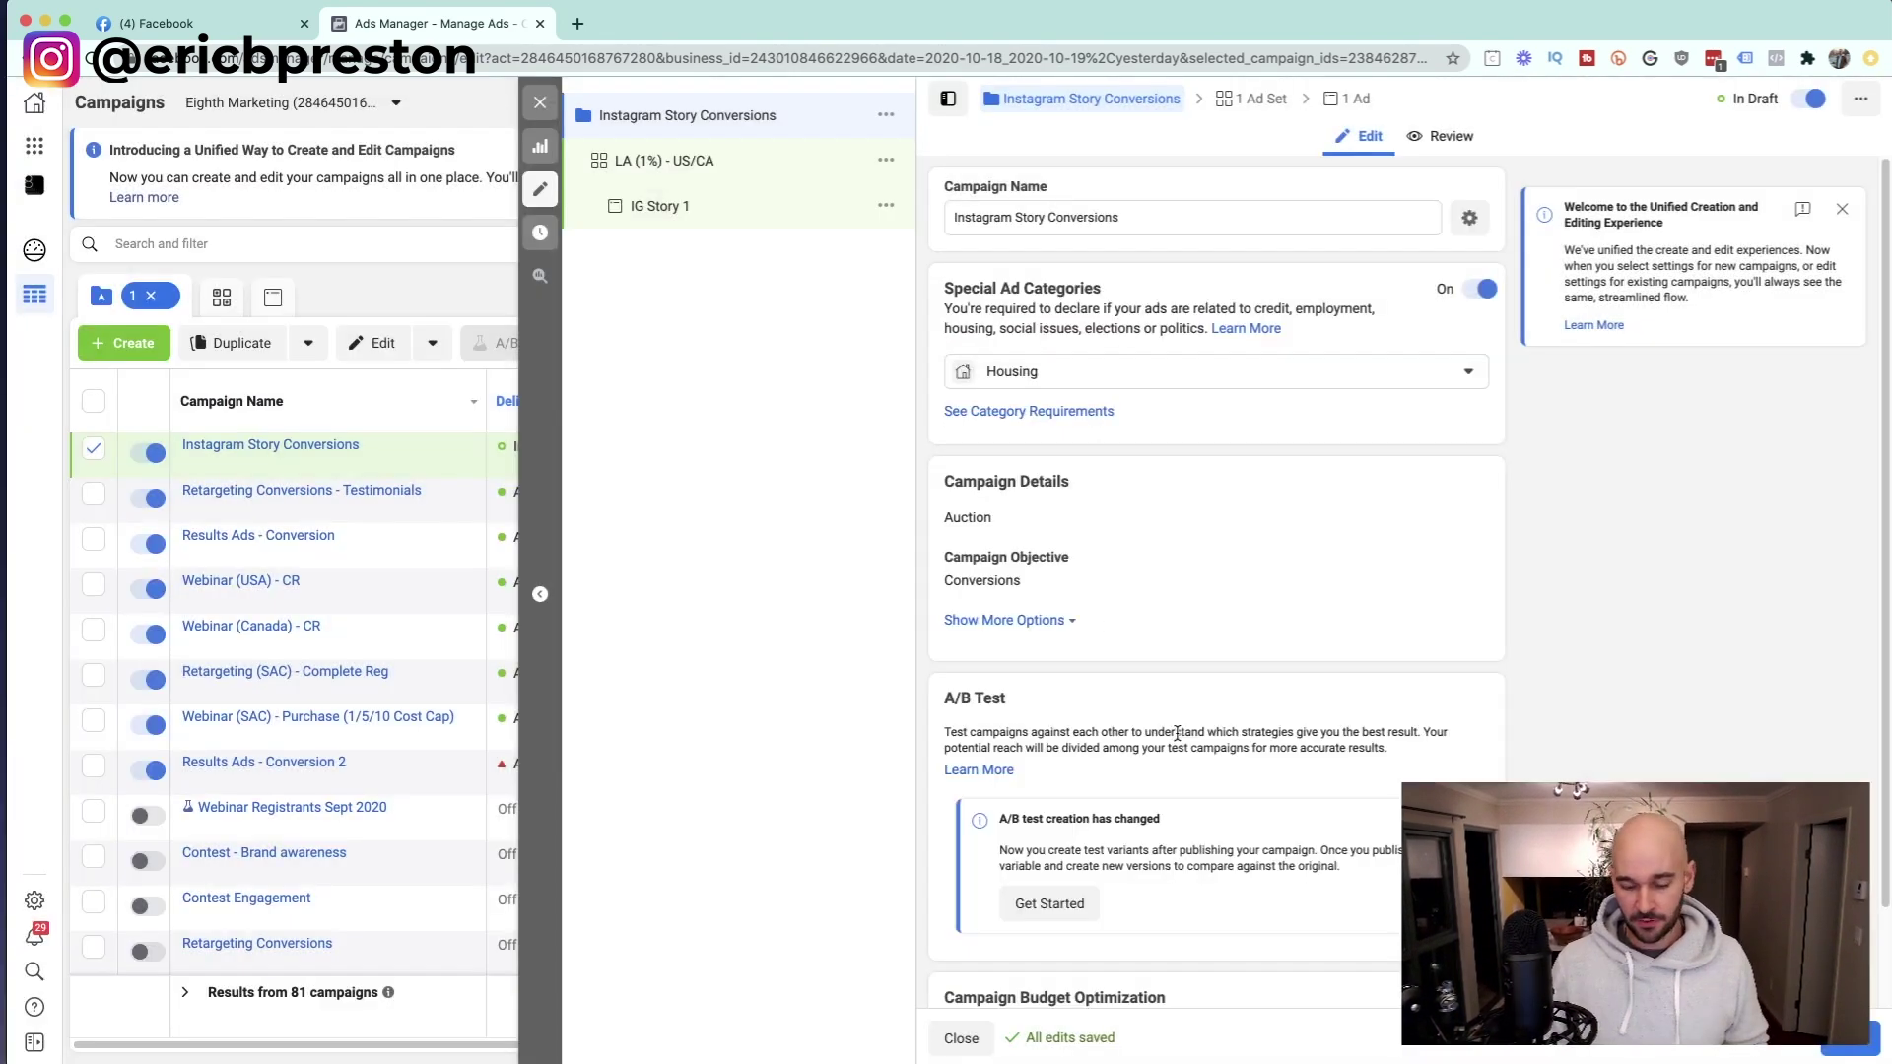
left_click(1184, 380)
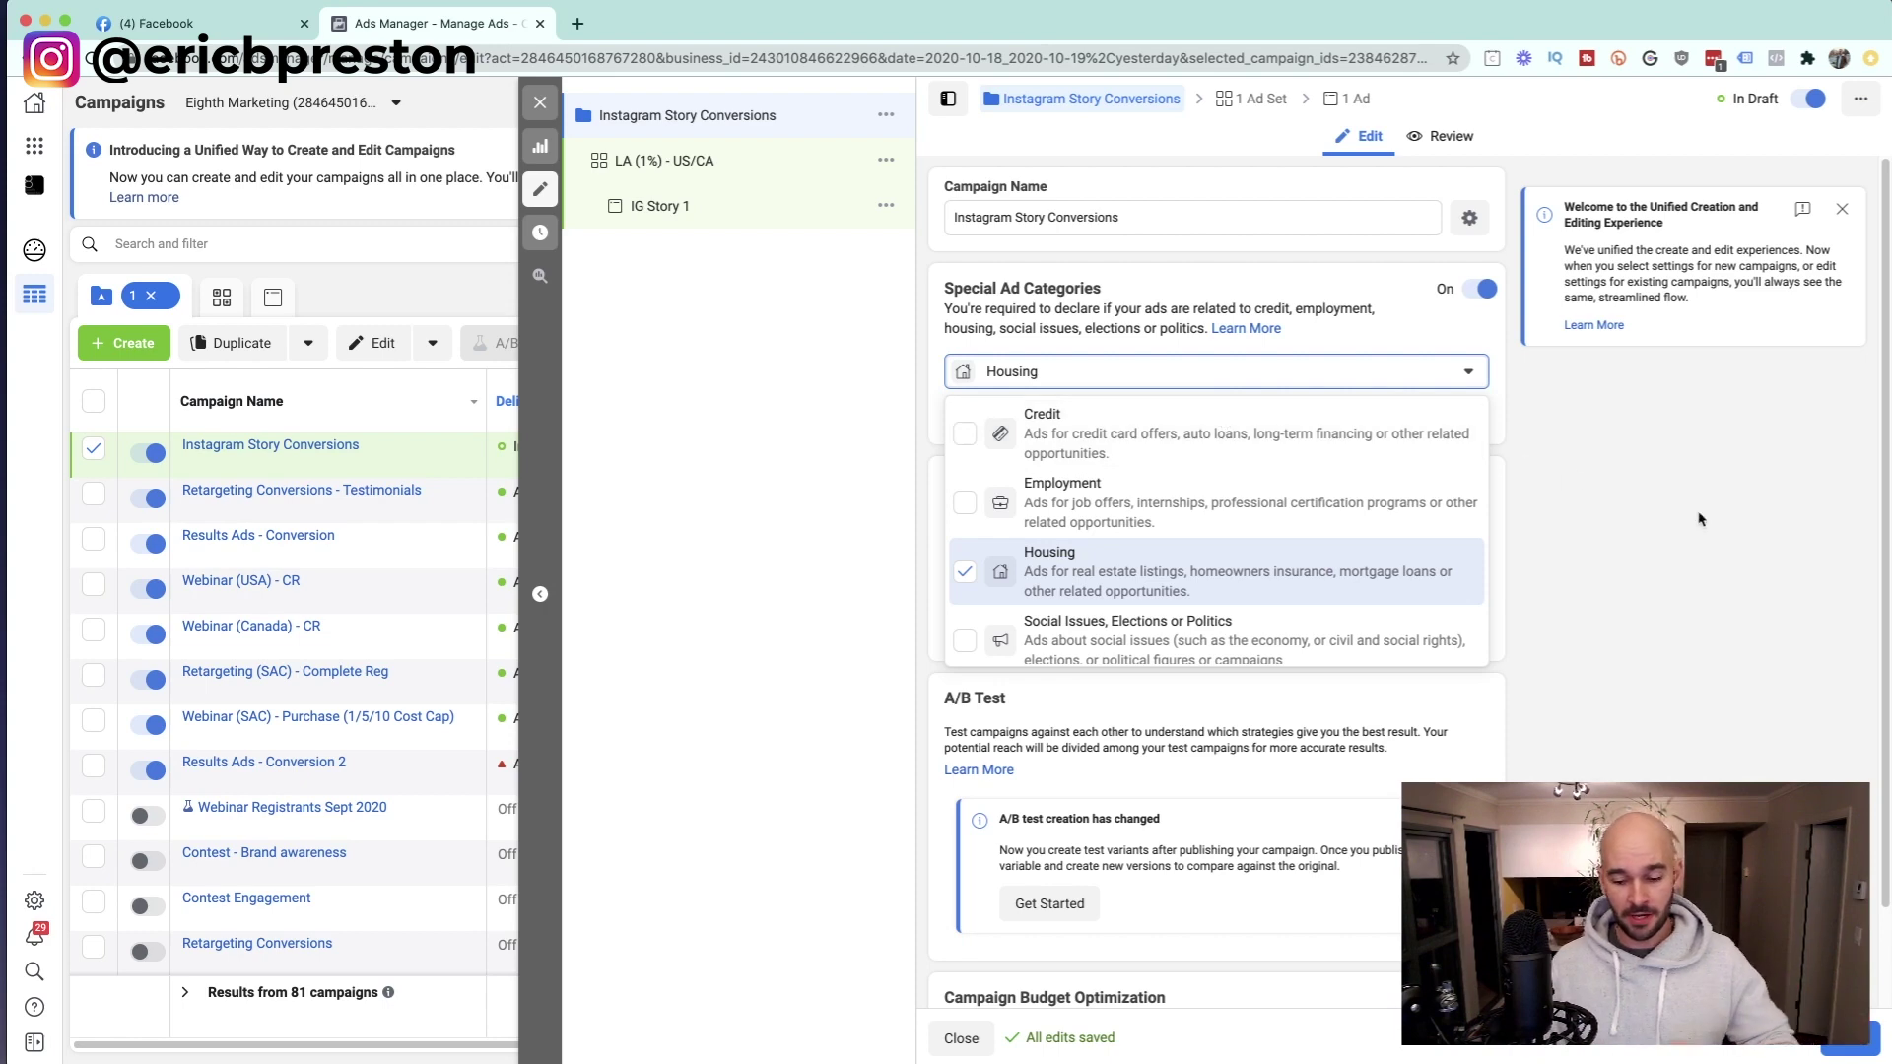
left_click(1606, 483)
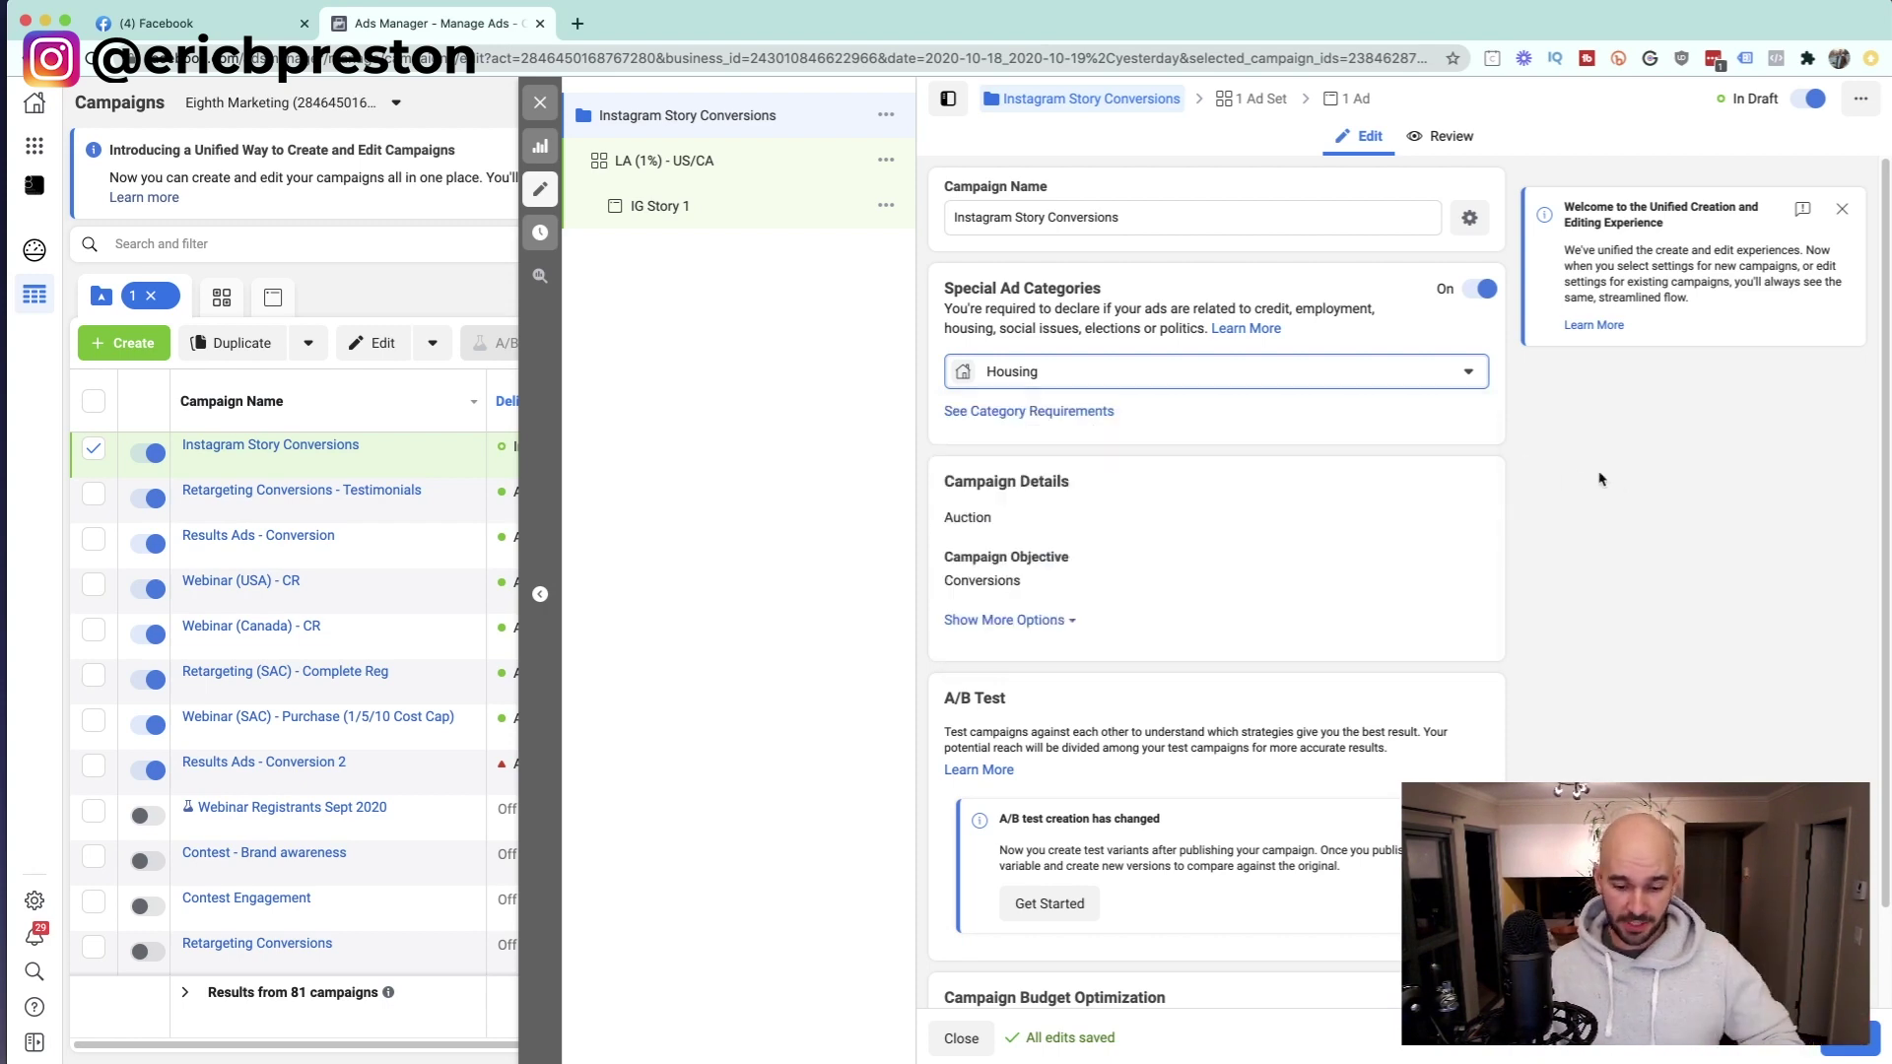
scroll(1330, 359, "down", 2)
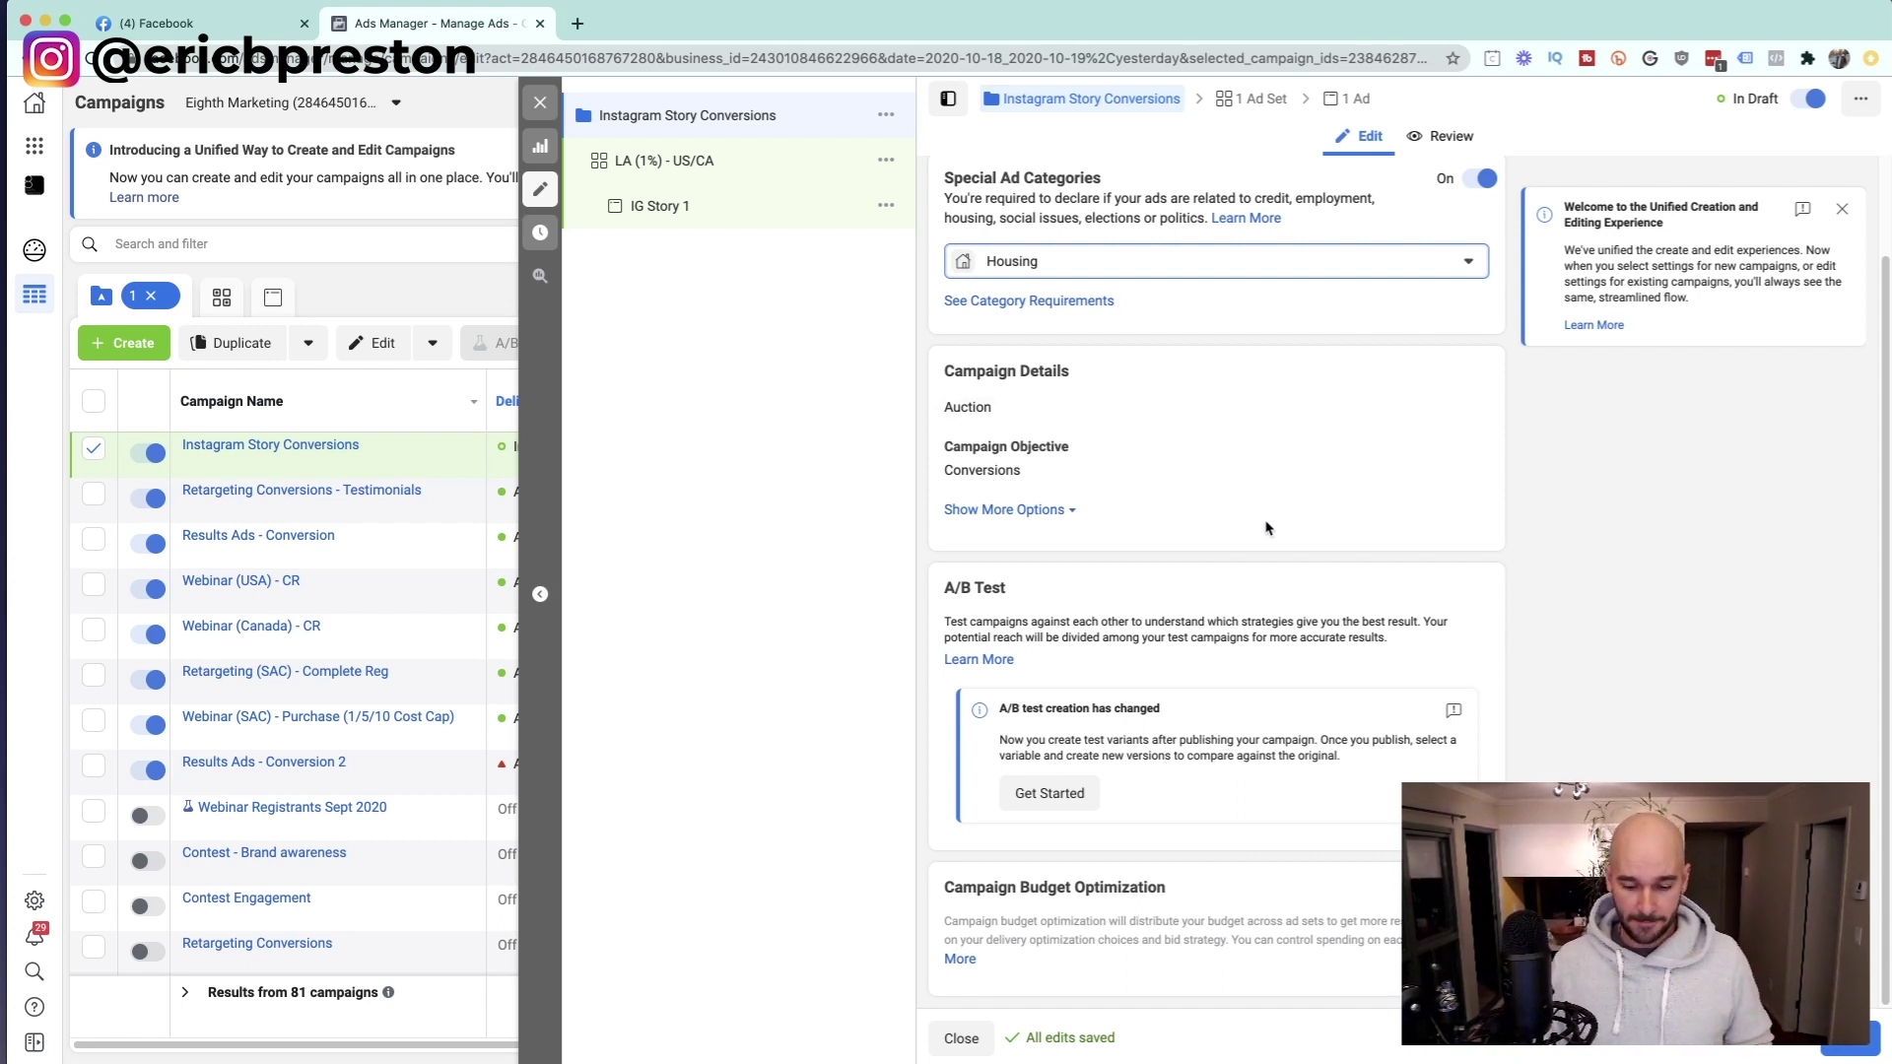
left_click(1853, 1041)
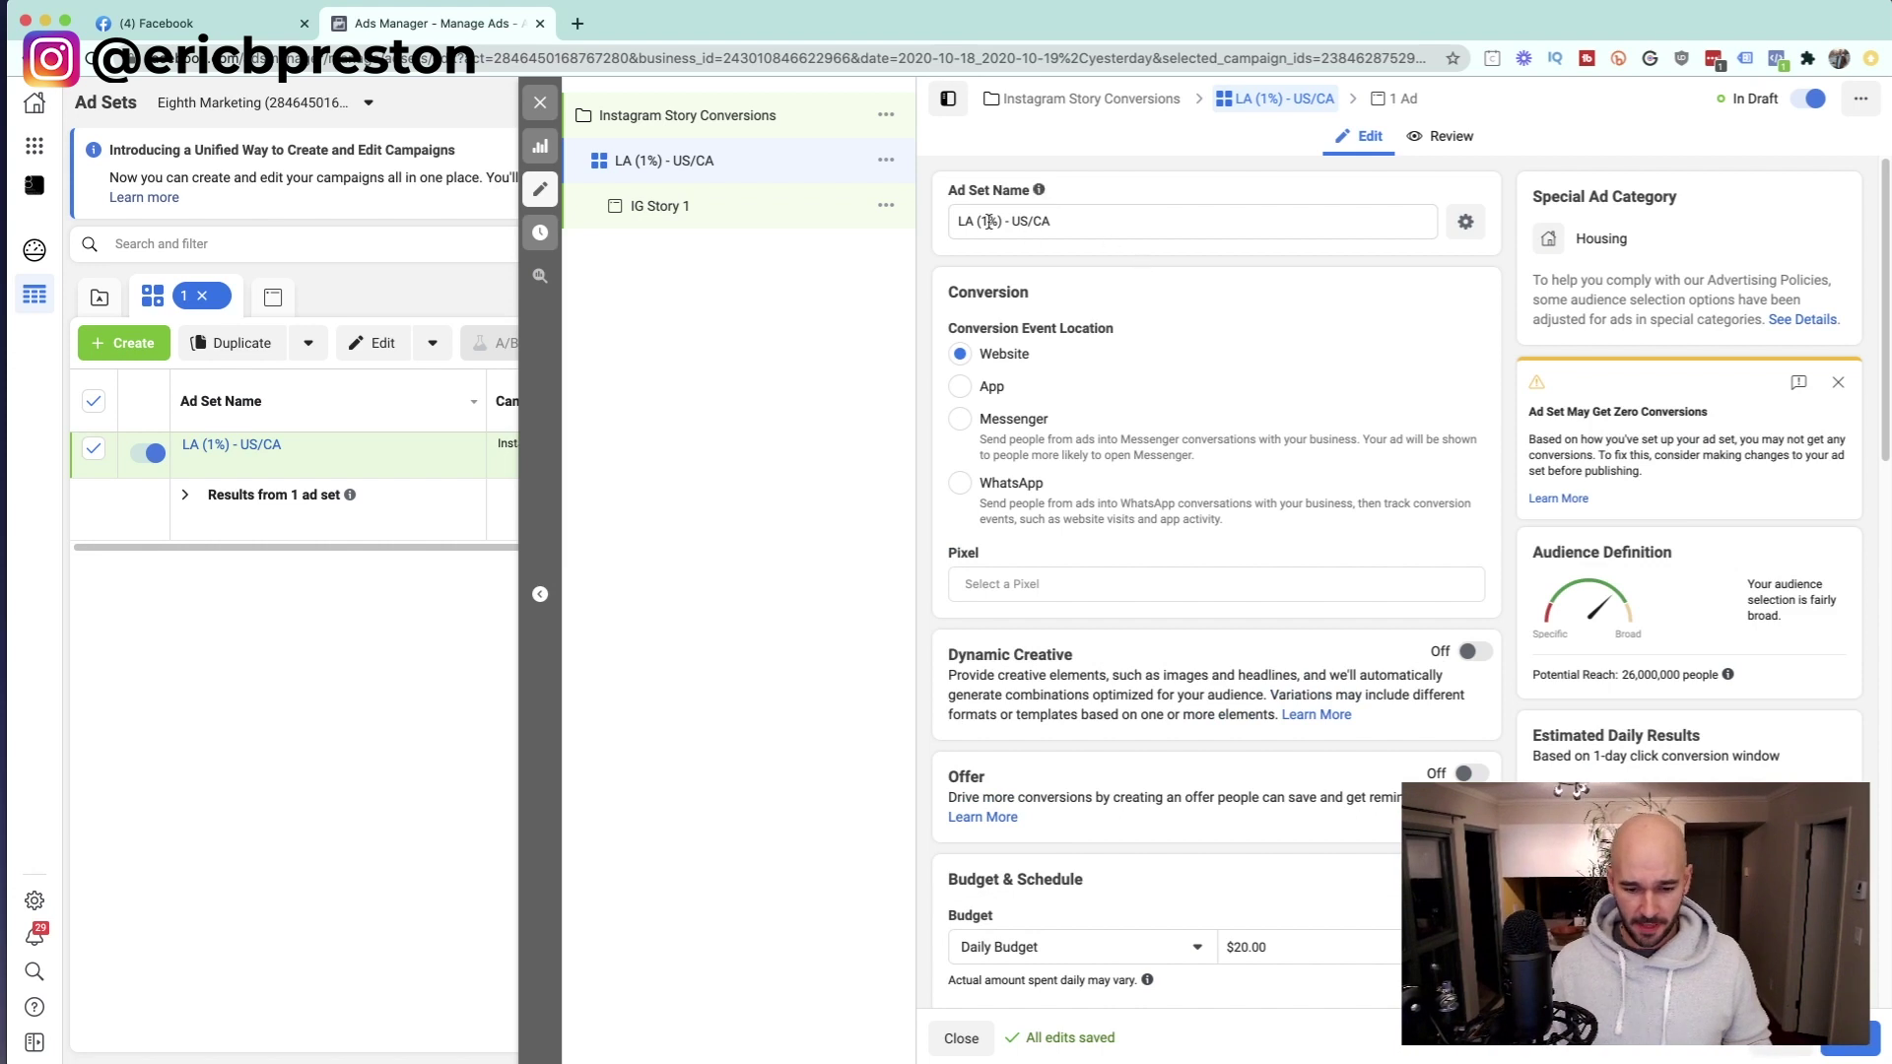
left_click_drag(964, 223, 1109, 236)
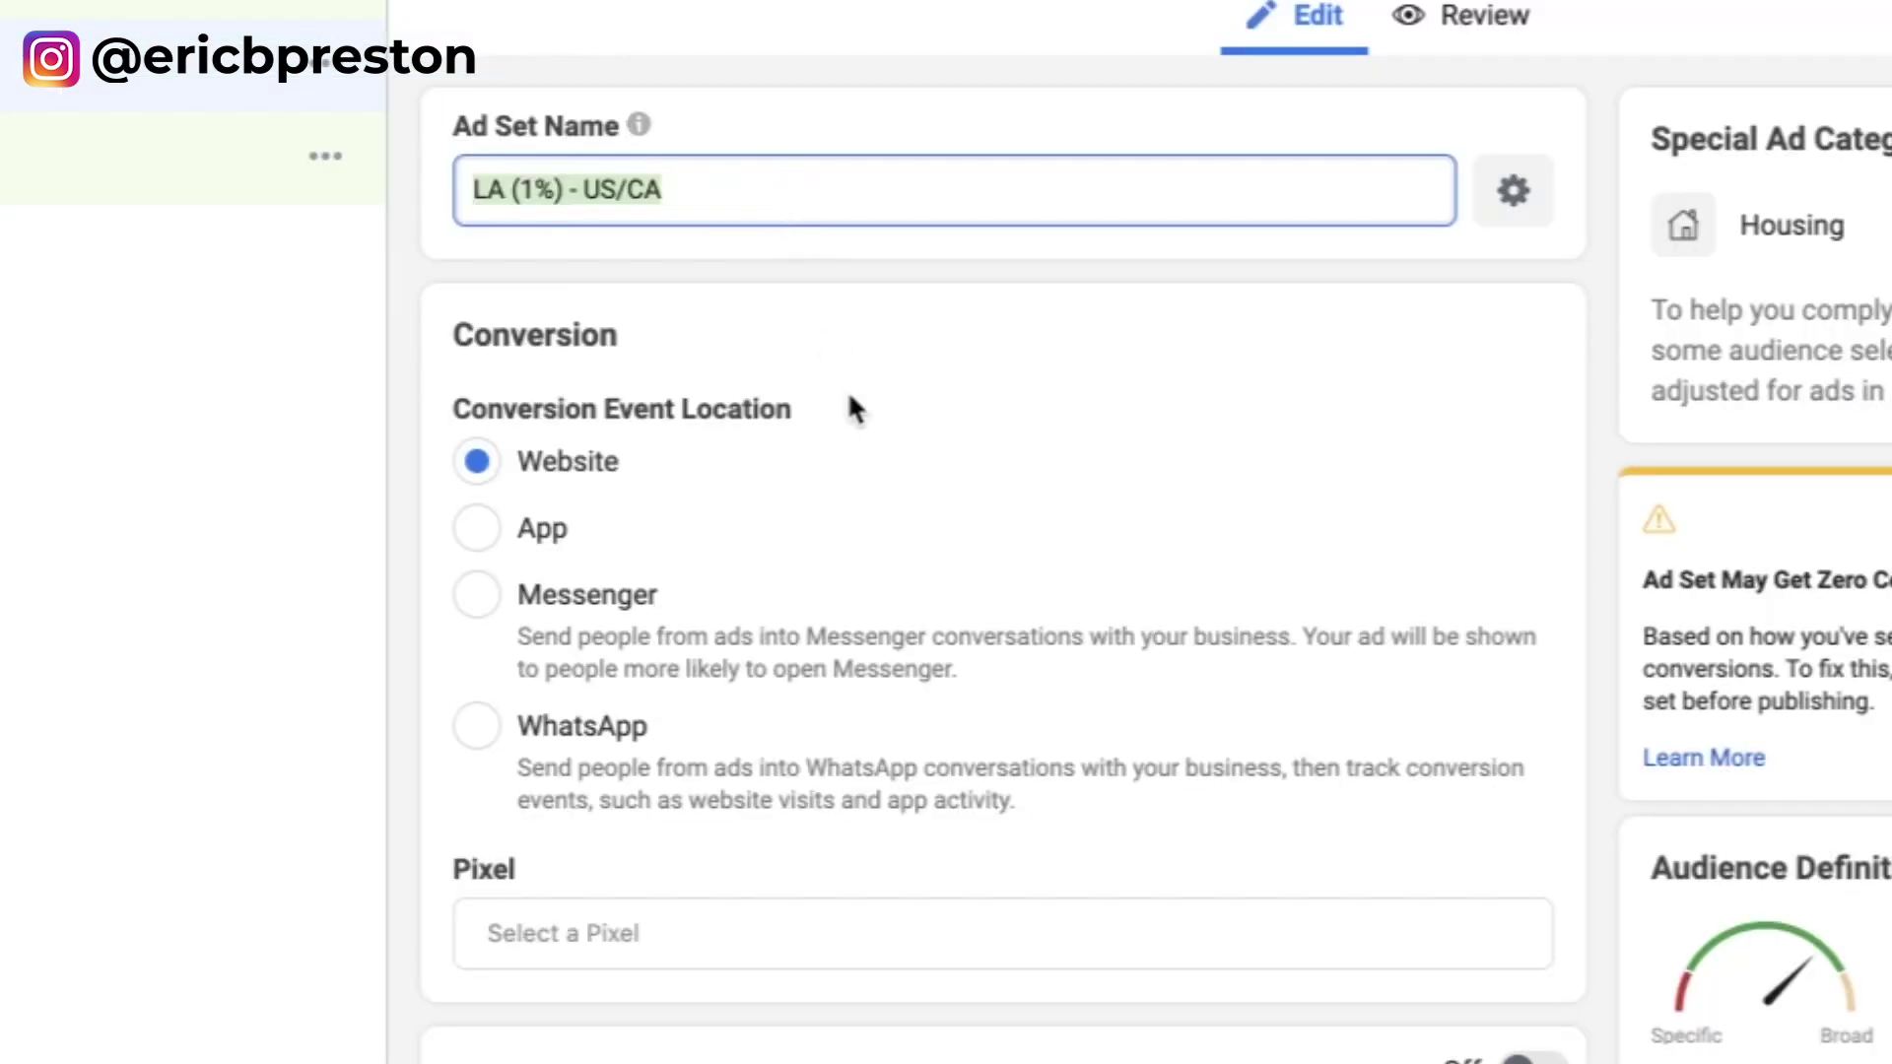
scroll(864, 414, "down", 3)
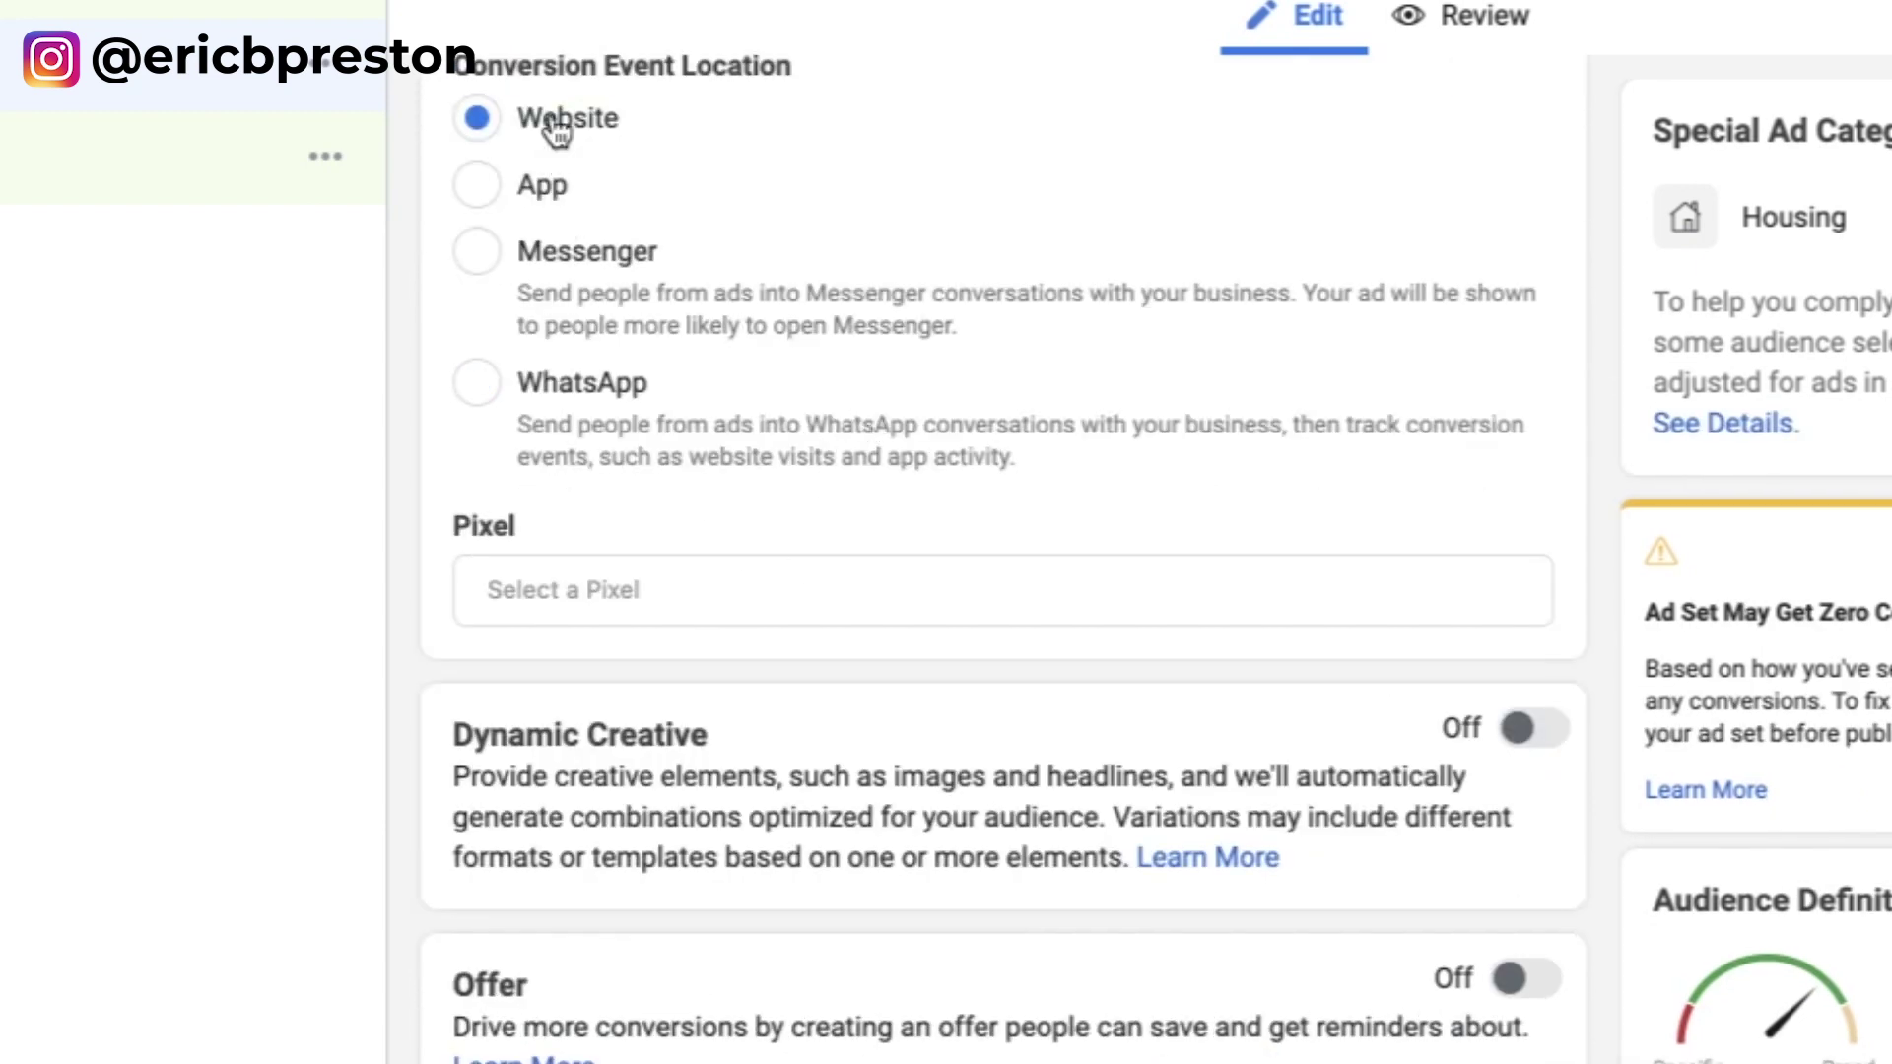
left_click(687, 590)
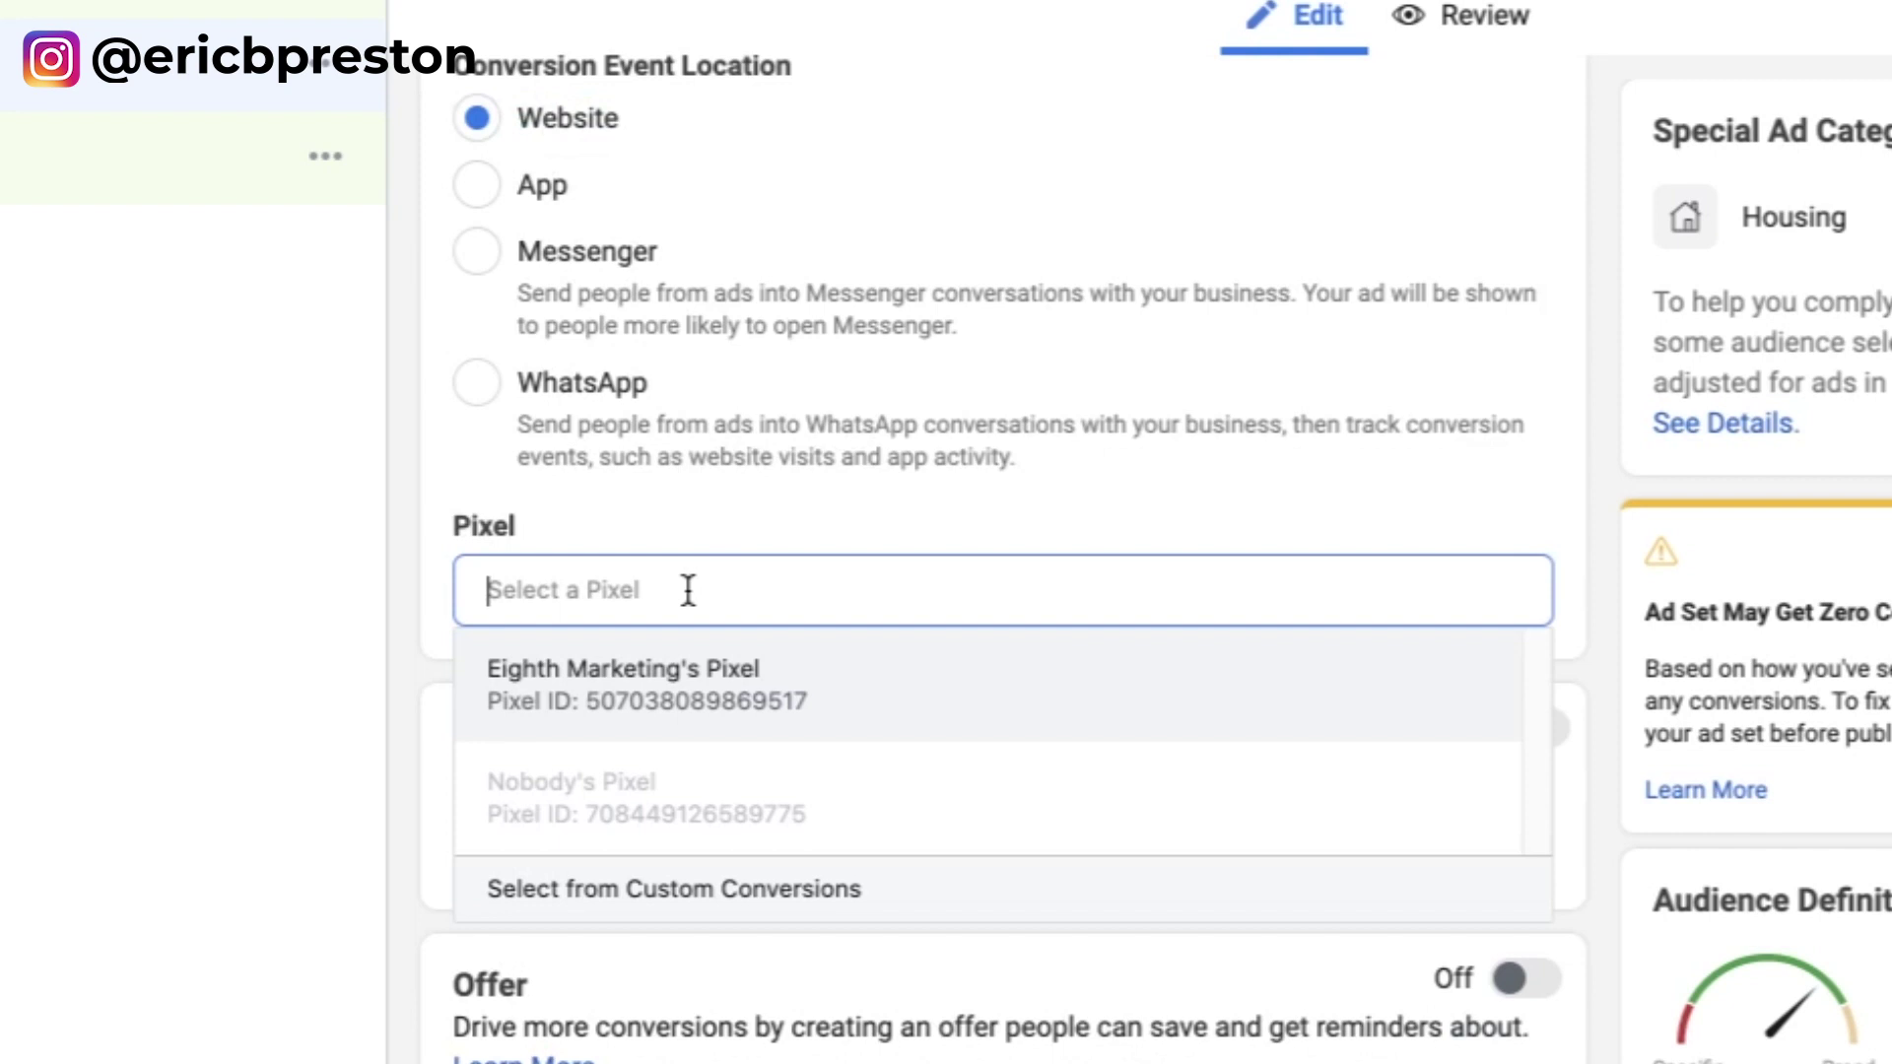
left_click(690, 689)
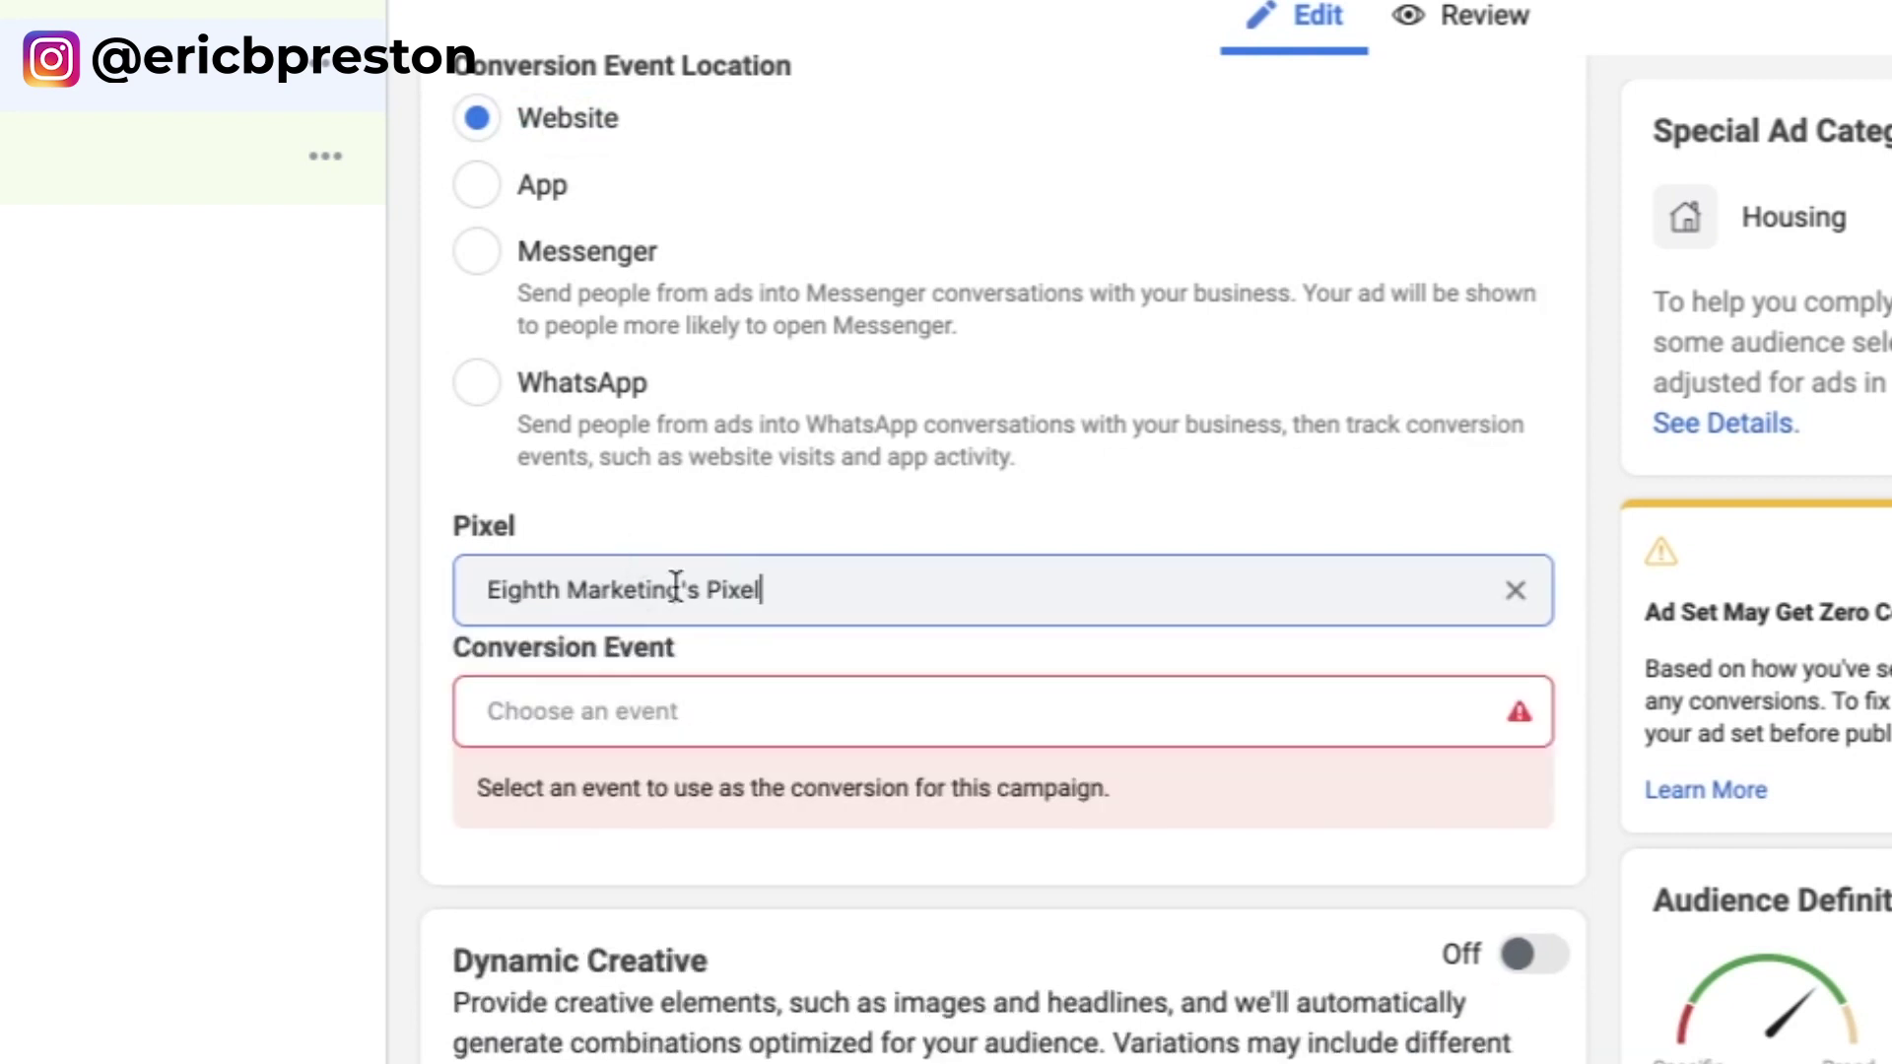
left_click(723, 709)
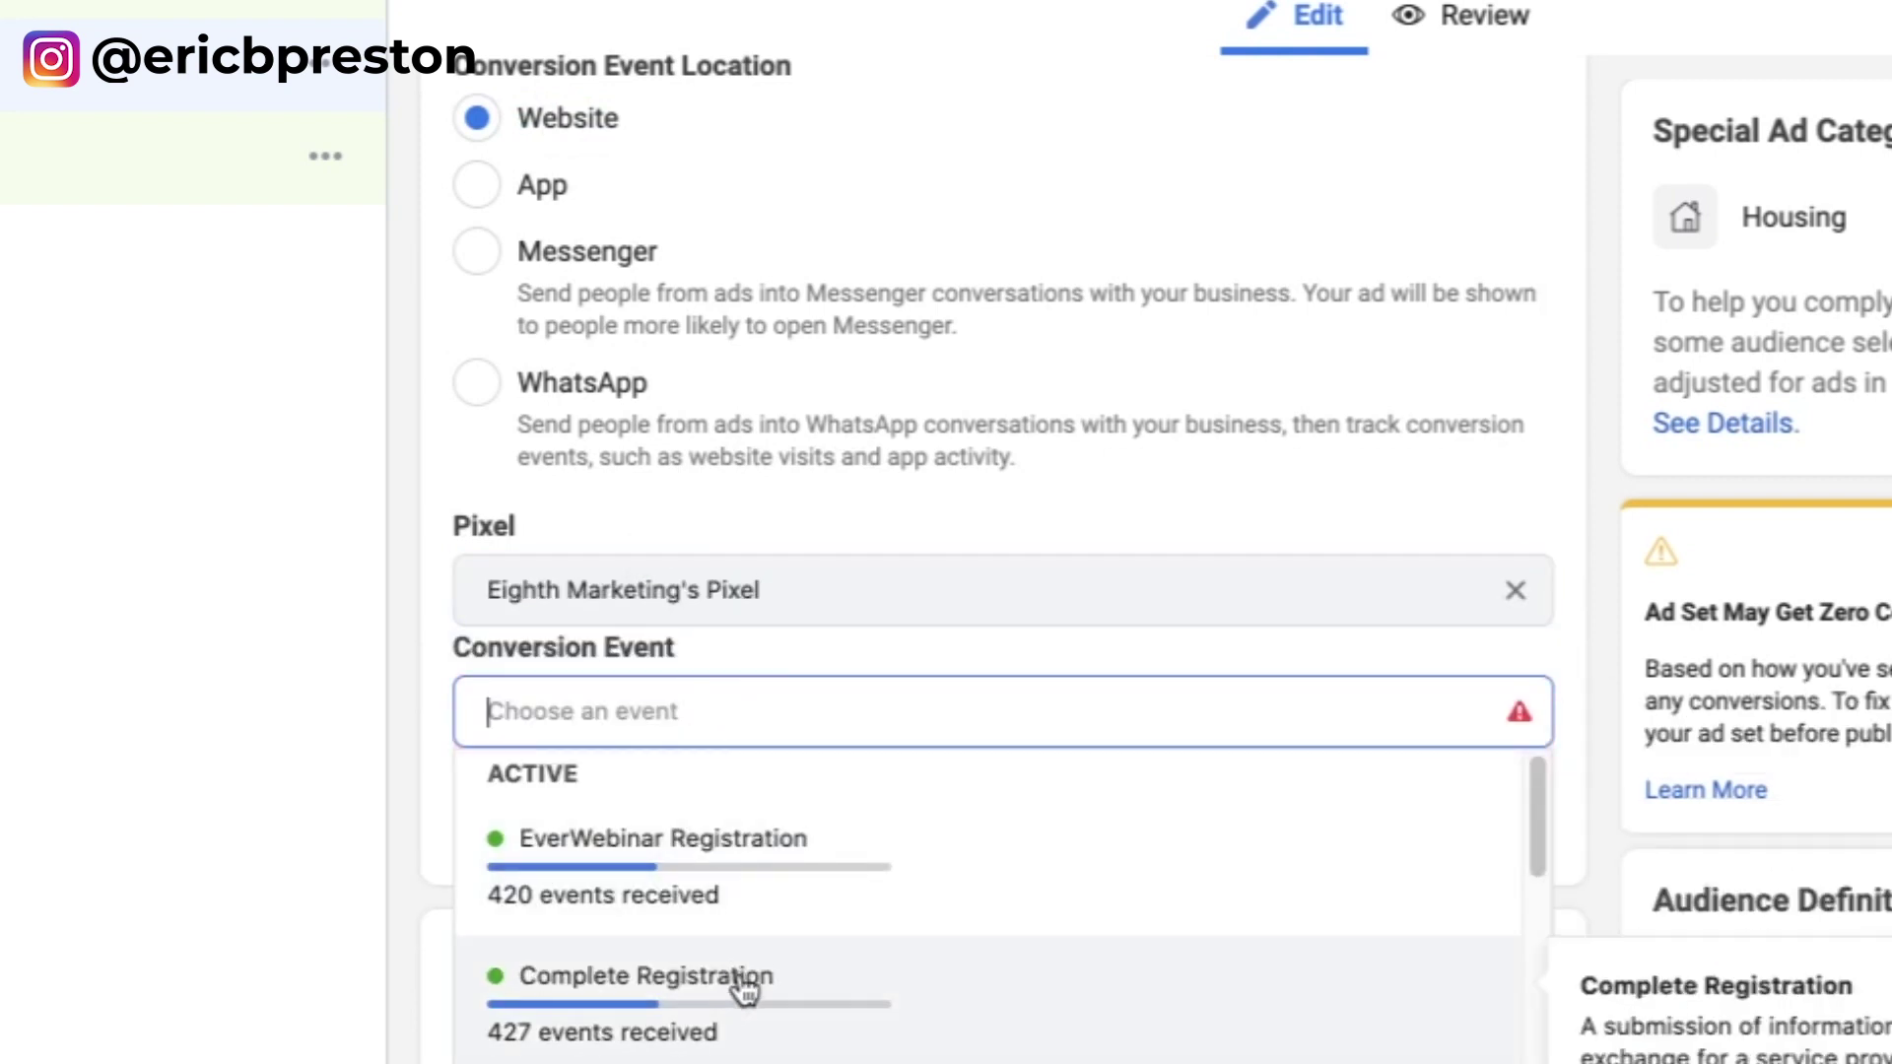
left_click(746, 988)
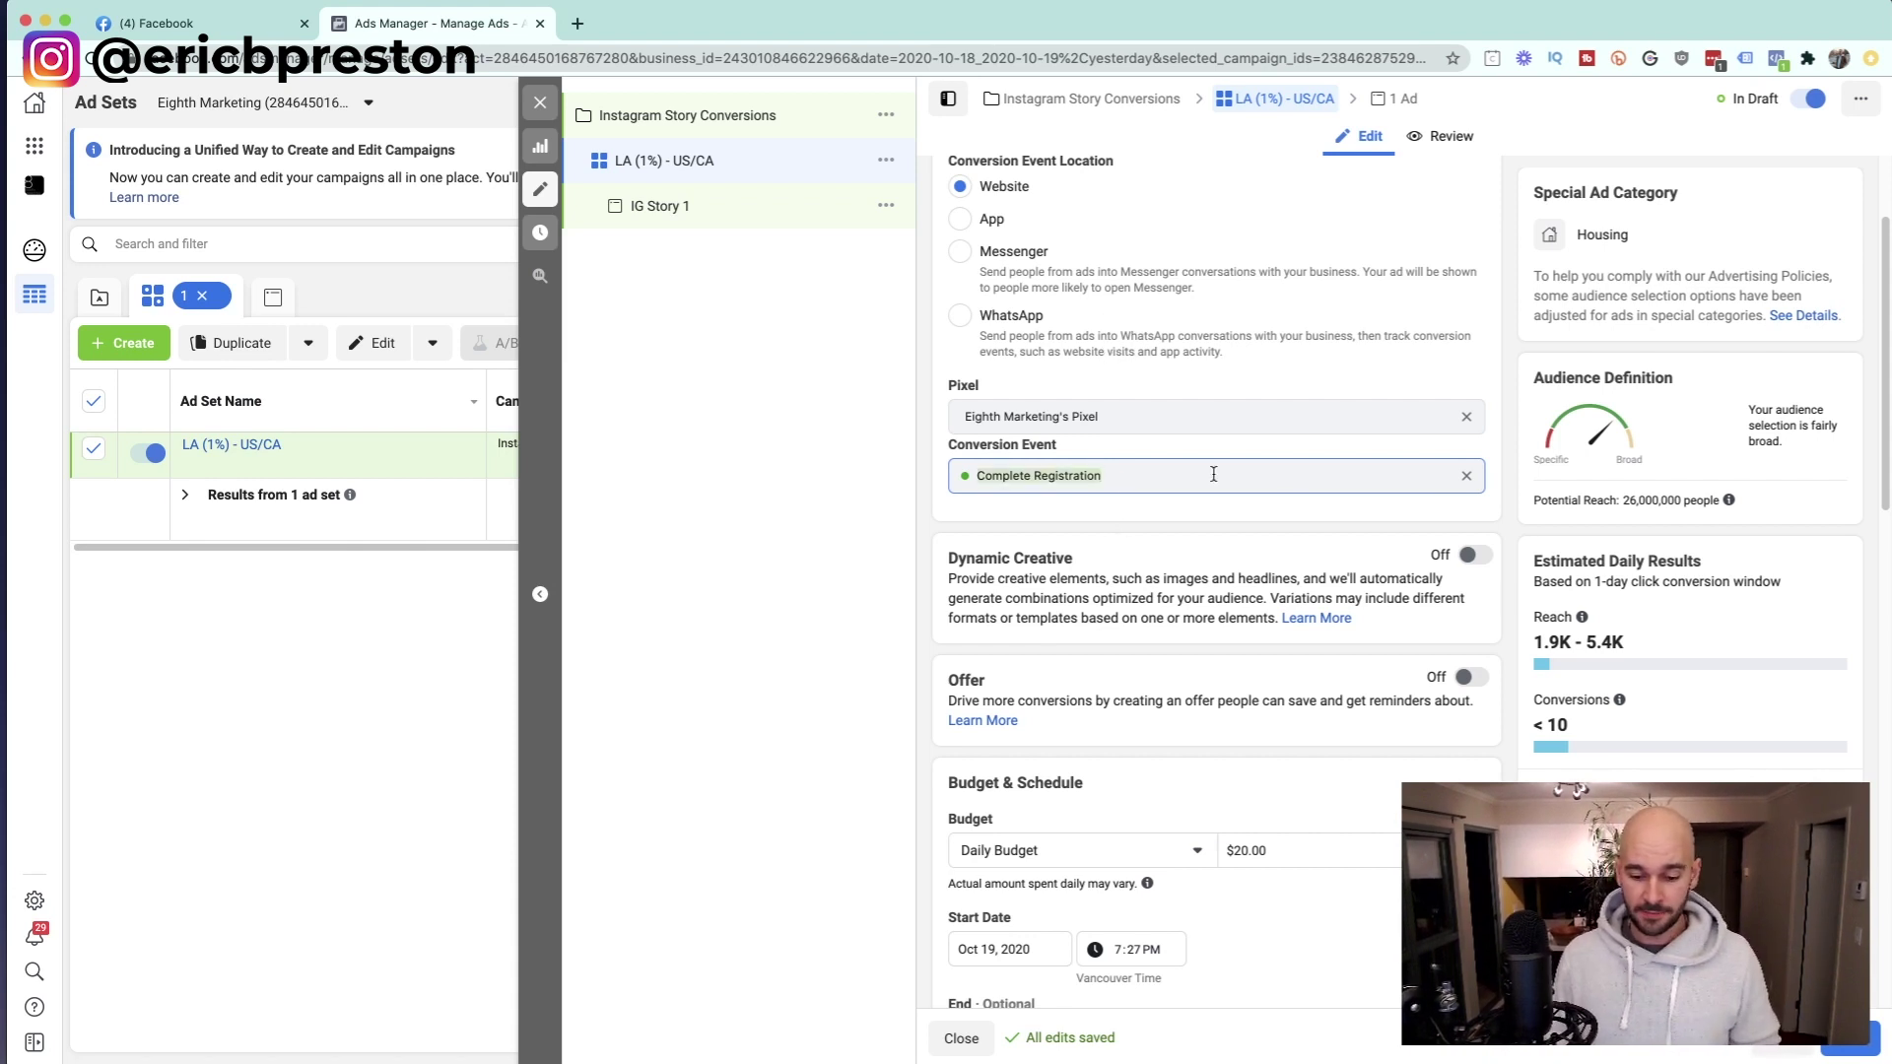
Step: Clear the ad set's conversion event, browse the pixel's available events and select Complete Registration again
left_click(1469, 475)
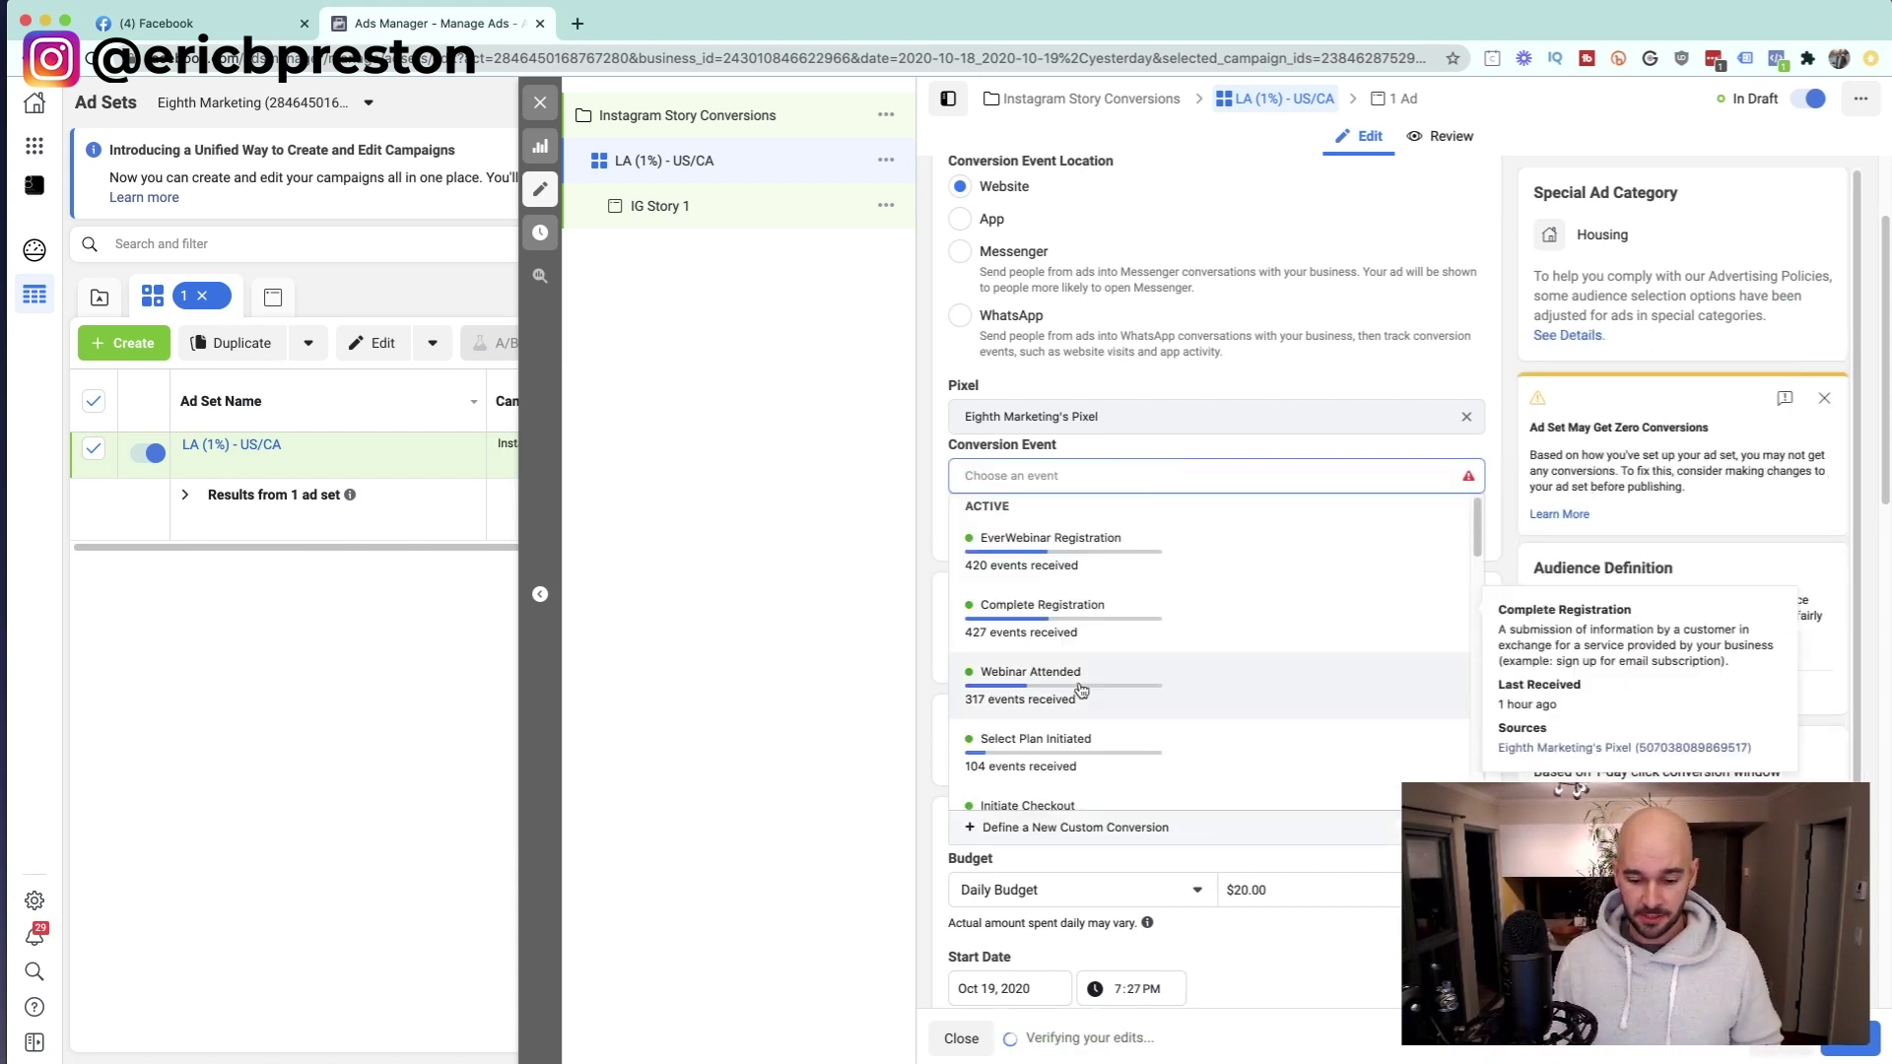
scroll(1079, 725, "down", 2)
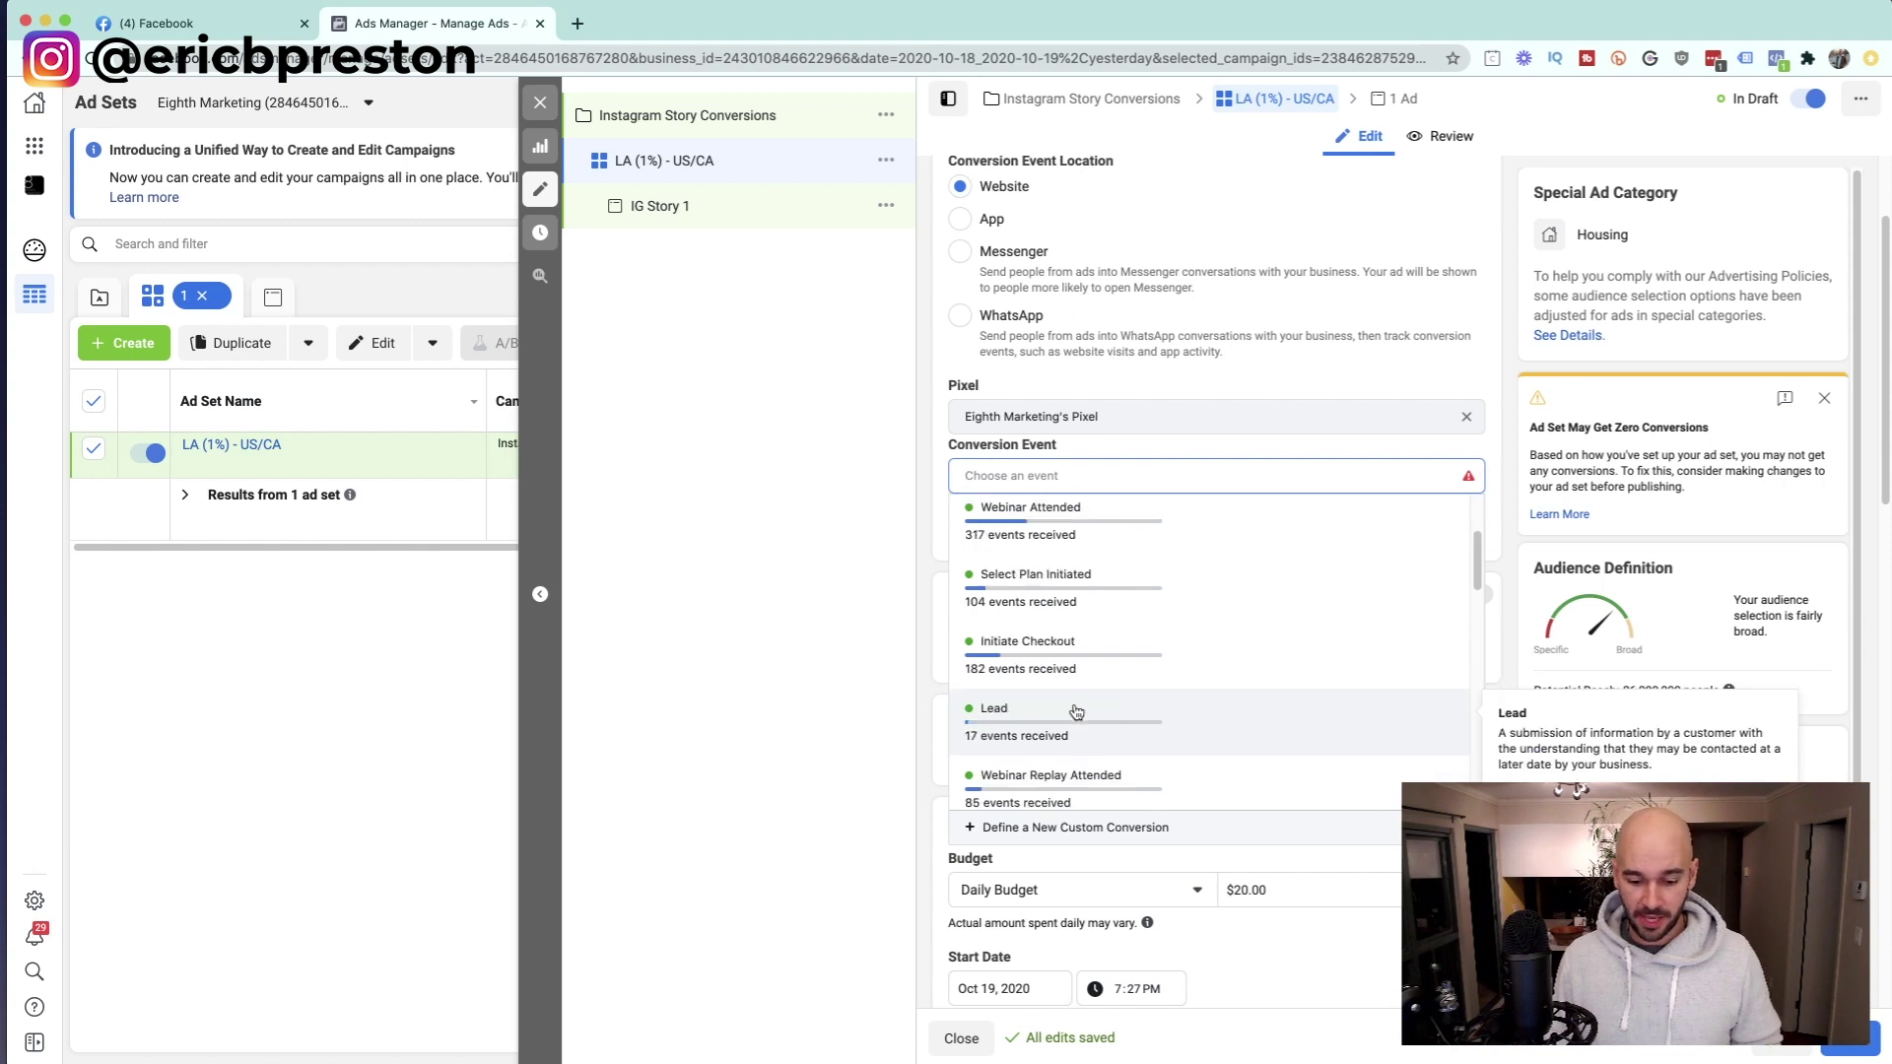
left_click(930, 606)
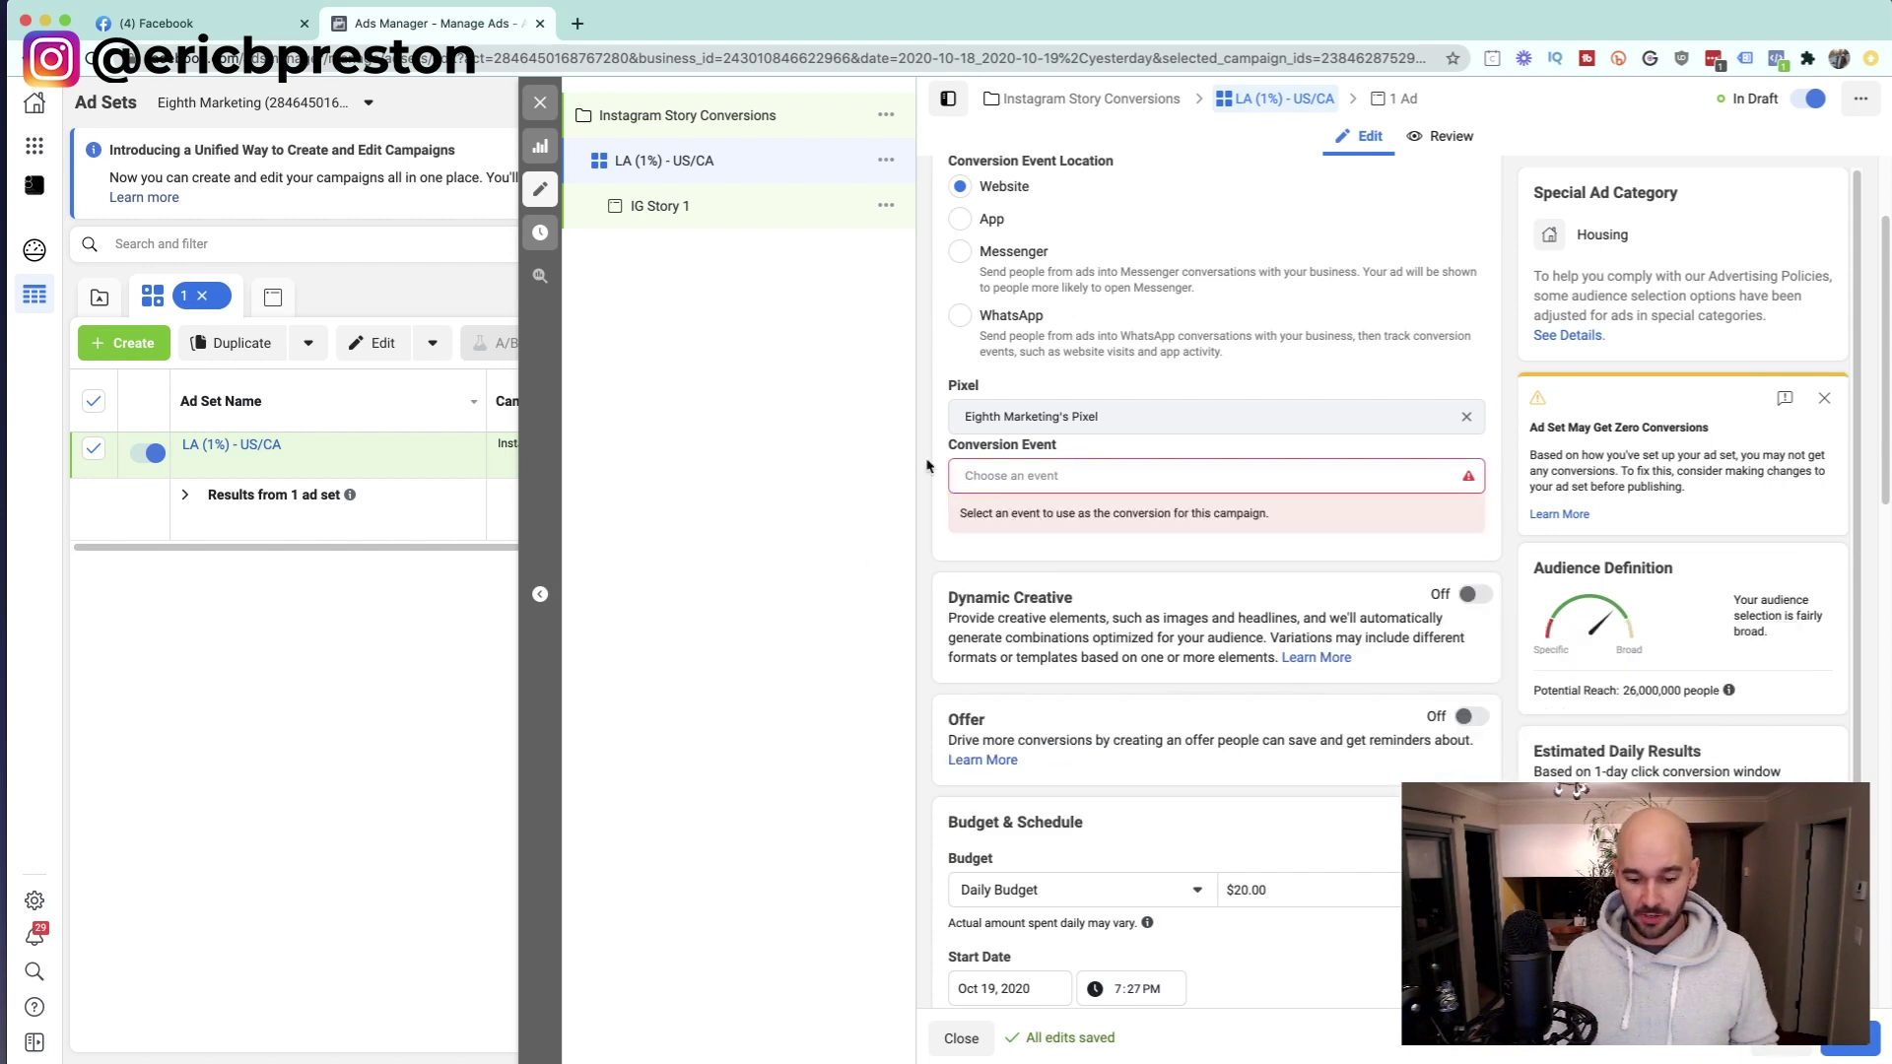
left_click(1075, 466)
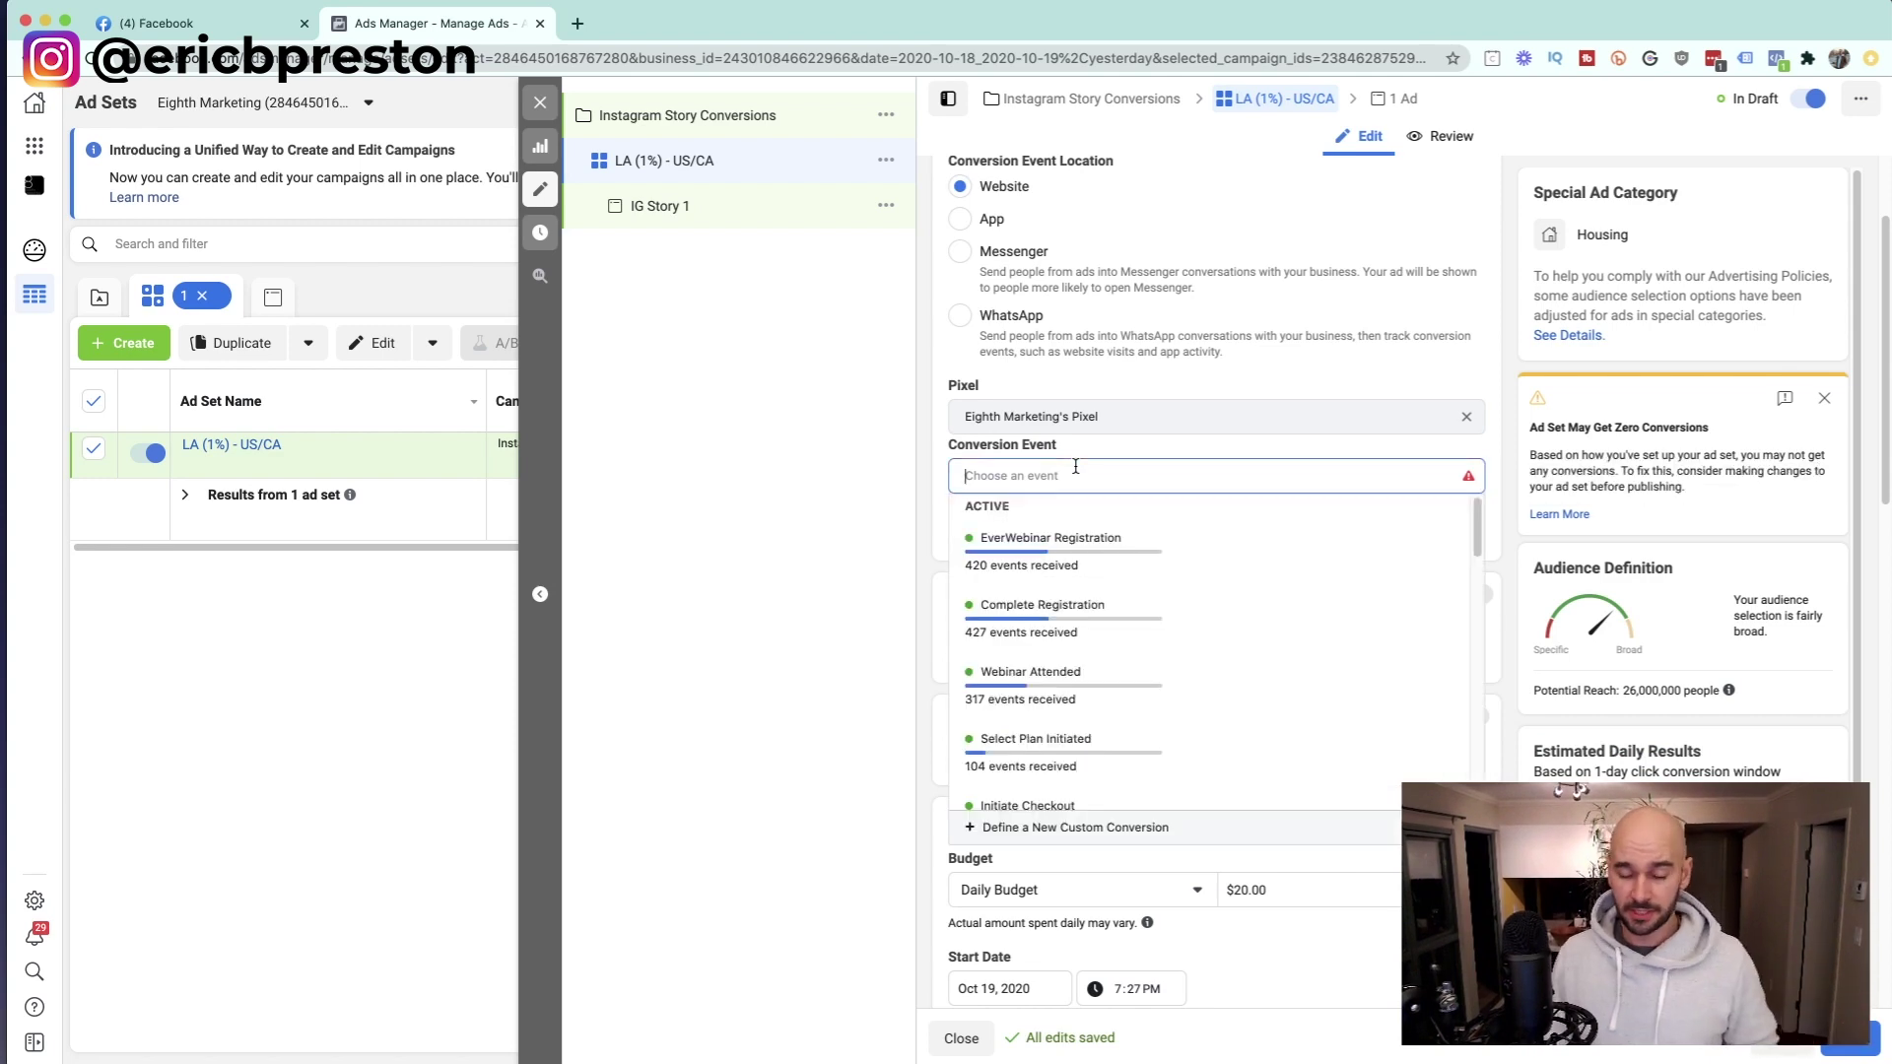
left_click(1059, 621)
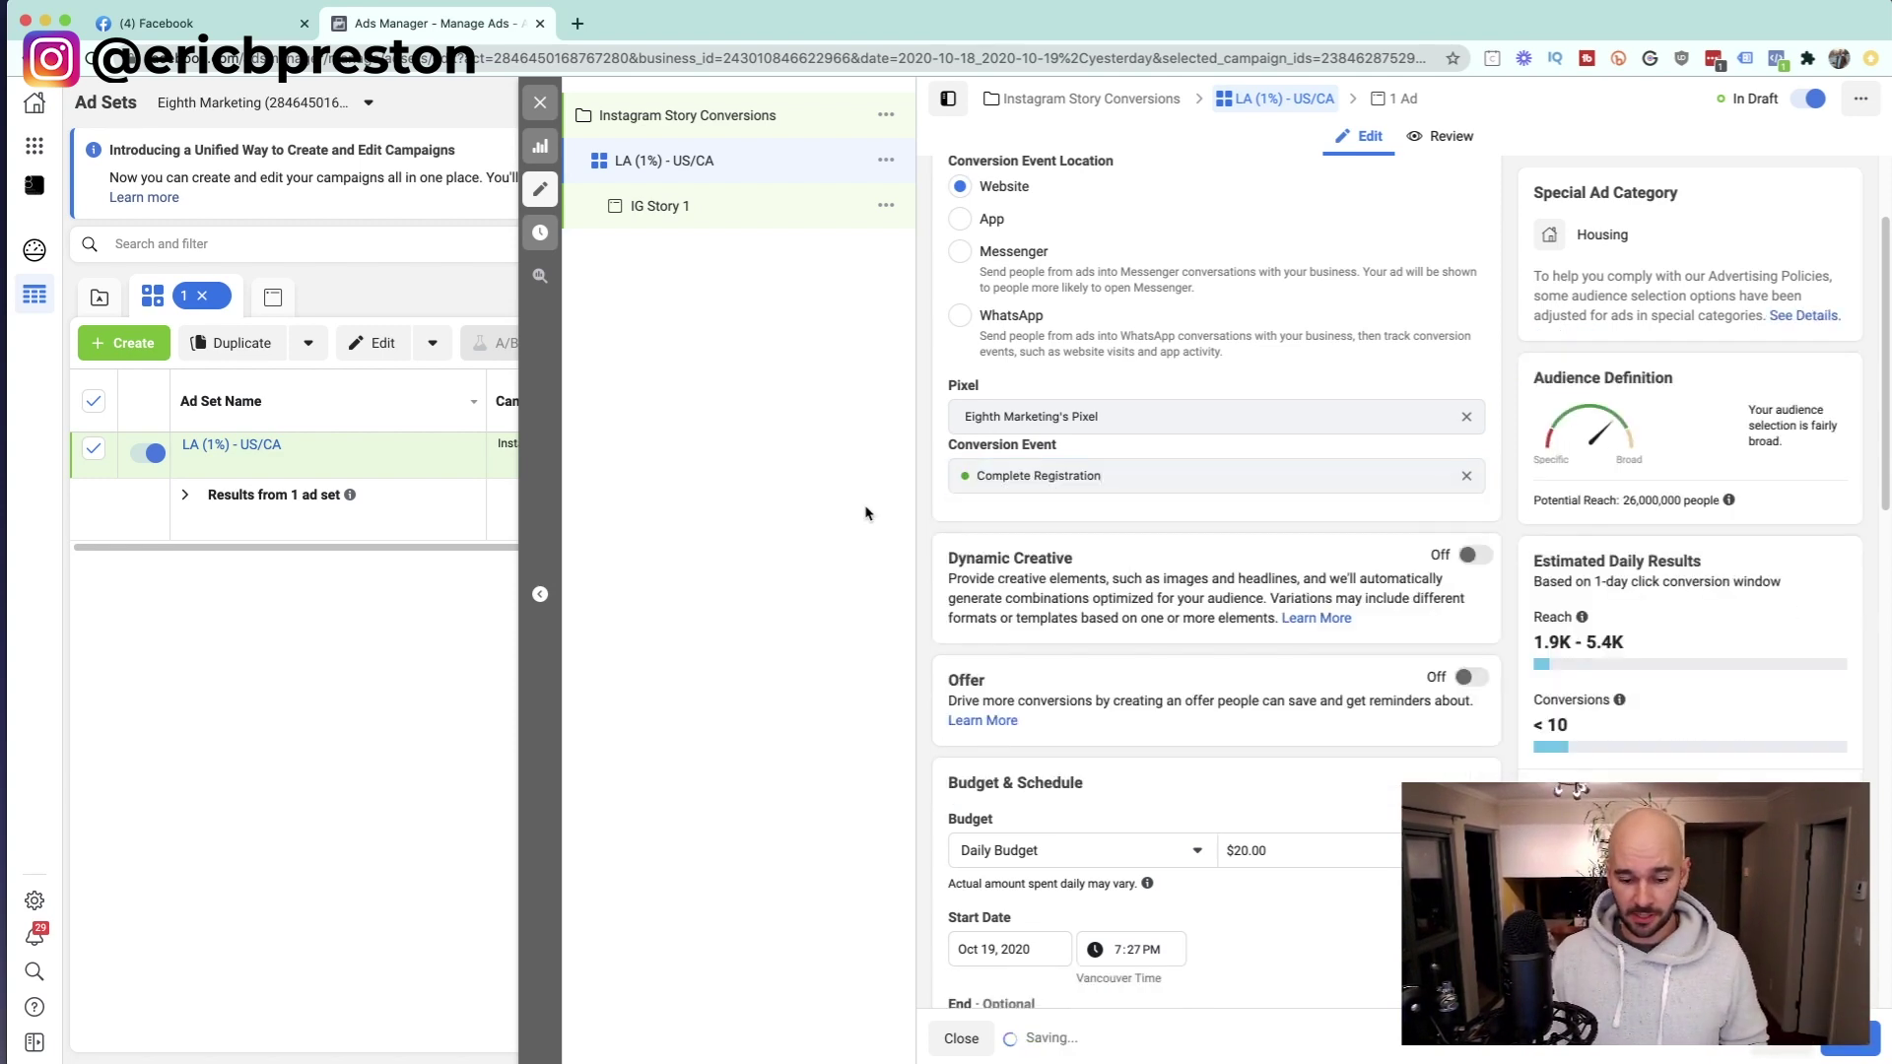
Step: Set the ad set's daily budget to $10.00 CAD
scroll(1026, 476, "down", 5)
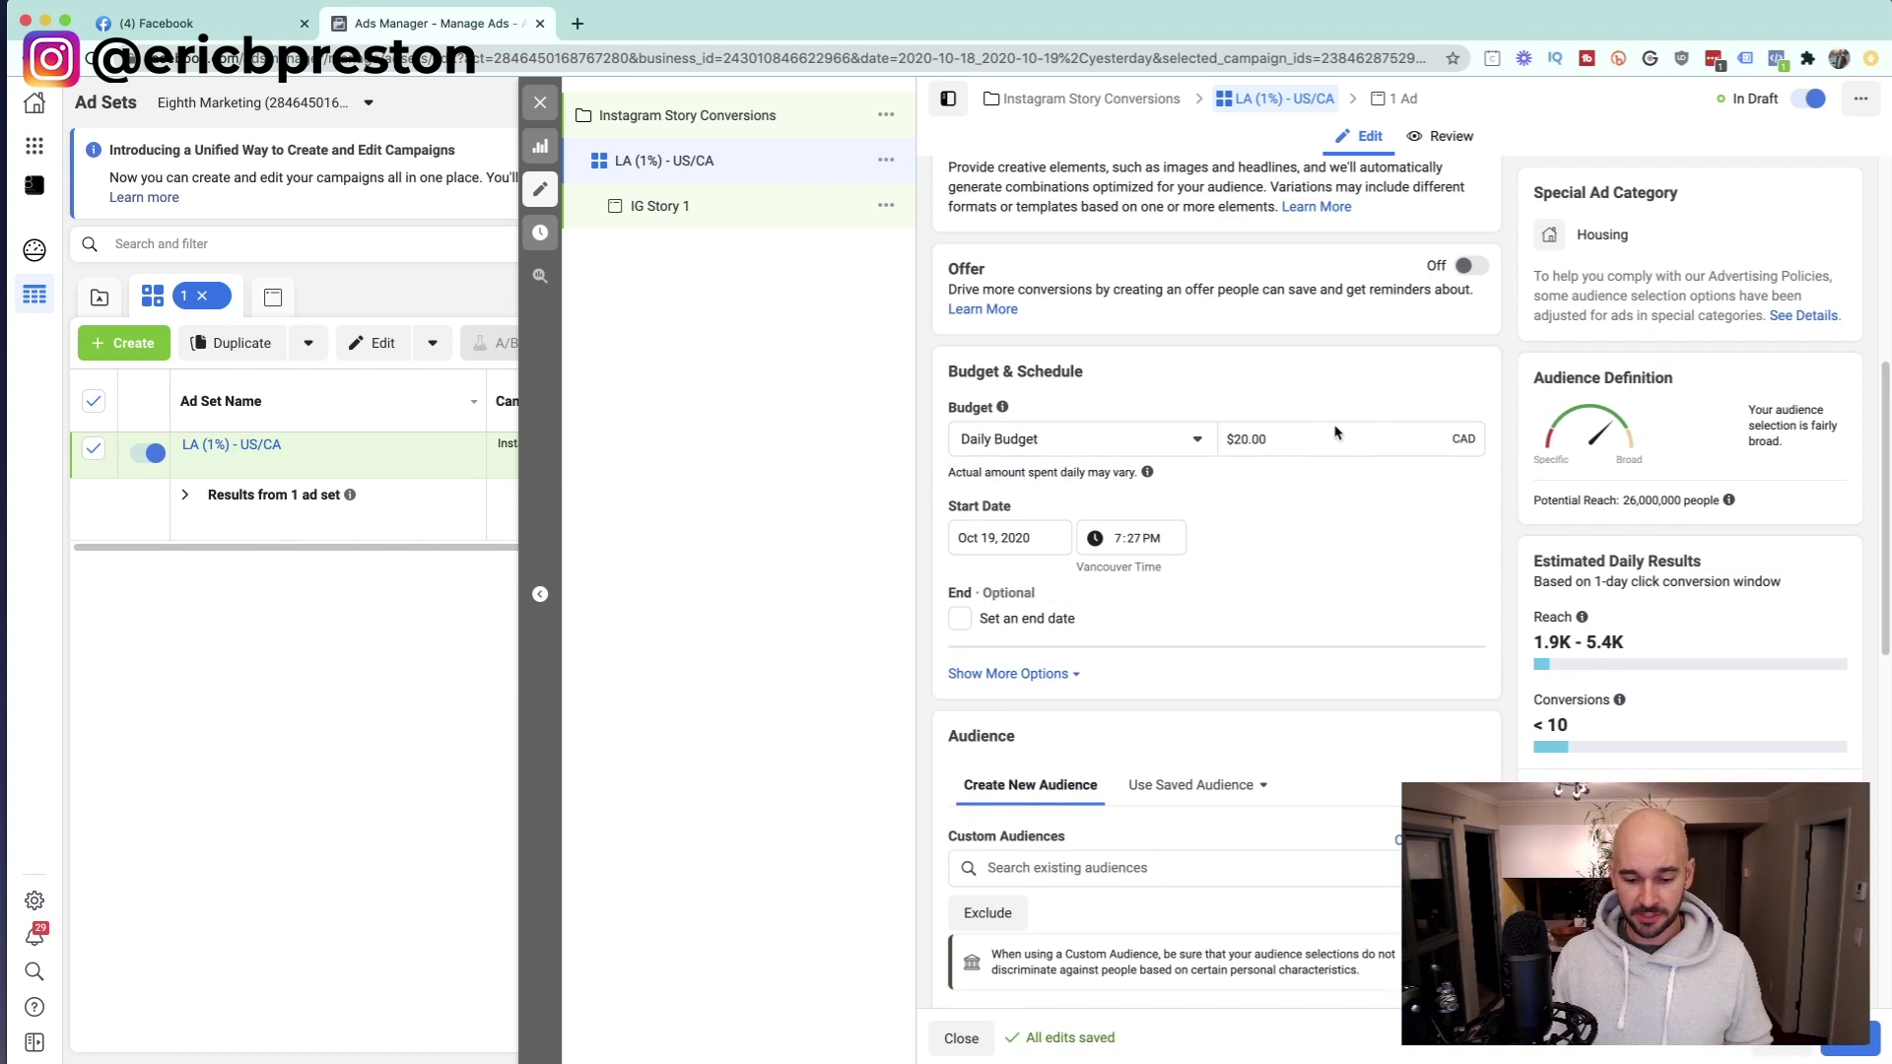
left_click(1257, 436)
double_click(1256, 437)
type("10")
left_click(1280, 381)
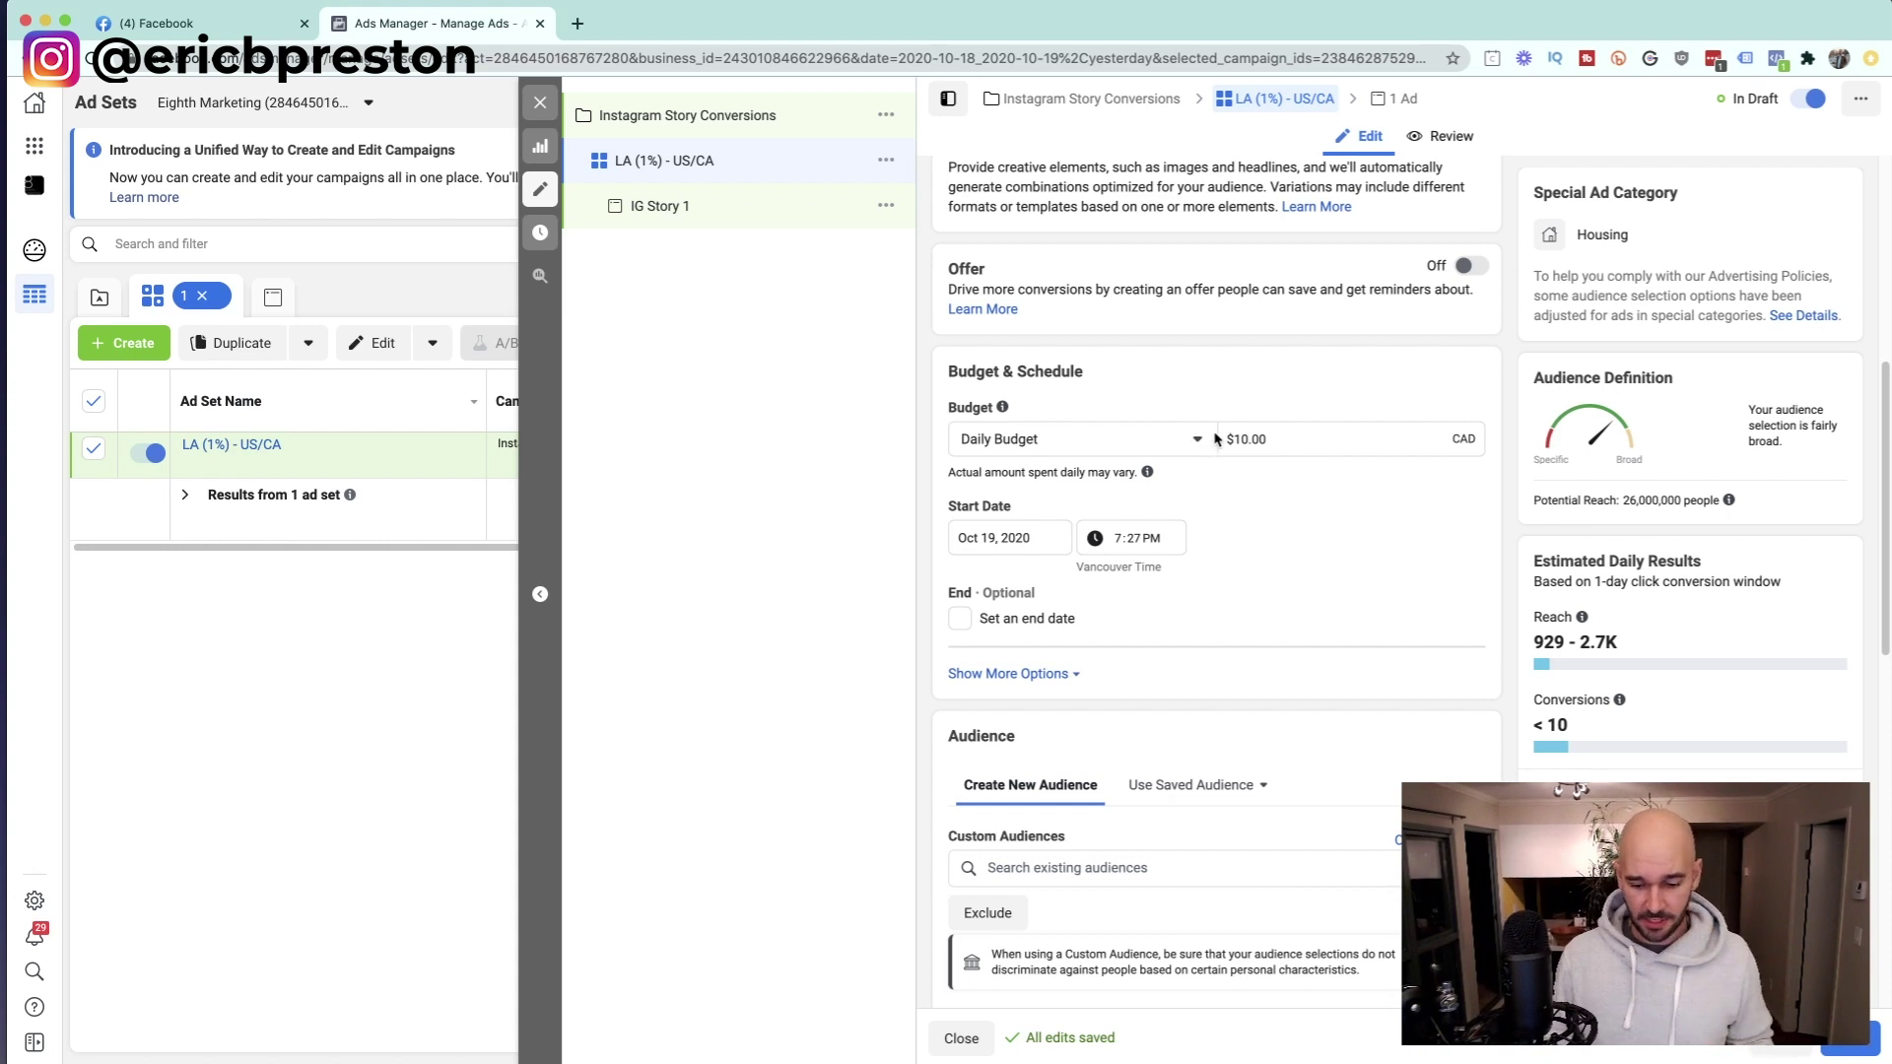
Step: Target the existing audience Special Ad Audience (CA, US, 1%) - CO/SP/PUR 180 in the ad set
scroll(1251, 463, "down", 2)
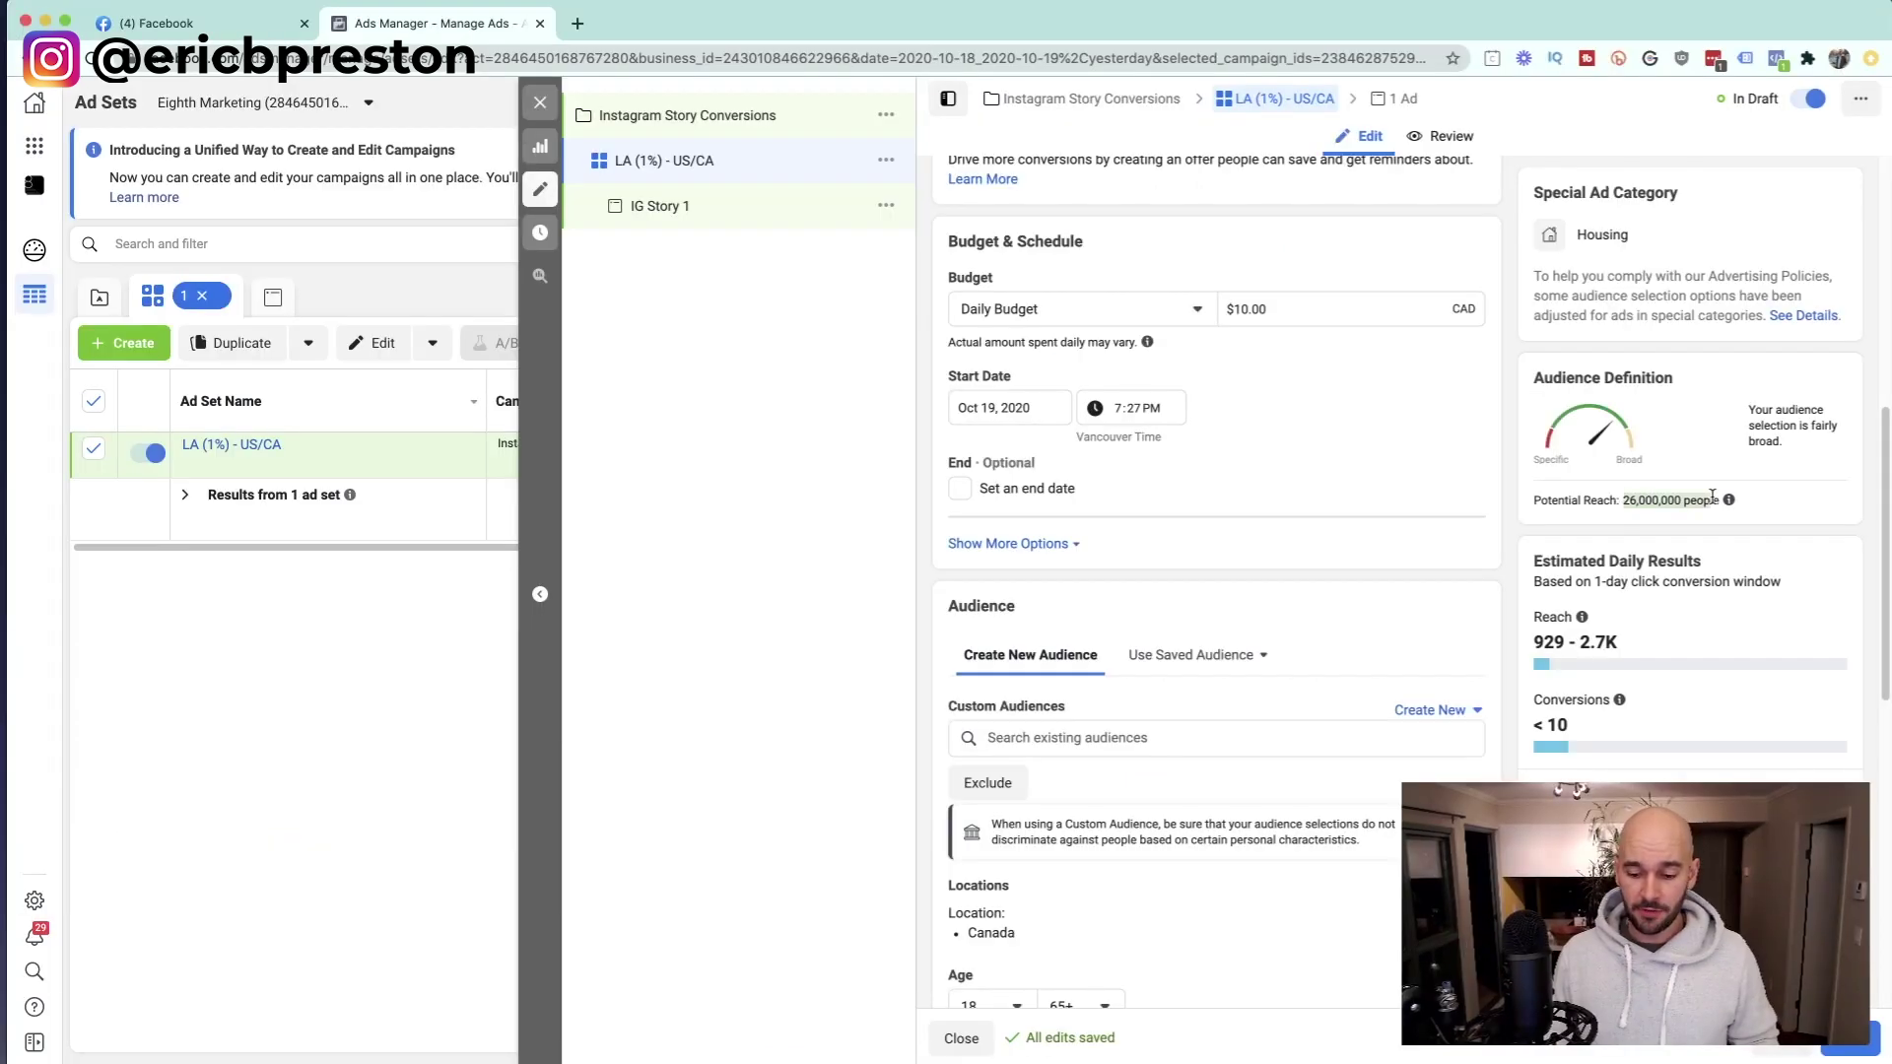
mouse_move(1538, 446)
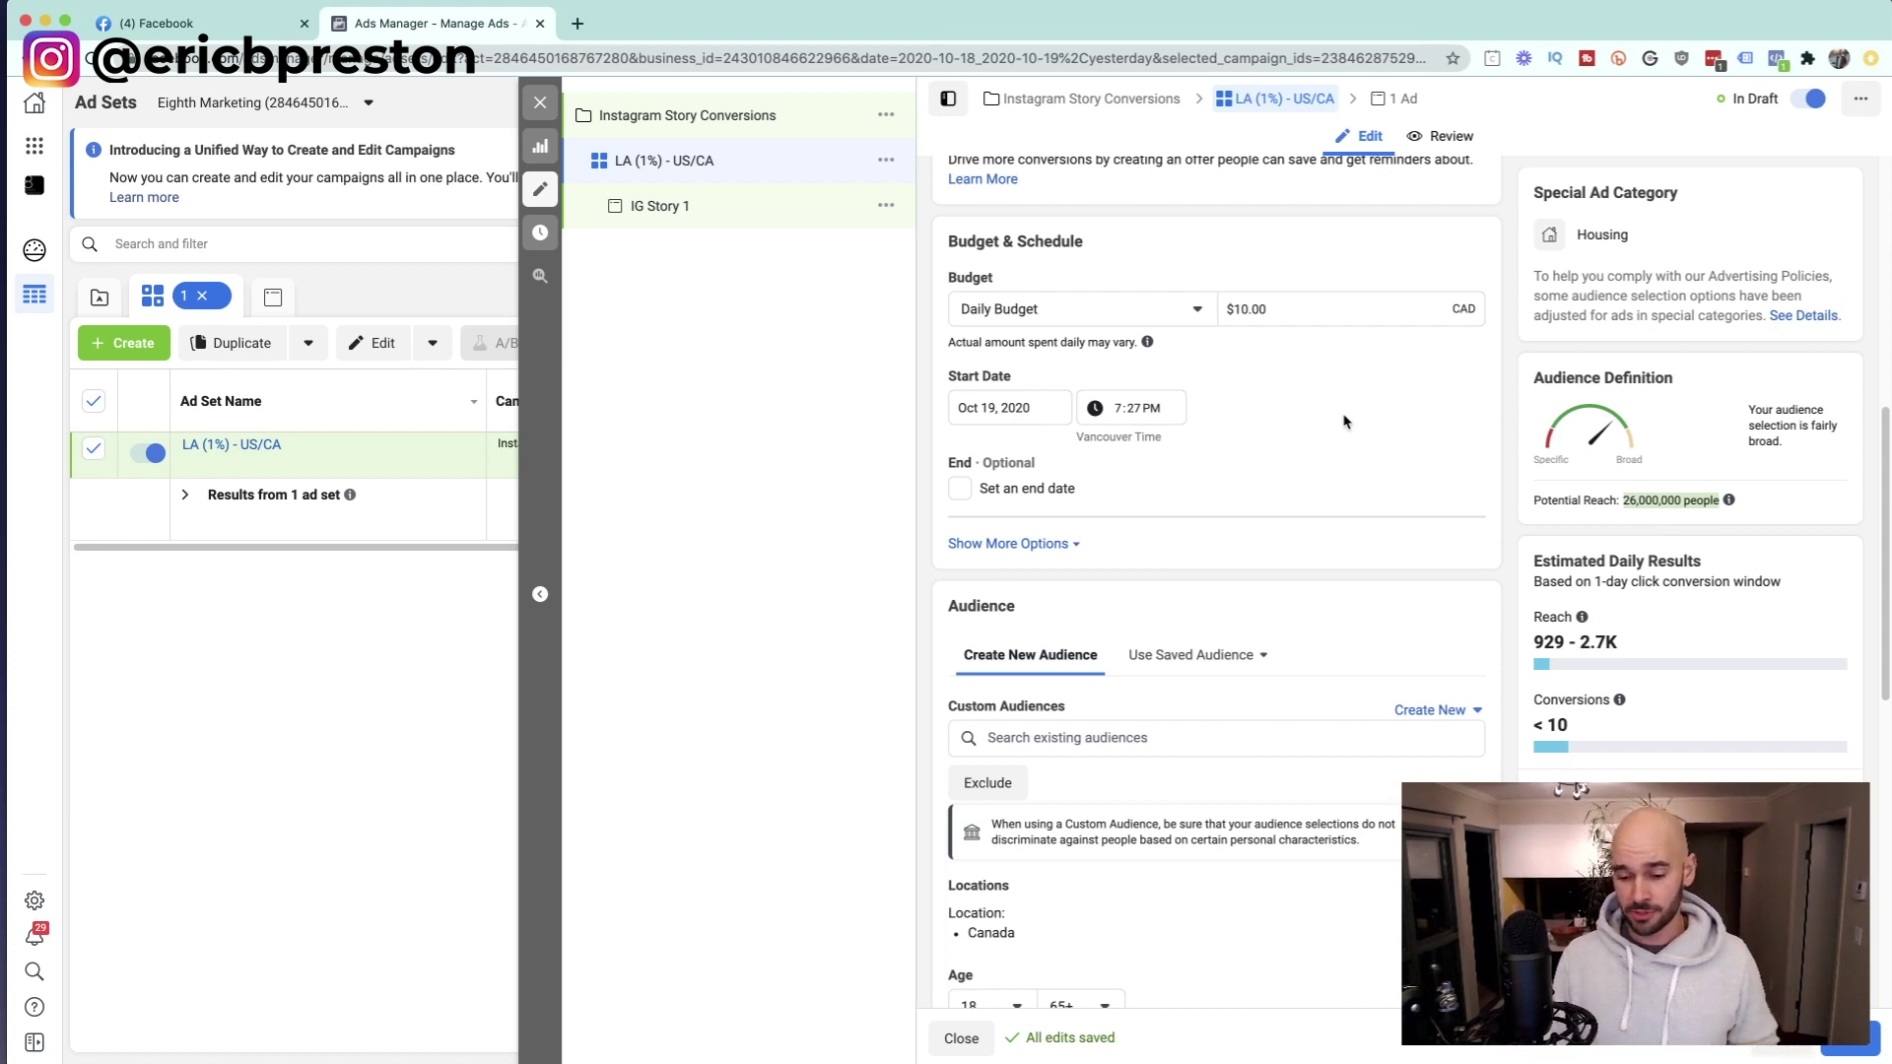
scroll(1212, 533, "down", 3)
scroll(1212, 533, "down", 3)
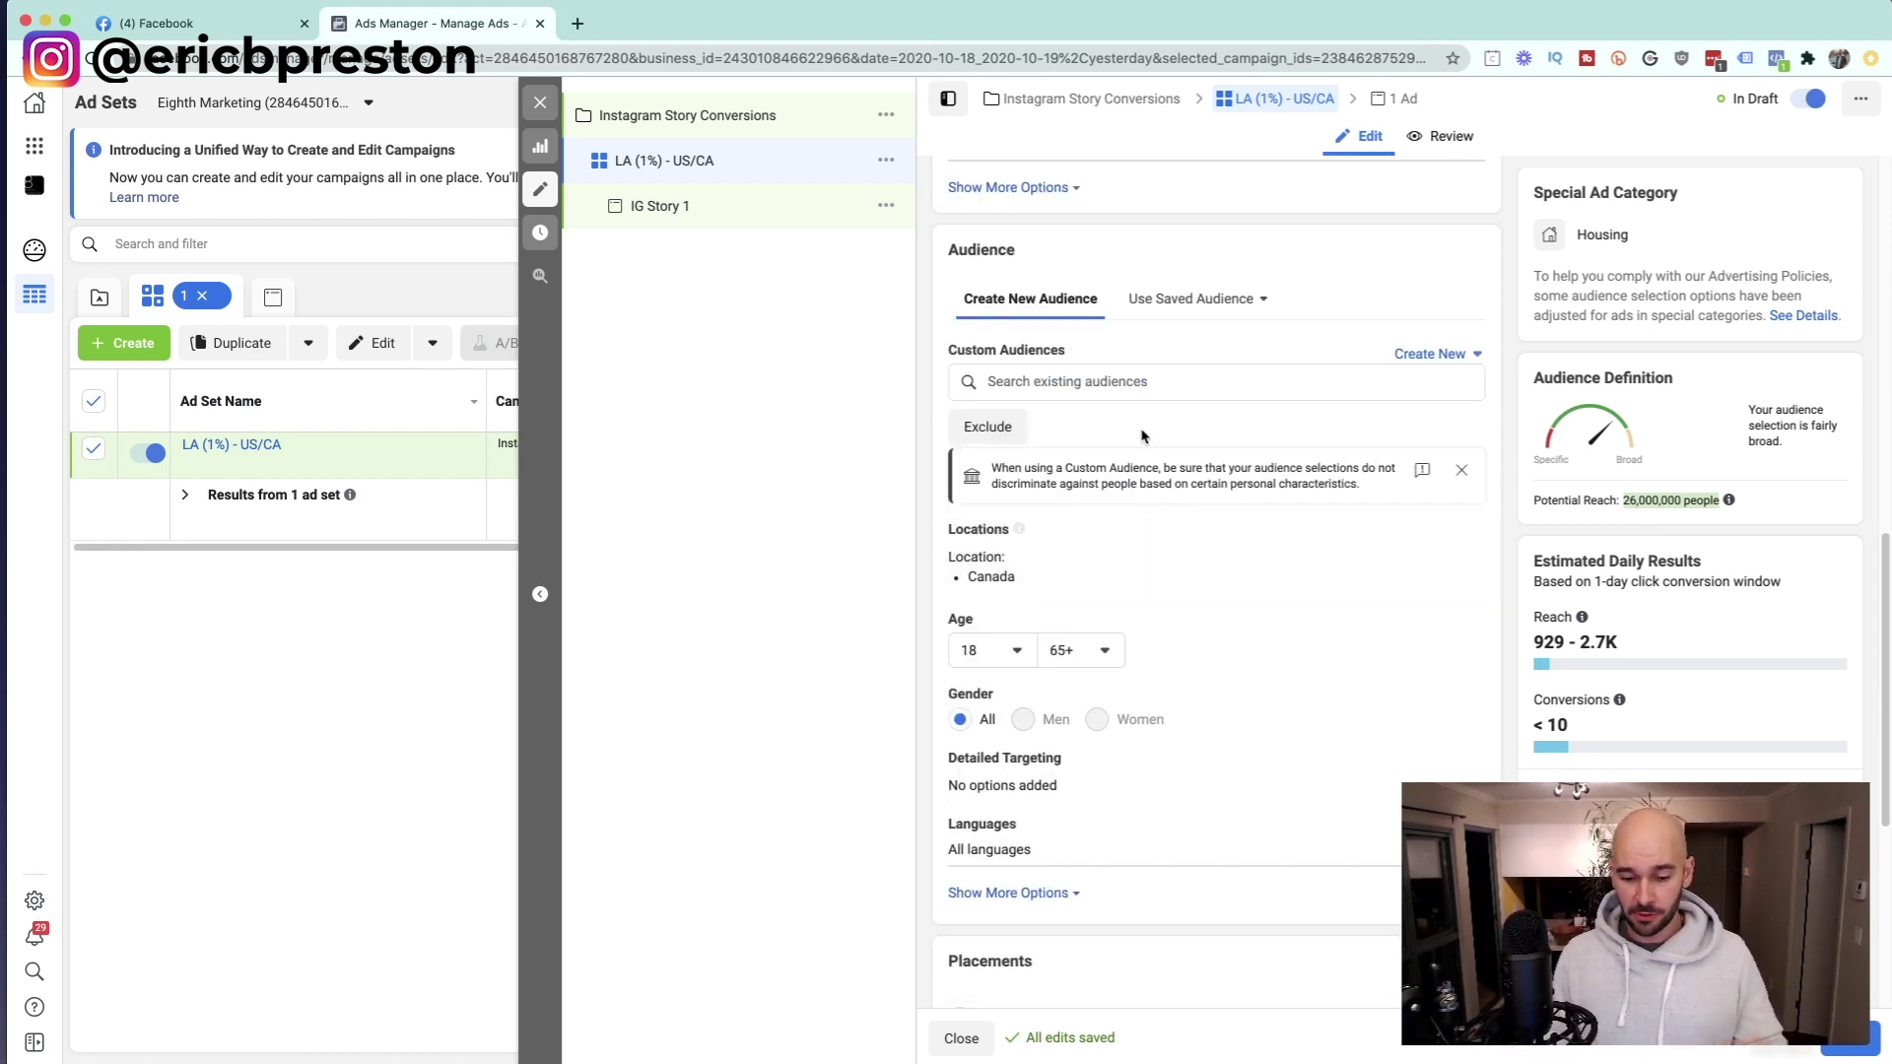
left_click(1125, 374)
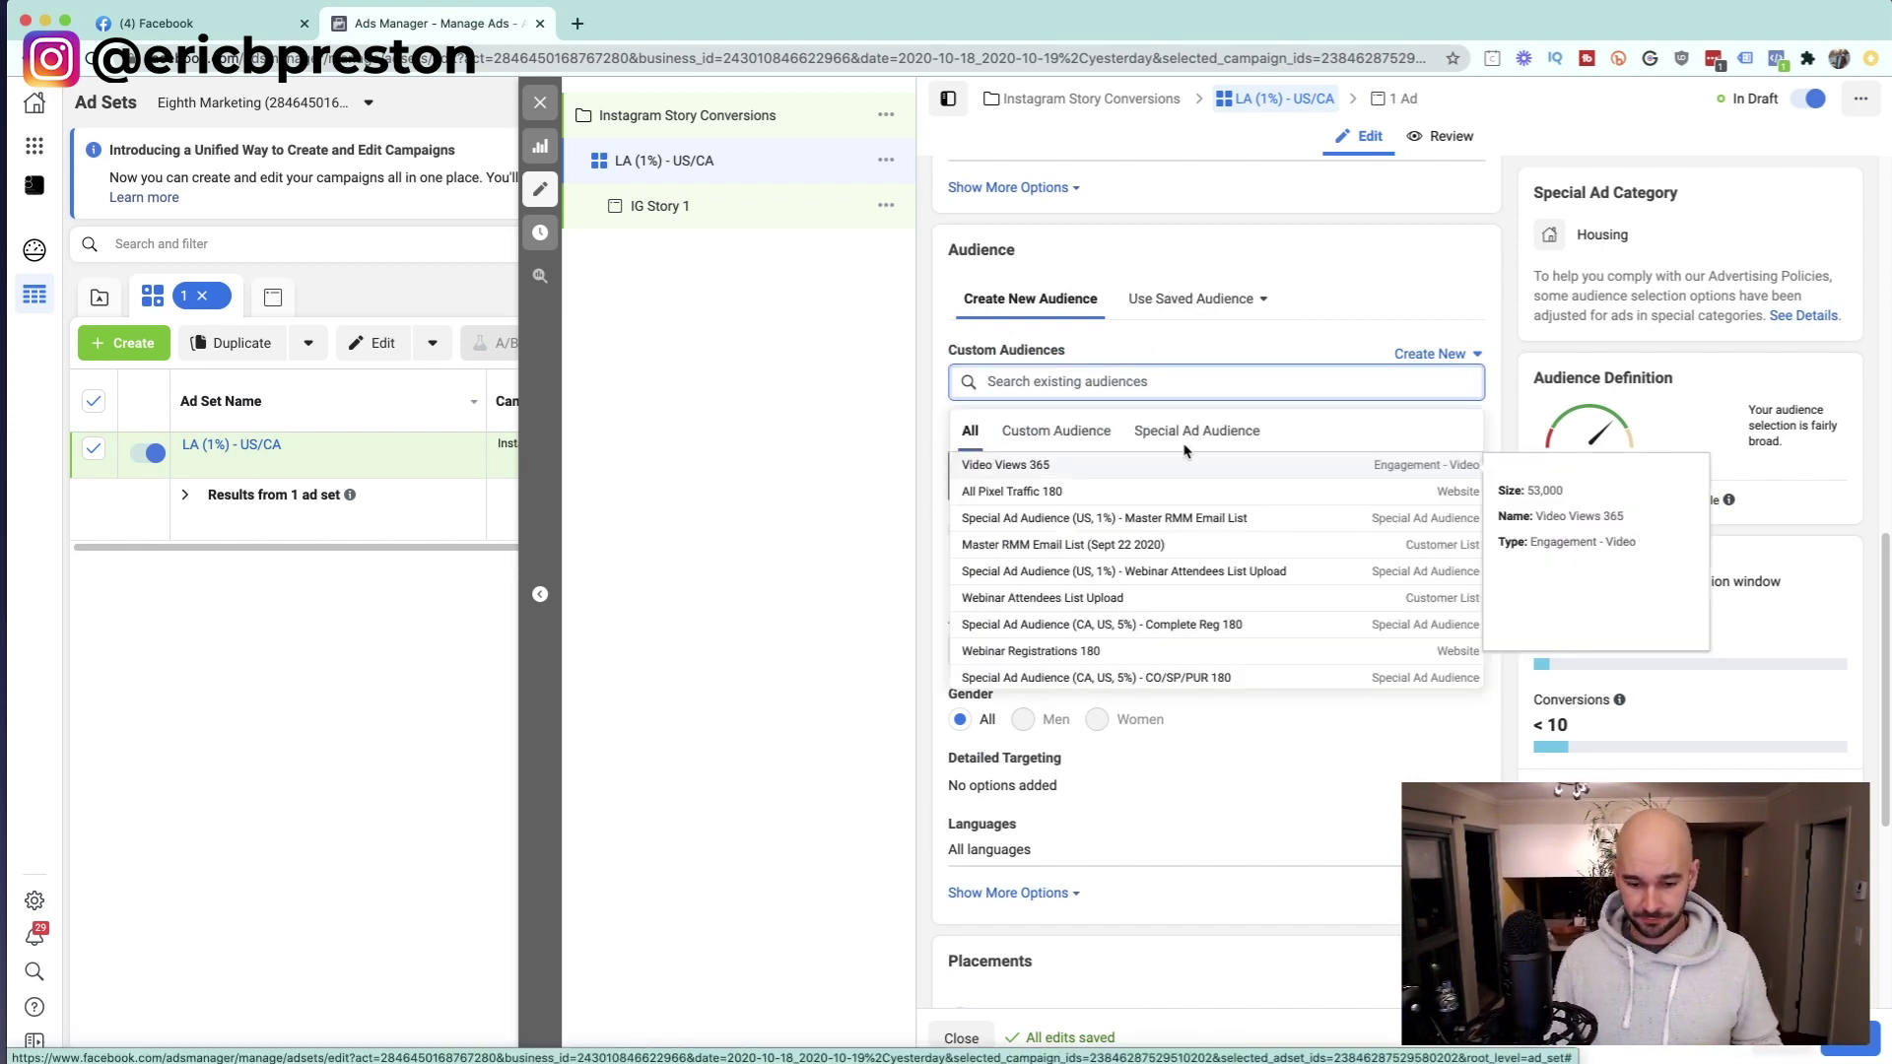
left_click(1062, 443)
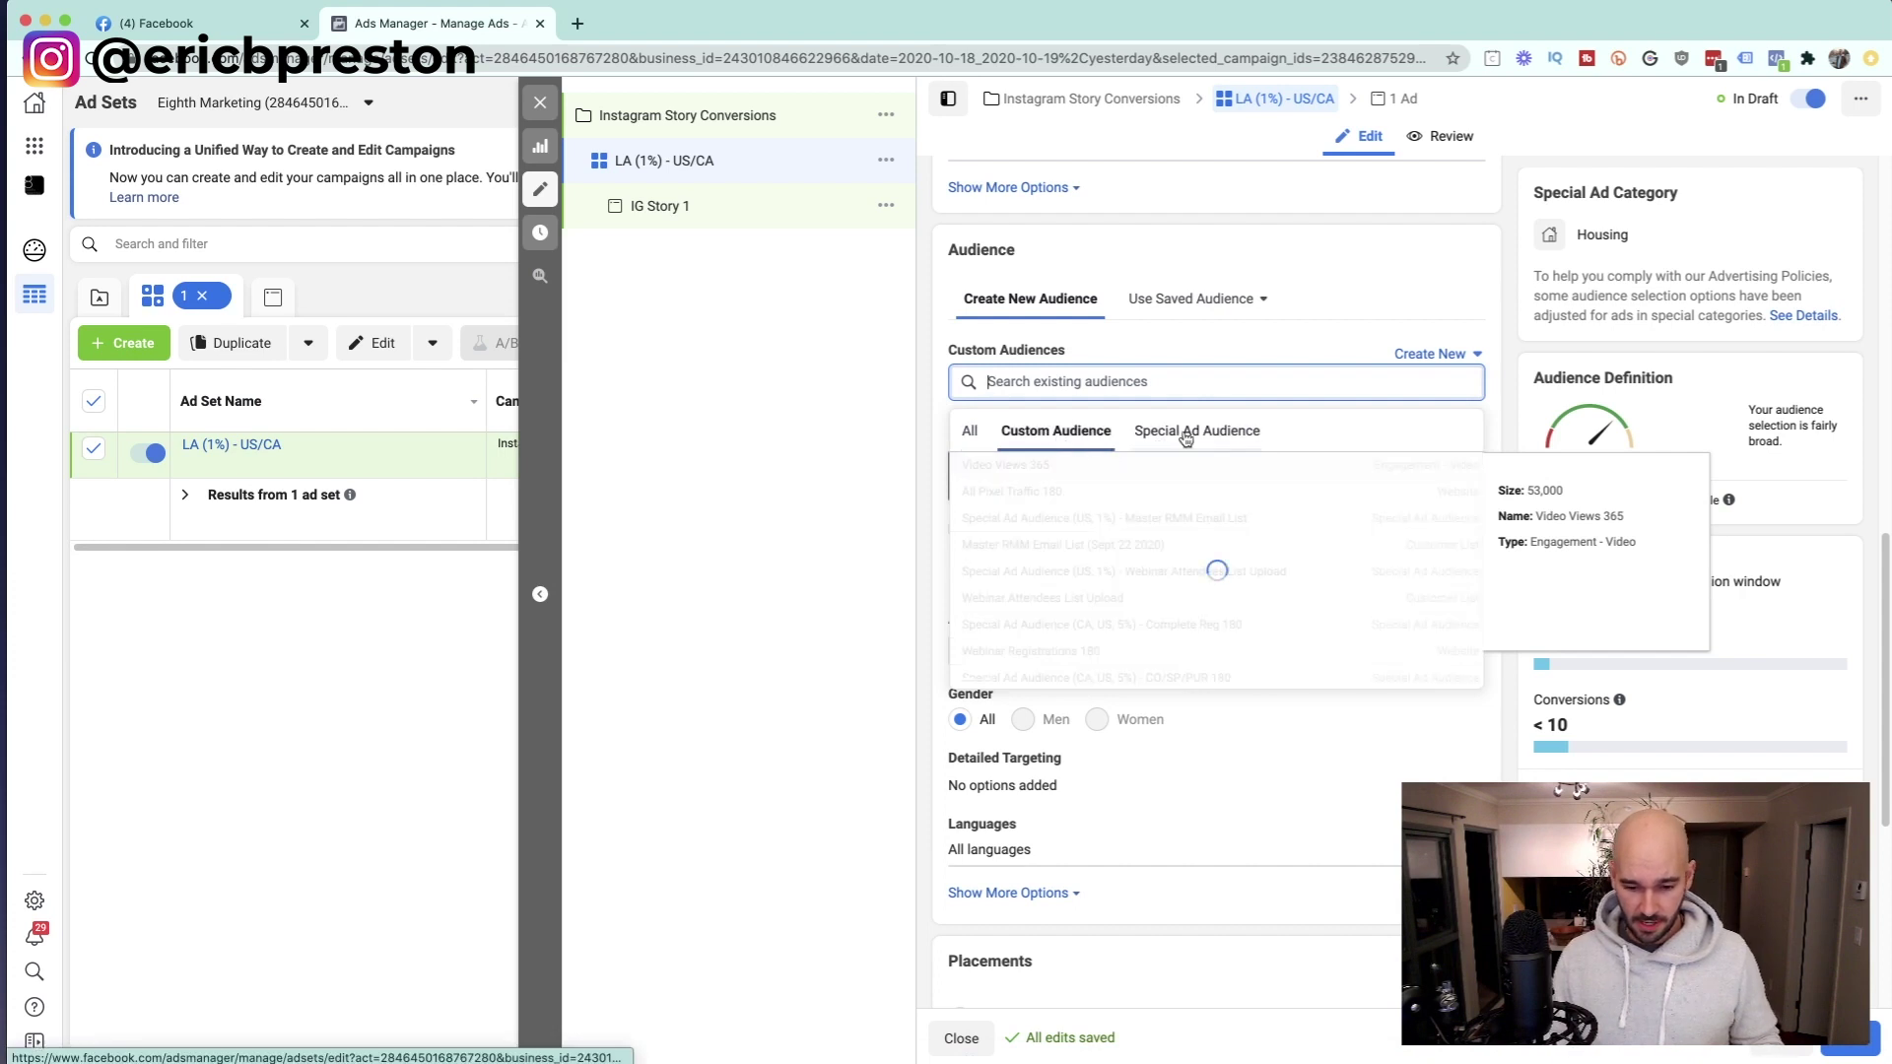
left_click(1188, 435)
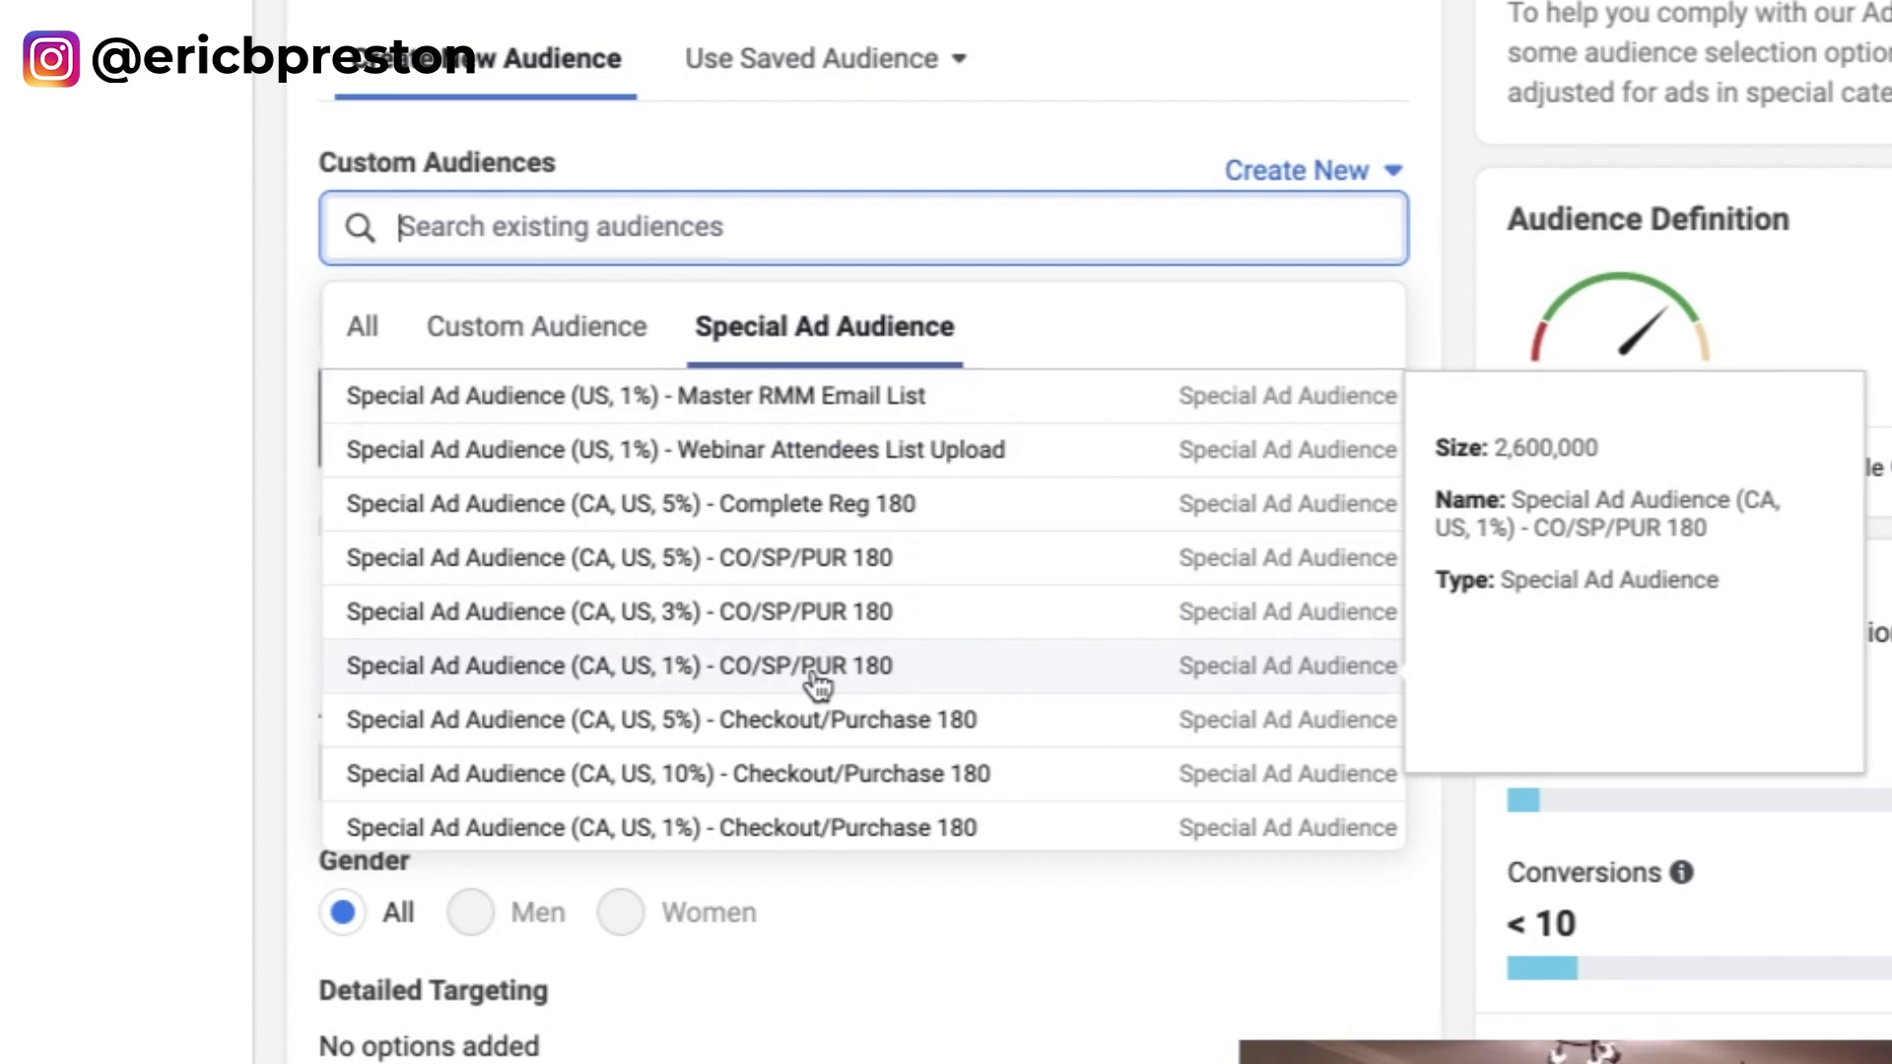
left_click(814, 678)
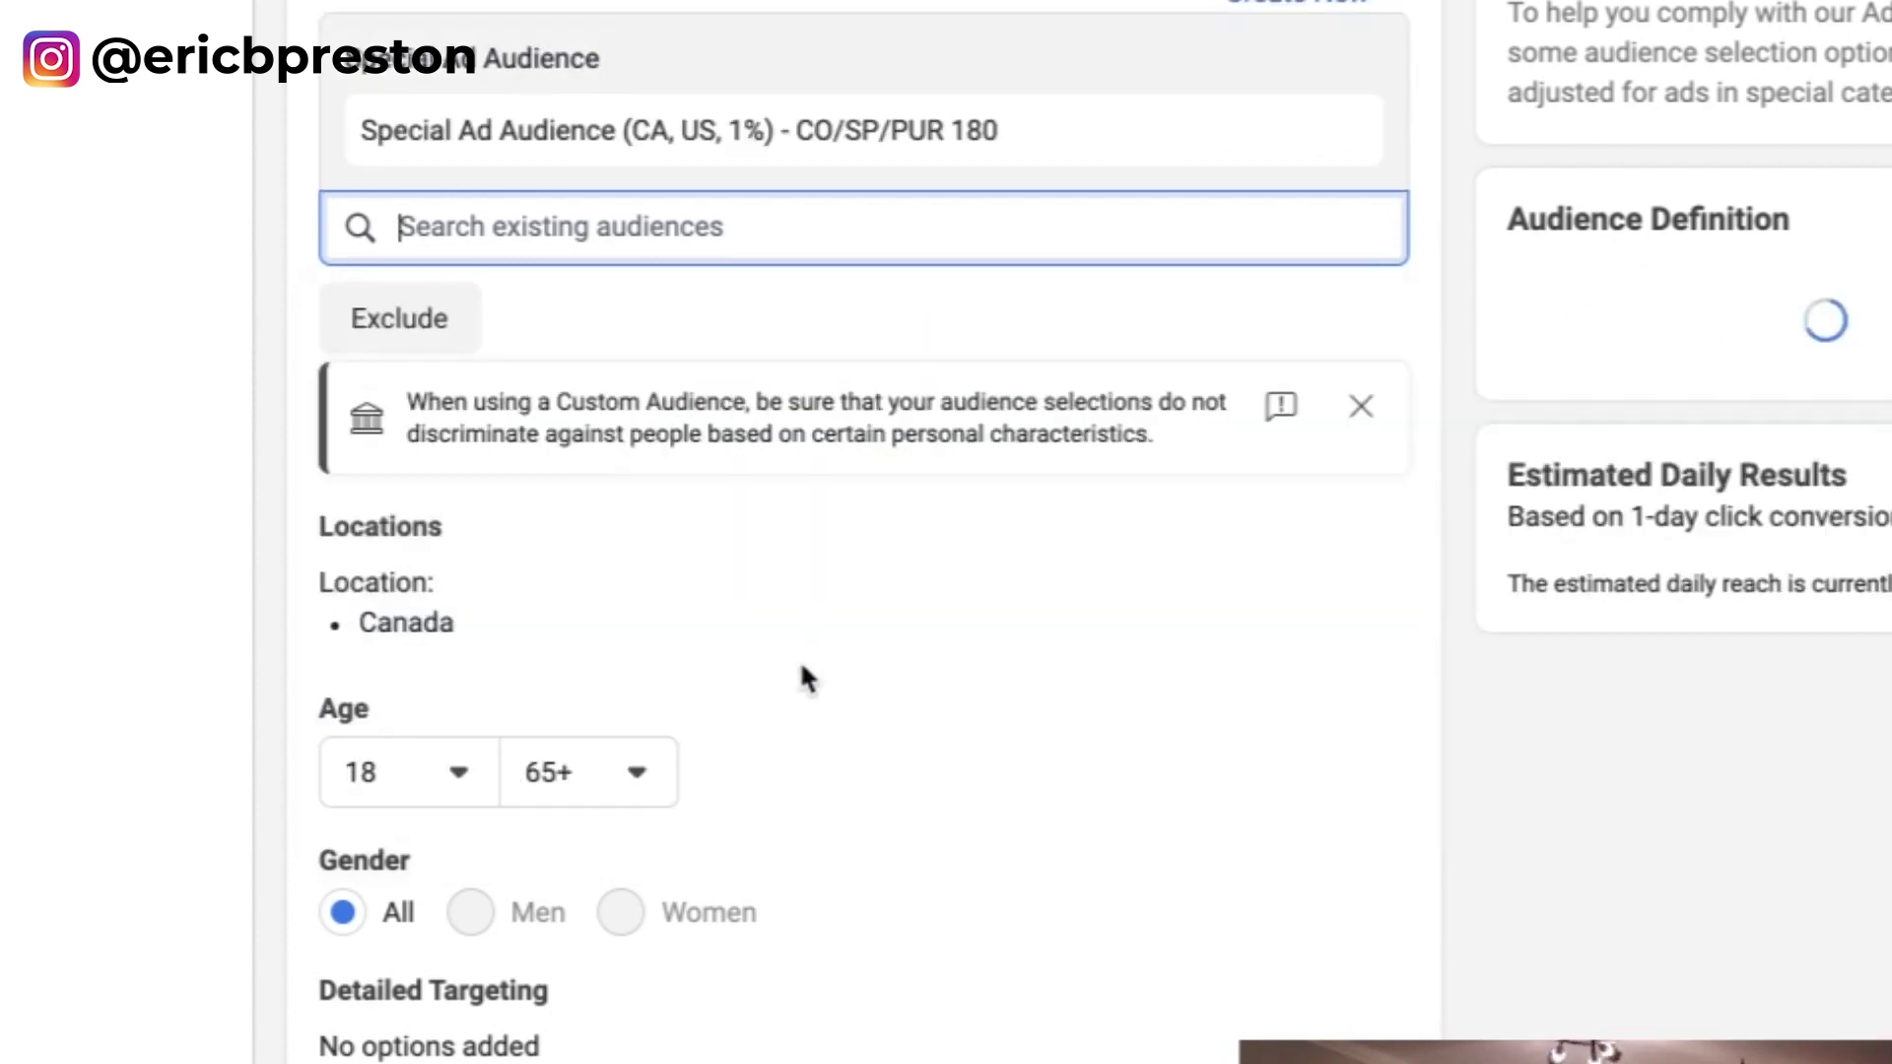
left_click(98, 440)
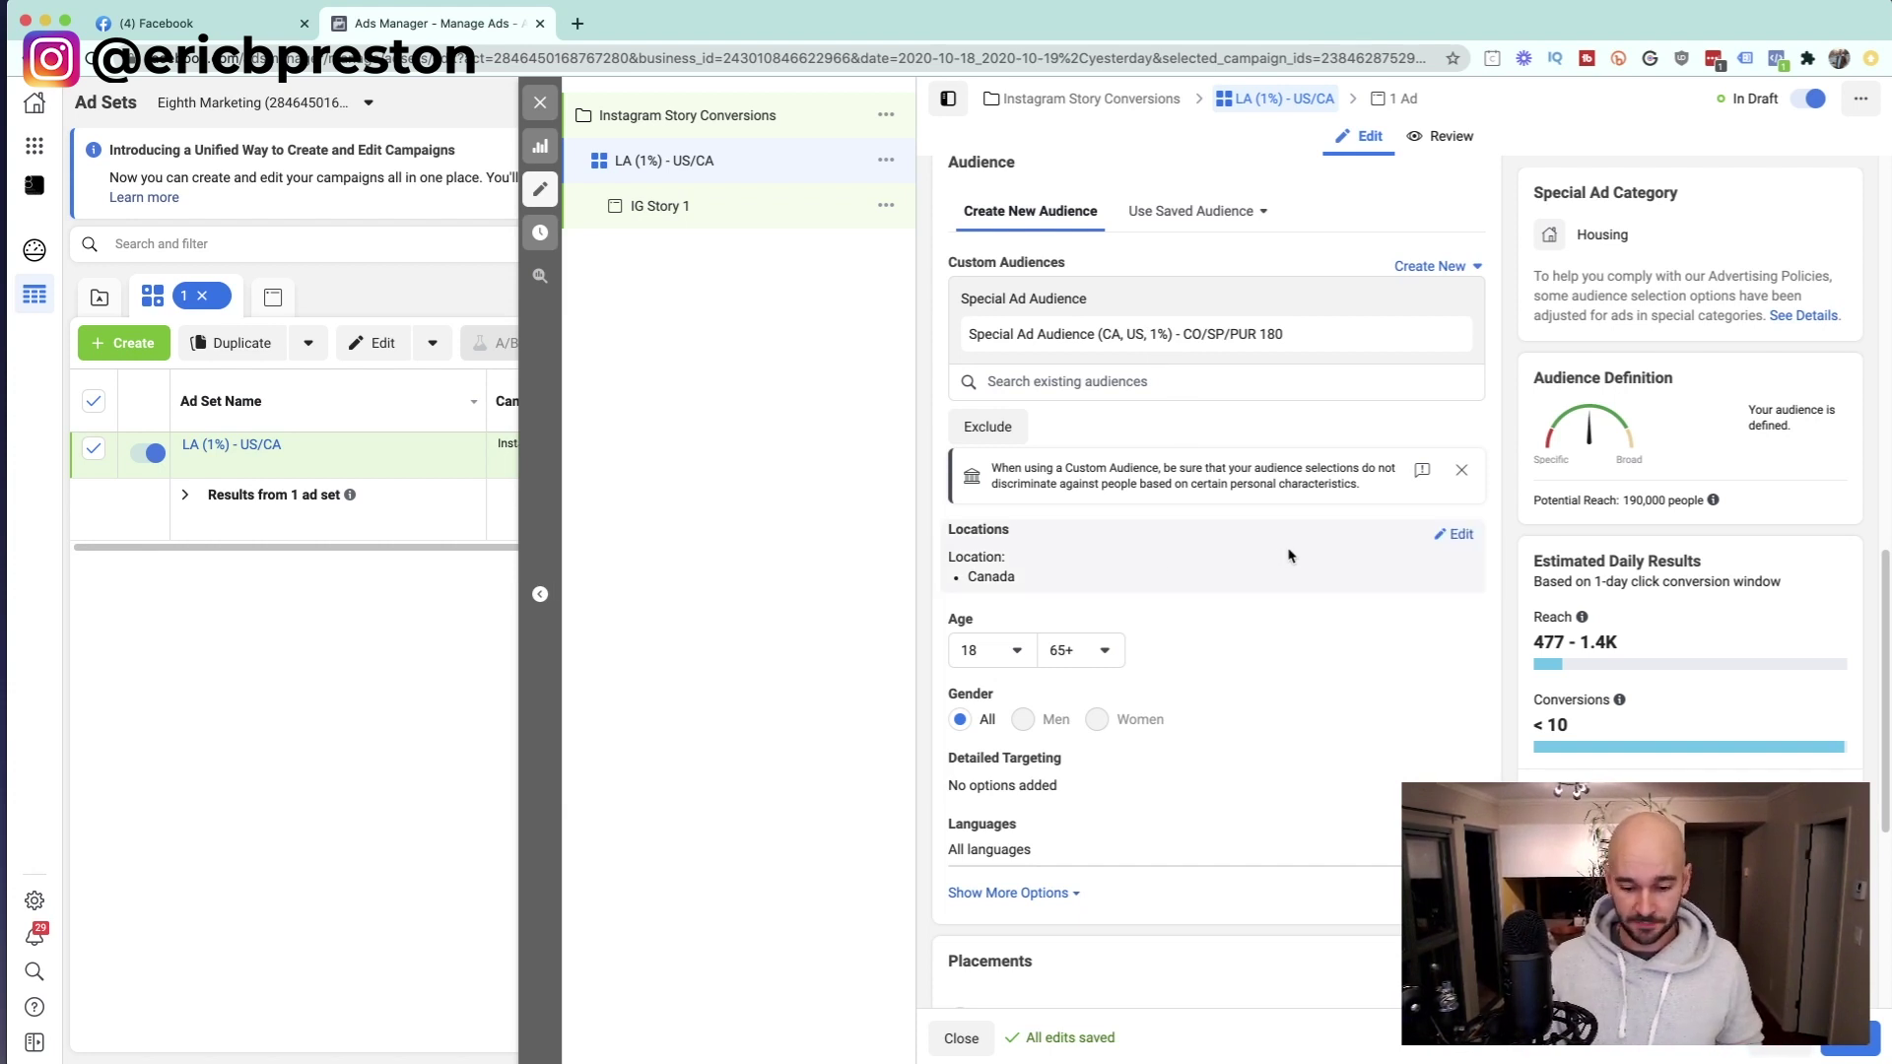
Step: Add United States to the audience's locations alongside Canada
left_click(1455, 534)
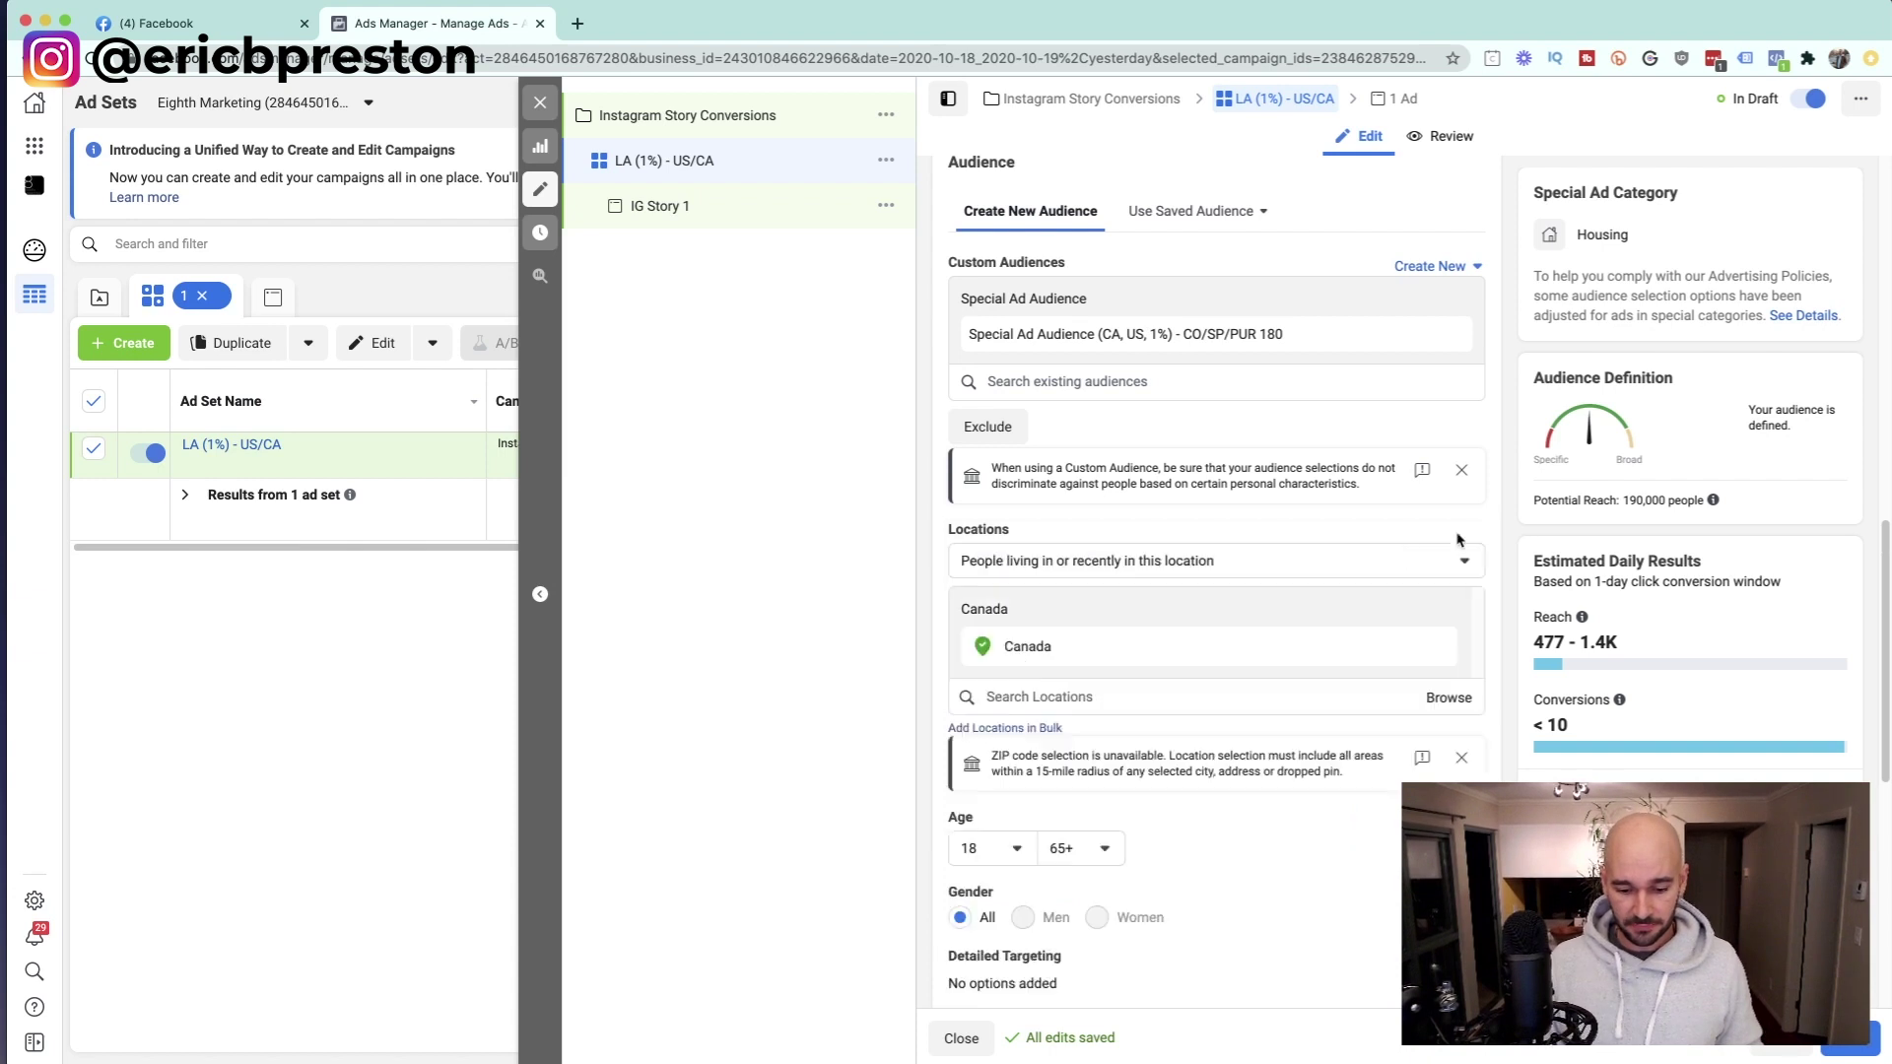
left_click(1141, 700)
type("united")
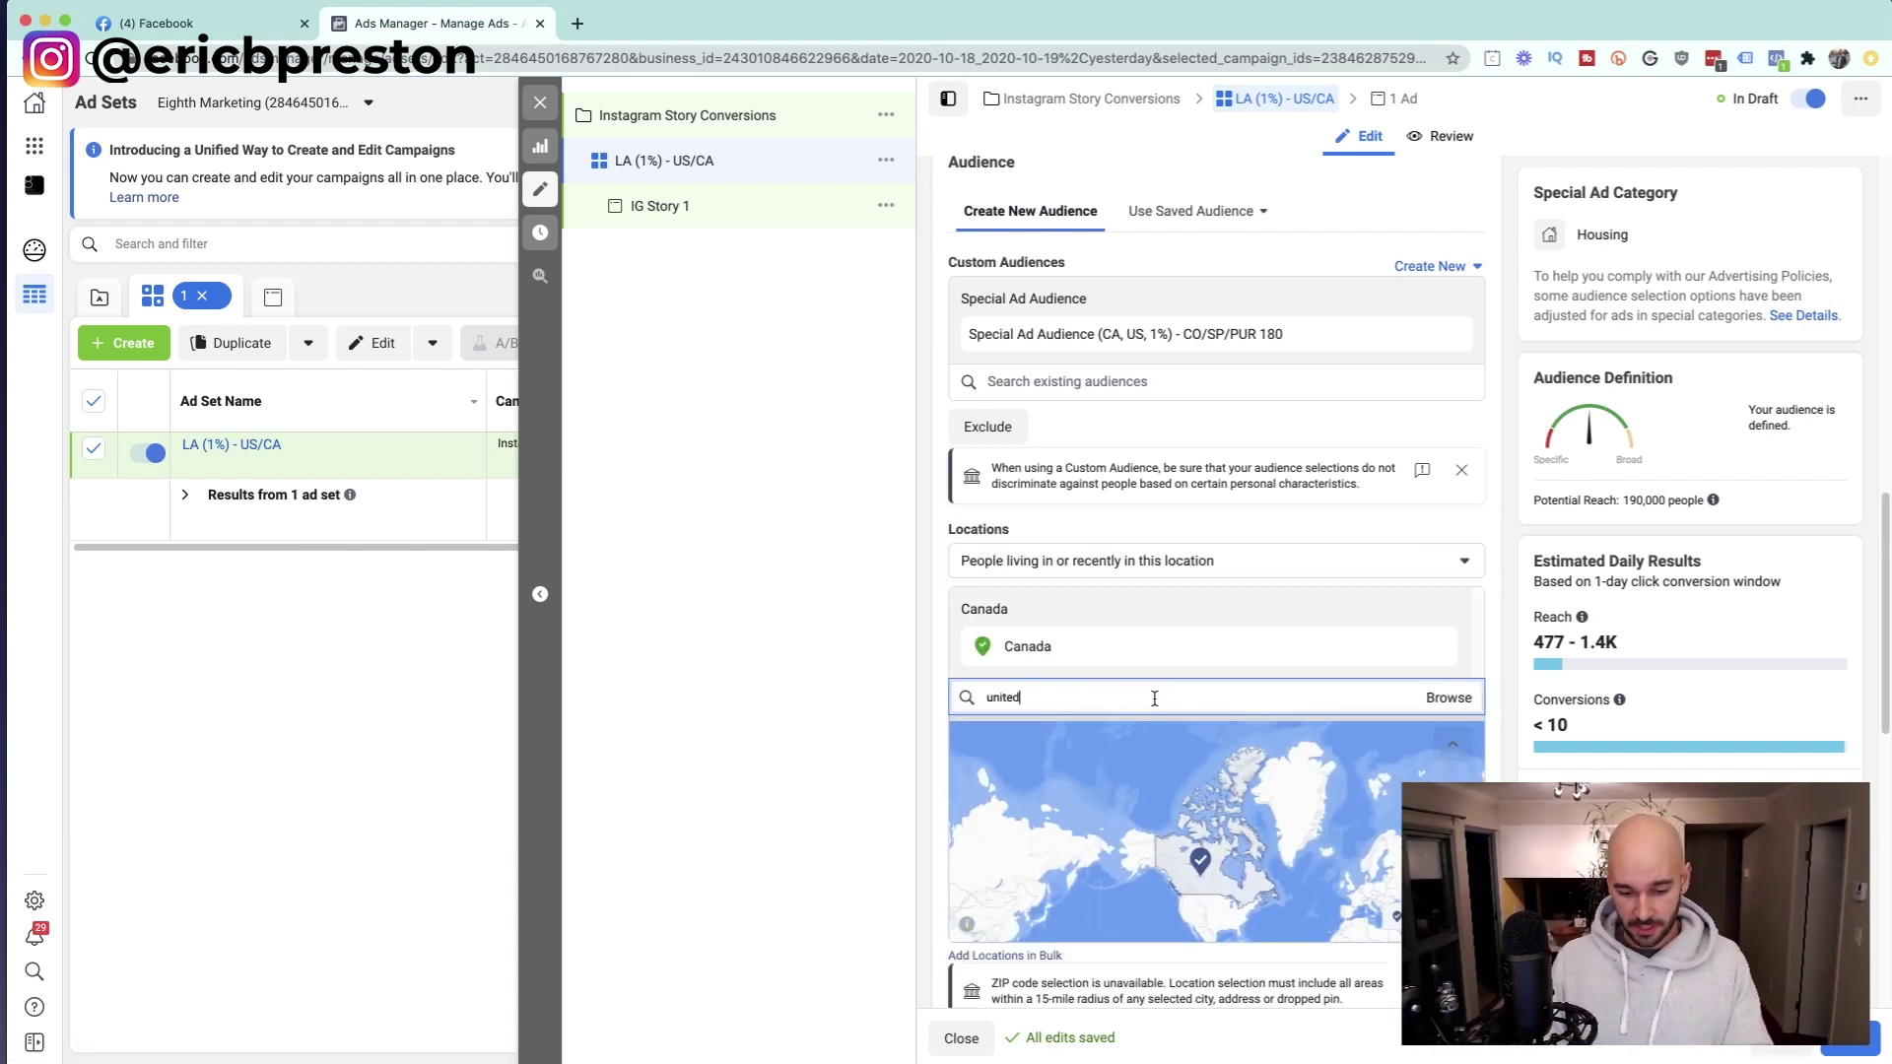
left_click(1062, 772)
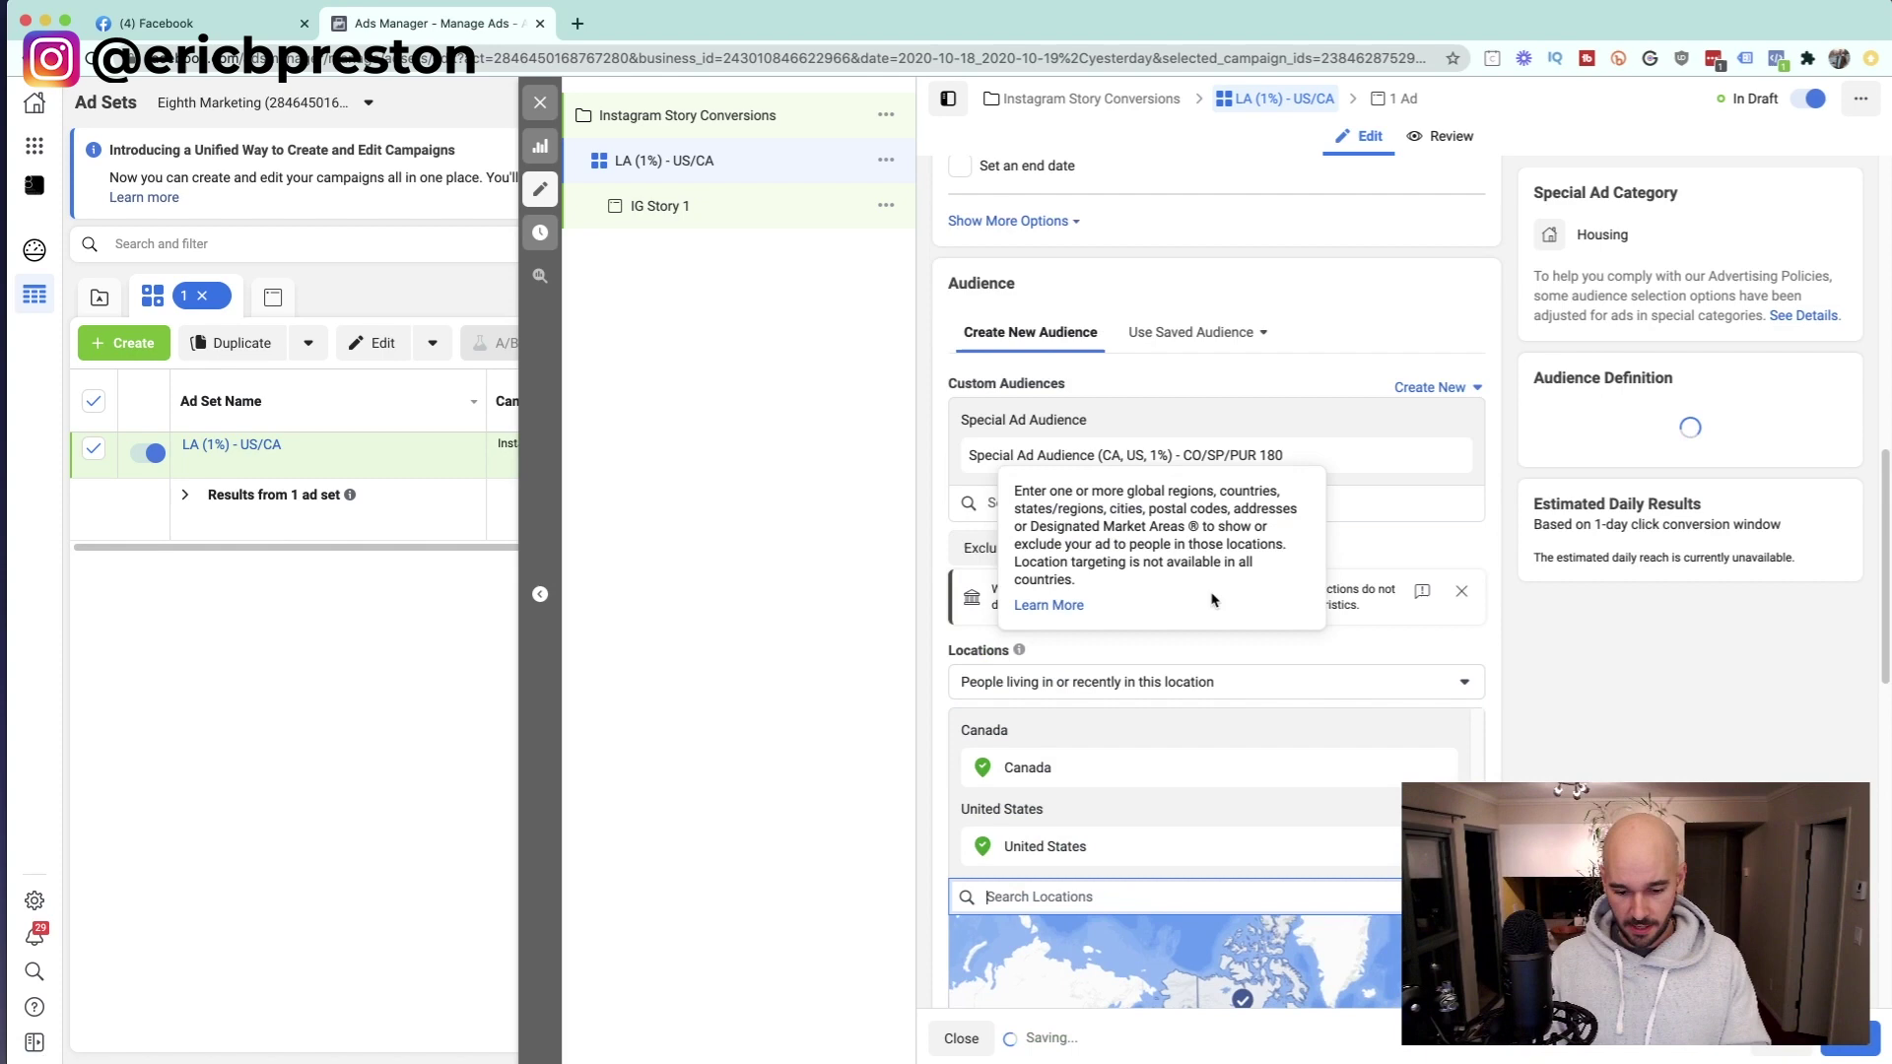
Step: Check which minimum and maximum age choices are available for the audience
scroll(1199, 531, "down", 7)
scroll(1037, 656, "down", 5)
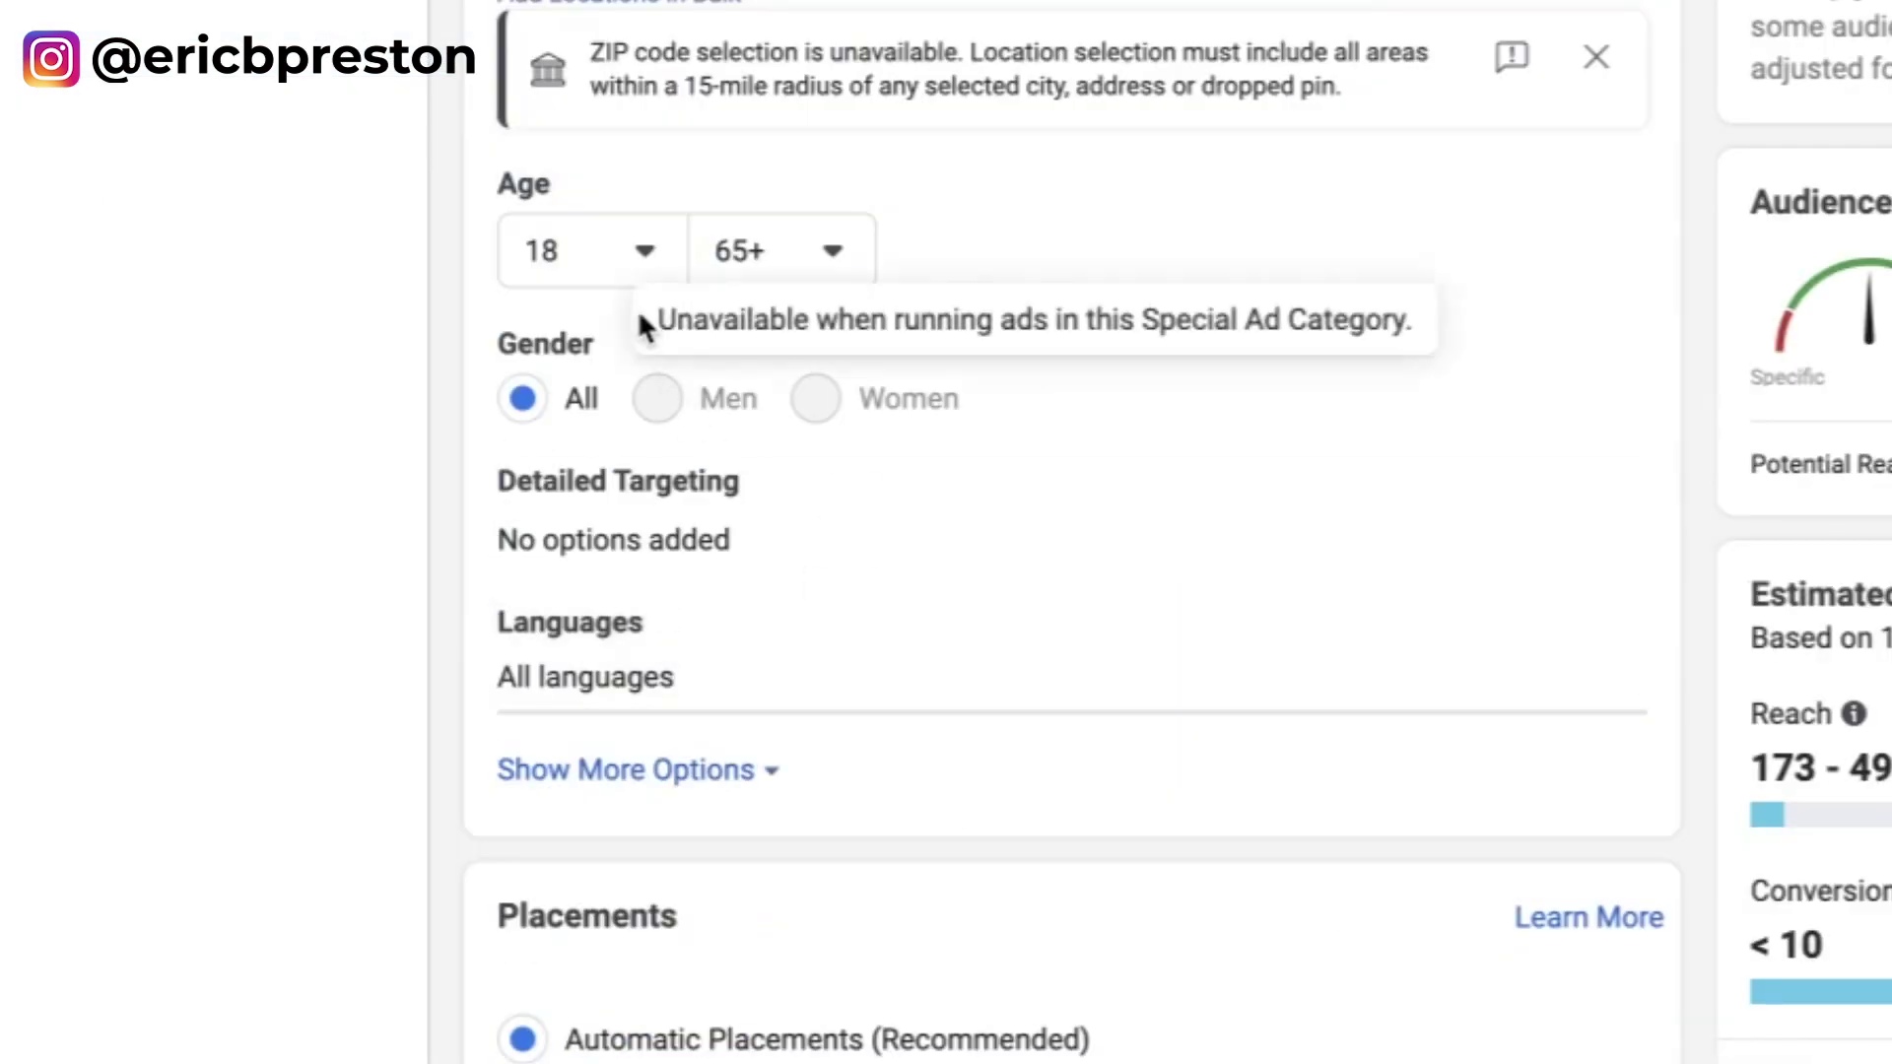
left_click(636, 258)
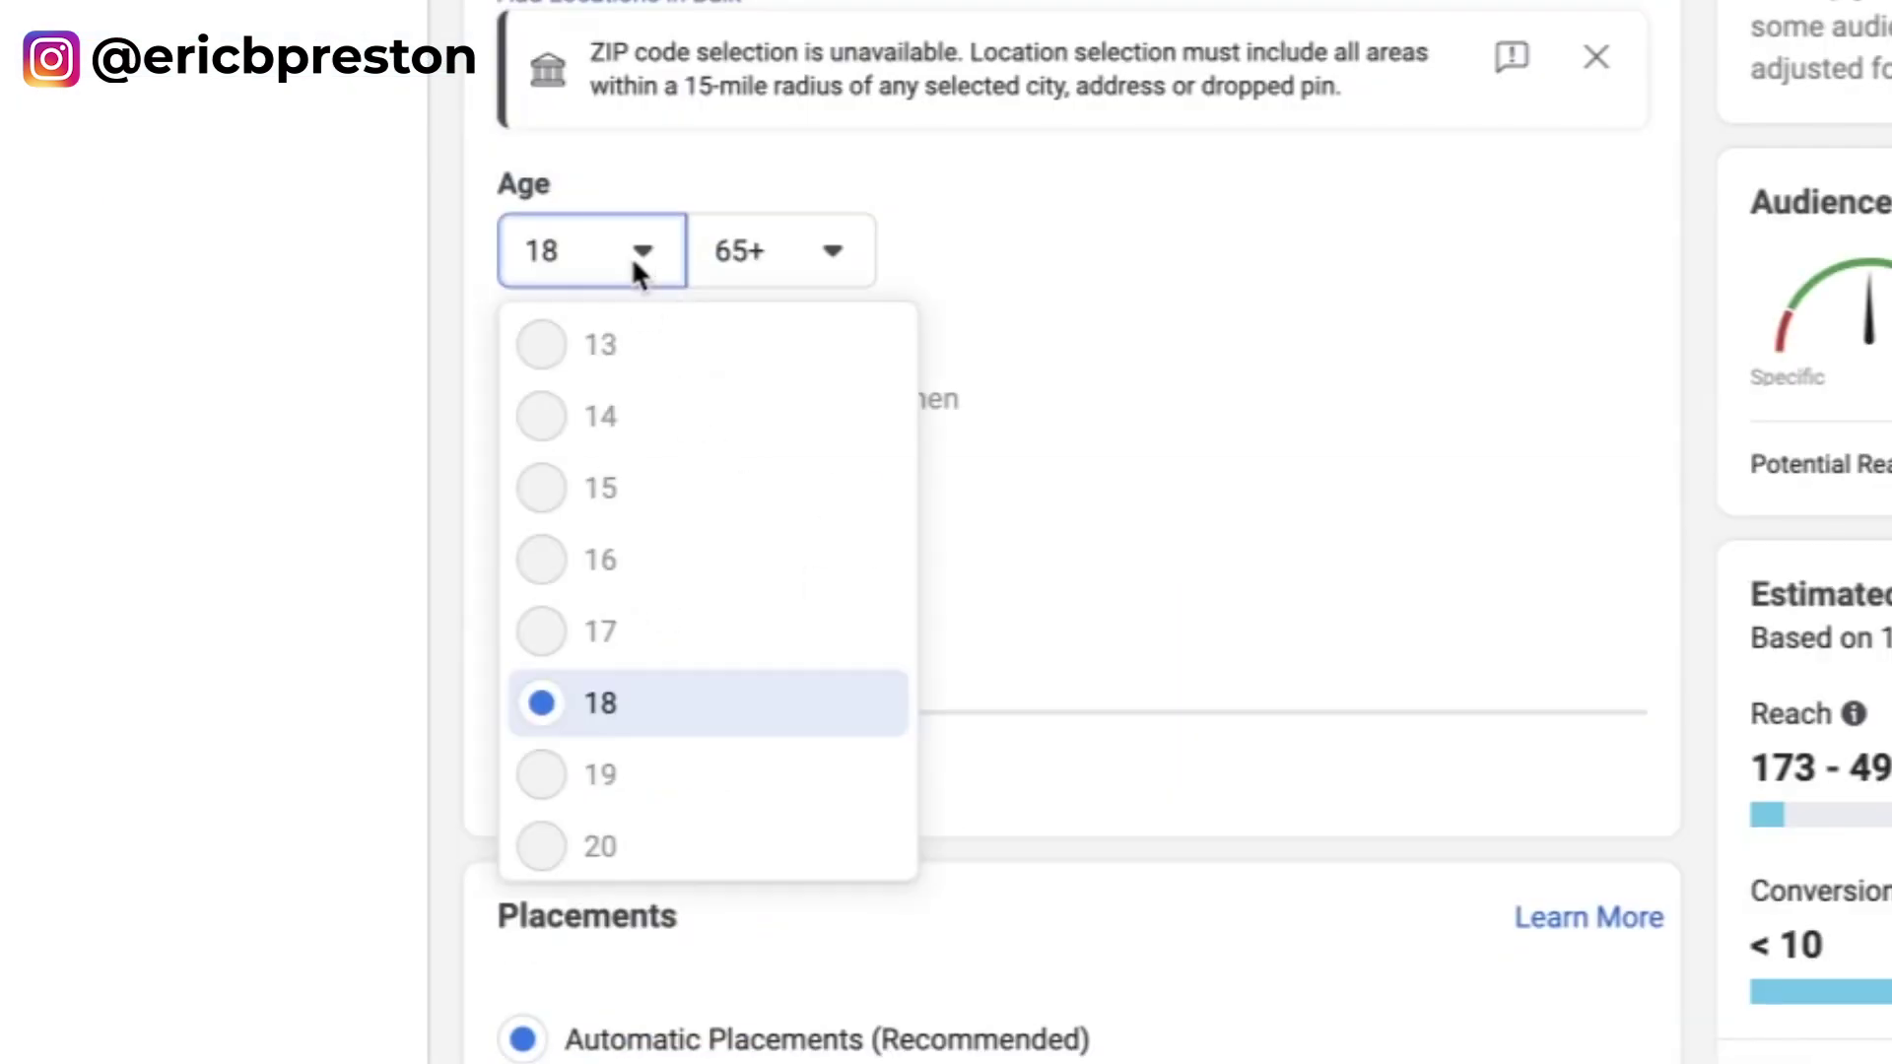
left_click(802, 245)
left_click(237, 409)
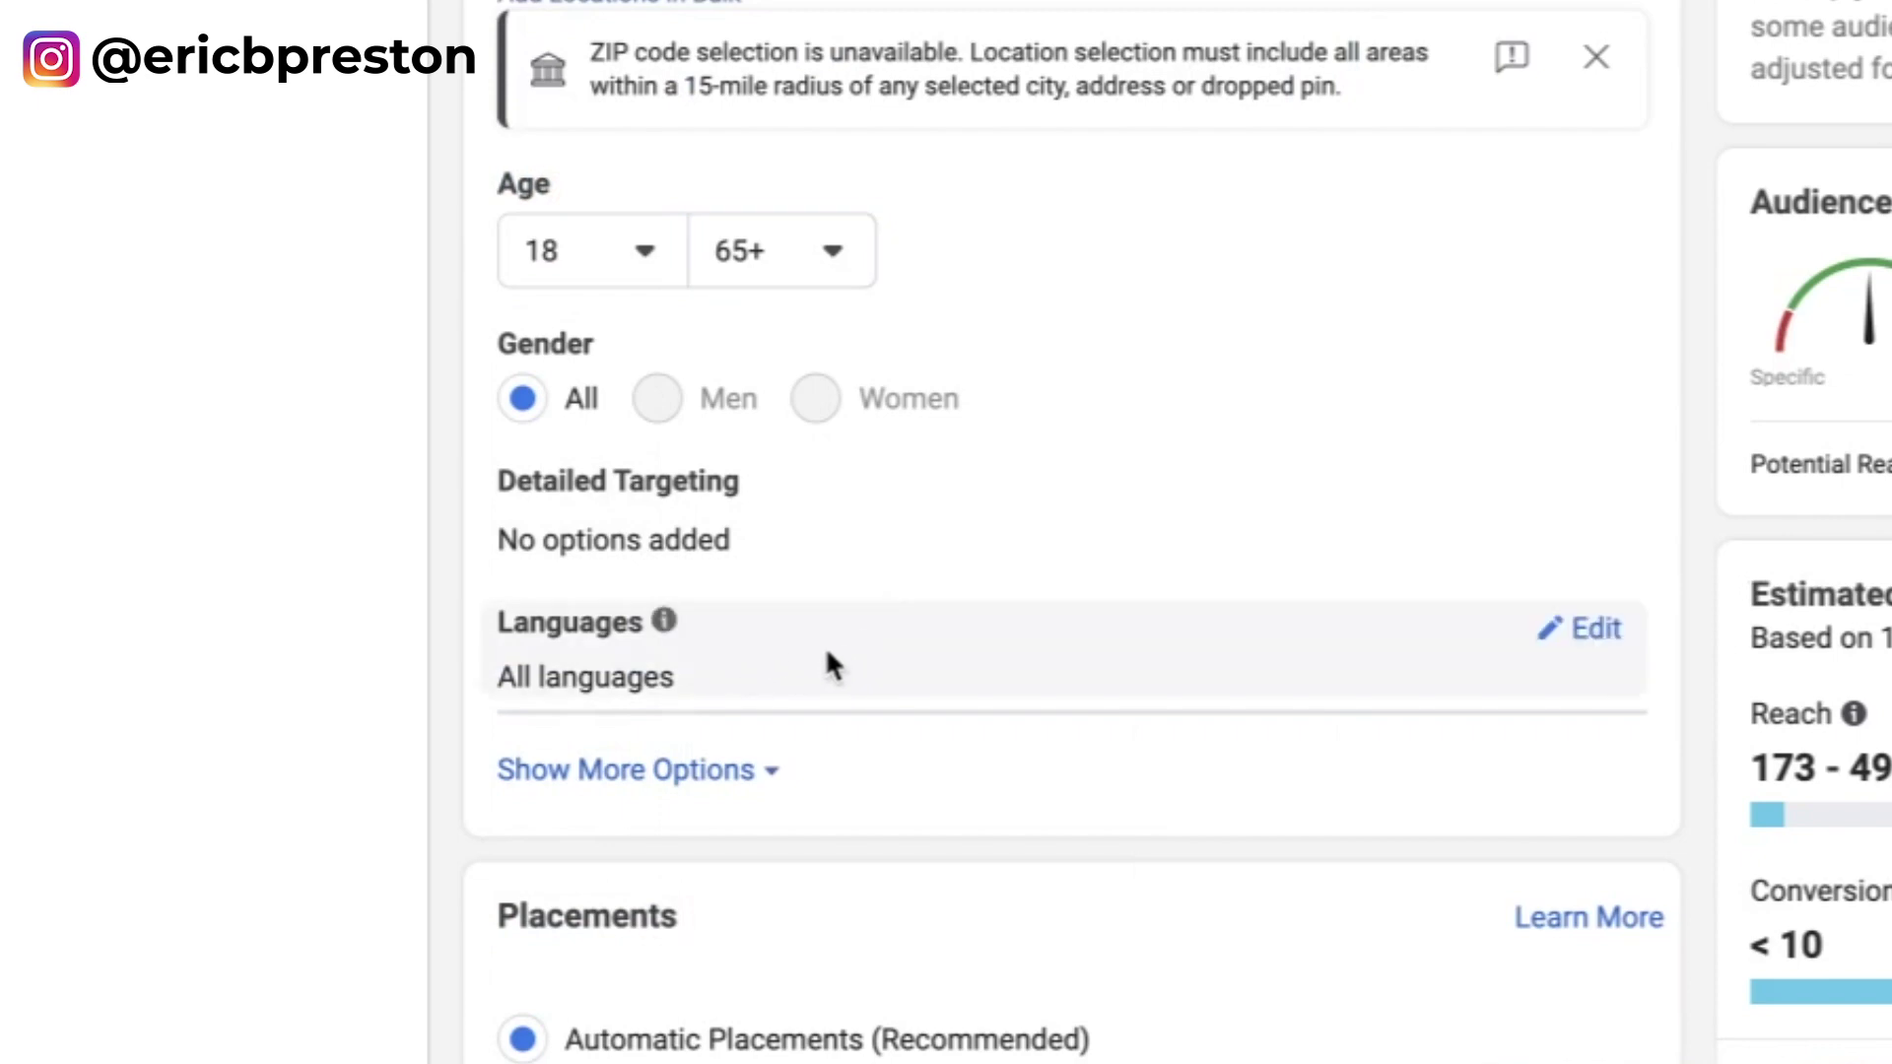
Step: Switch the ad set to Manual Placements and deselect the Facebook, Audience Network and Messenger platforms
scroll(811, 748, "down", 5)
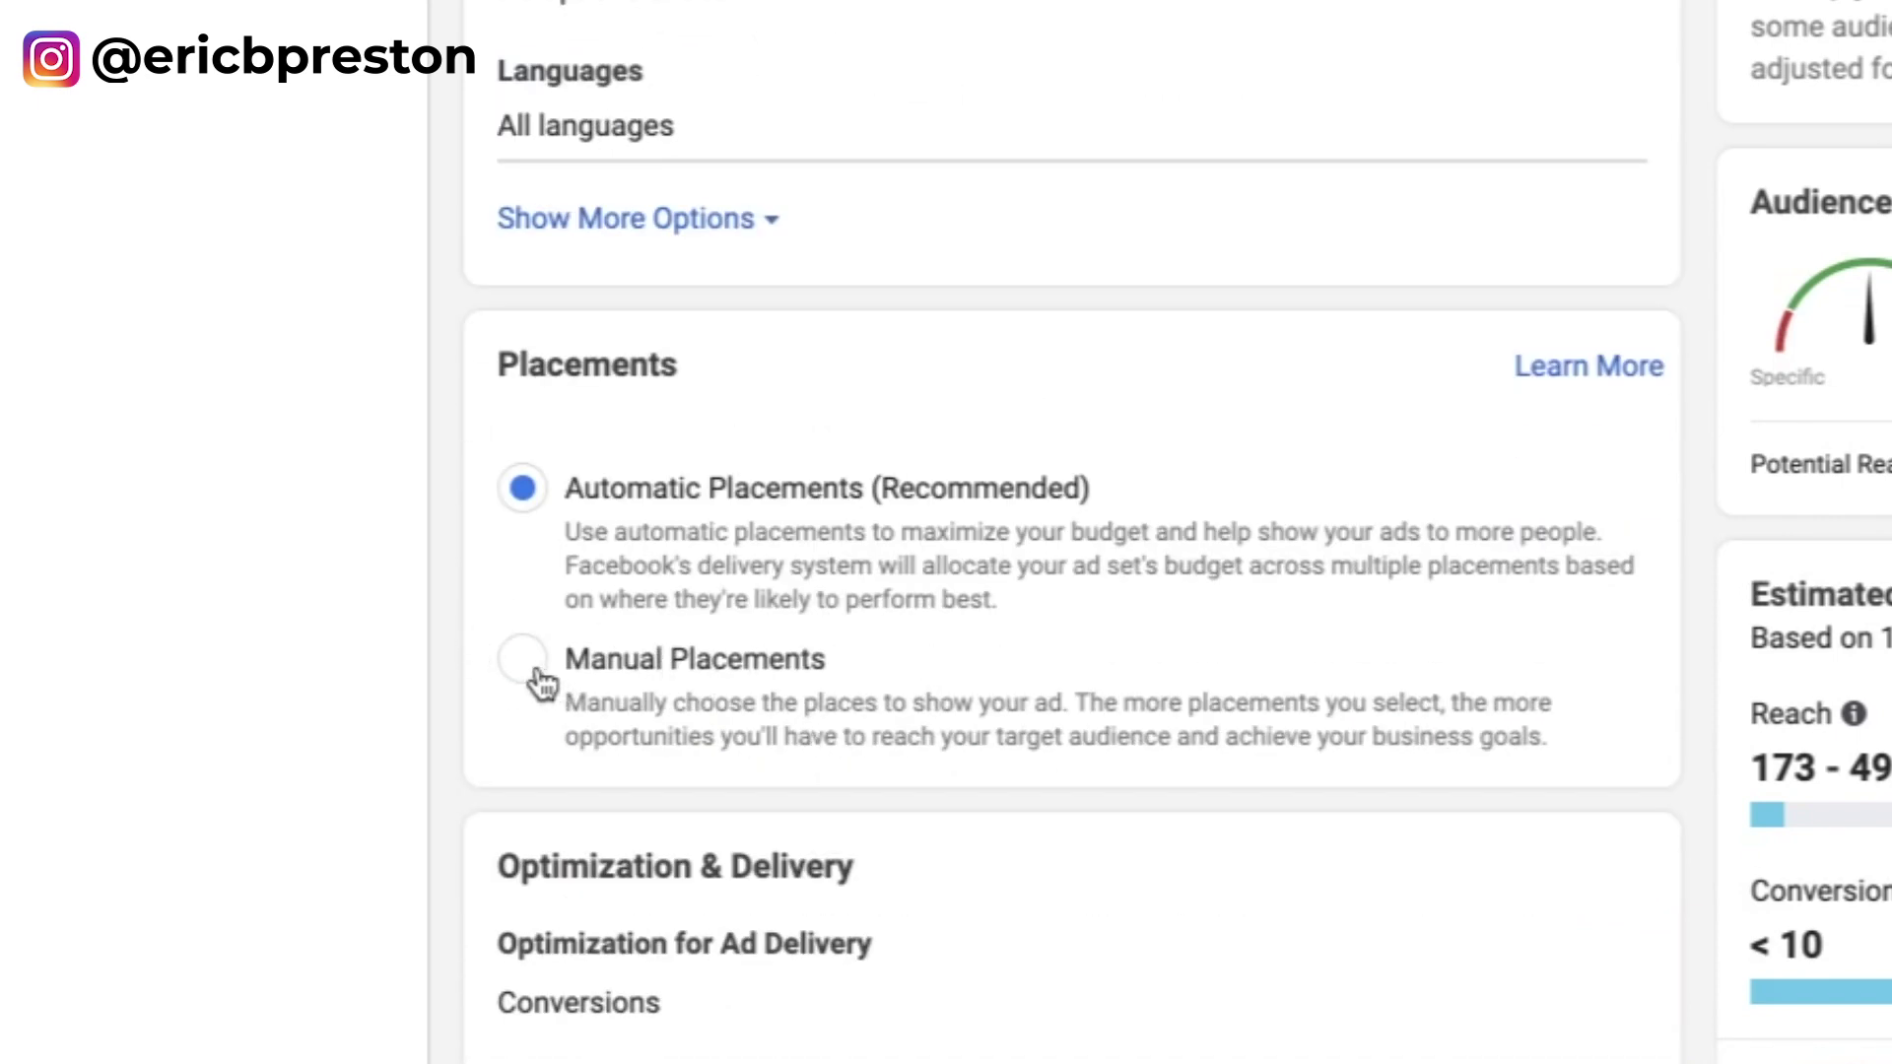
left_click(545, 685)
scroll(1032, 565, "down", 5)
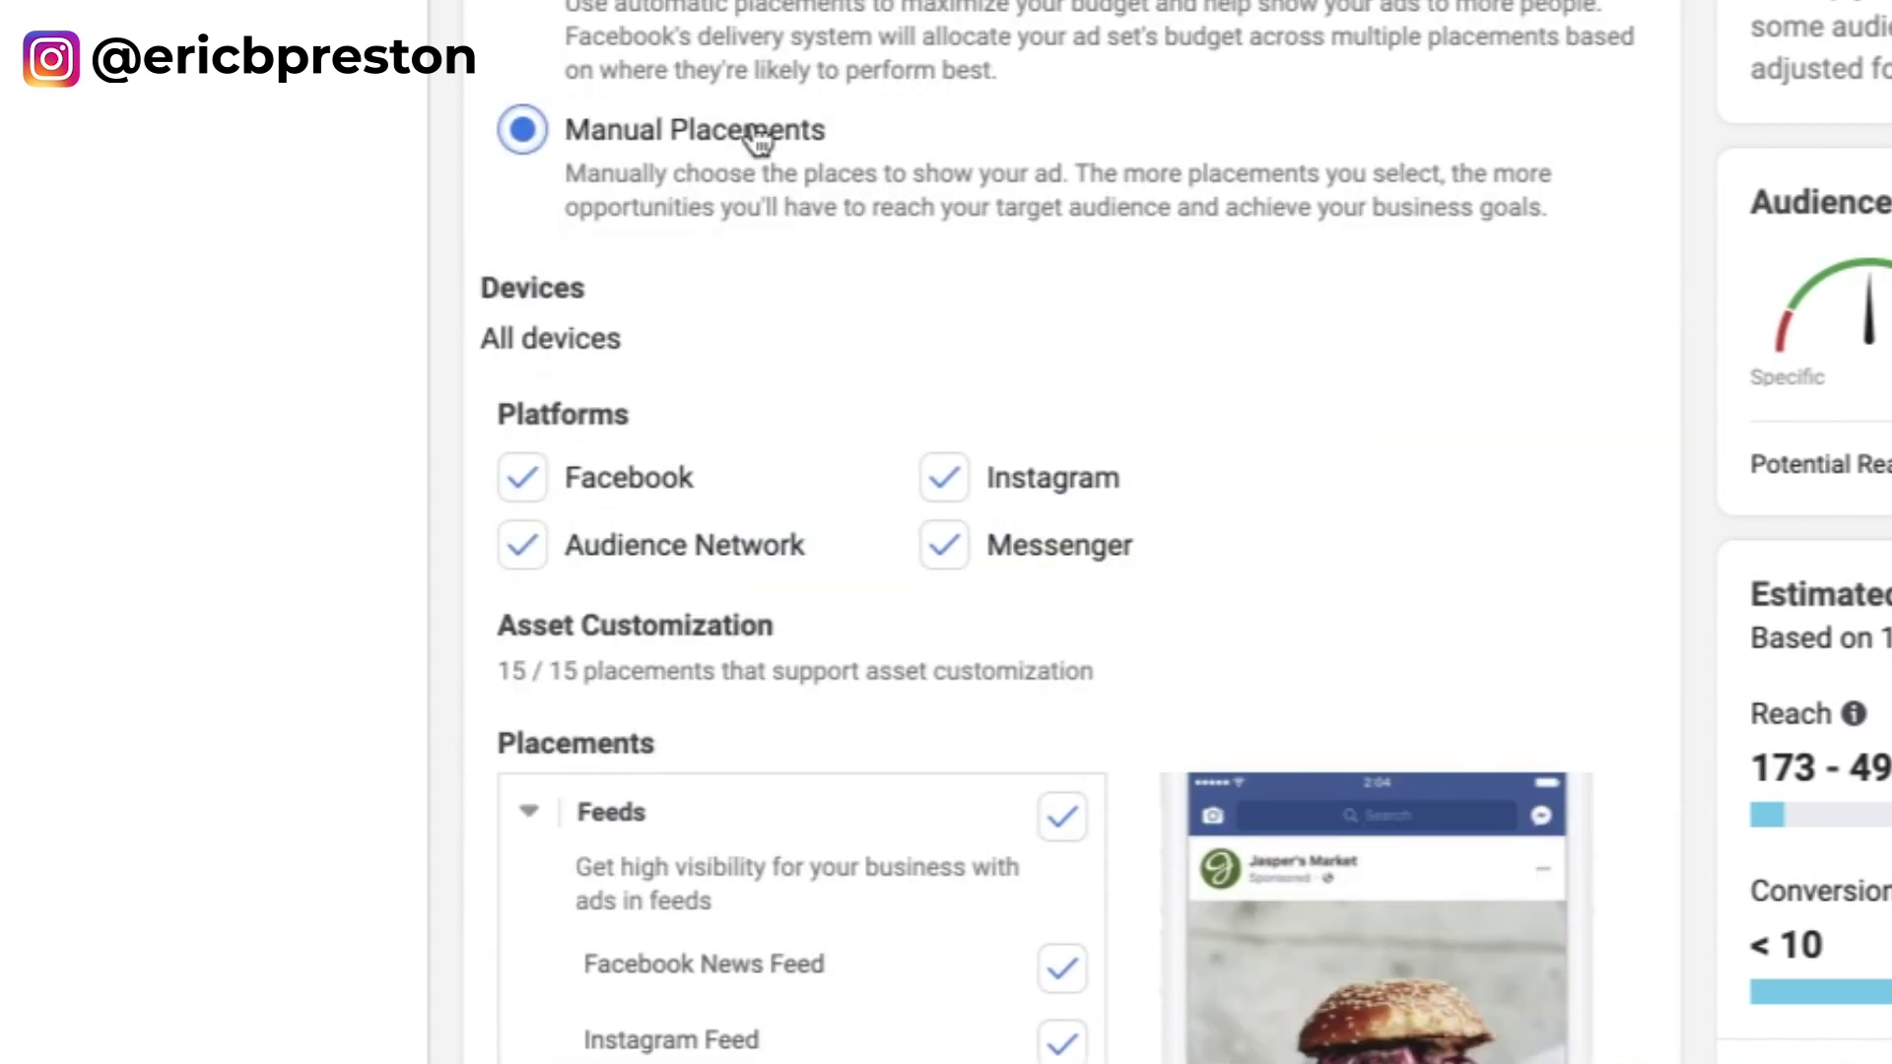
scroll(759, 135, "down", 6)
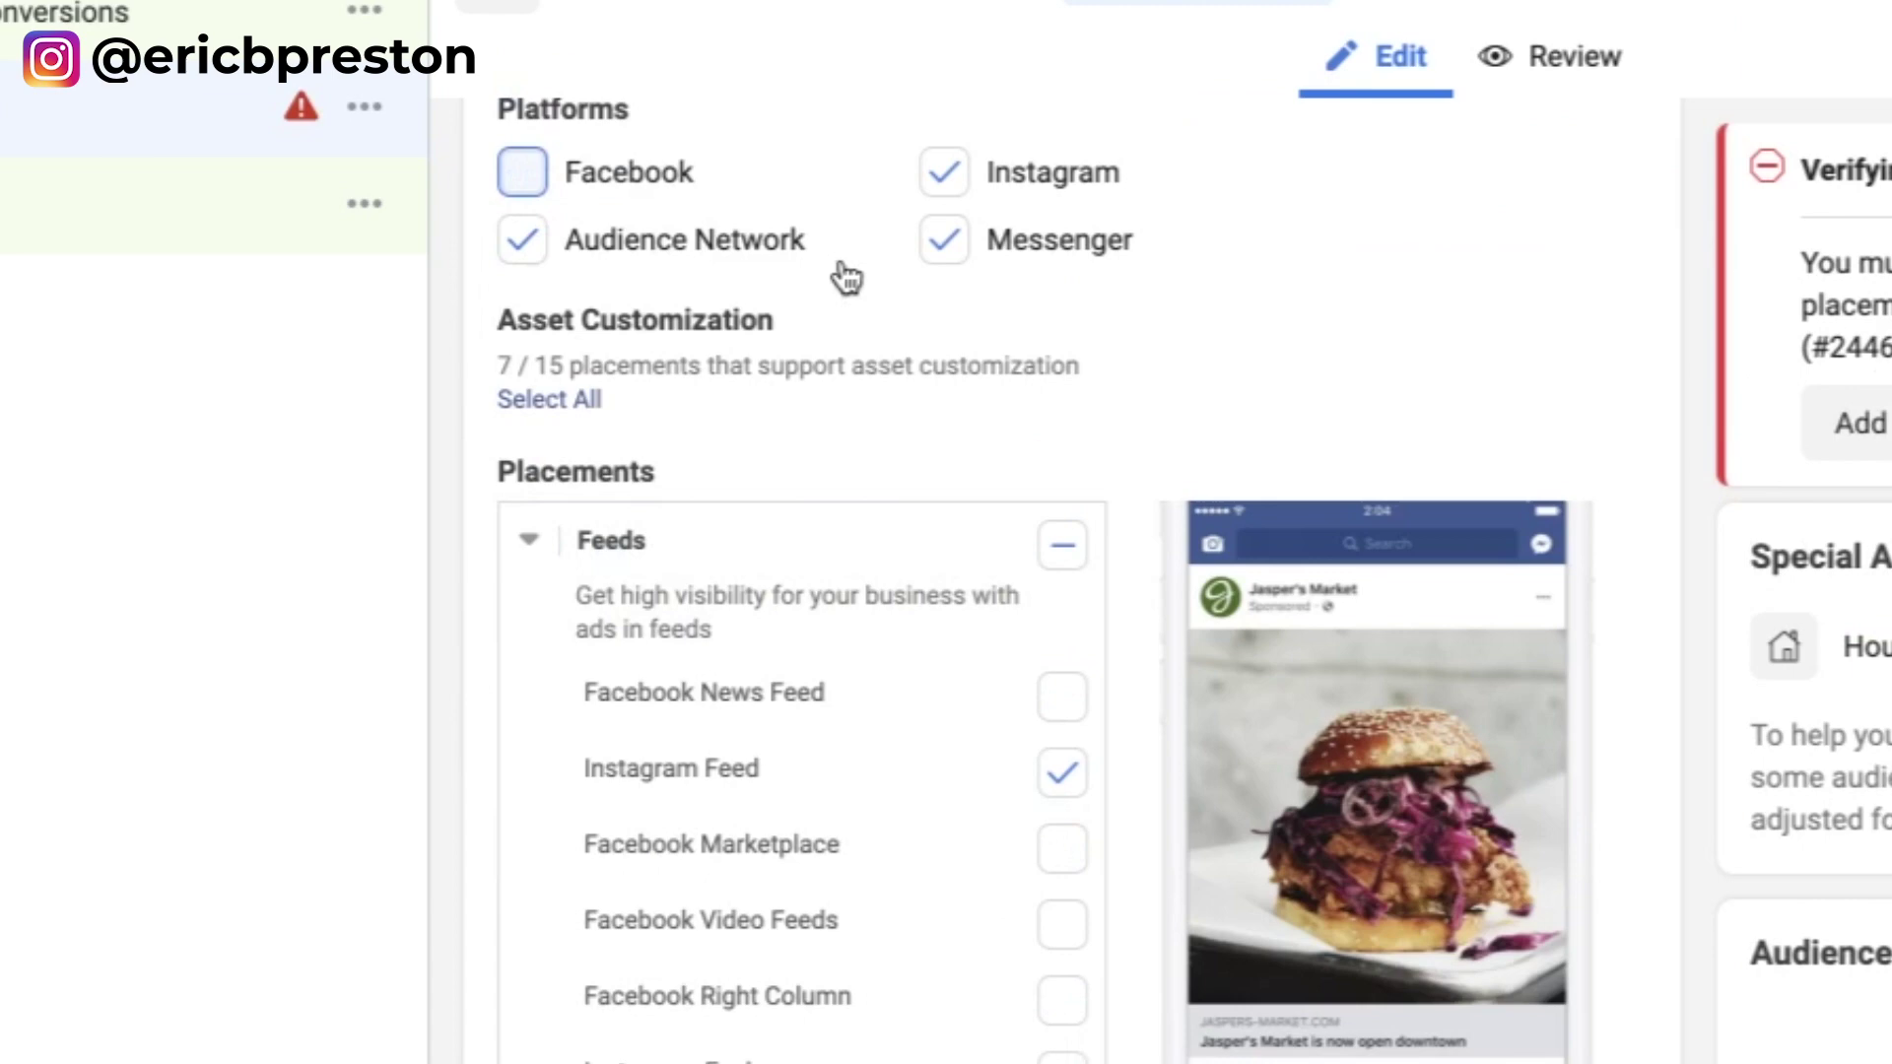
left_click(803, 246)
left_click(981, 246)
scroll(848, 365, "down", 4)
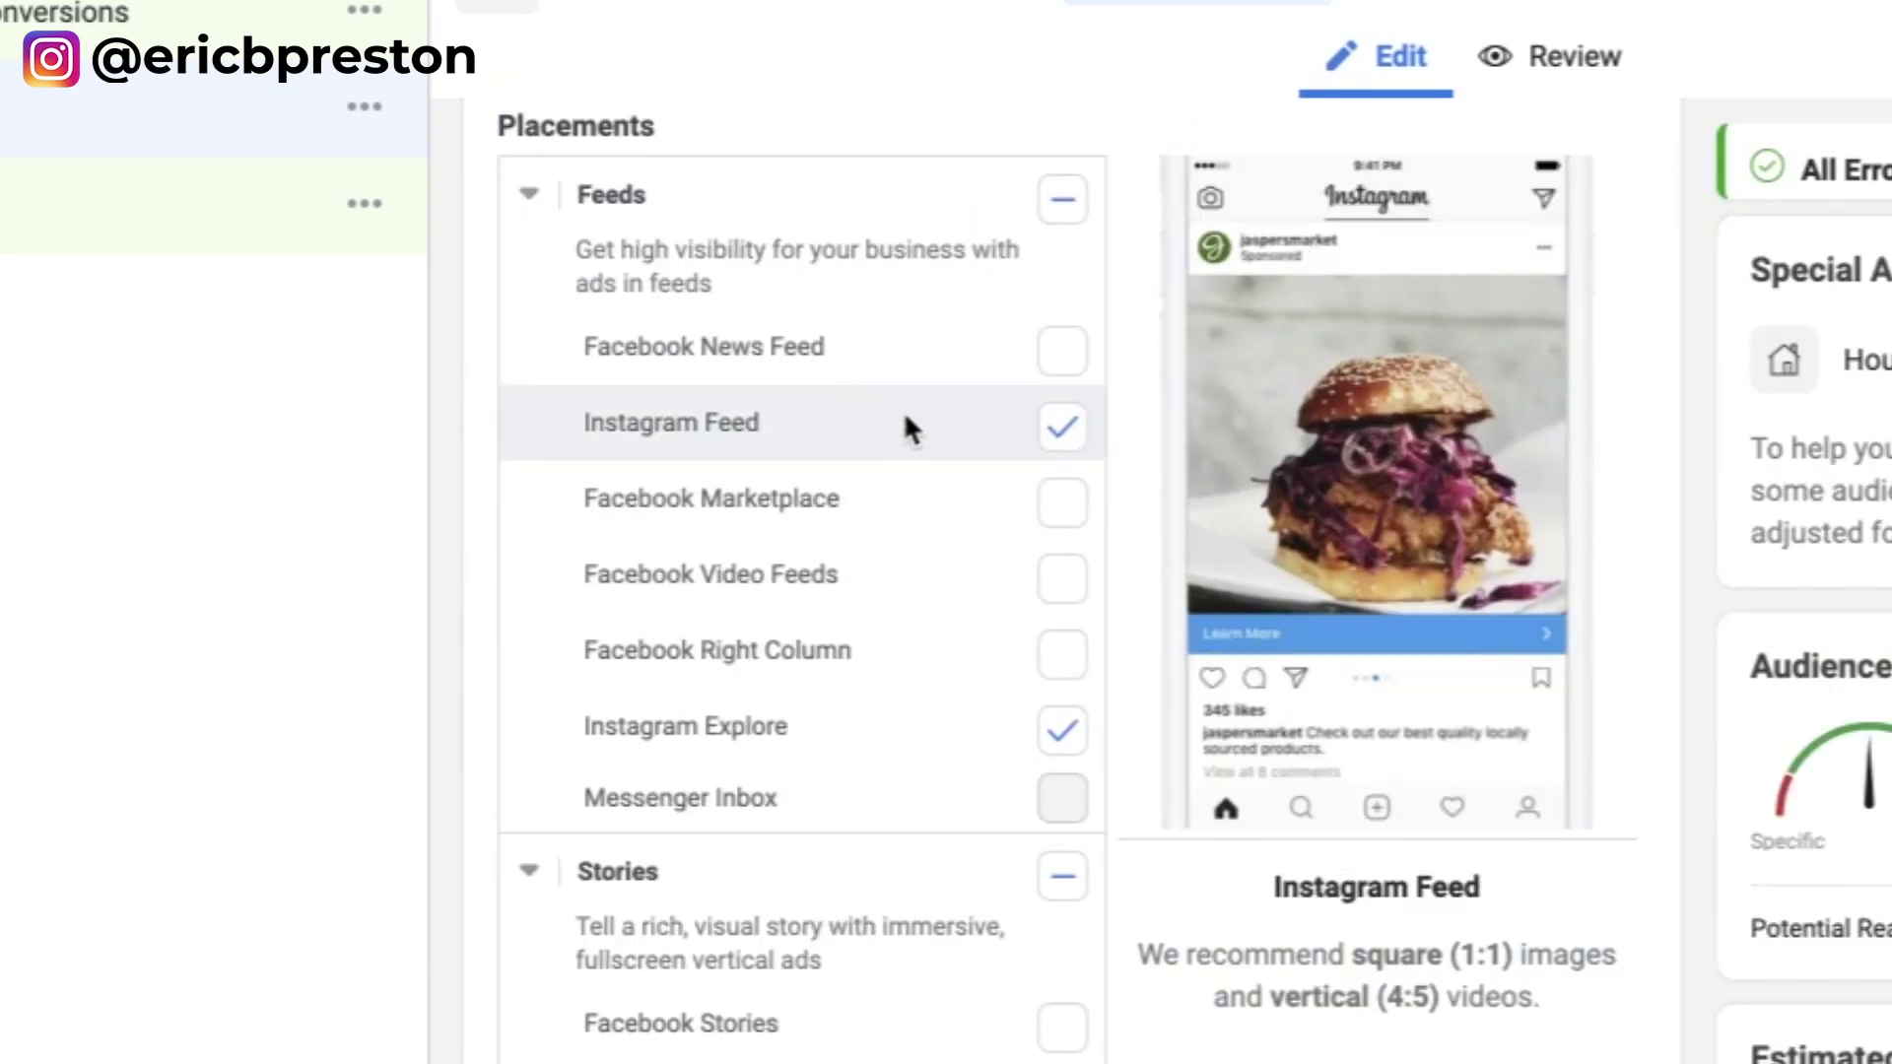
Step: Toggle the whole Feeds placement group and include Facebook Stories alongside Instagram Stories
left_click(1063, 199)
scroll(1026, 543, "down", 3)
scroll(1024, 545, "down", 4)
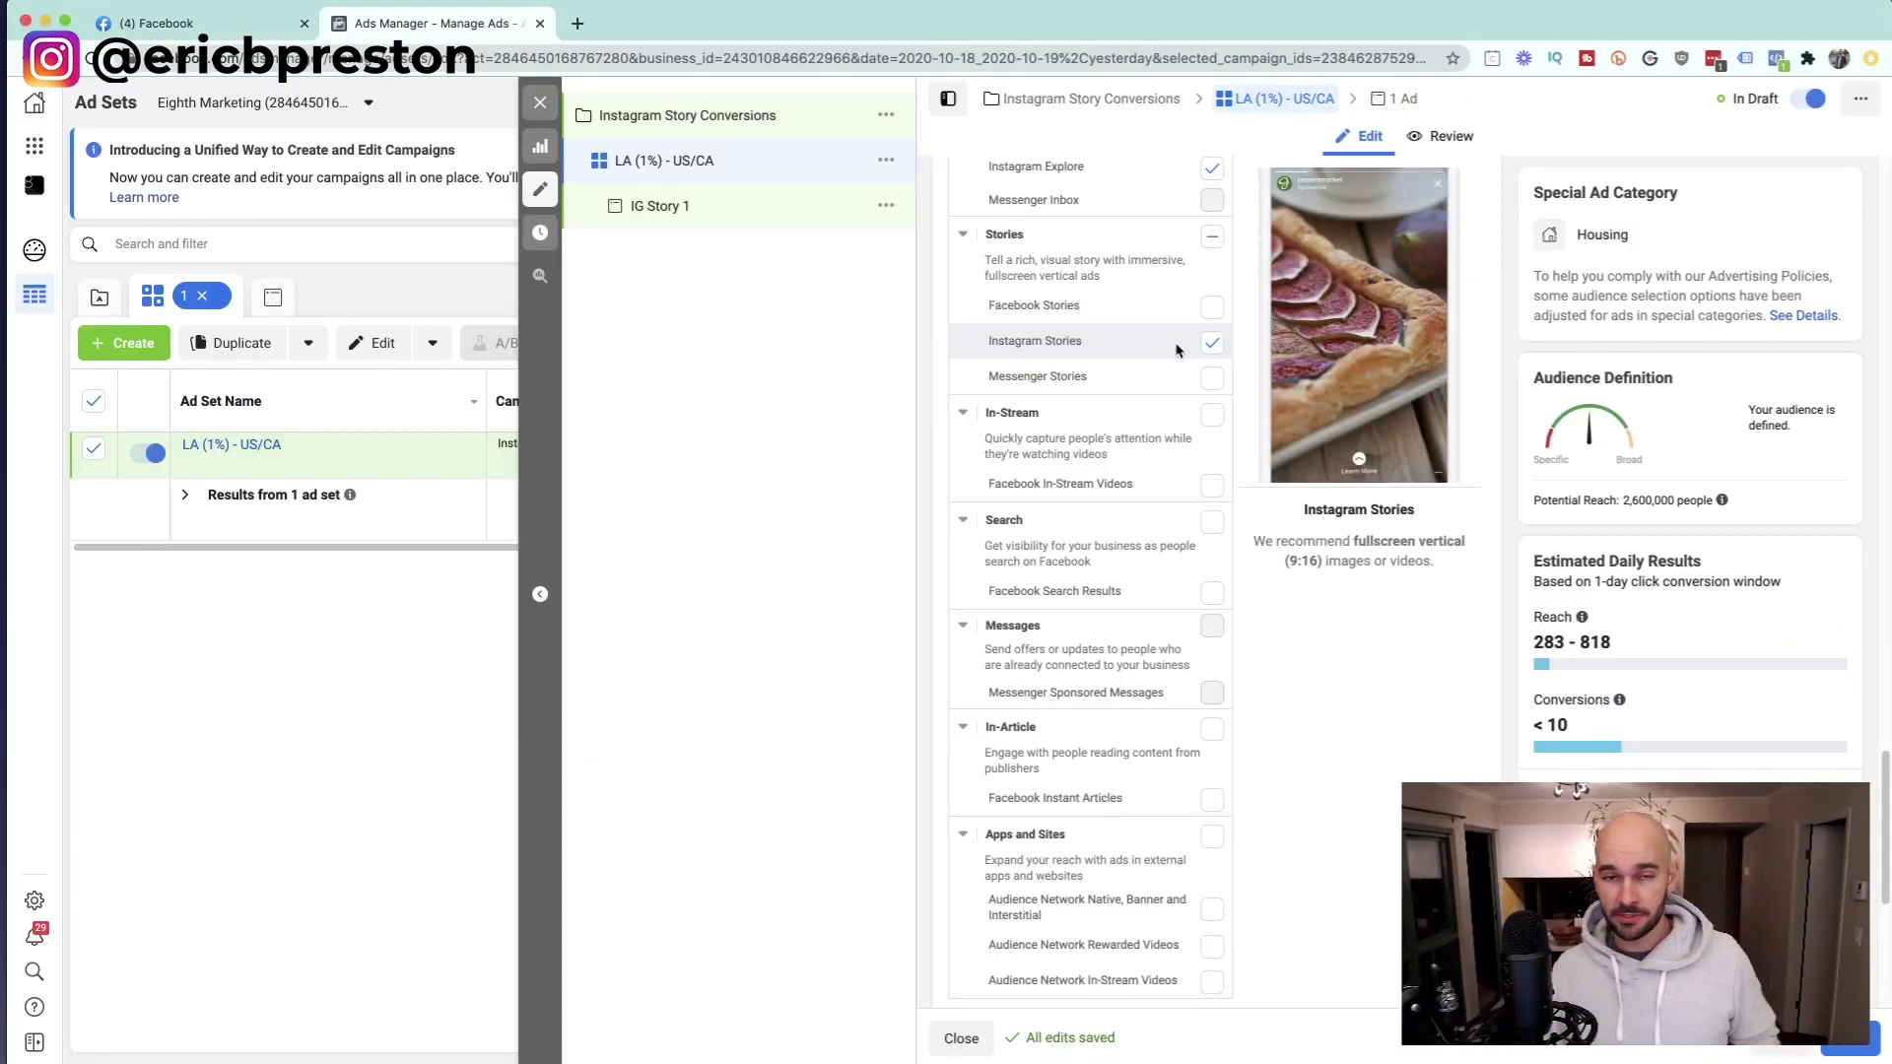
left_click(1210, 308)
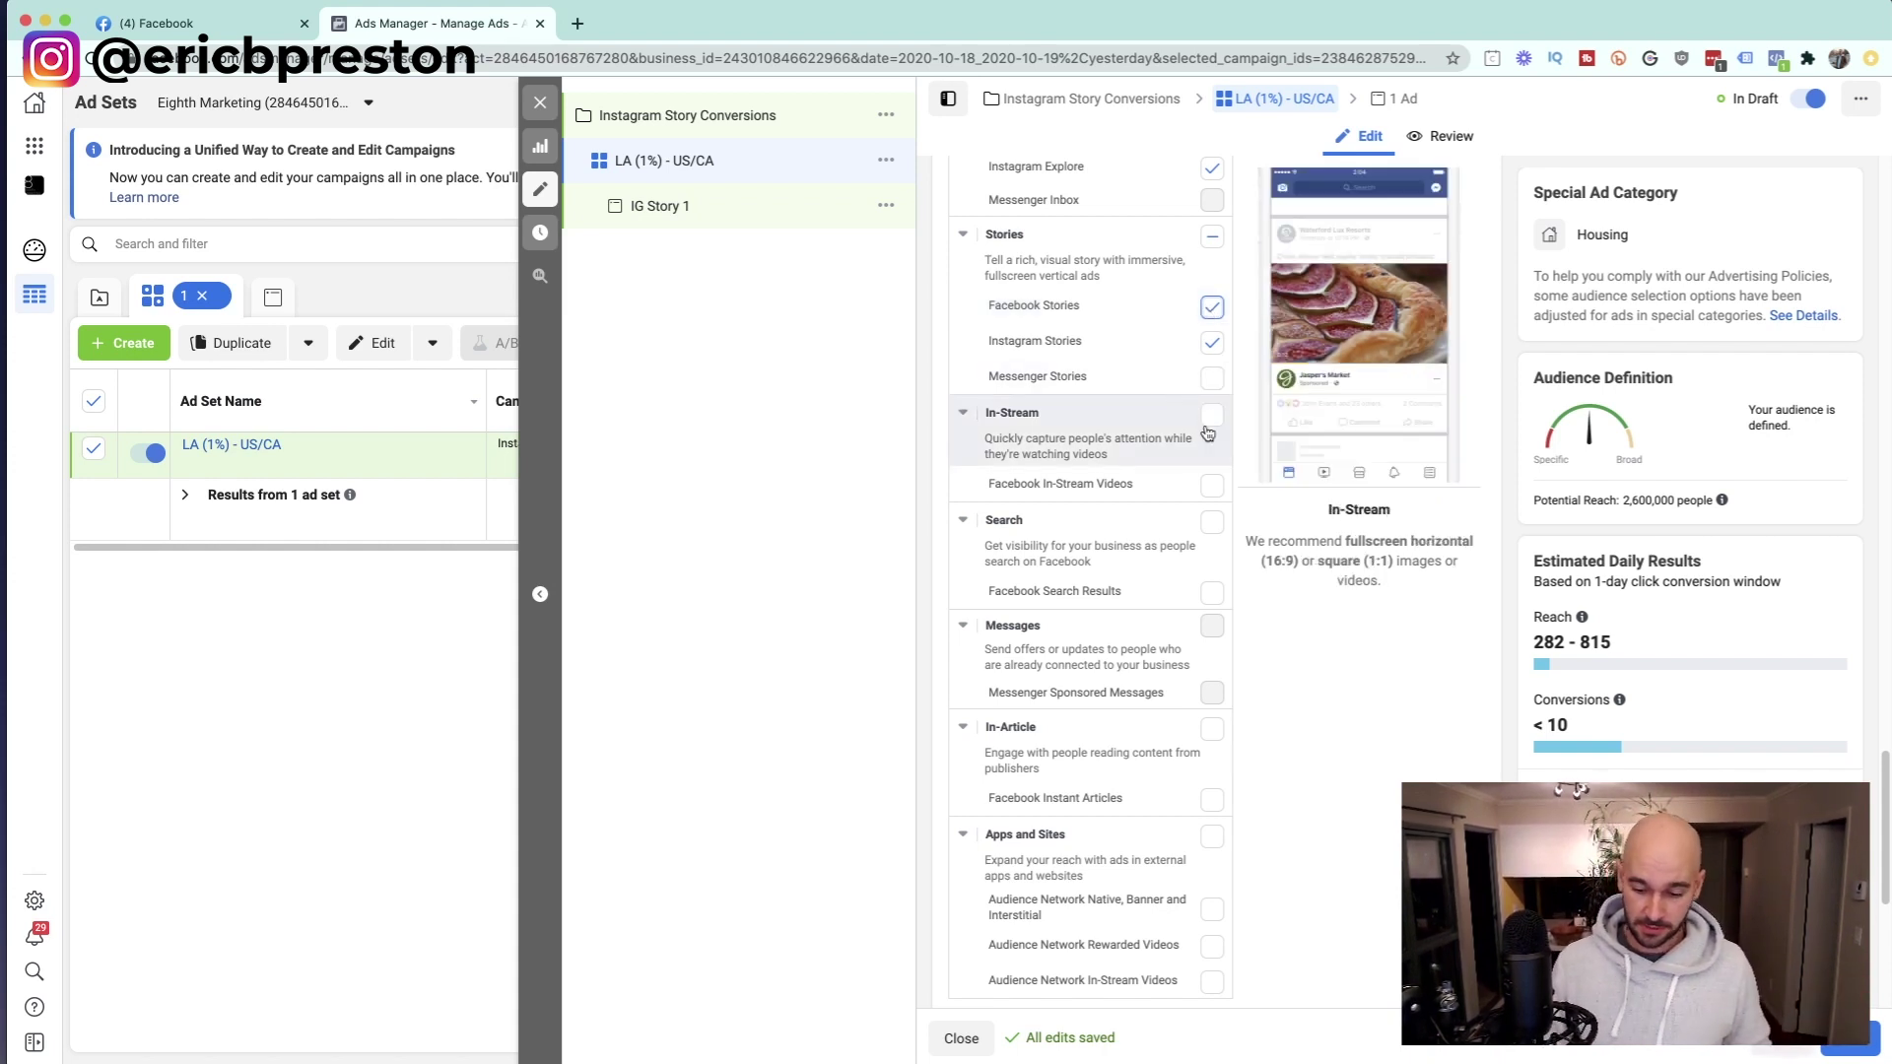
Step: Expand the additional Optimization & Delivery options and examine the cost control, conversion window, charging and delivery settings
scroll(1083, 572, "down", 5)
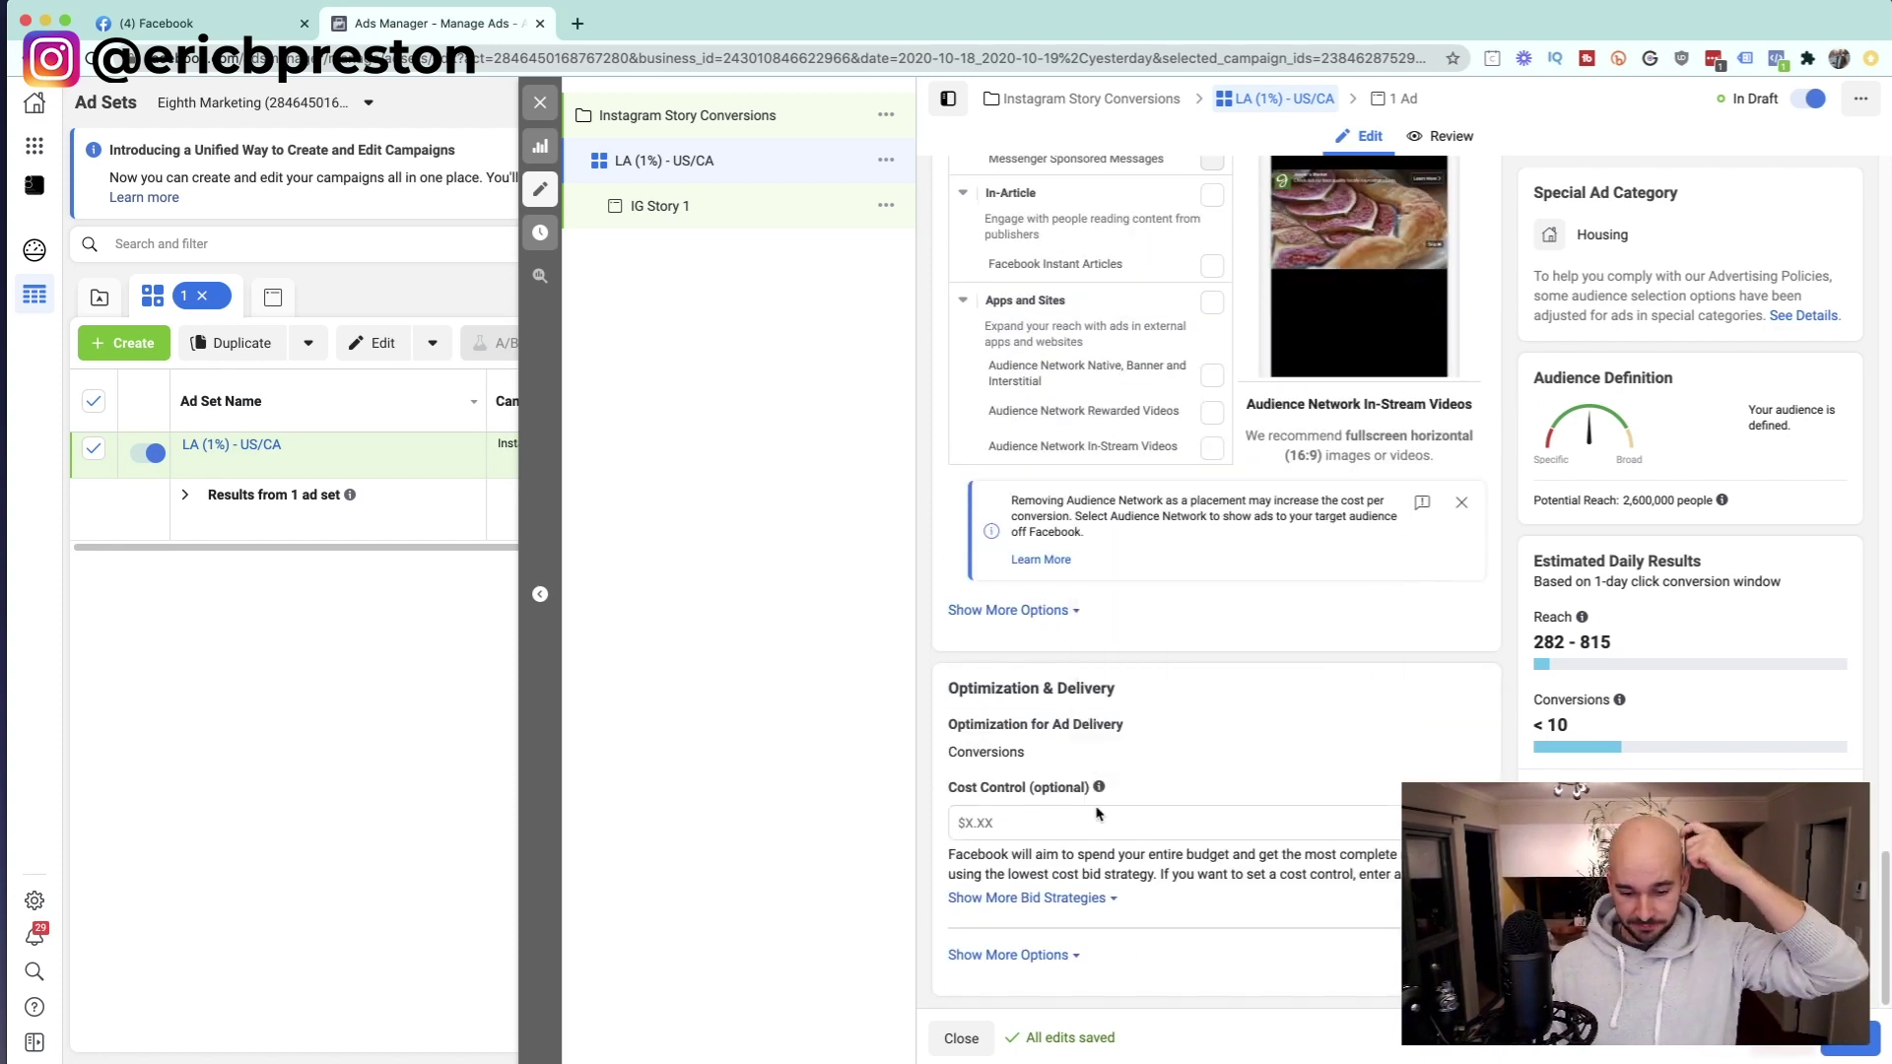
left_click(1064, 956)
scroll(1181, 877, "down", 2)
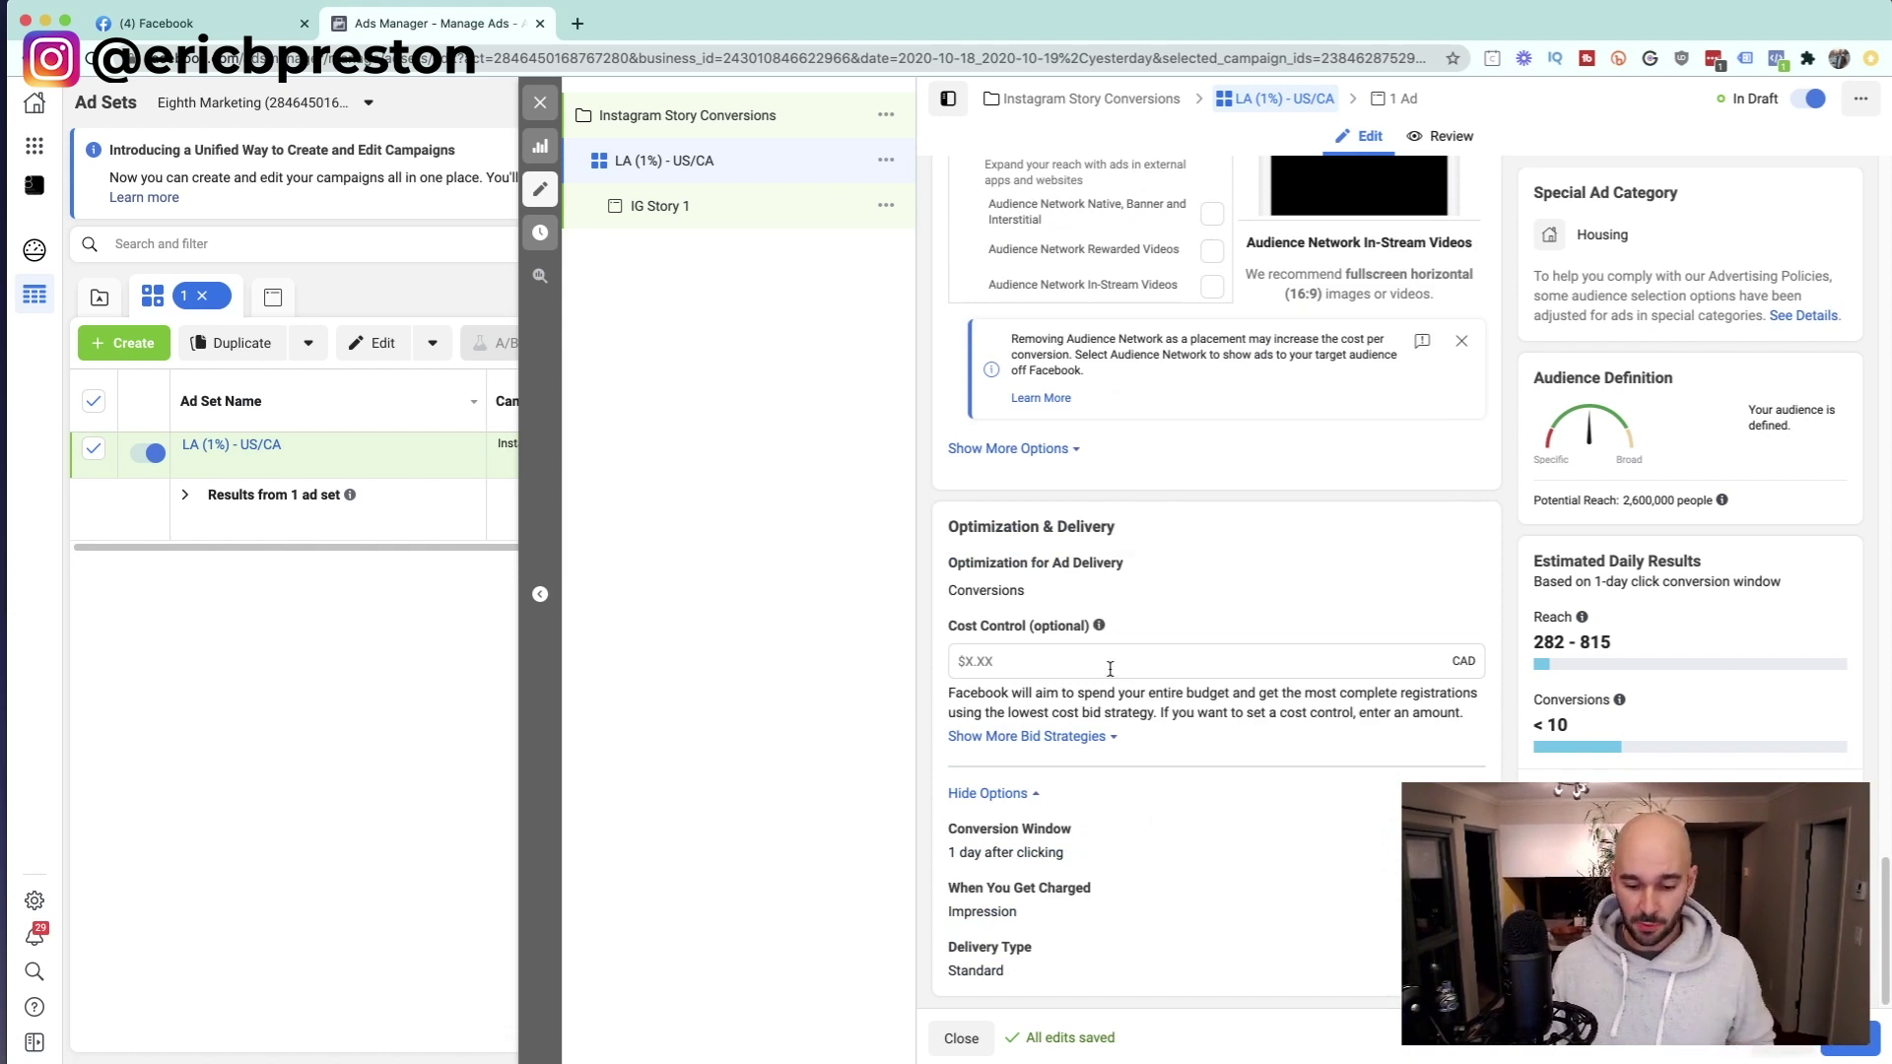
left_click(1078, 662)
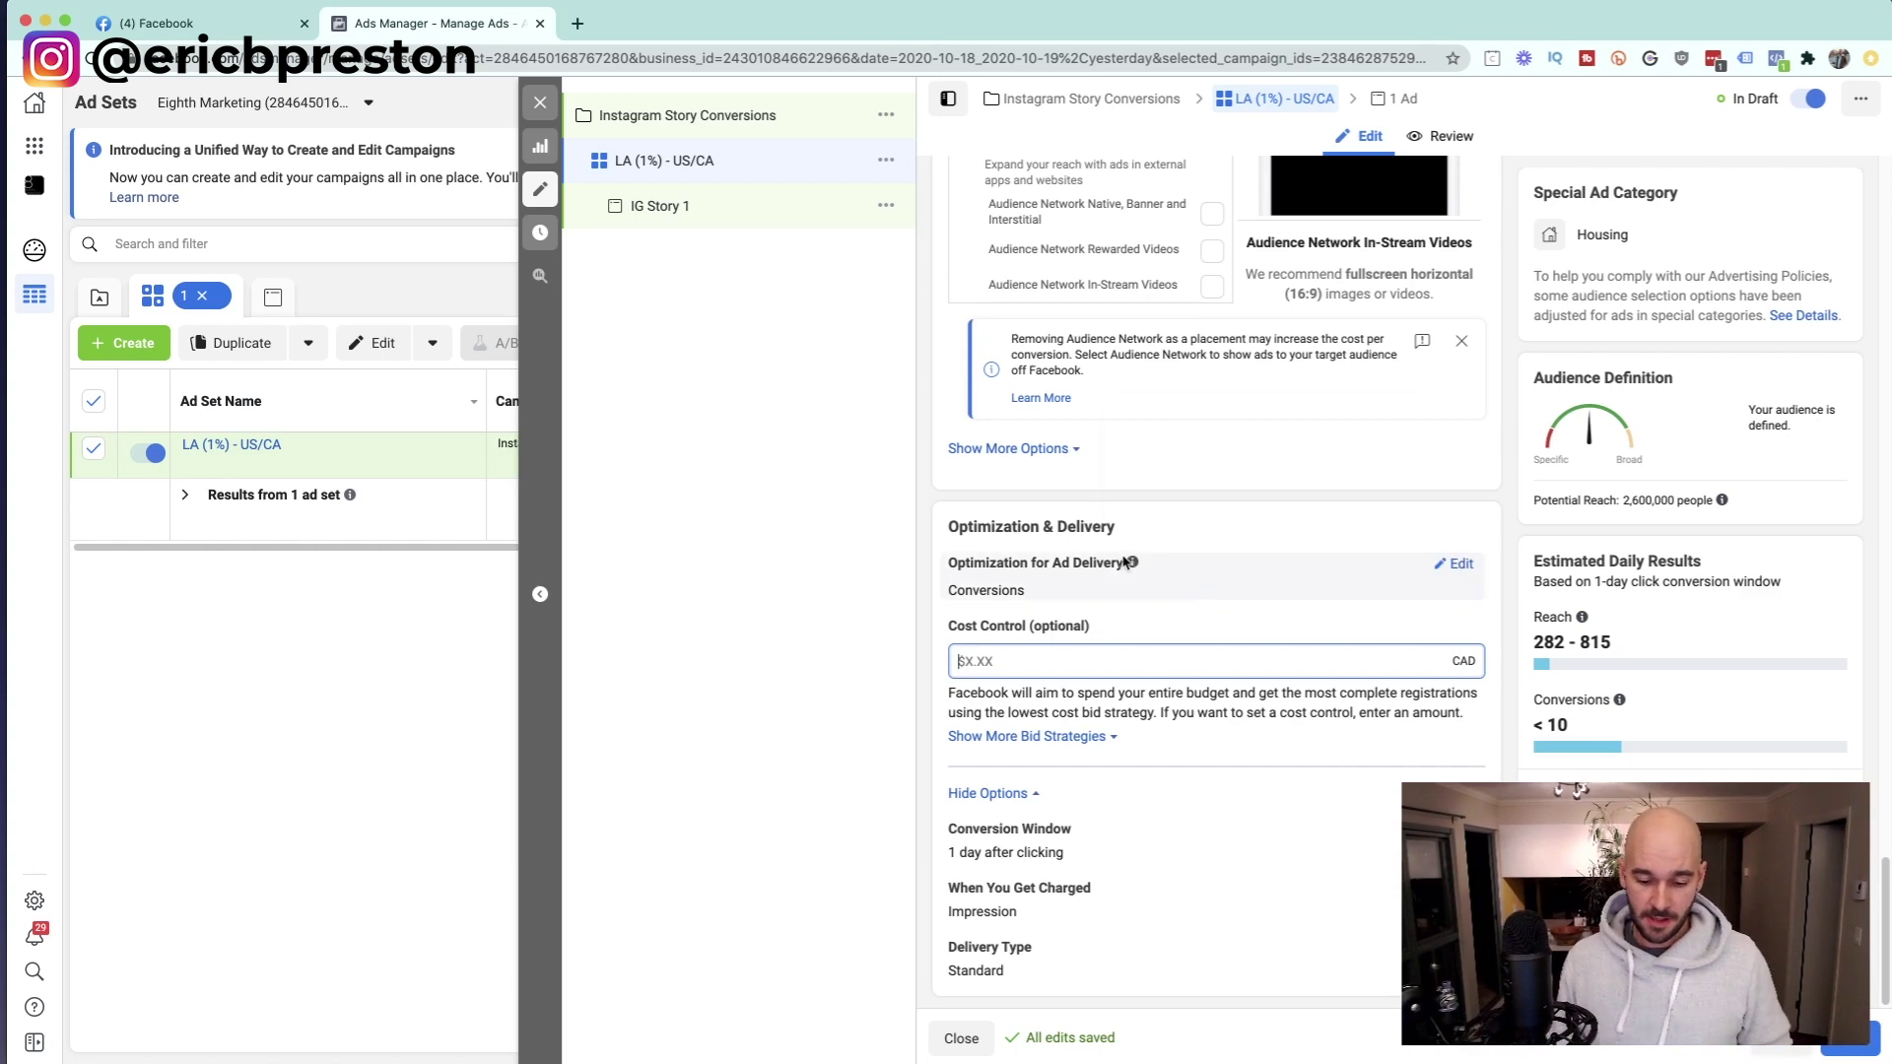
scroll(1175, 682, "up", 15)
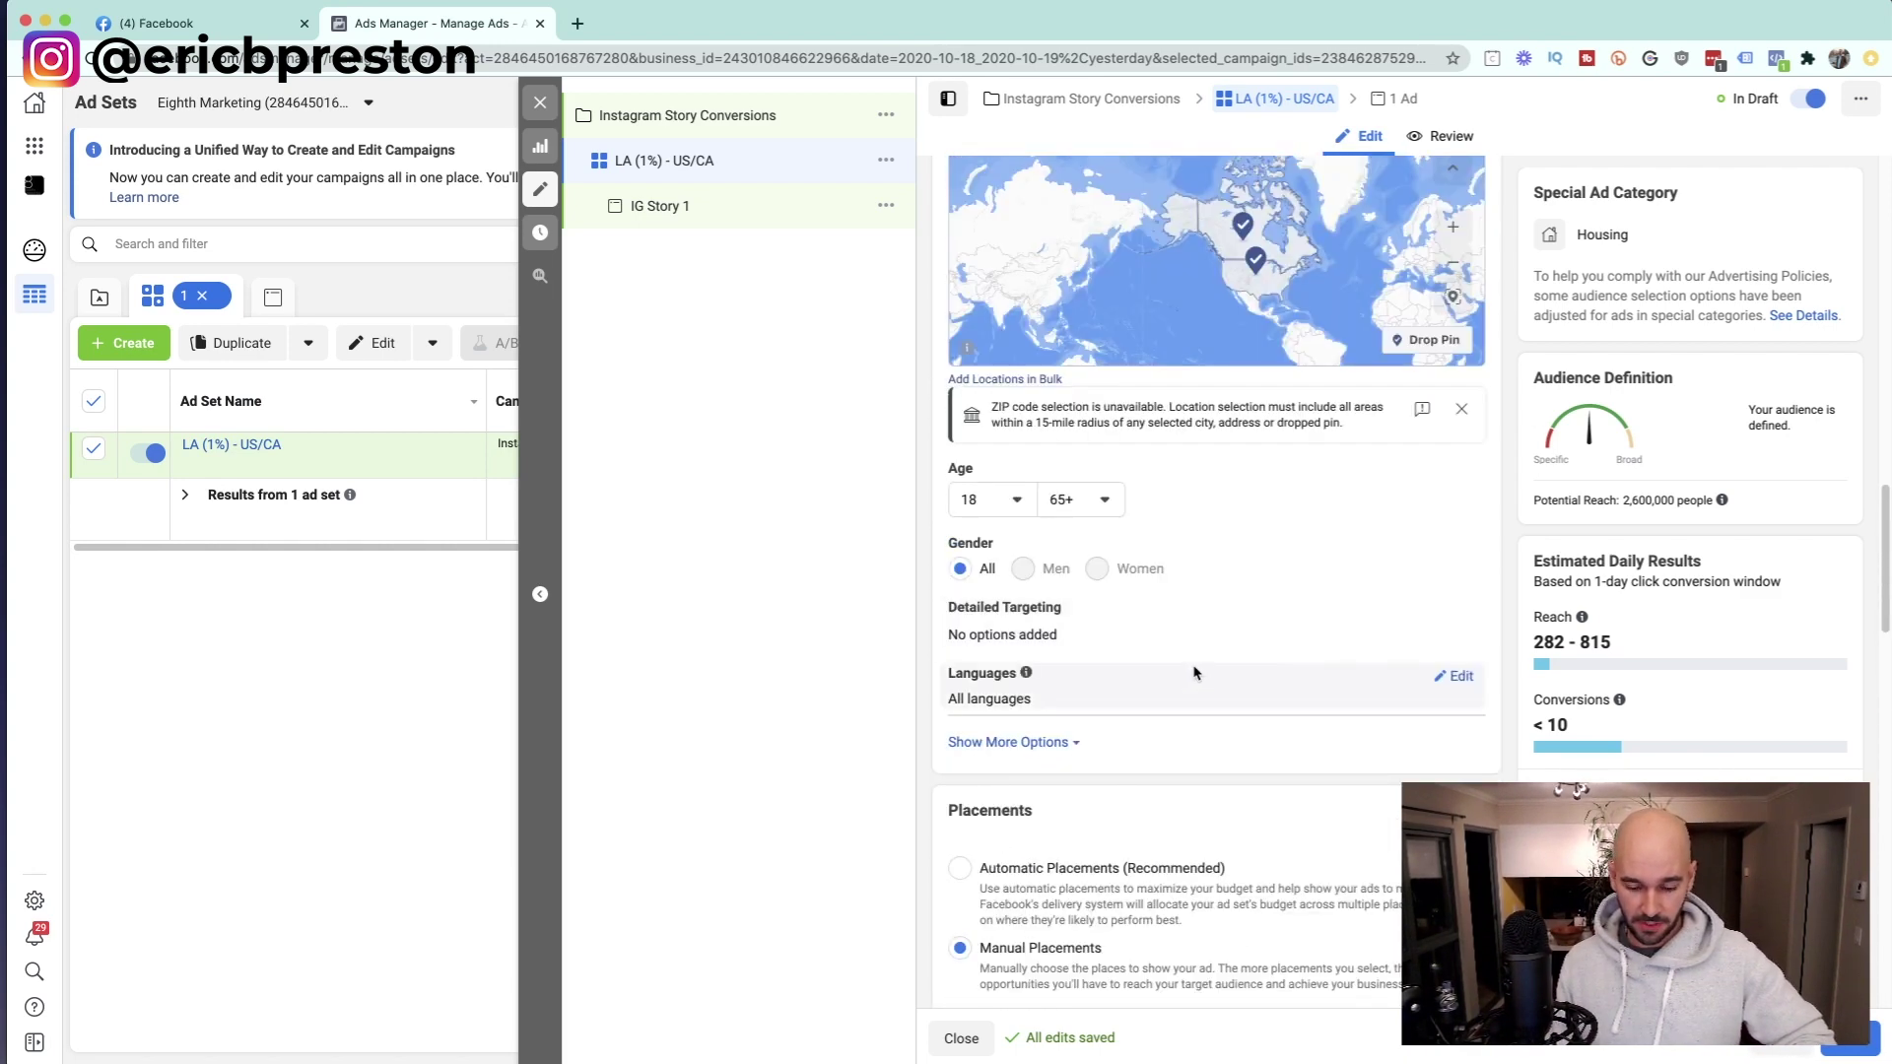
scroll(1194, 662, "down", 15)
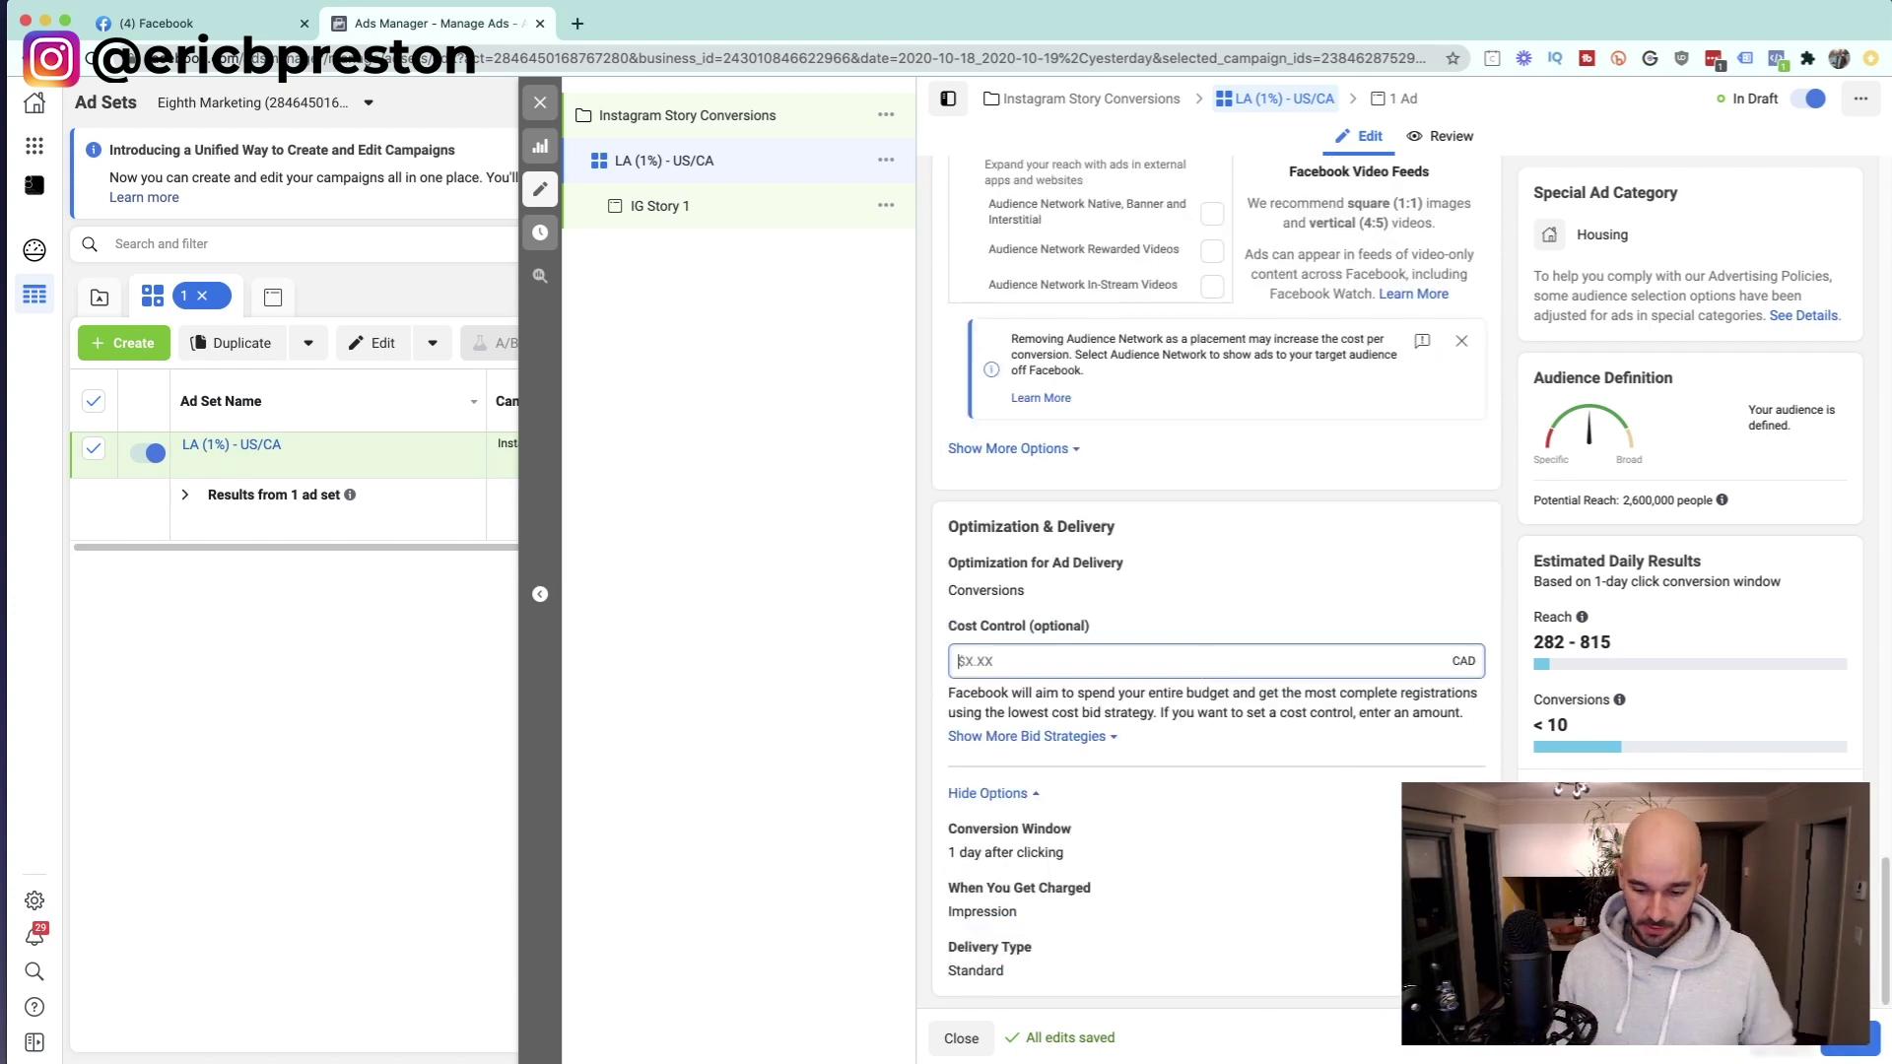
Step: Continue to the IG Story 1 ad and set its Facebook Page to the presenter's own Page, checking the linked Instagram account
left_click(1852, 1043)
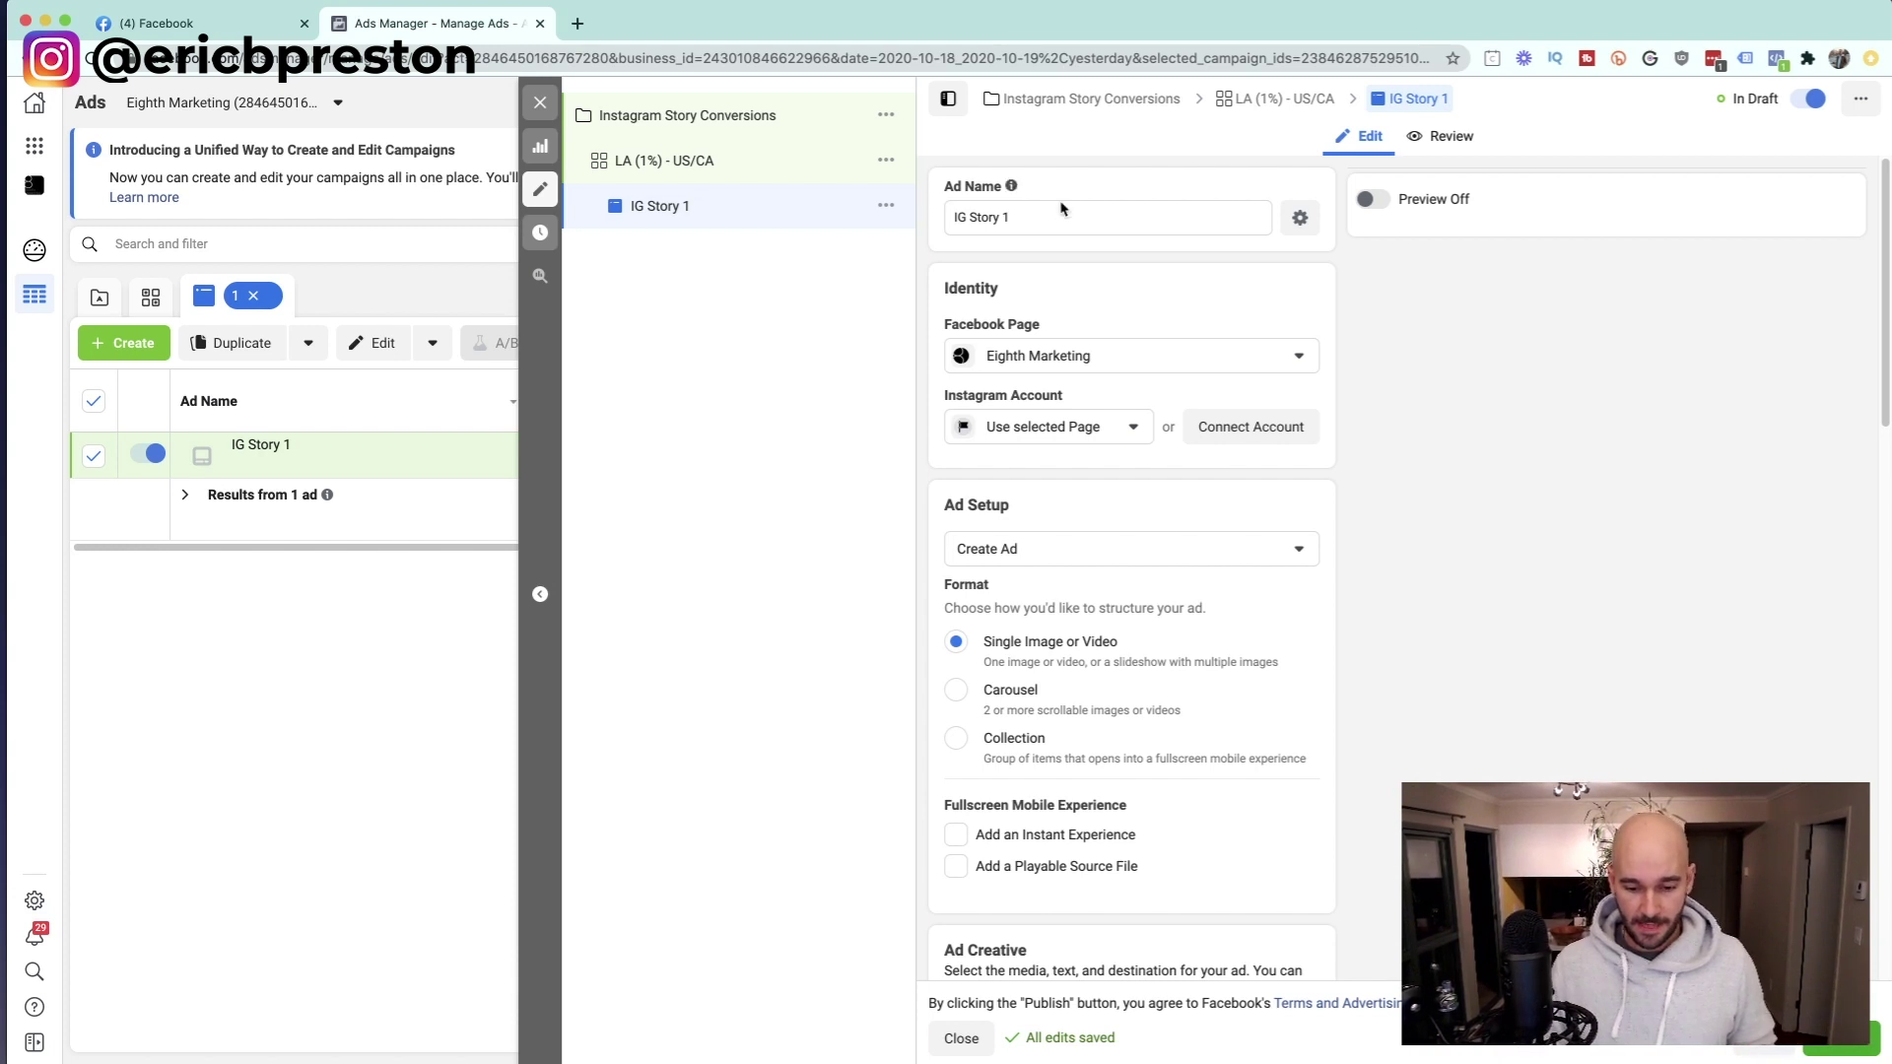
left_click(1060, 365)
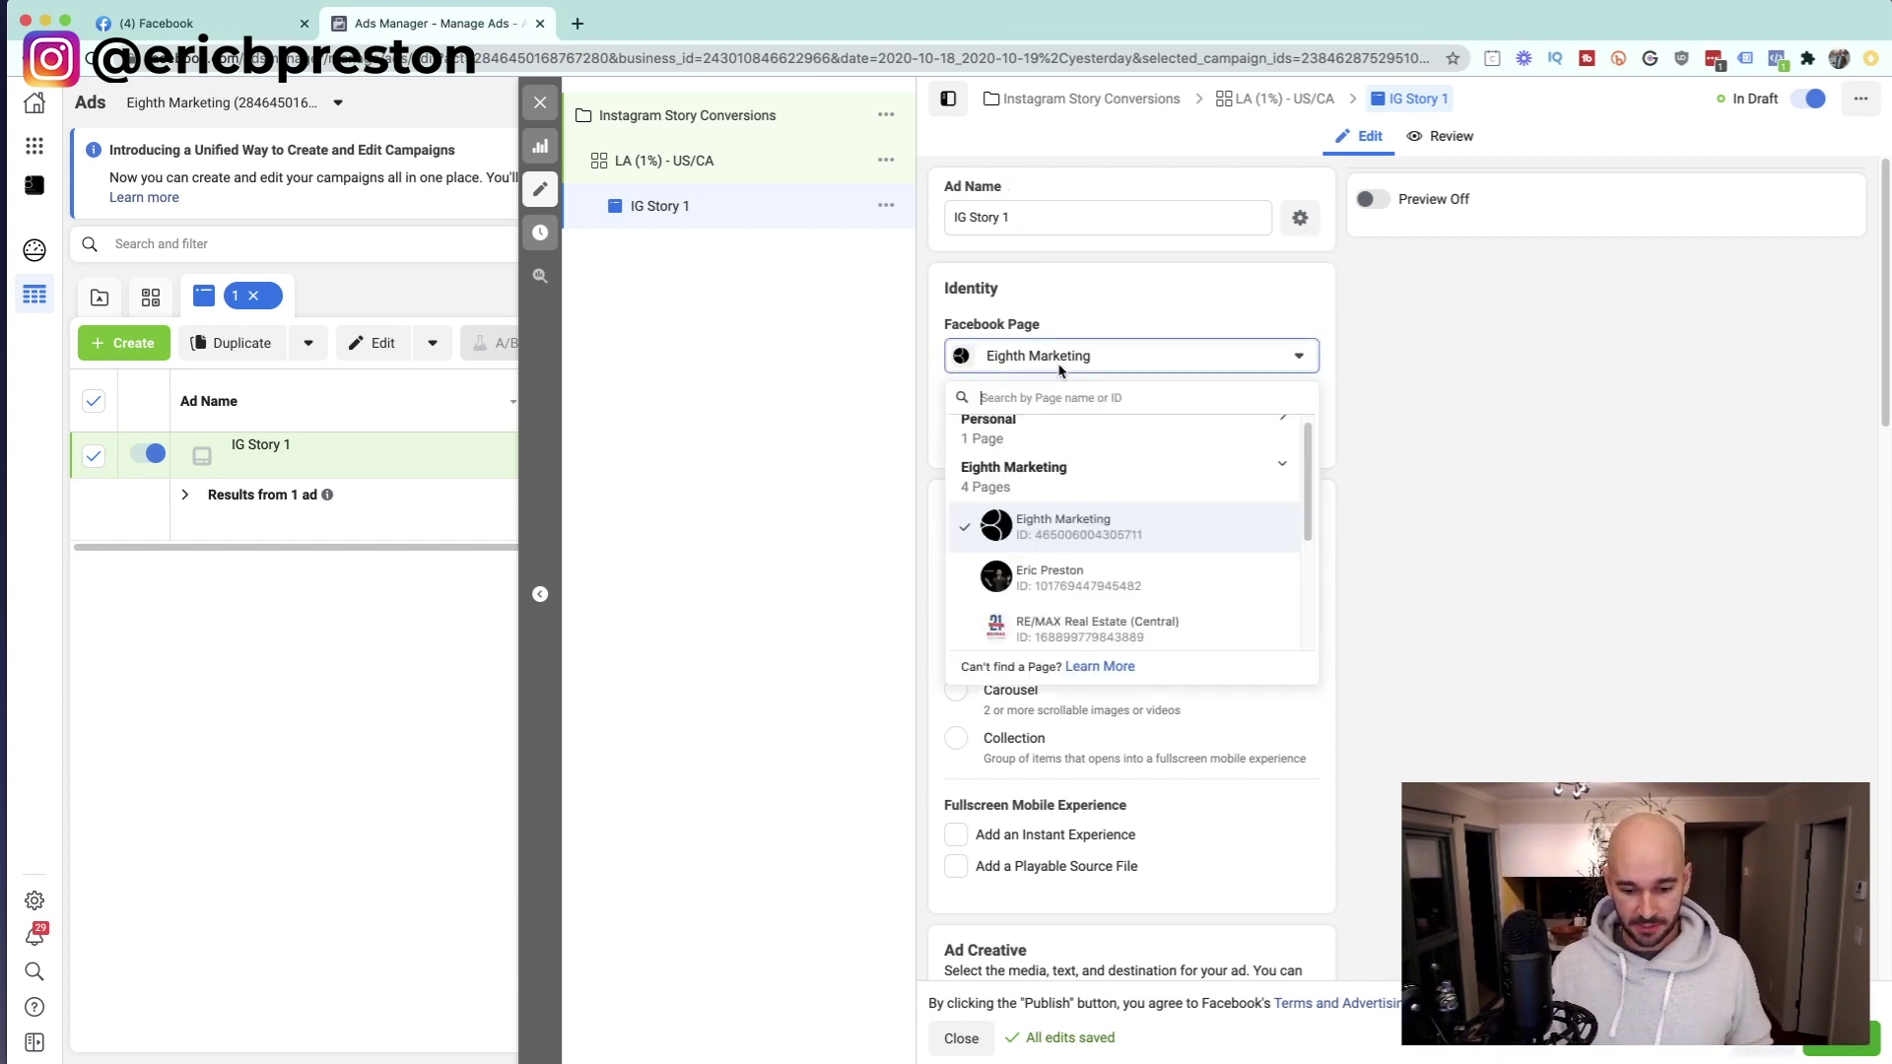
left_click(1086, 582)
left_click(1071, 427)
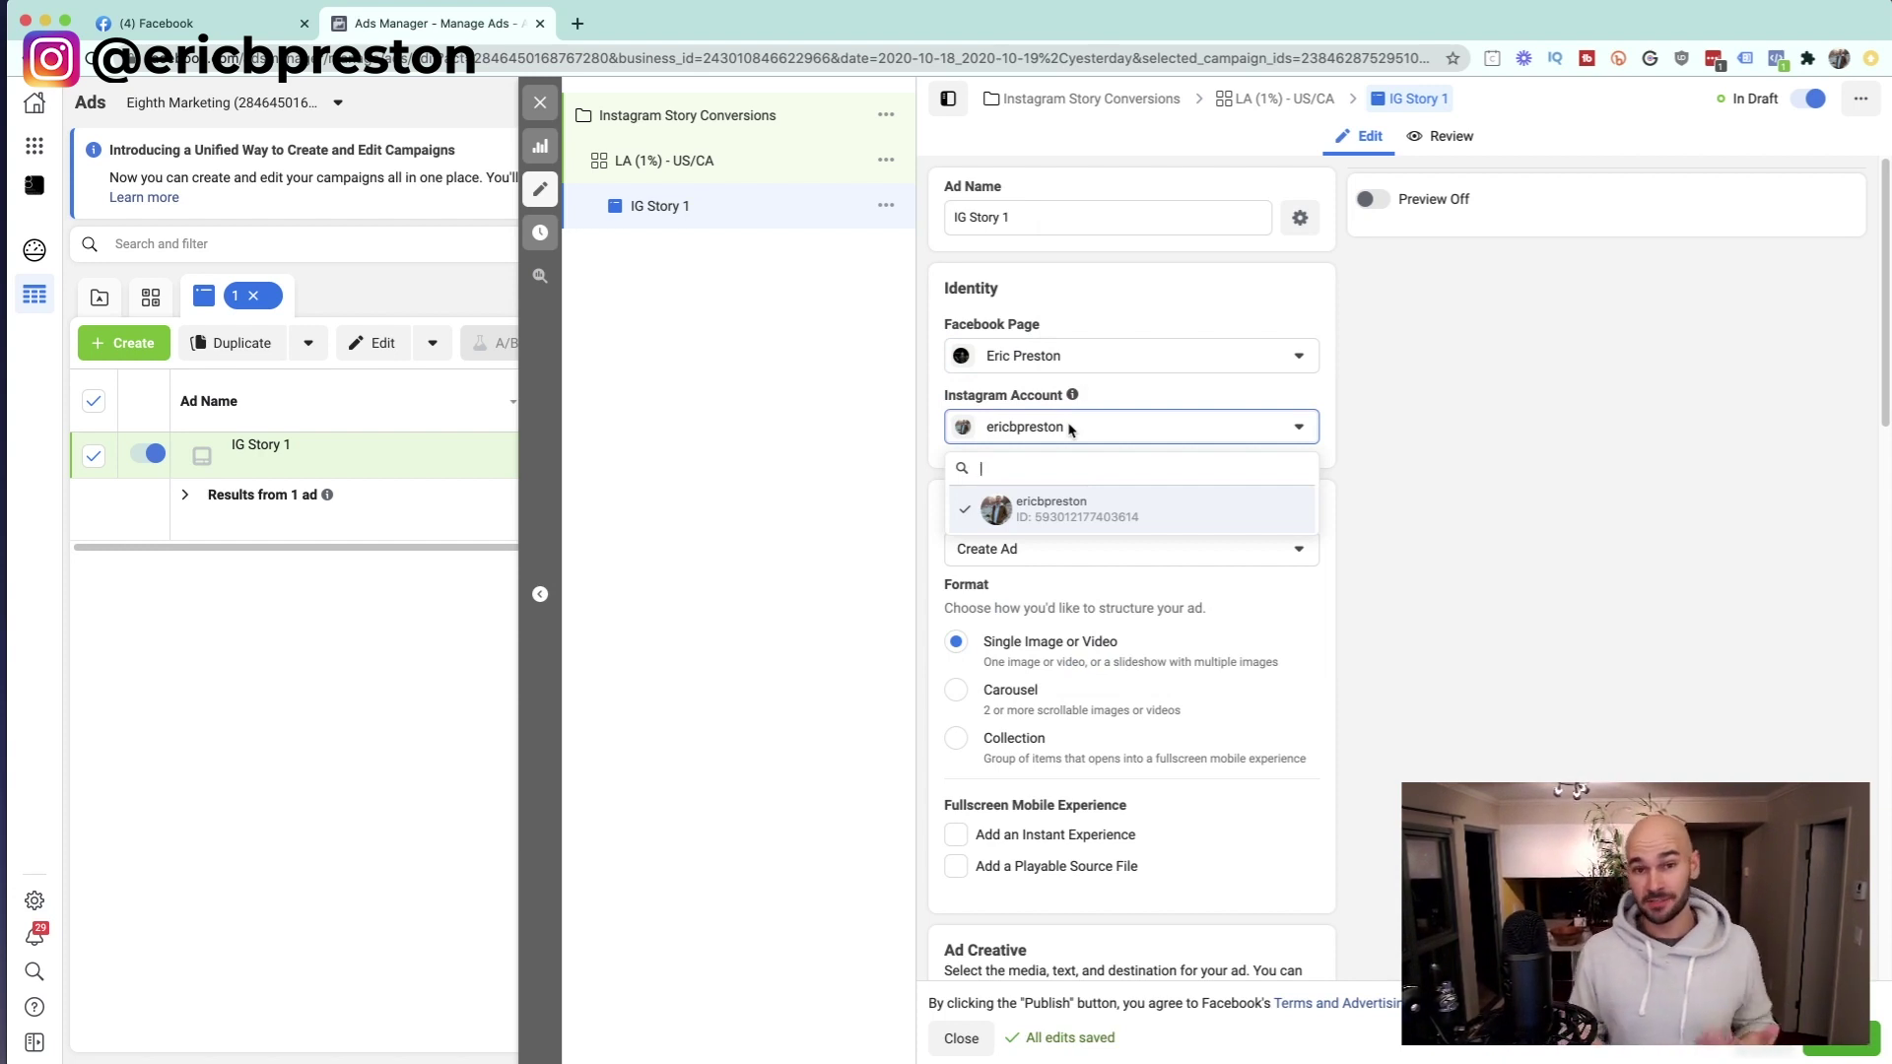
left_click(717, 392)
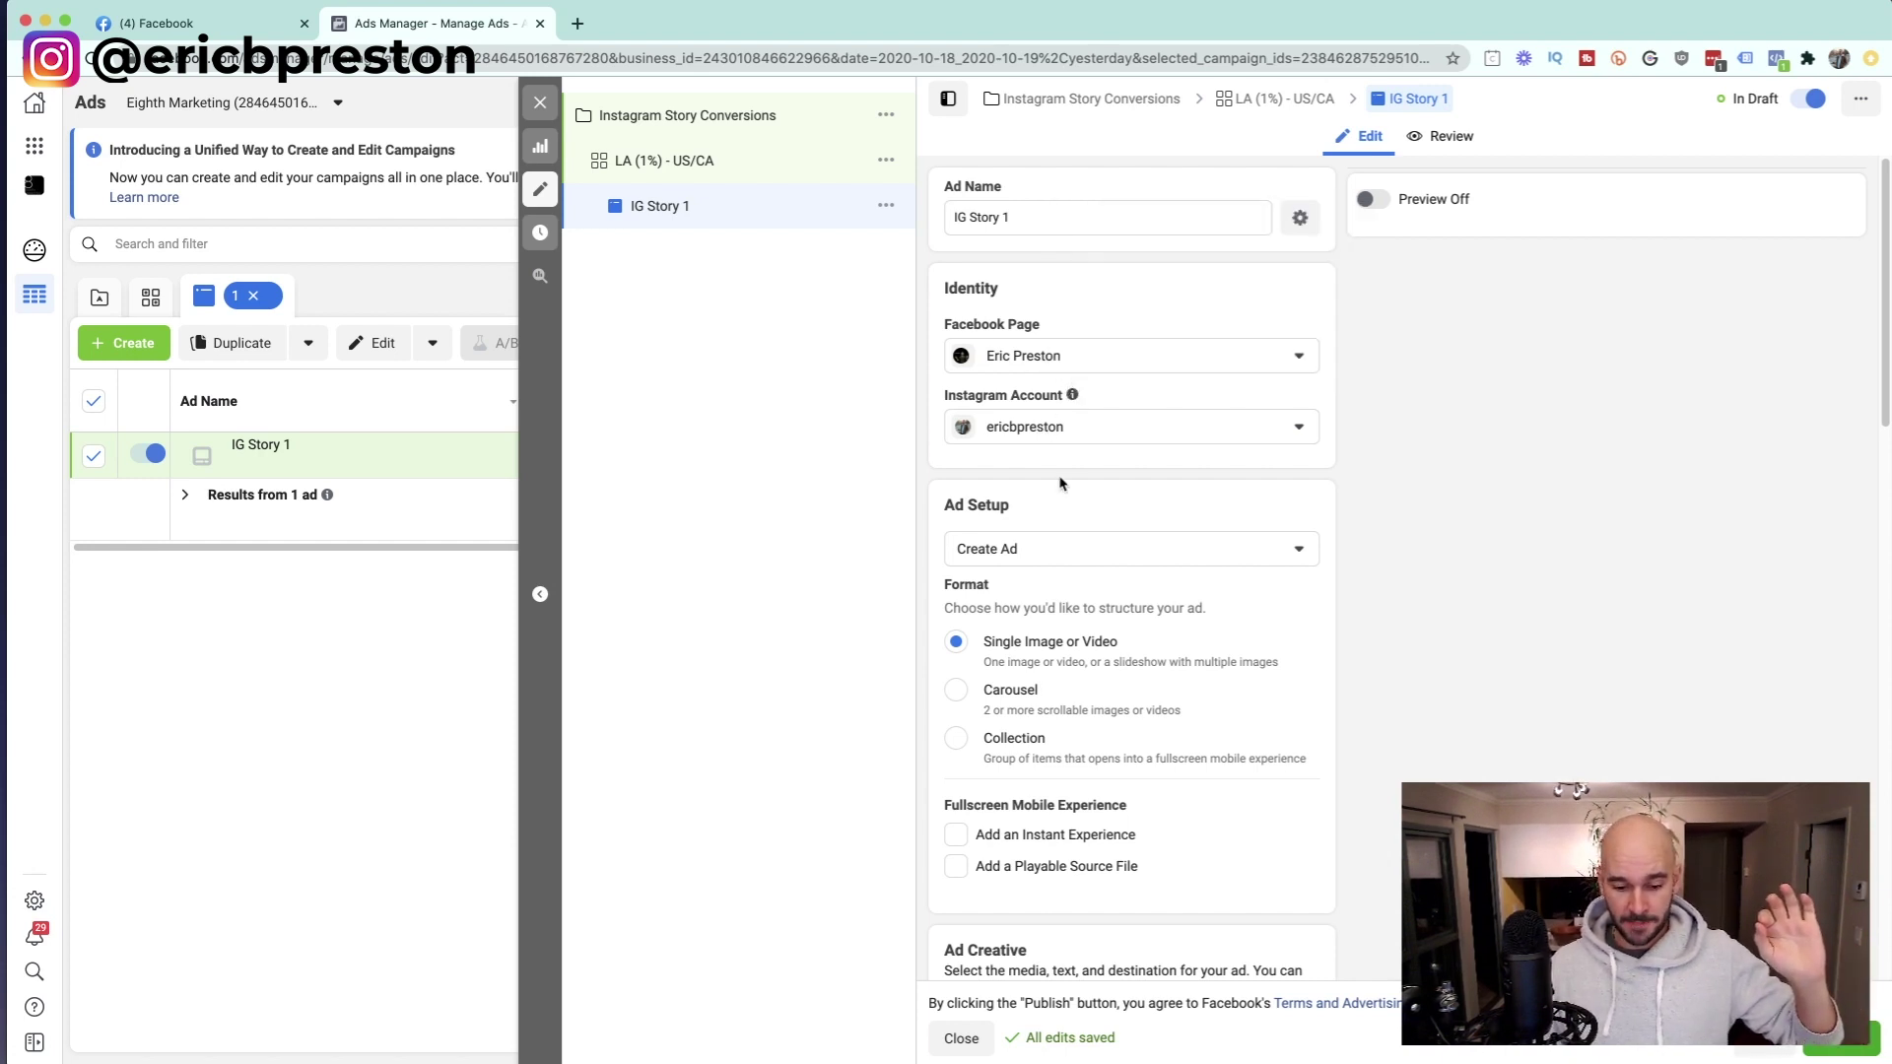
Step: Upload the video C0057.MP4 from the Desktop folder as the ad's media
scroll(1060, 483, "down", 2)
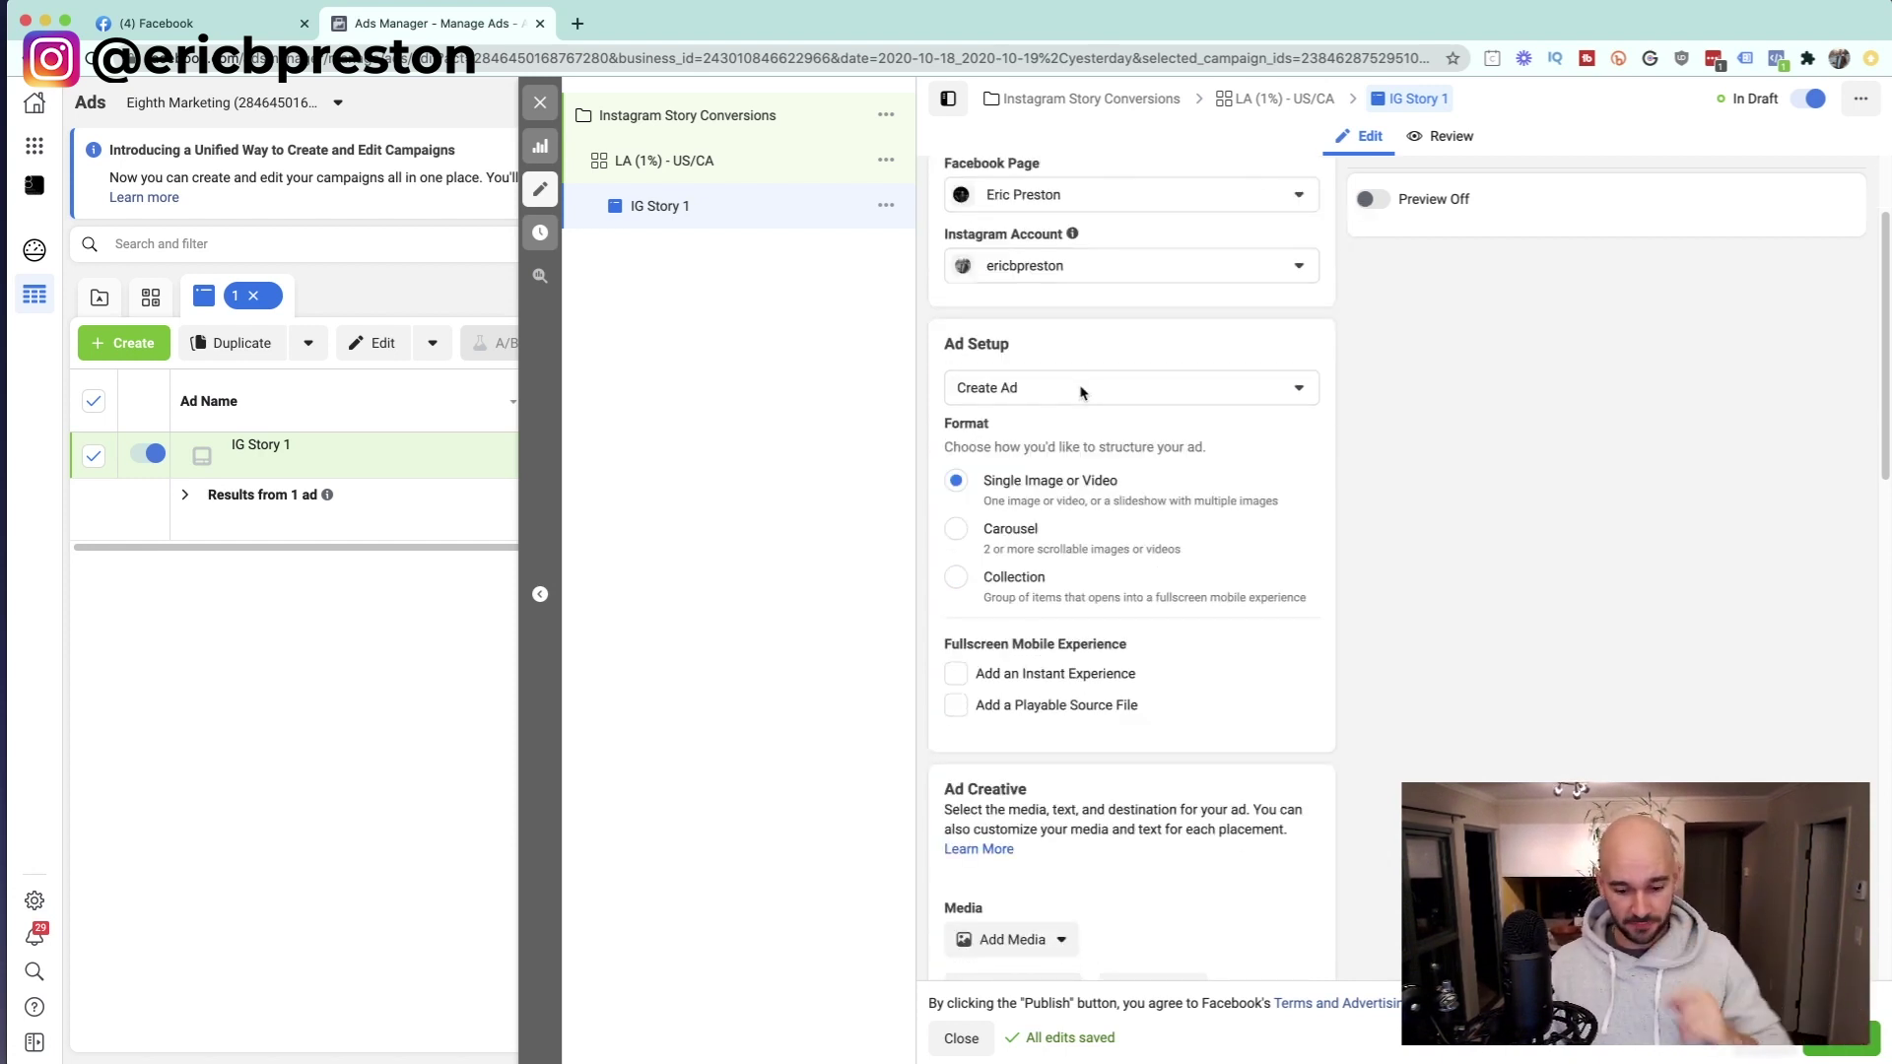
scroll(1084, 414, "down", 5)
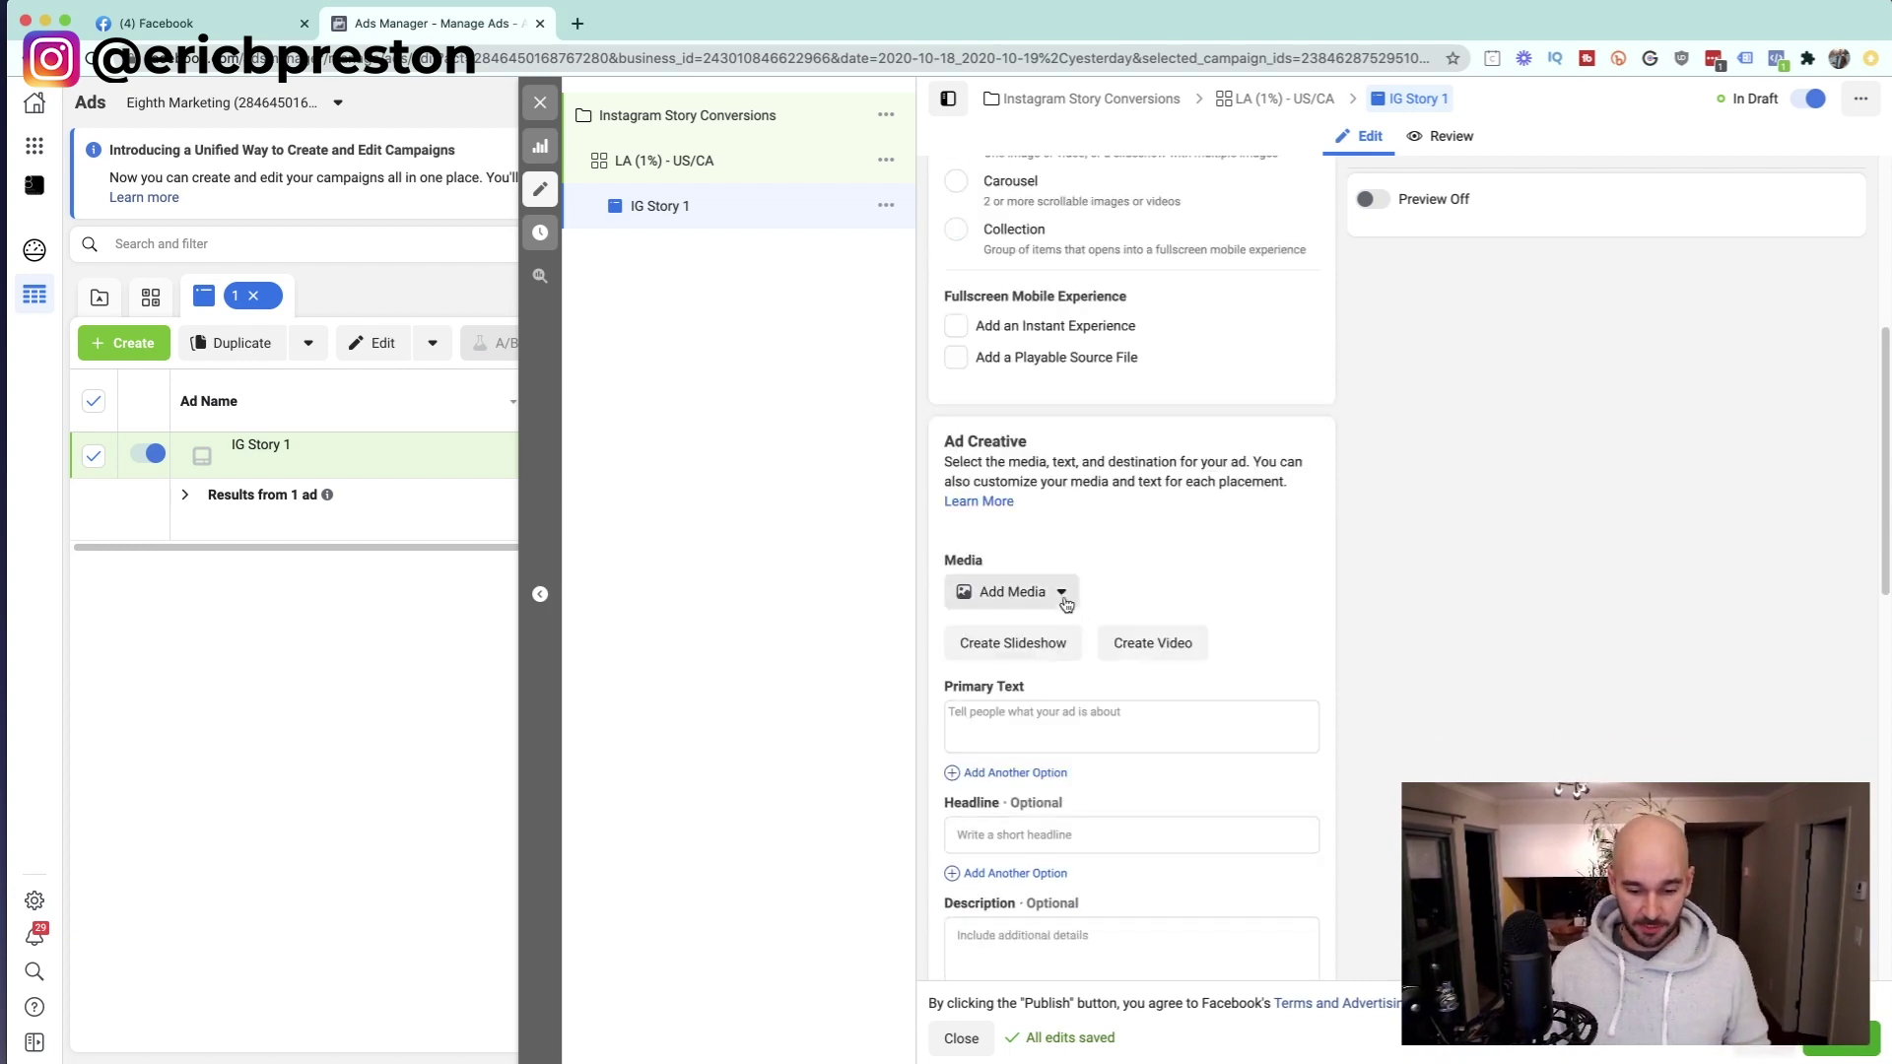
left_click(1041, 602)
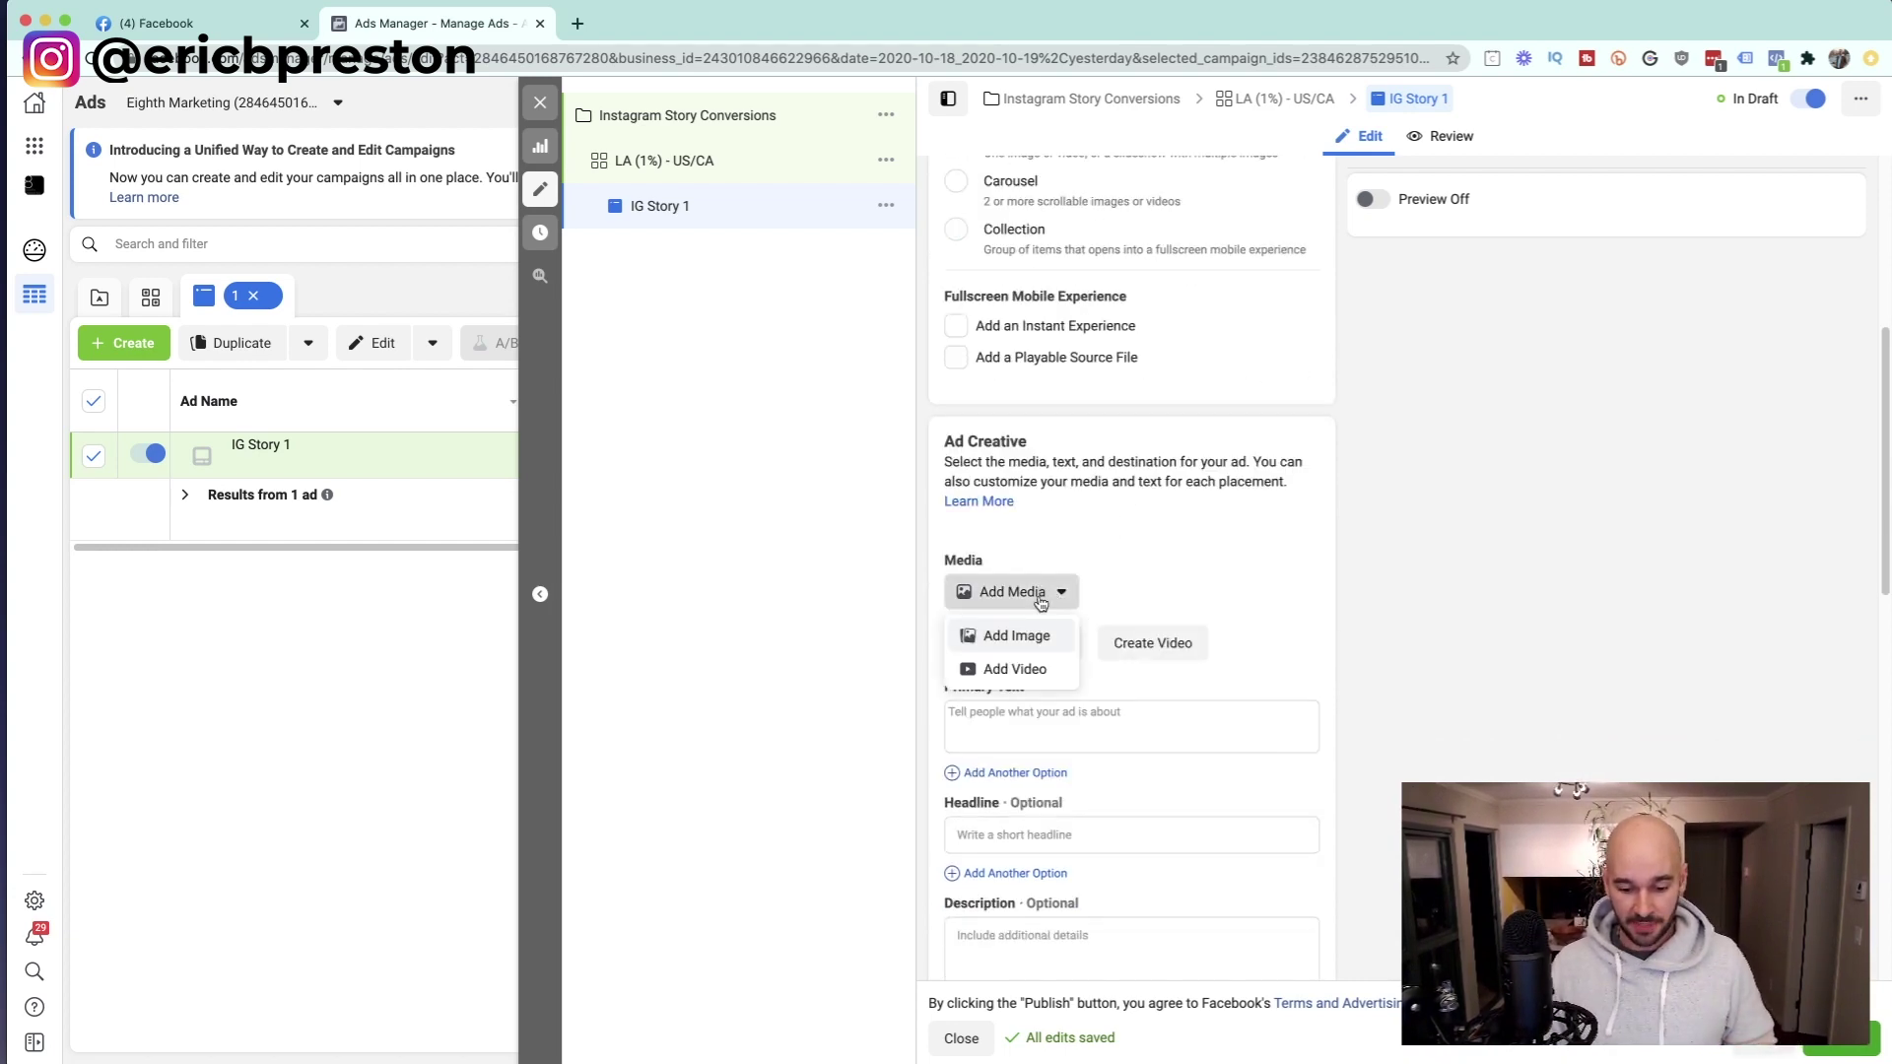
left_click(1029, 672)
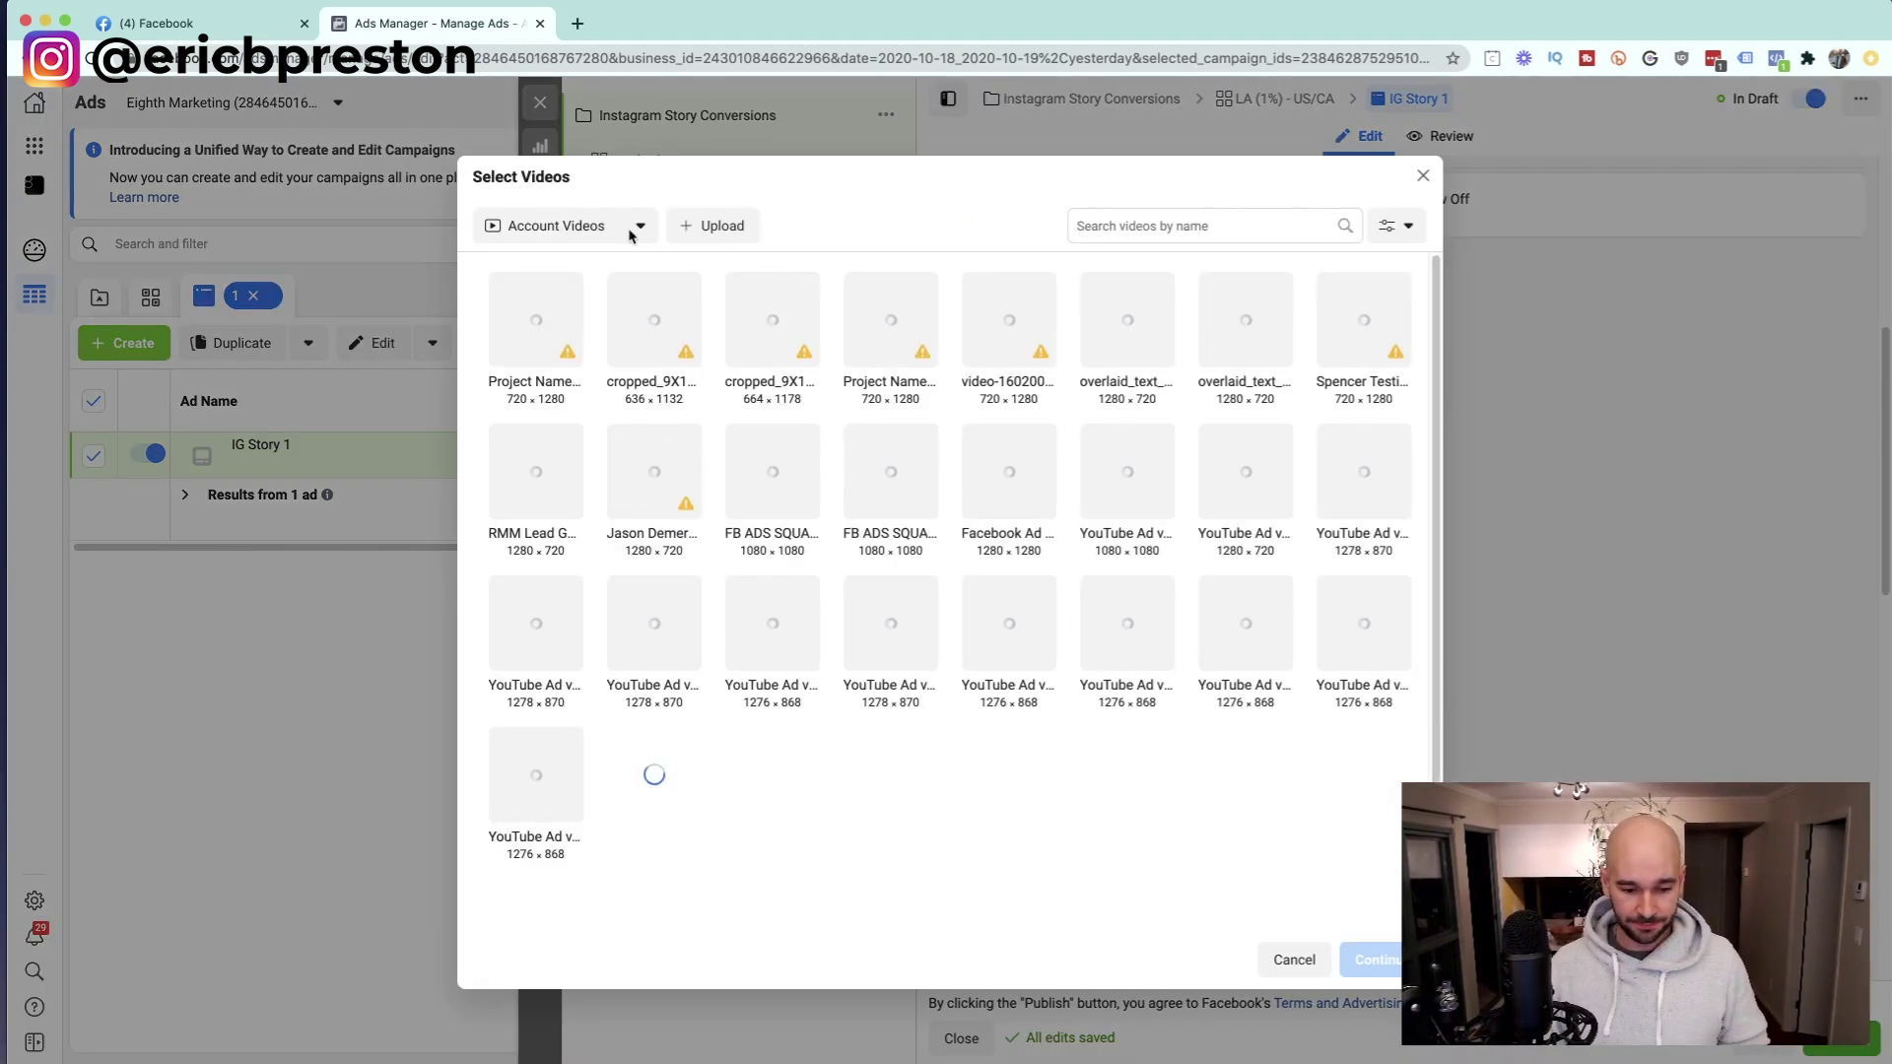
left_click(749, 235)
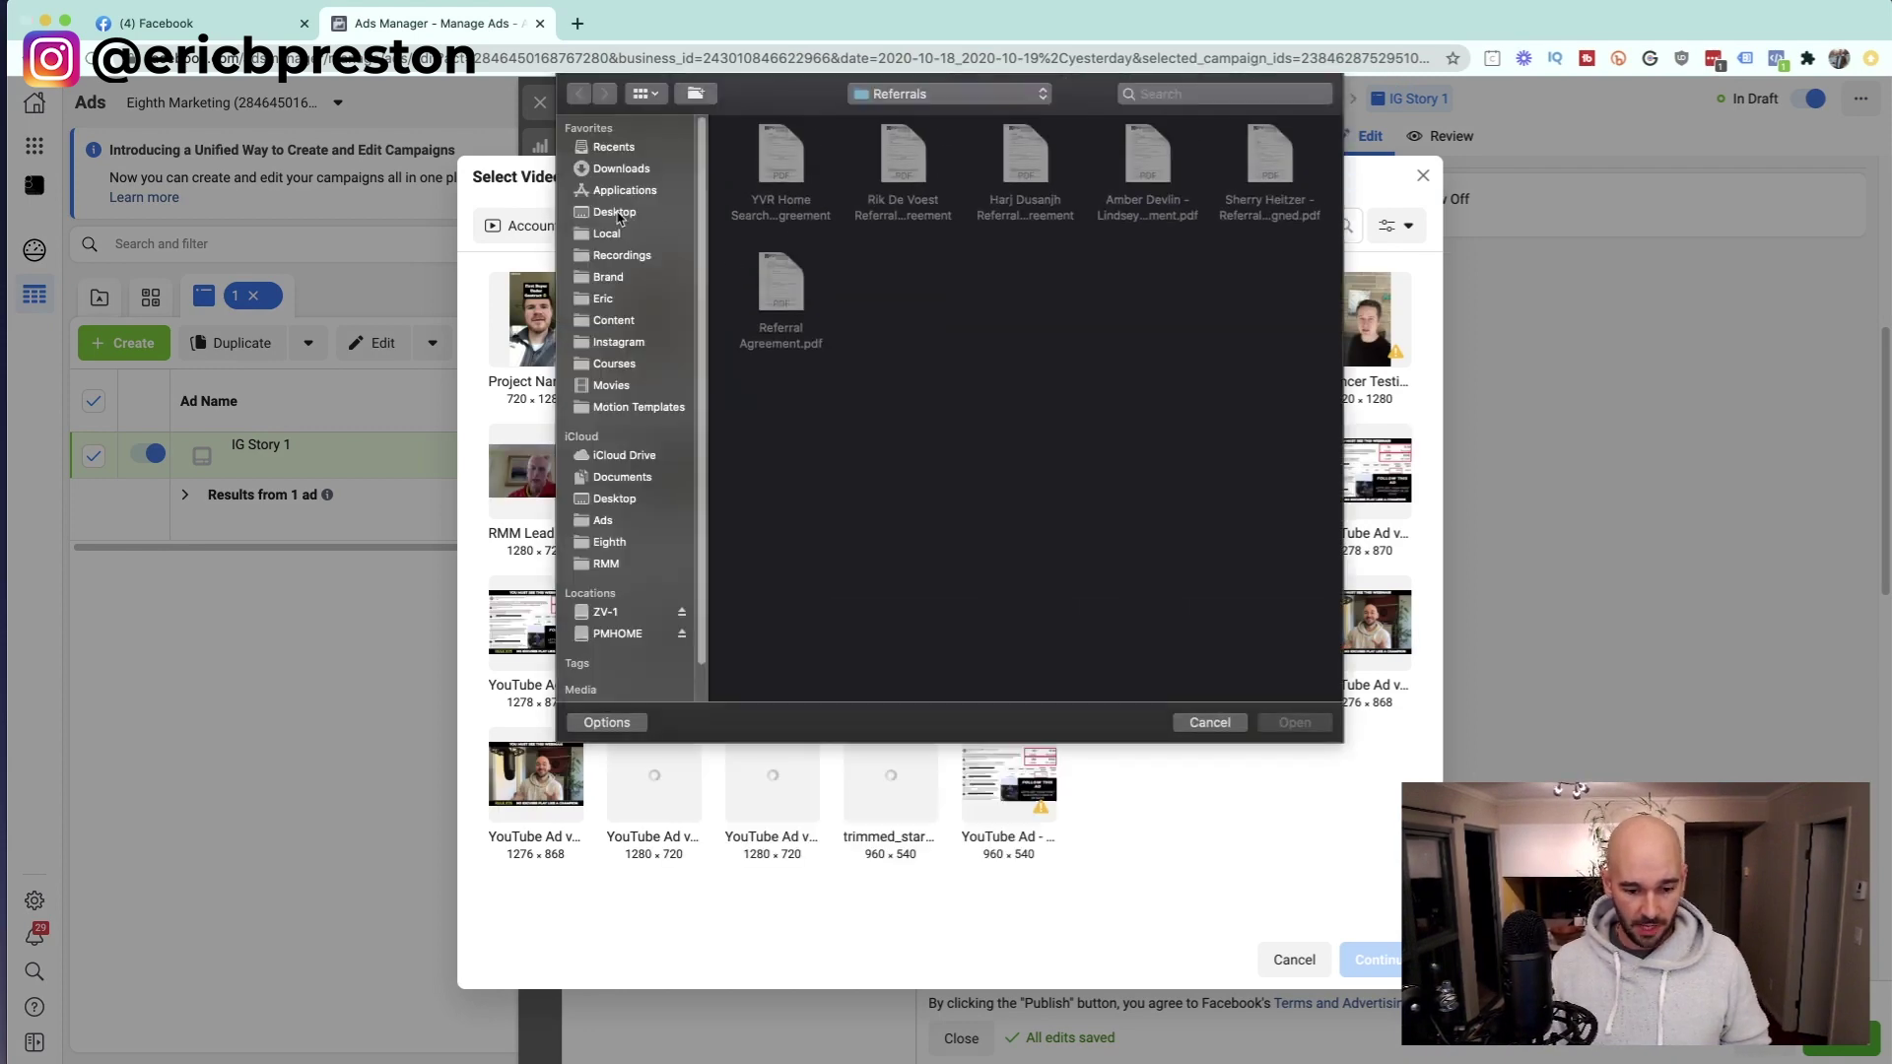
left_click(615, 211)
left_click(780, 158)
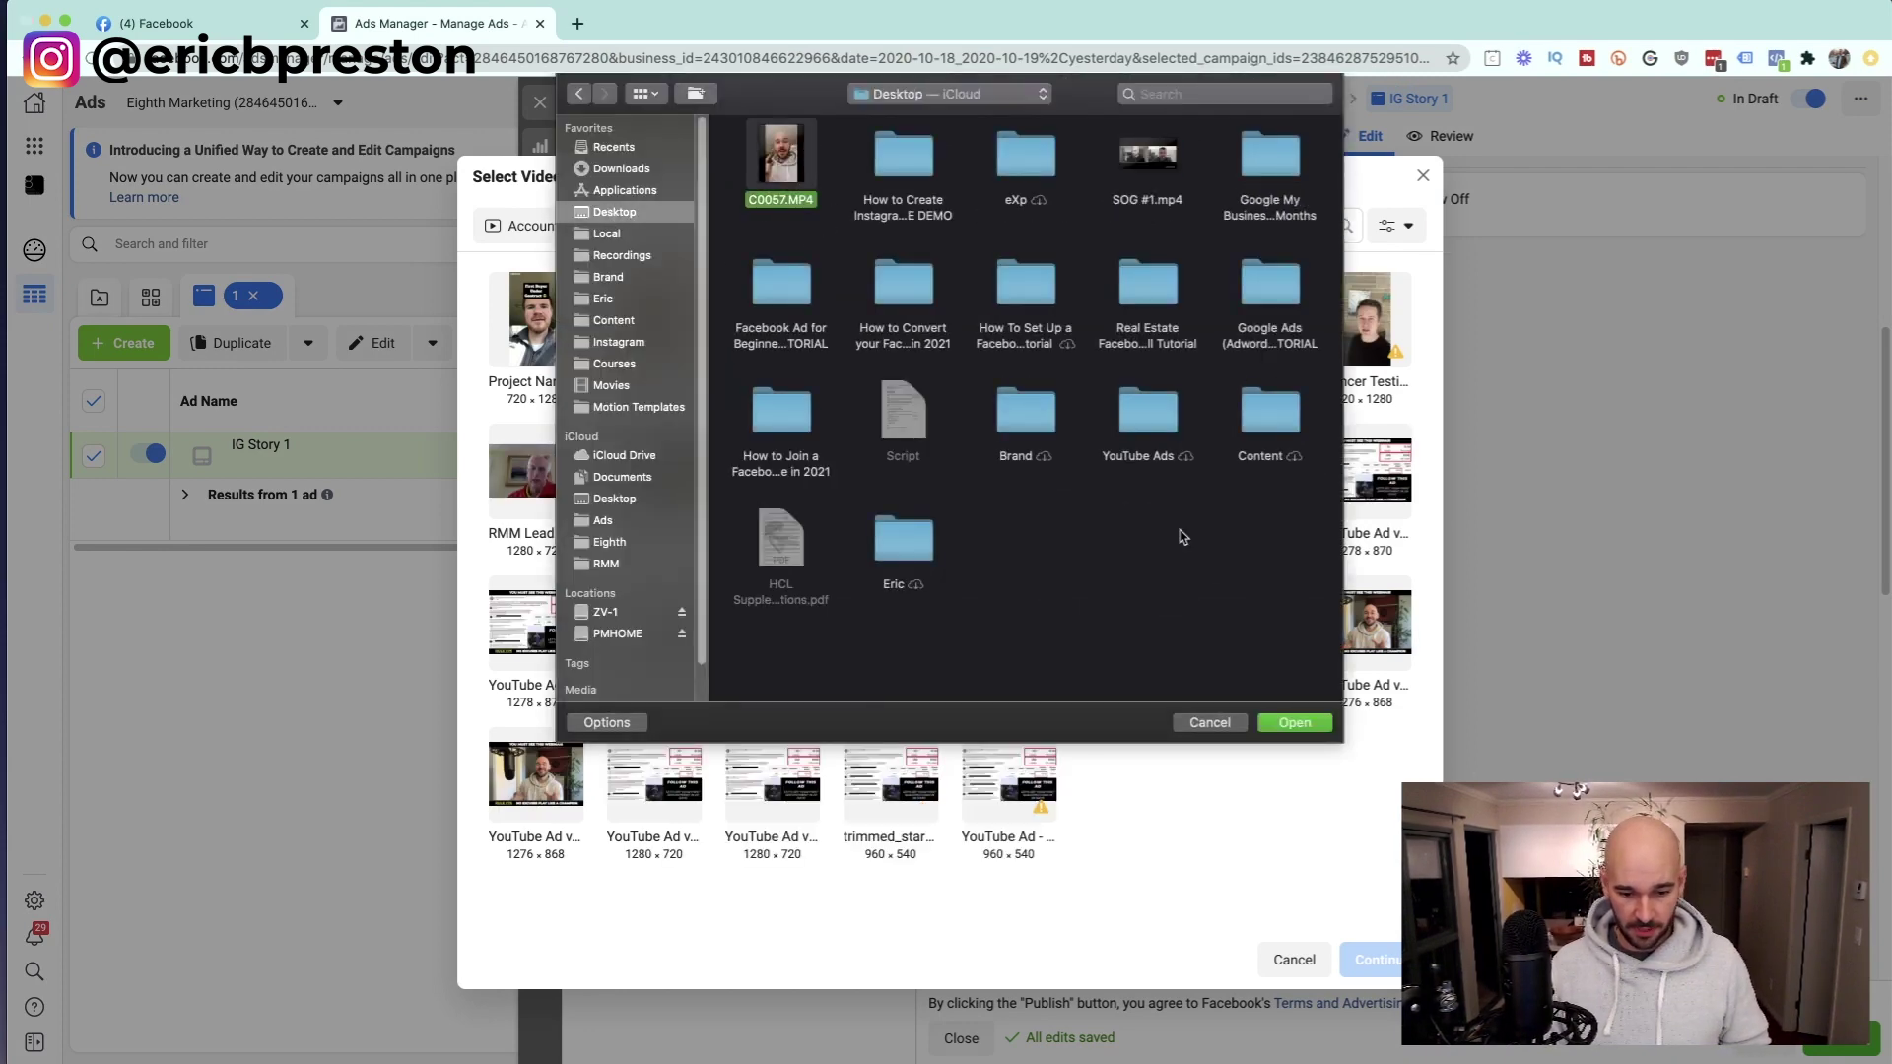
left_click(1295, 722)
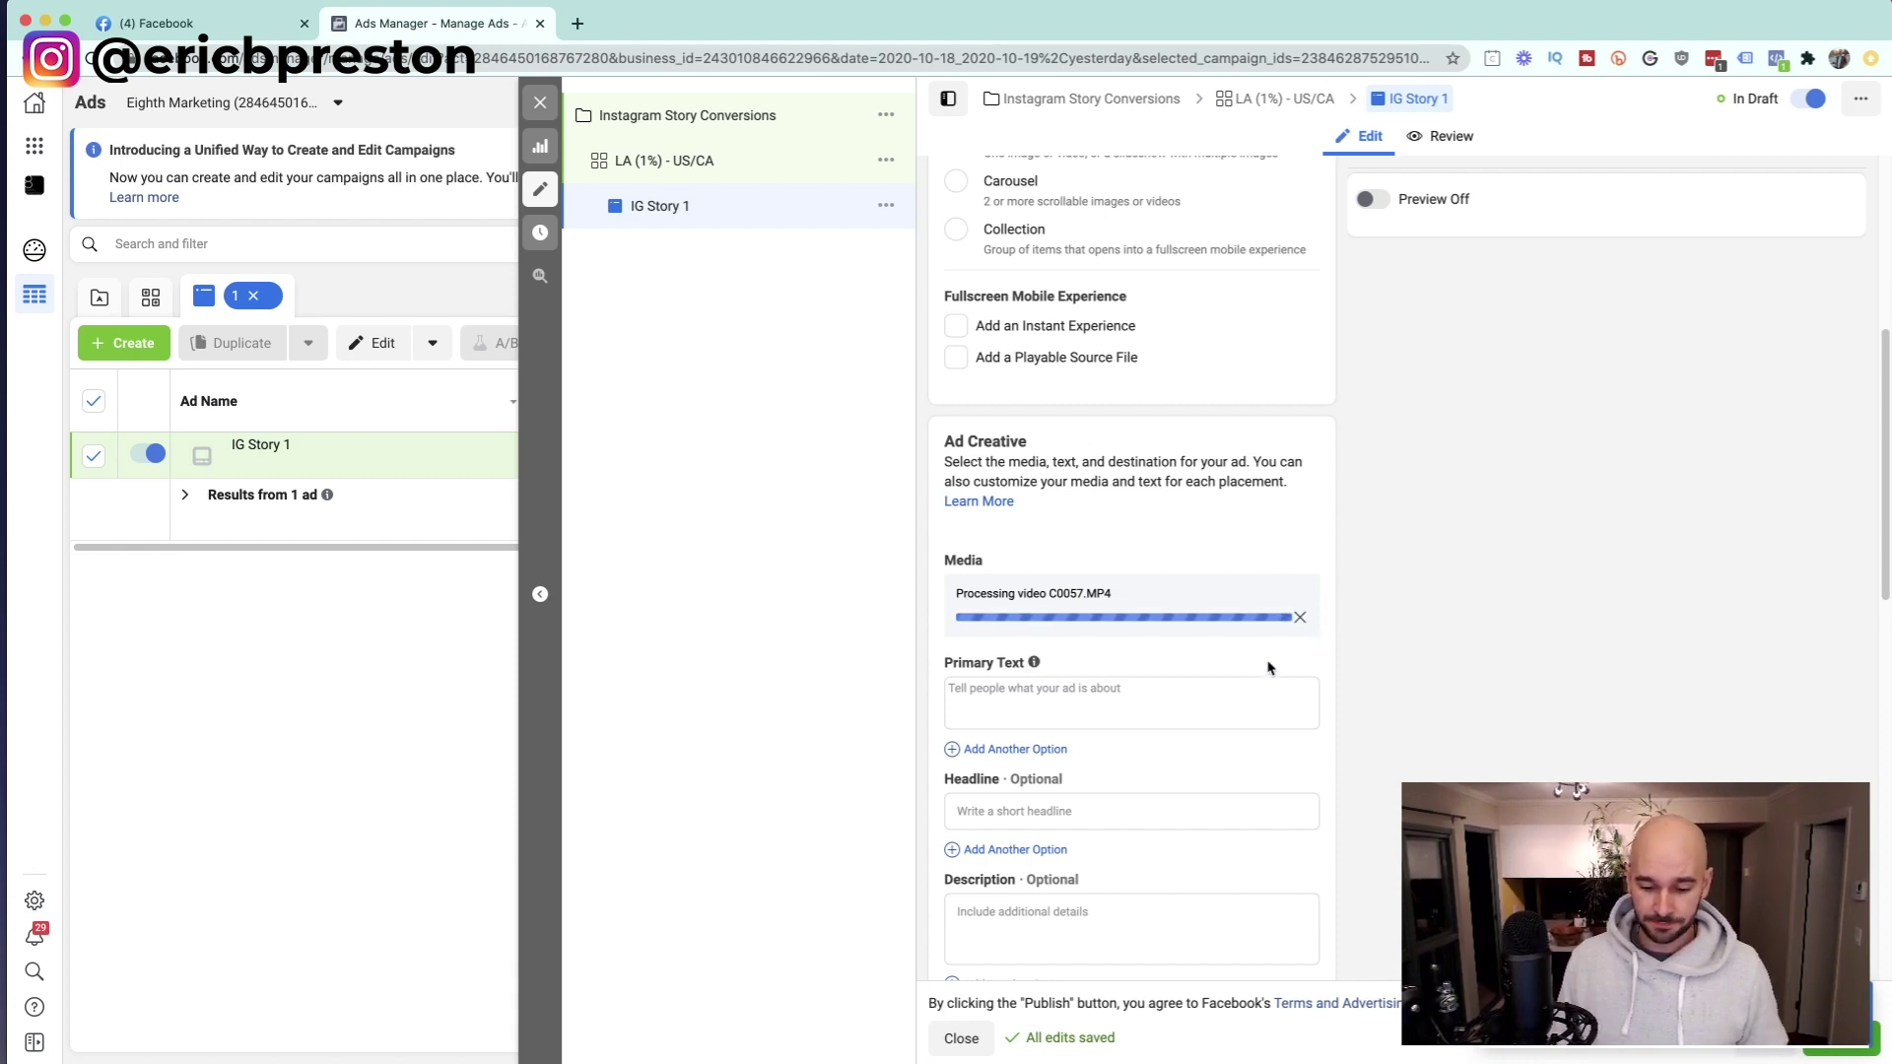
Step: Write the ad's primary text promoting the FREE Masterclass, ending it with "find out how I did it and how you can too."
left_click(1242, 687)
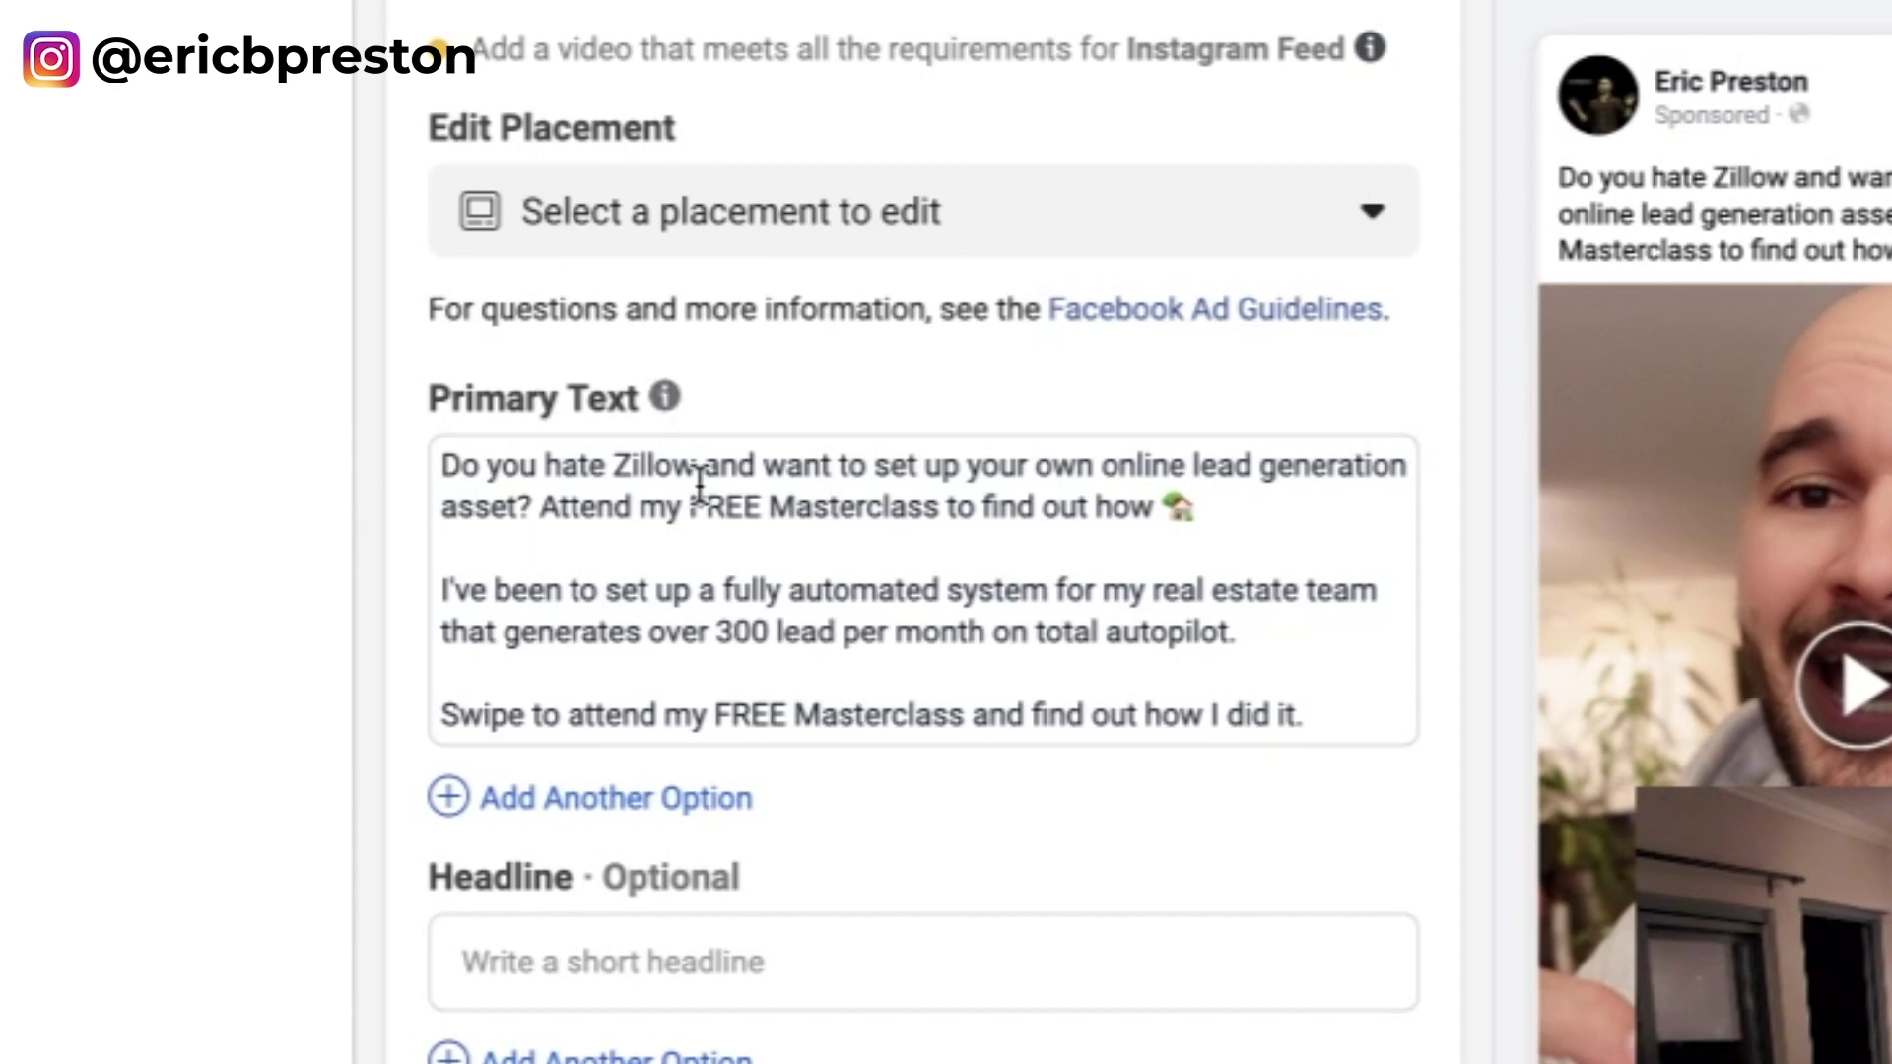
left_click(1351, 718)
key("BackSpace")
type("and how you can too.")
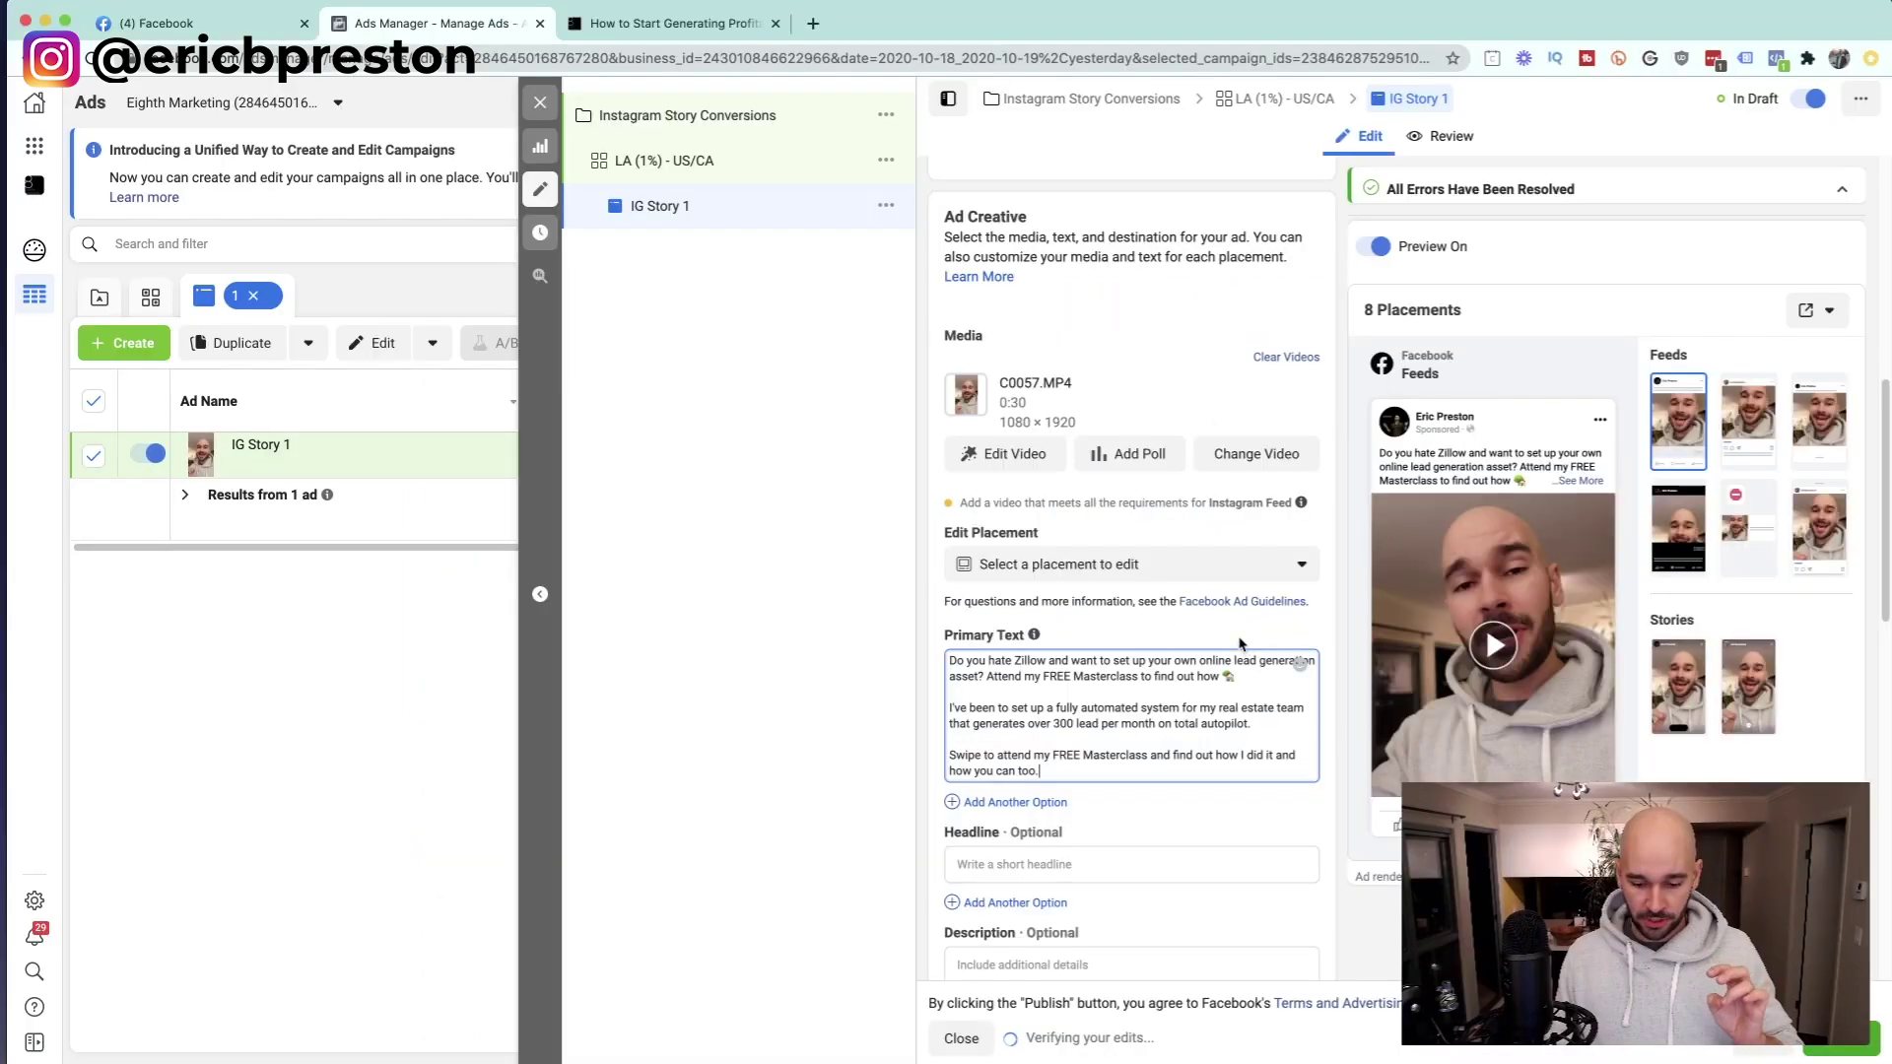
Step: Preview the ad as an Instagram Story and look at the editing options for that placement
scroll(1017, 325, "down", 3)
left_click(1173, 672)
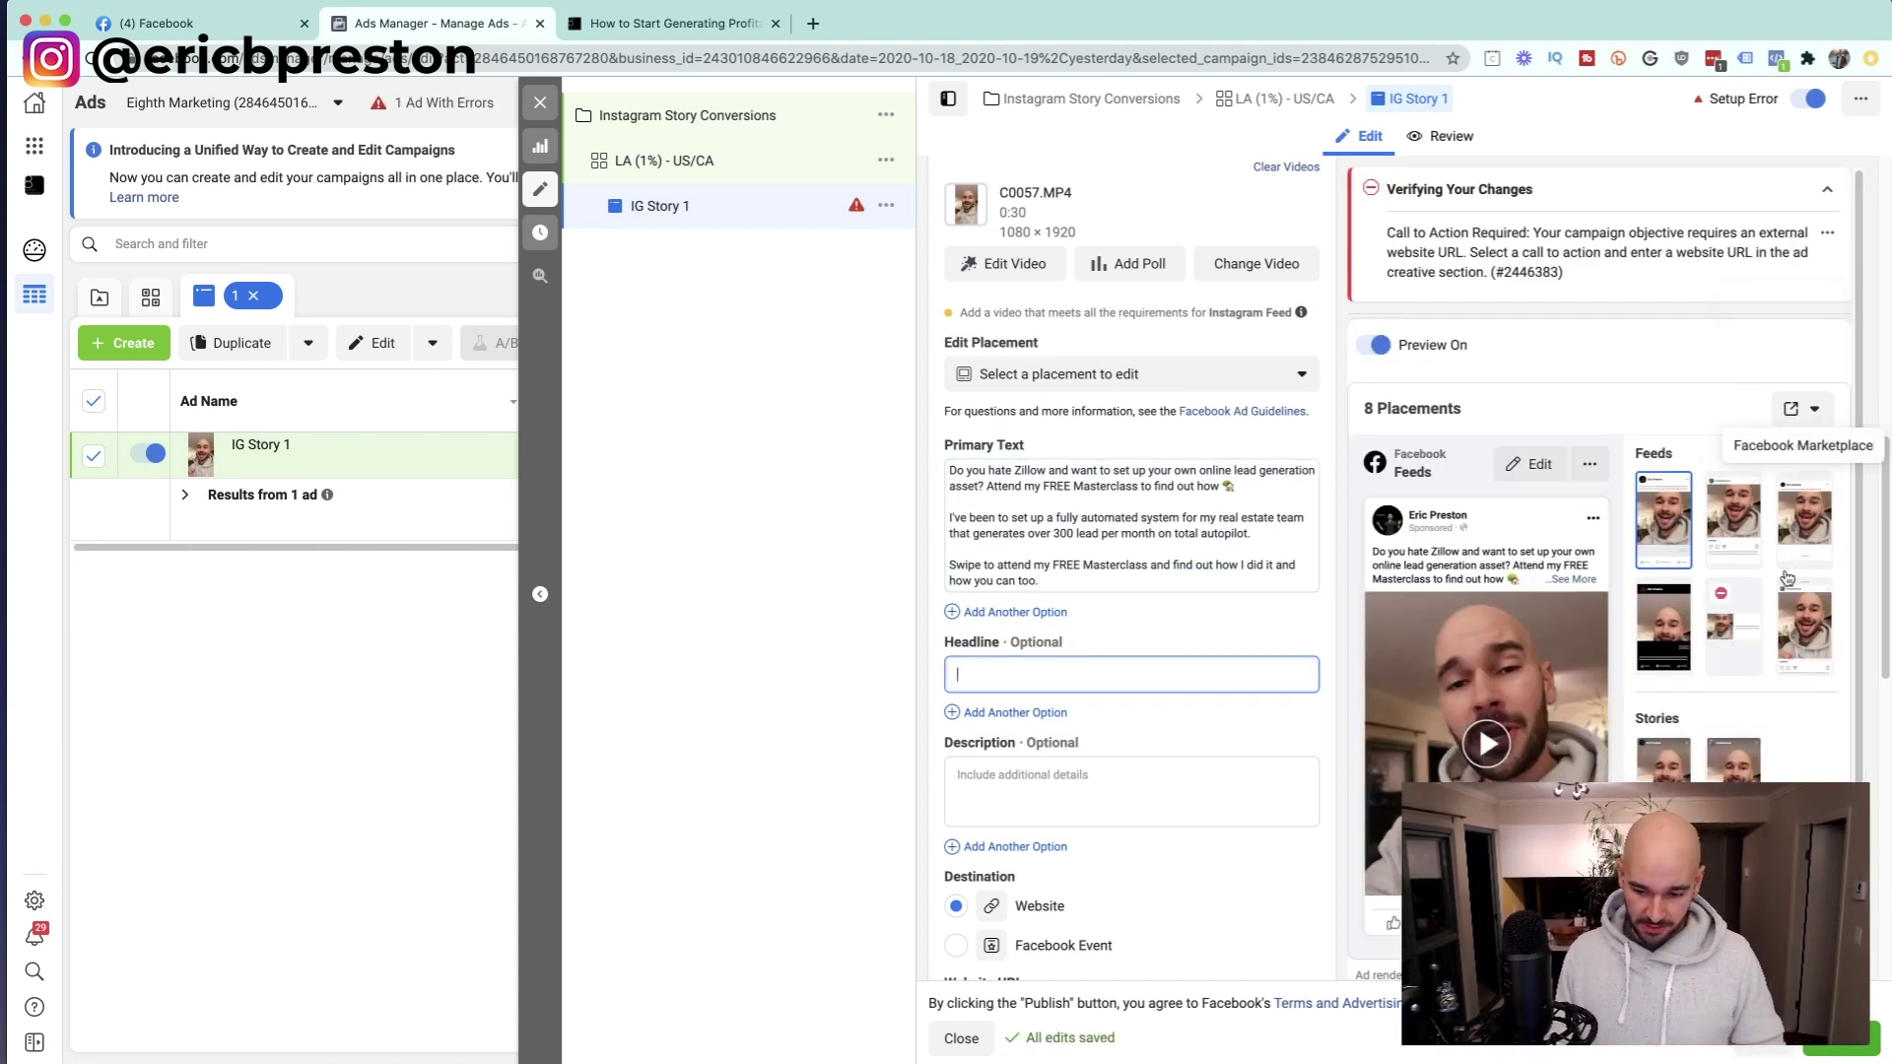
left_click(1734, 754)
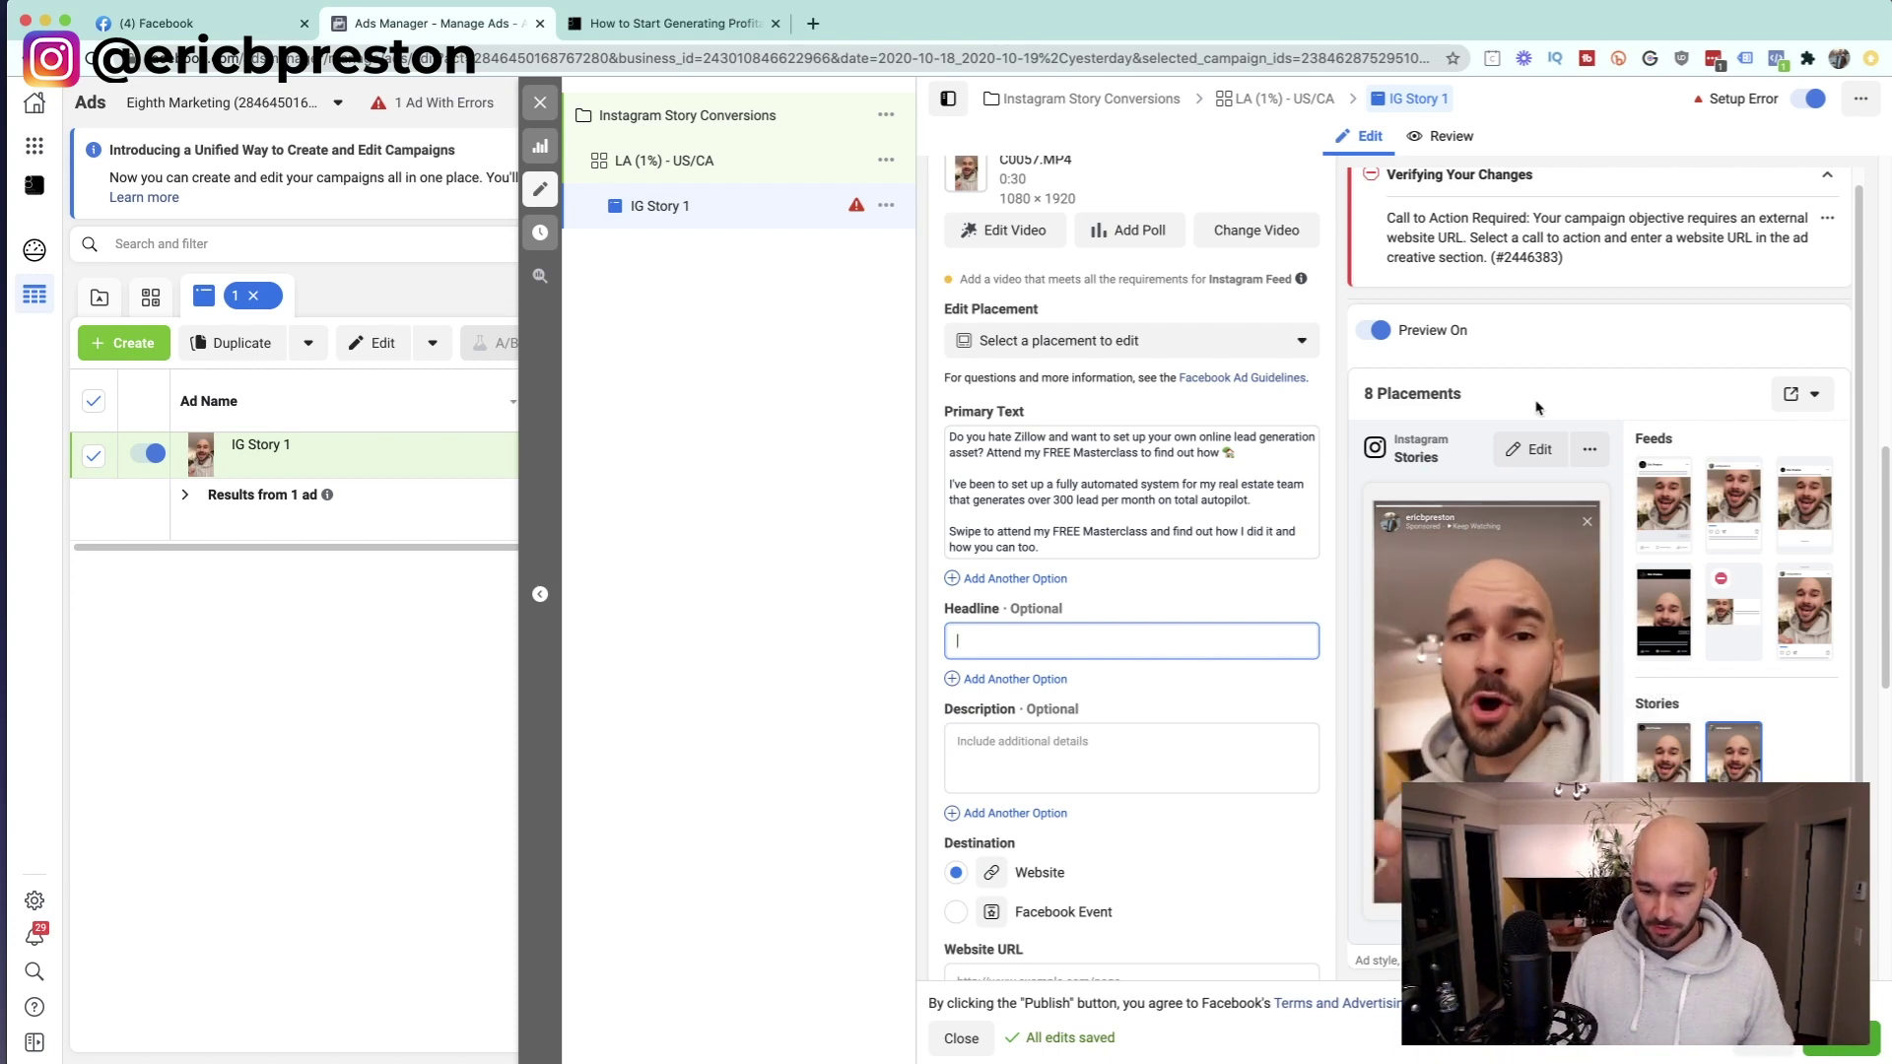
left_click(1530, 449)
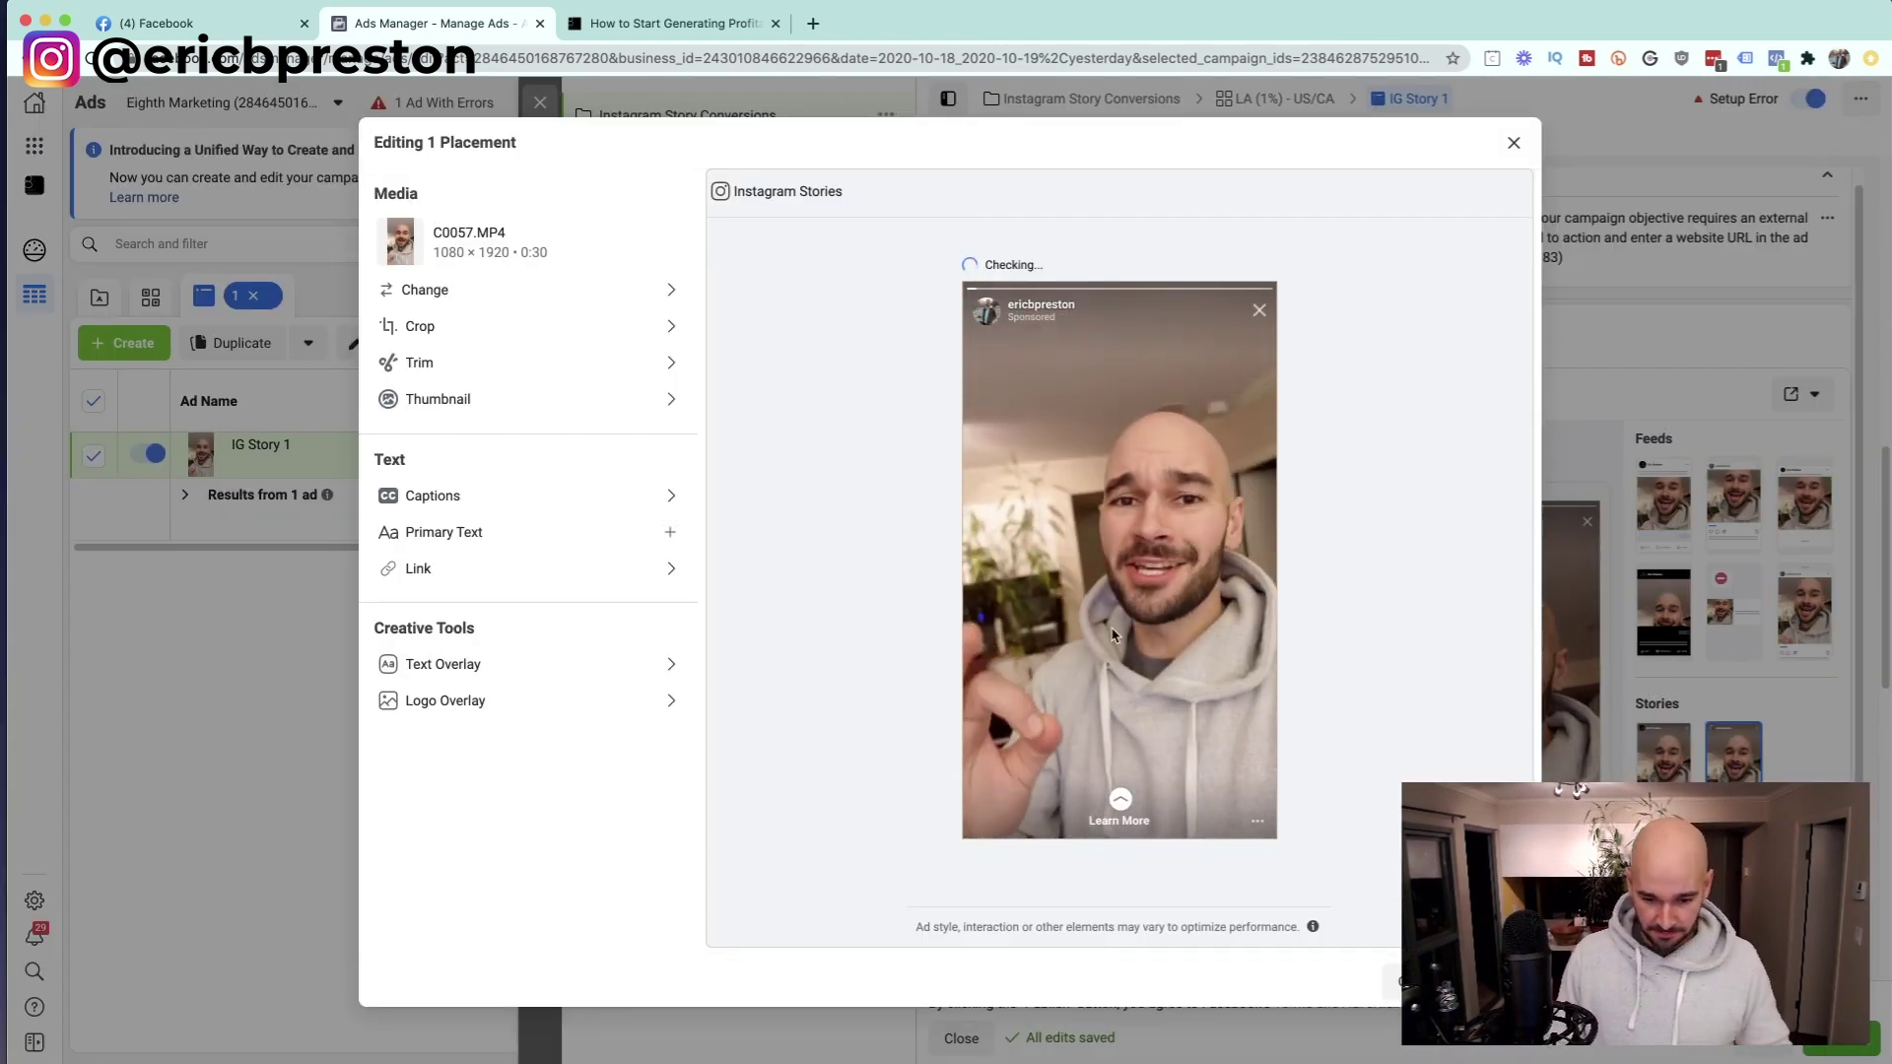
key("Escape")
left_click(994, 646)
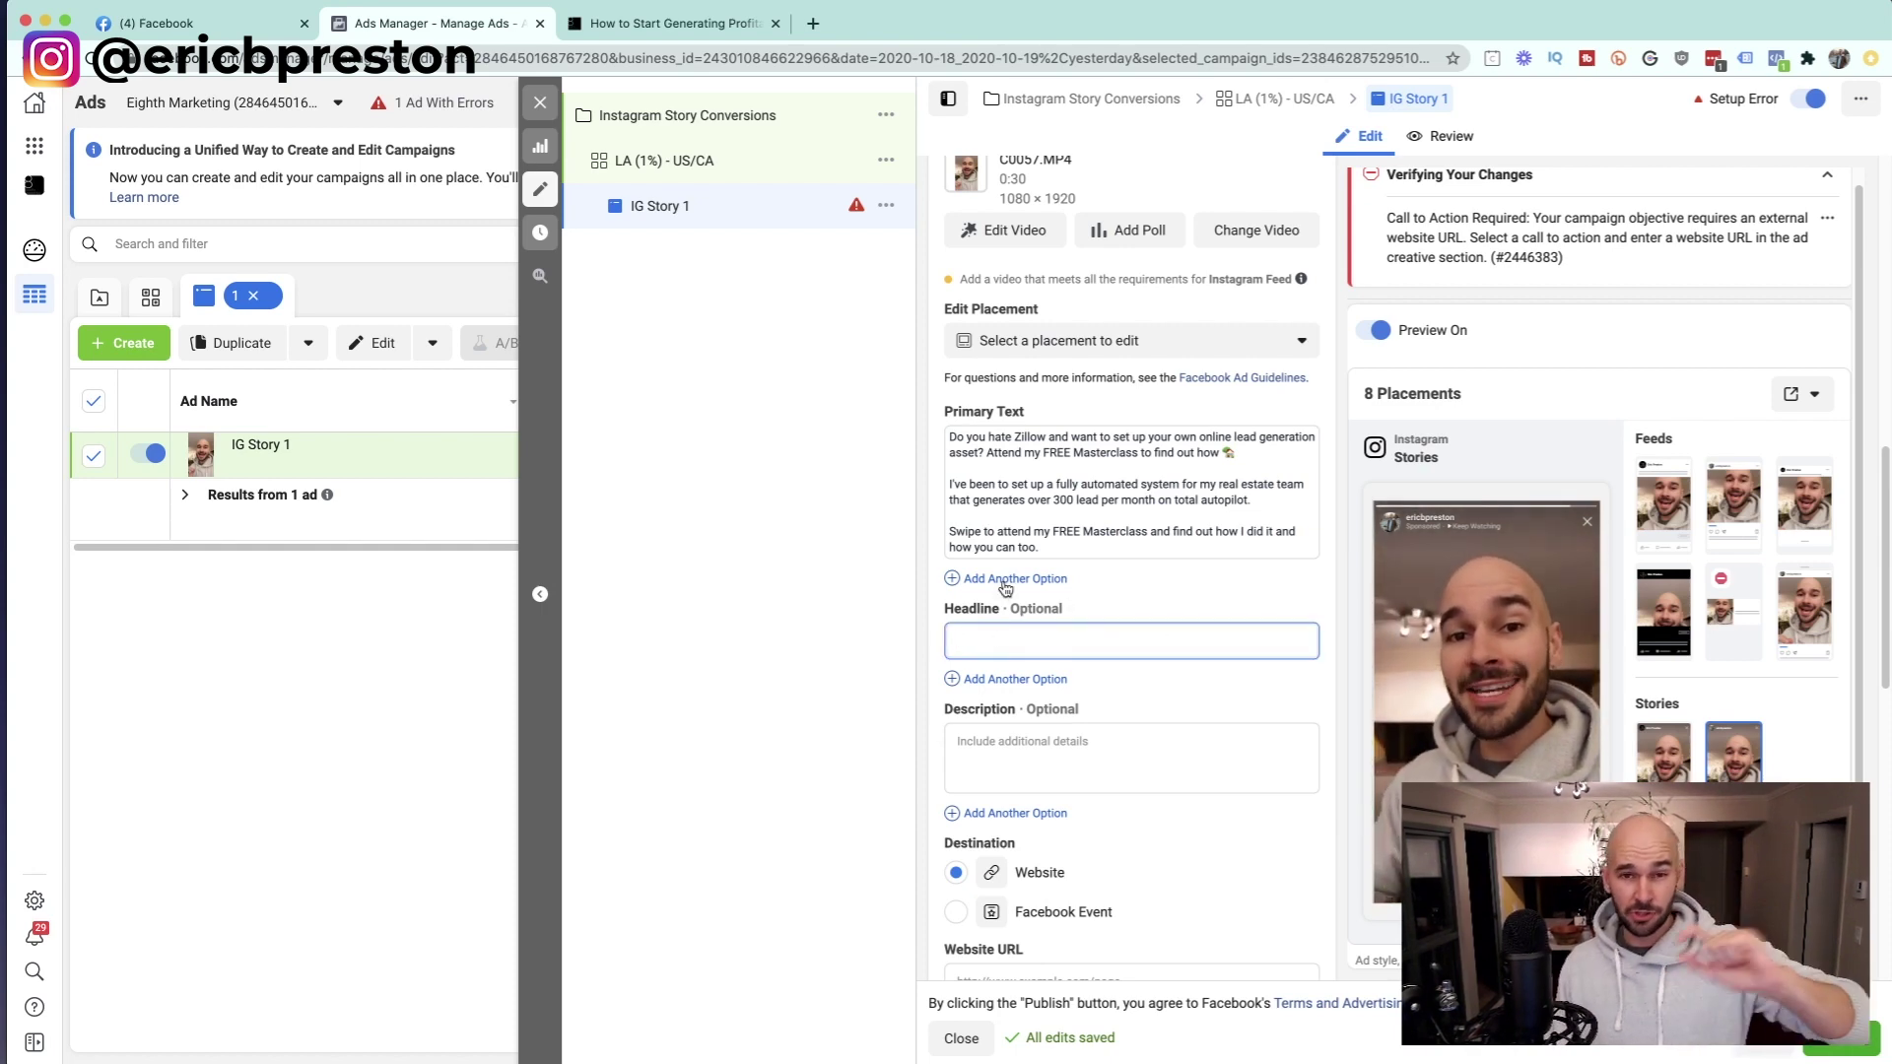
left_click(826, 637)
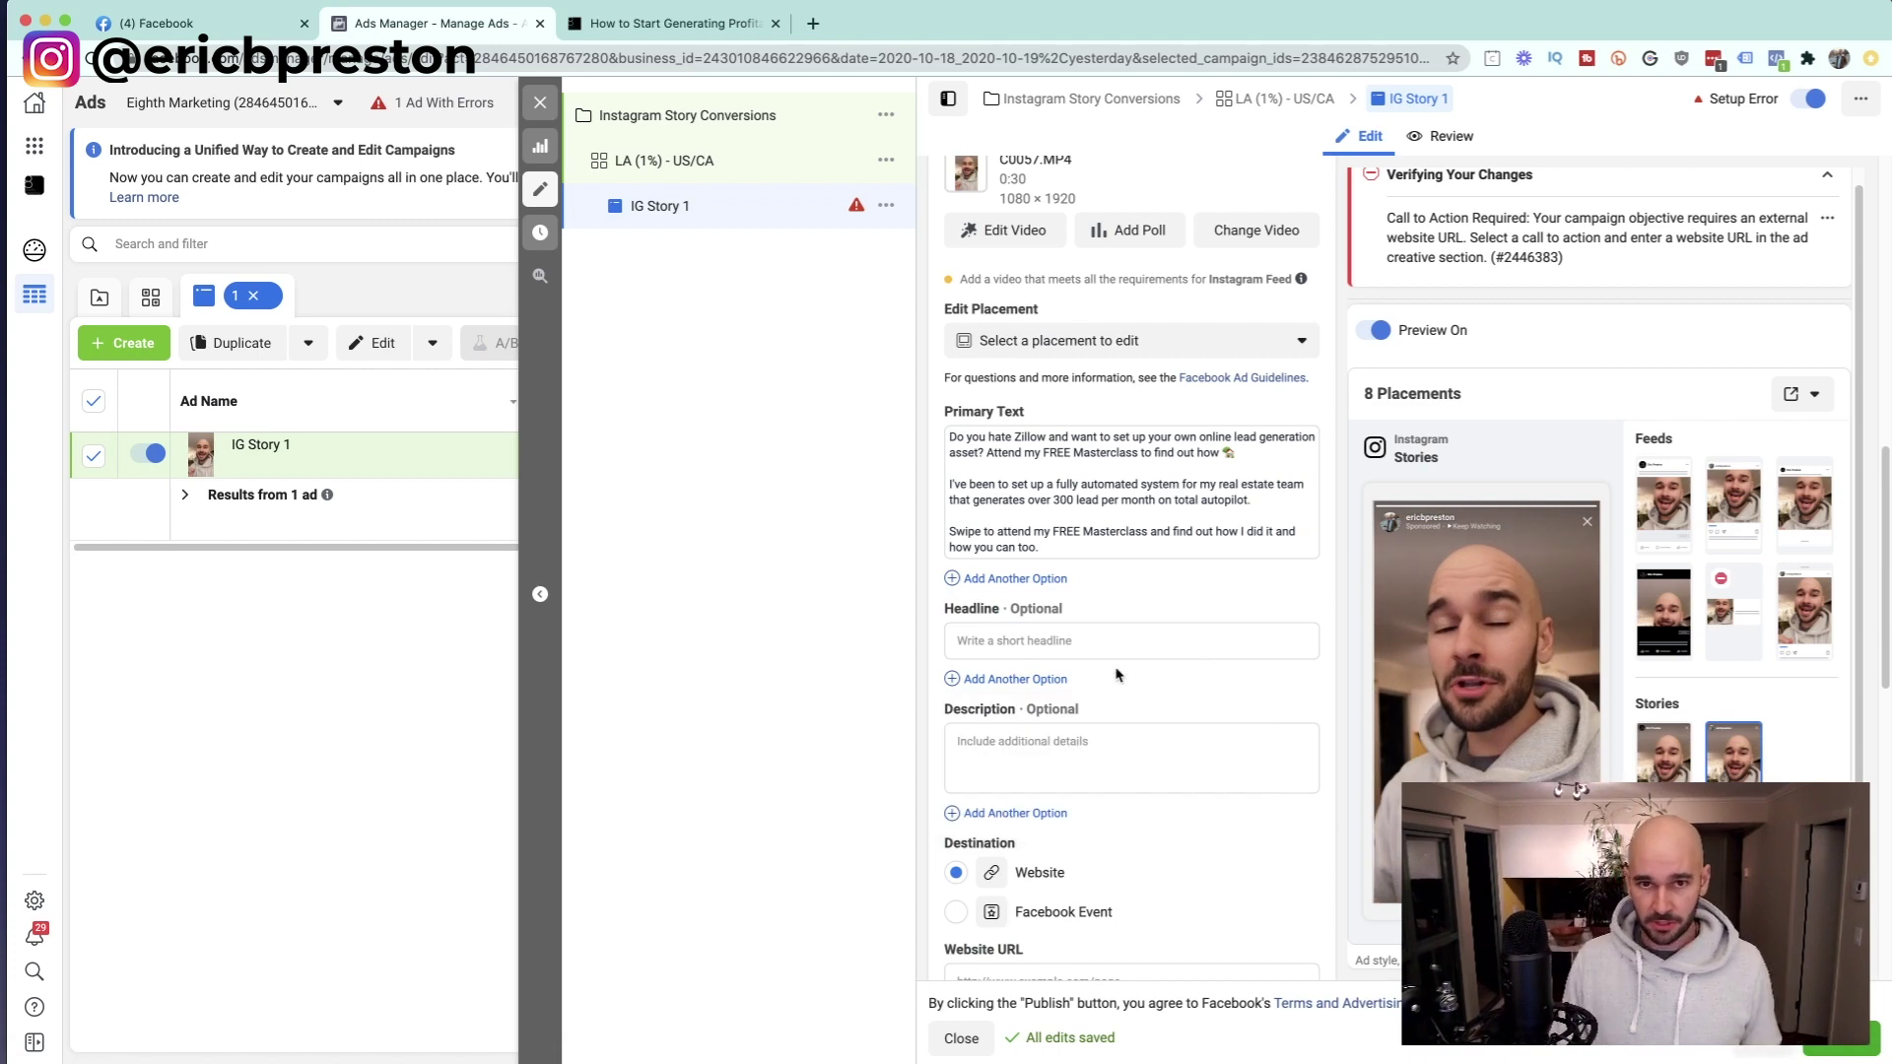
scroll(1111, 673, "down", 1)
scroll(1092, 460, "down", 5)
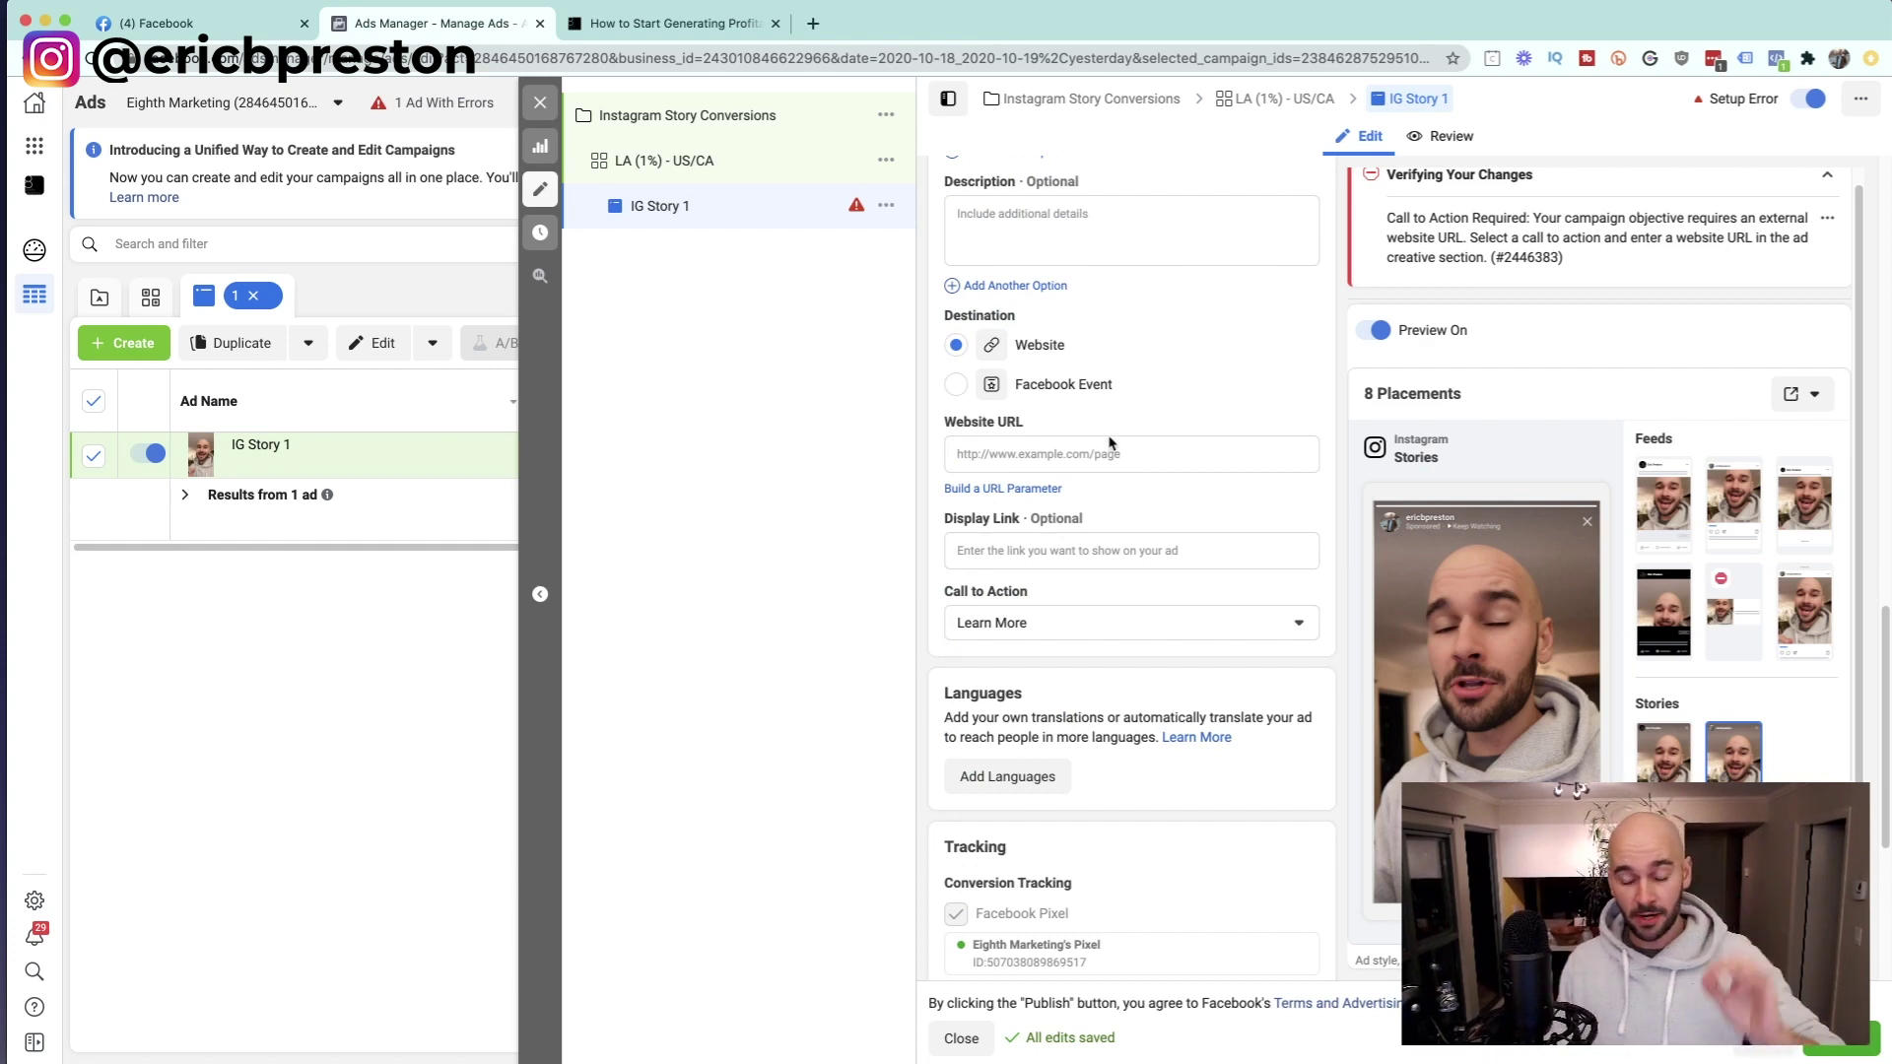
left_click(673, 23)
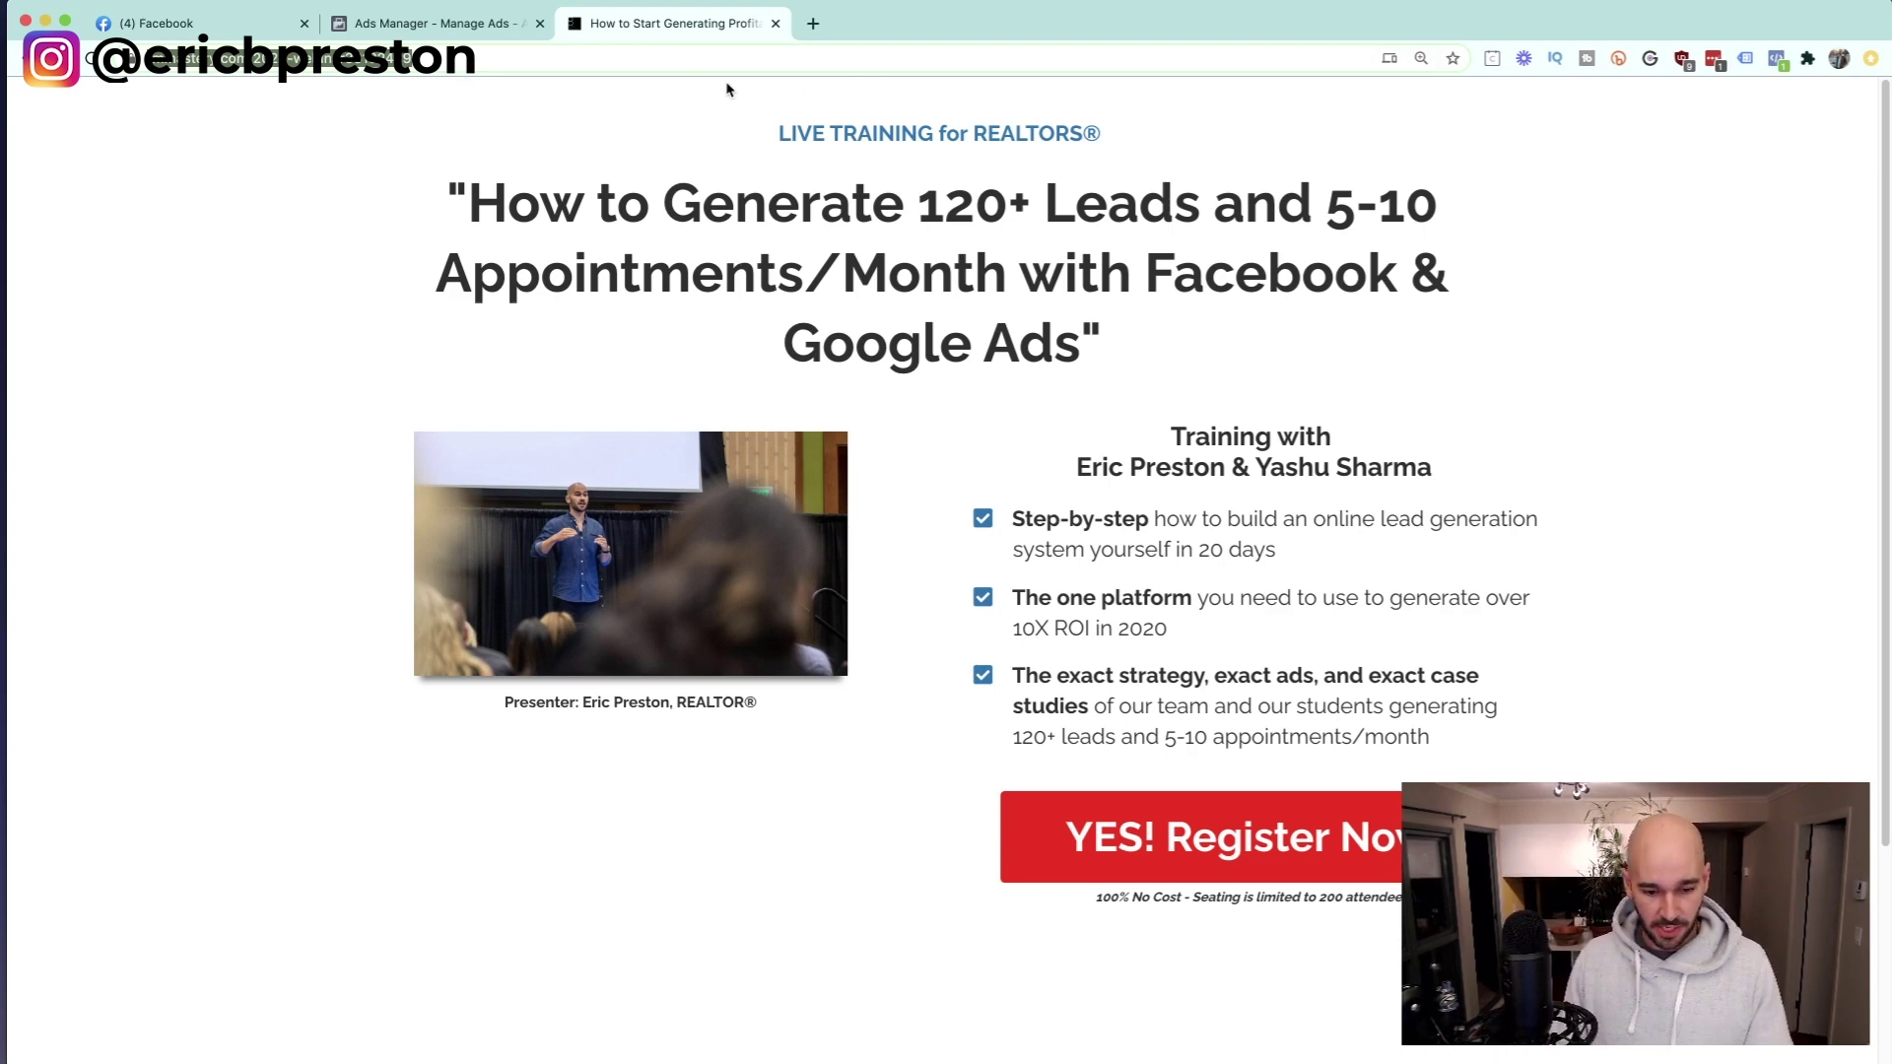
left_click(490, 56)
key("ctrl+shift+Tab")
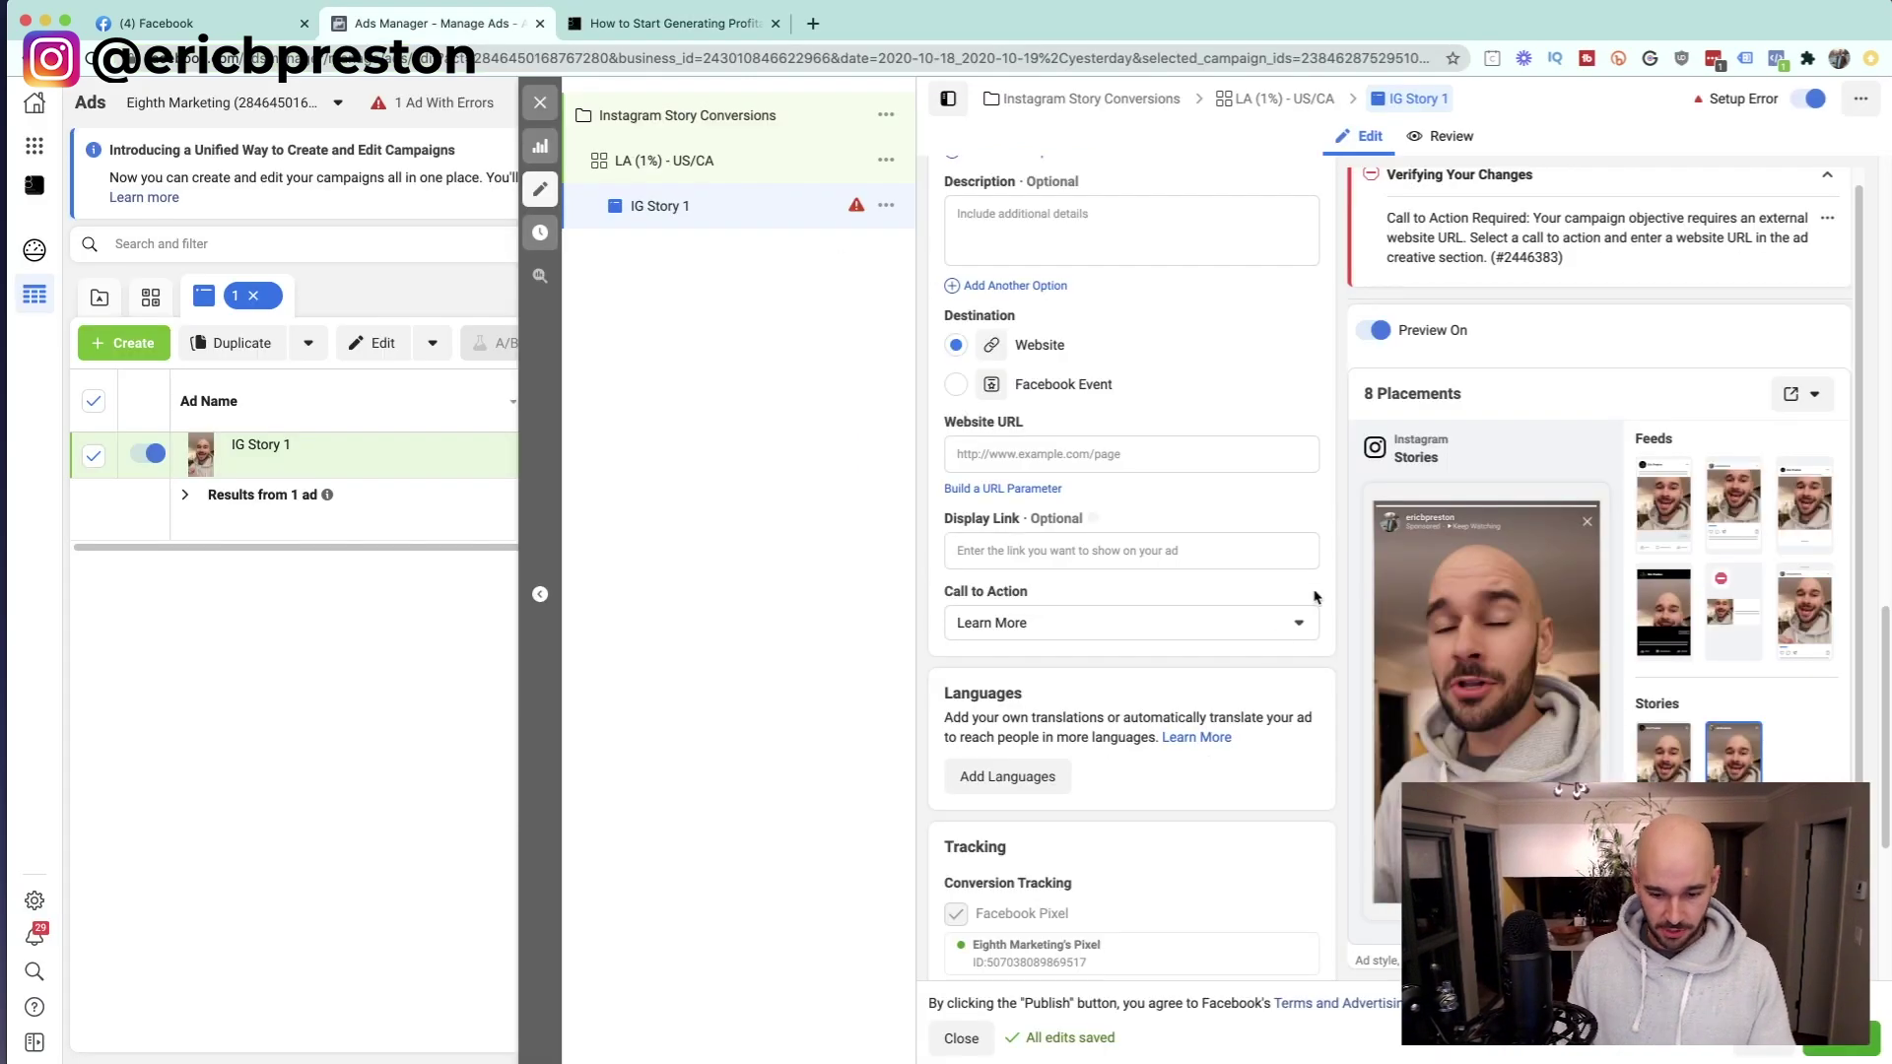
left_click(1056, 445)
type("https://www.rmmastery.com/2020-webinar")
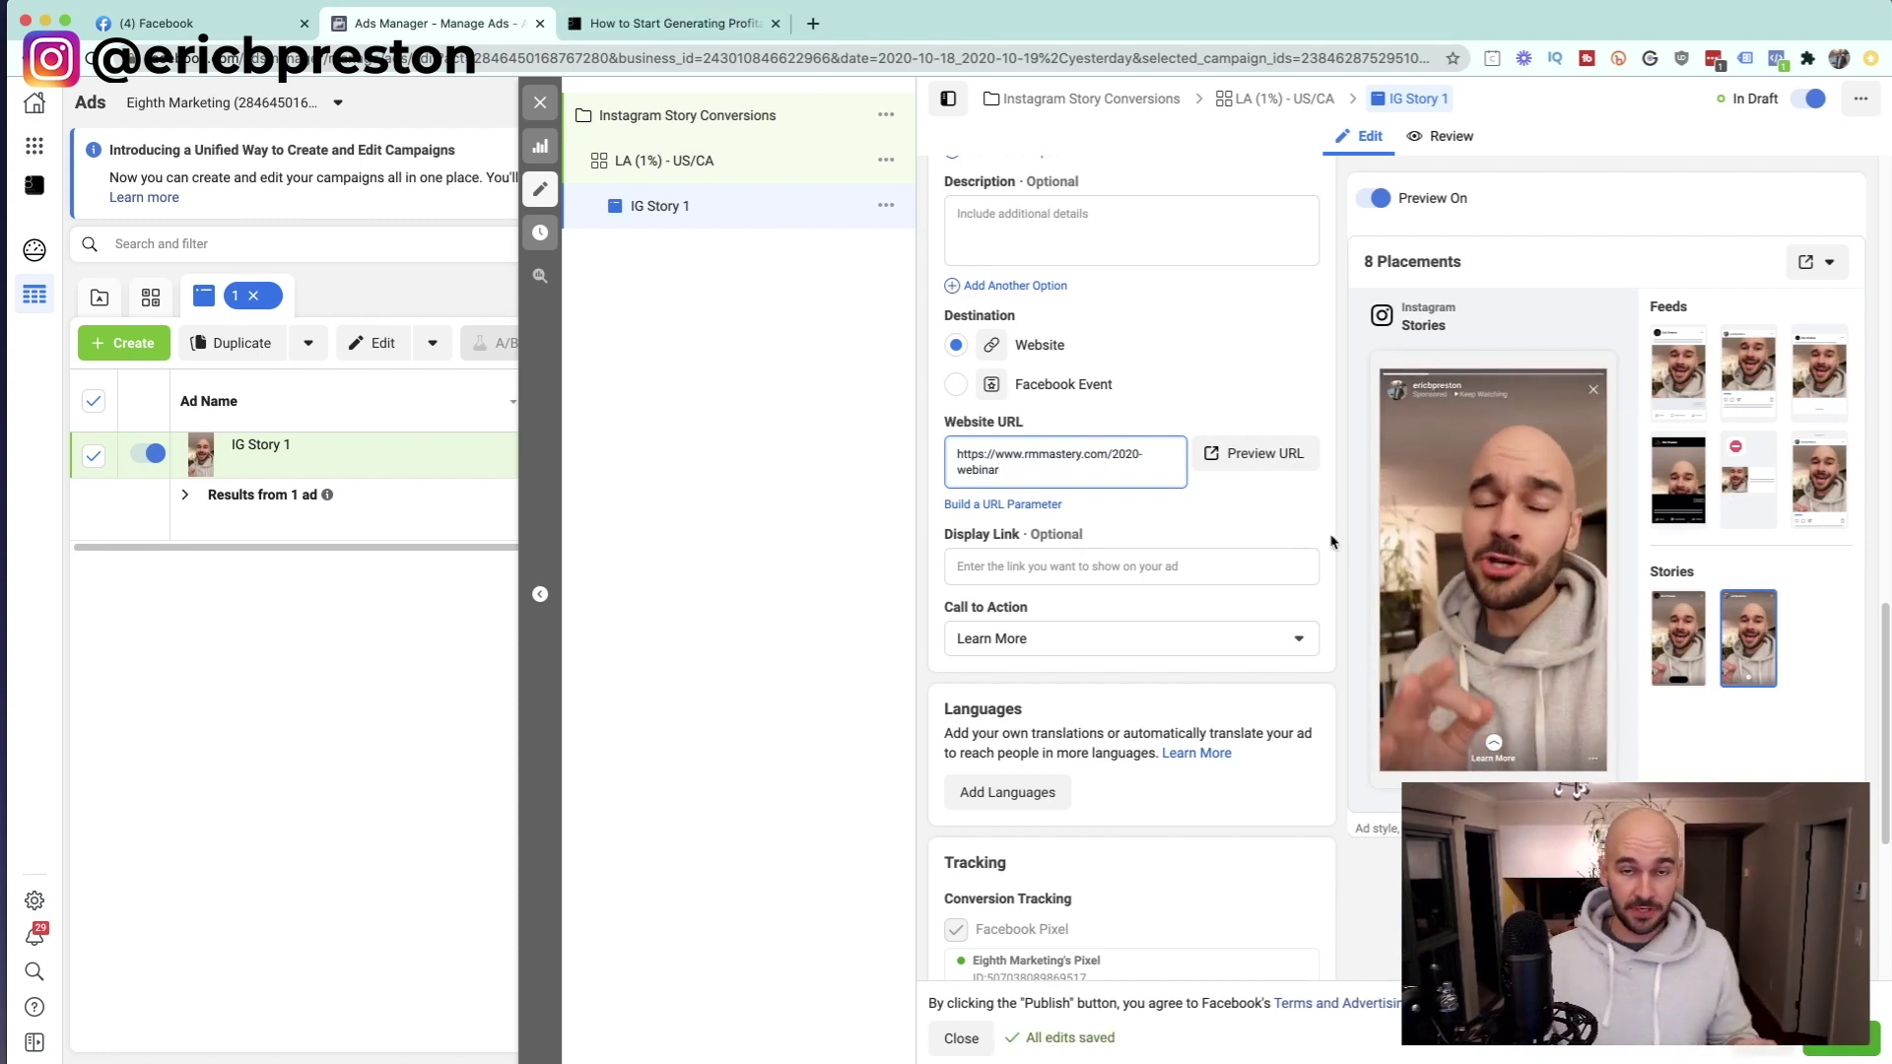
left_click(887, 559)
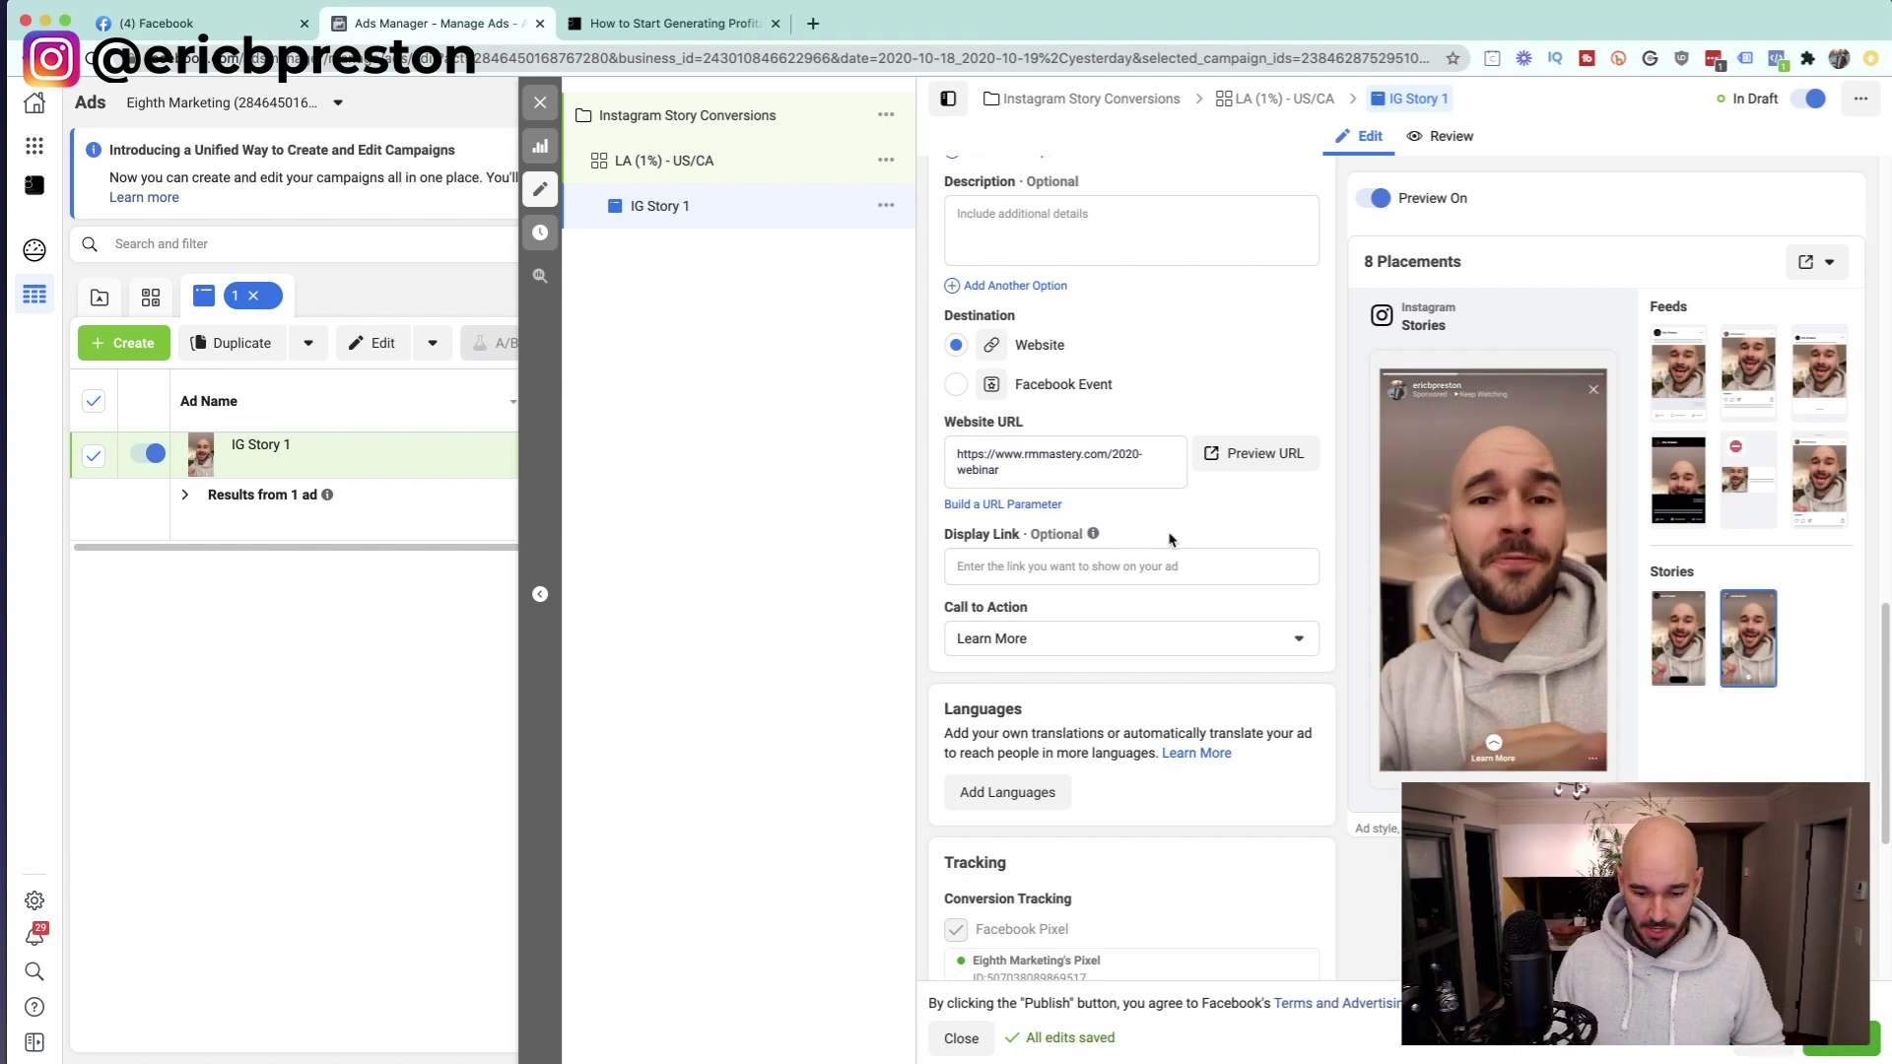
Step: Examine the available call-to-action choices and the ad's tracking settings, keeping Learn More as the call to action
scroll(1173, 520, "down", 1)
scroll(1119, 517, "down", 3)
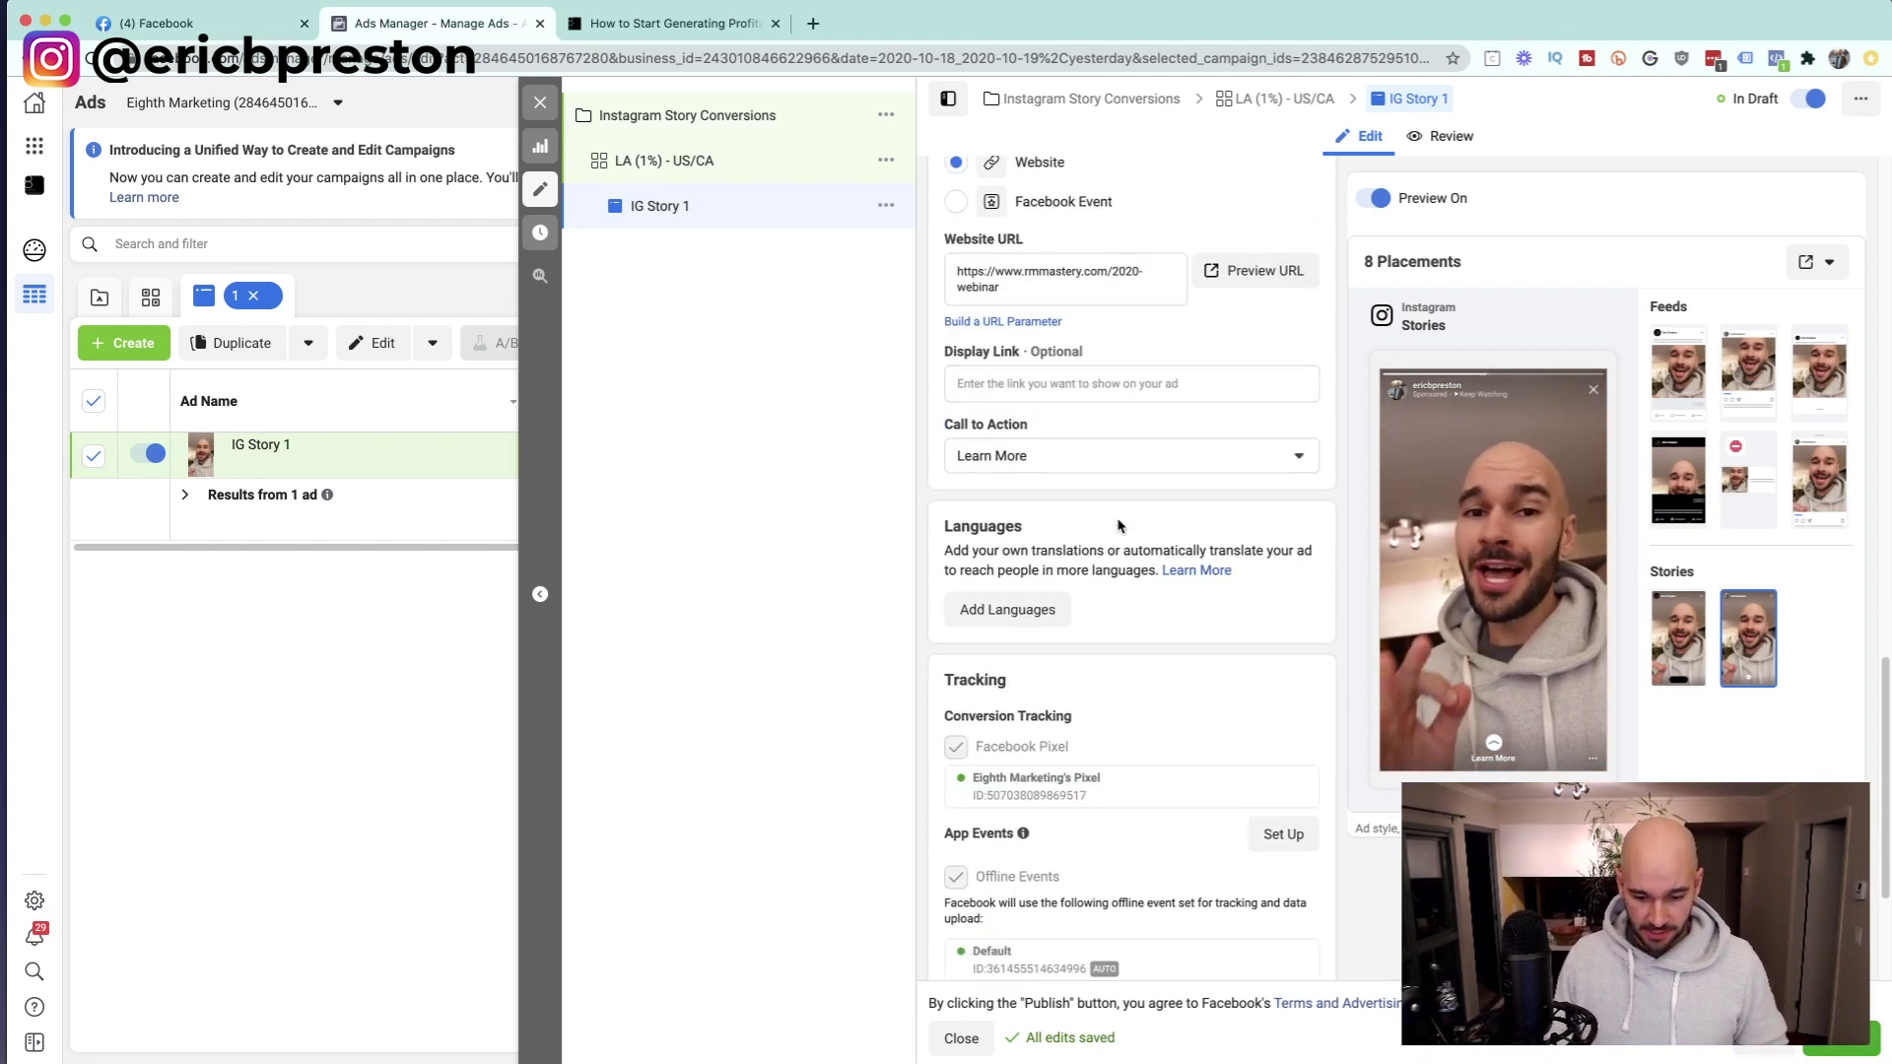
left_click(1116, 454)
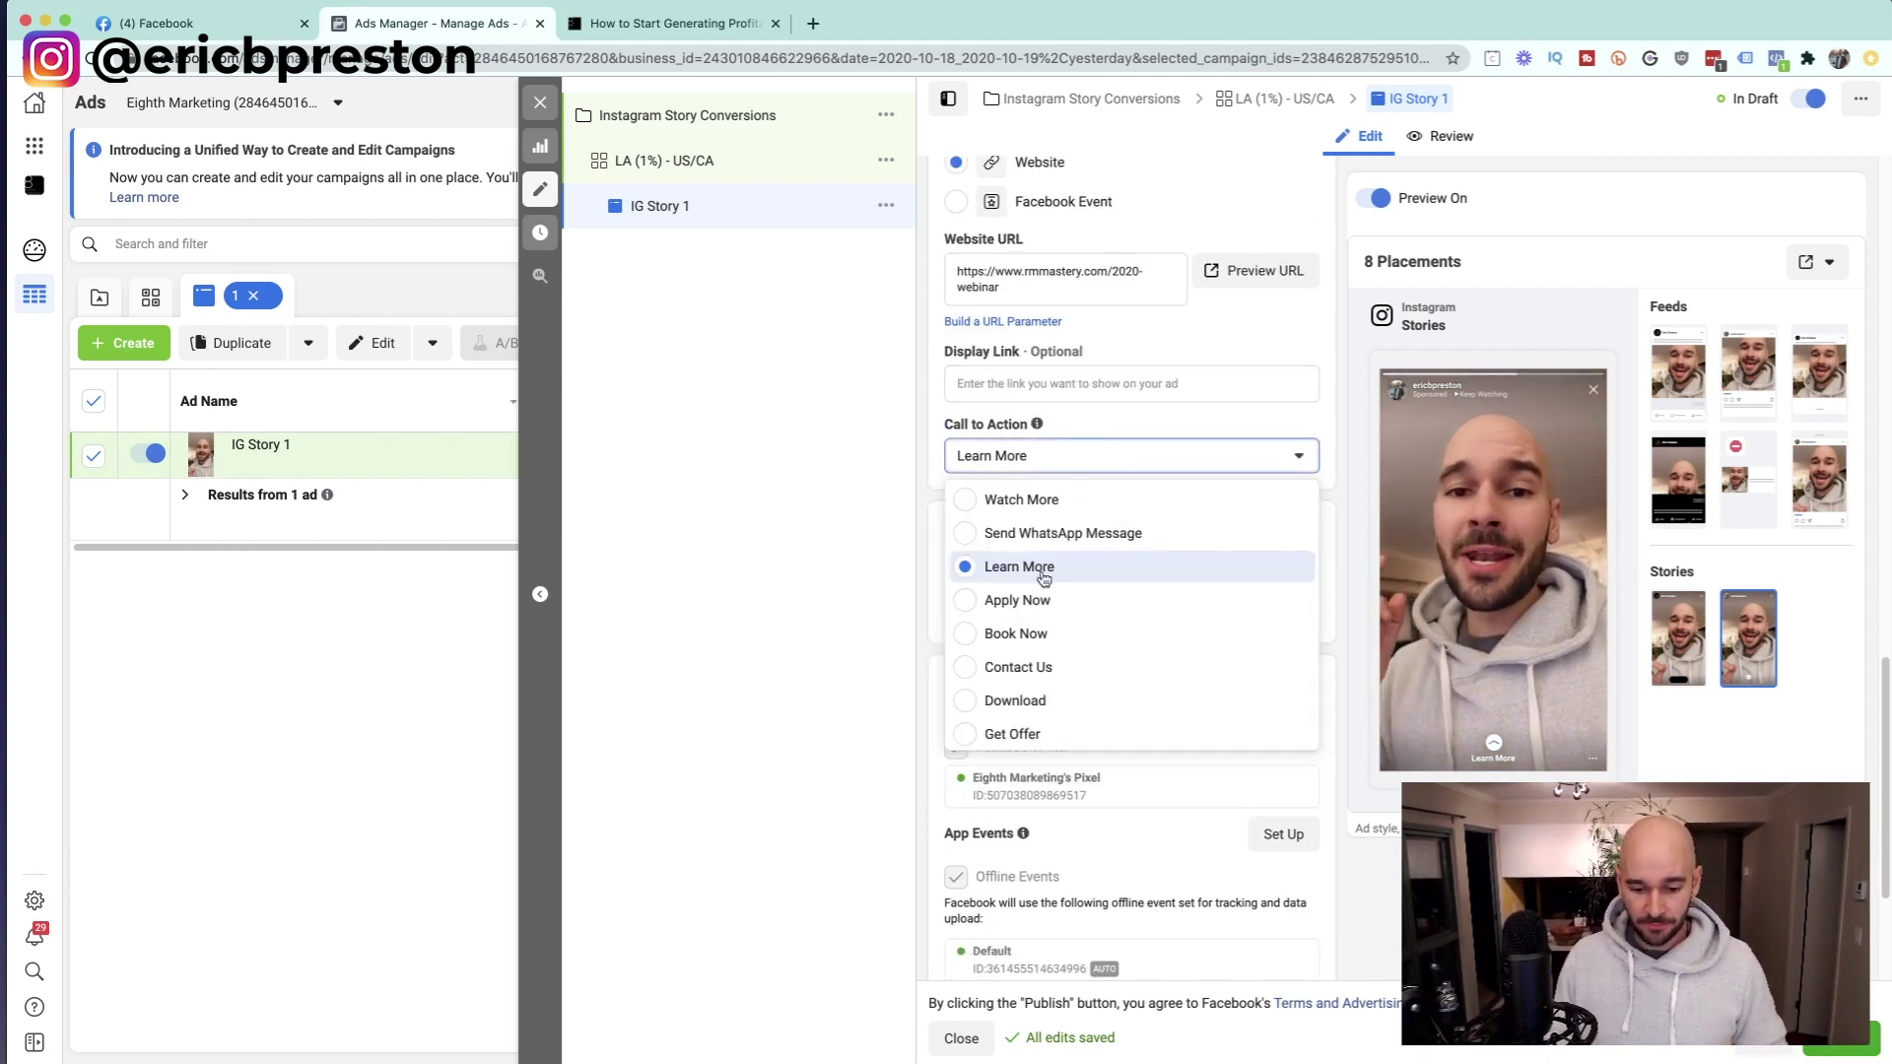
scroll(1044, 576, "down", 5)
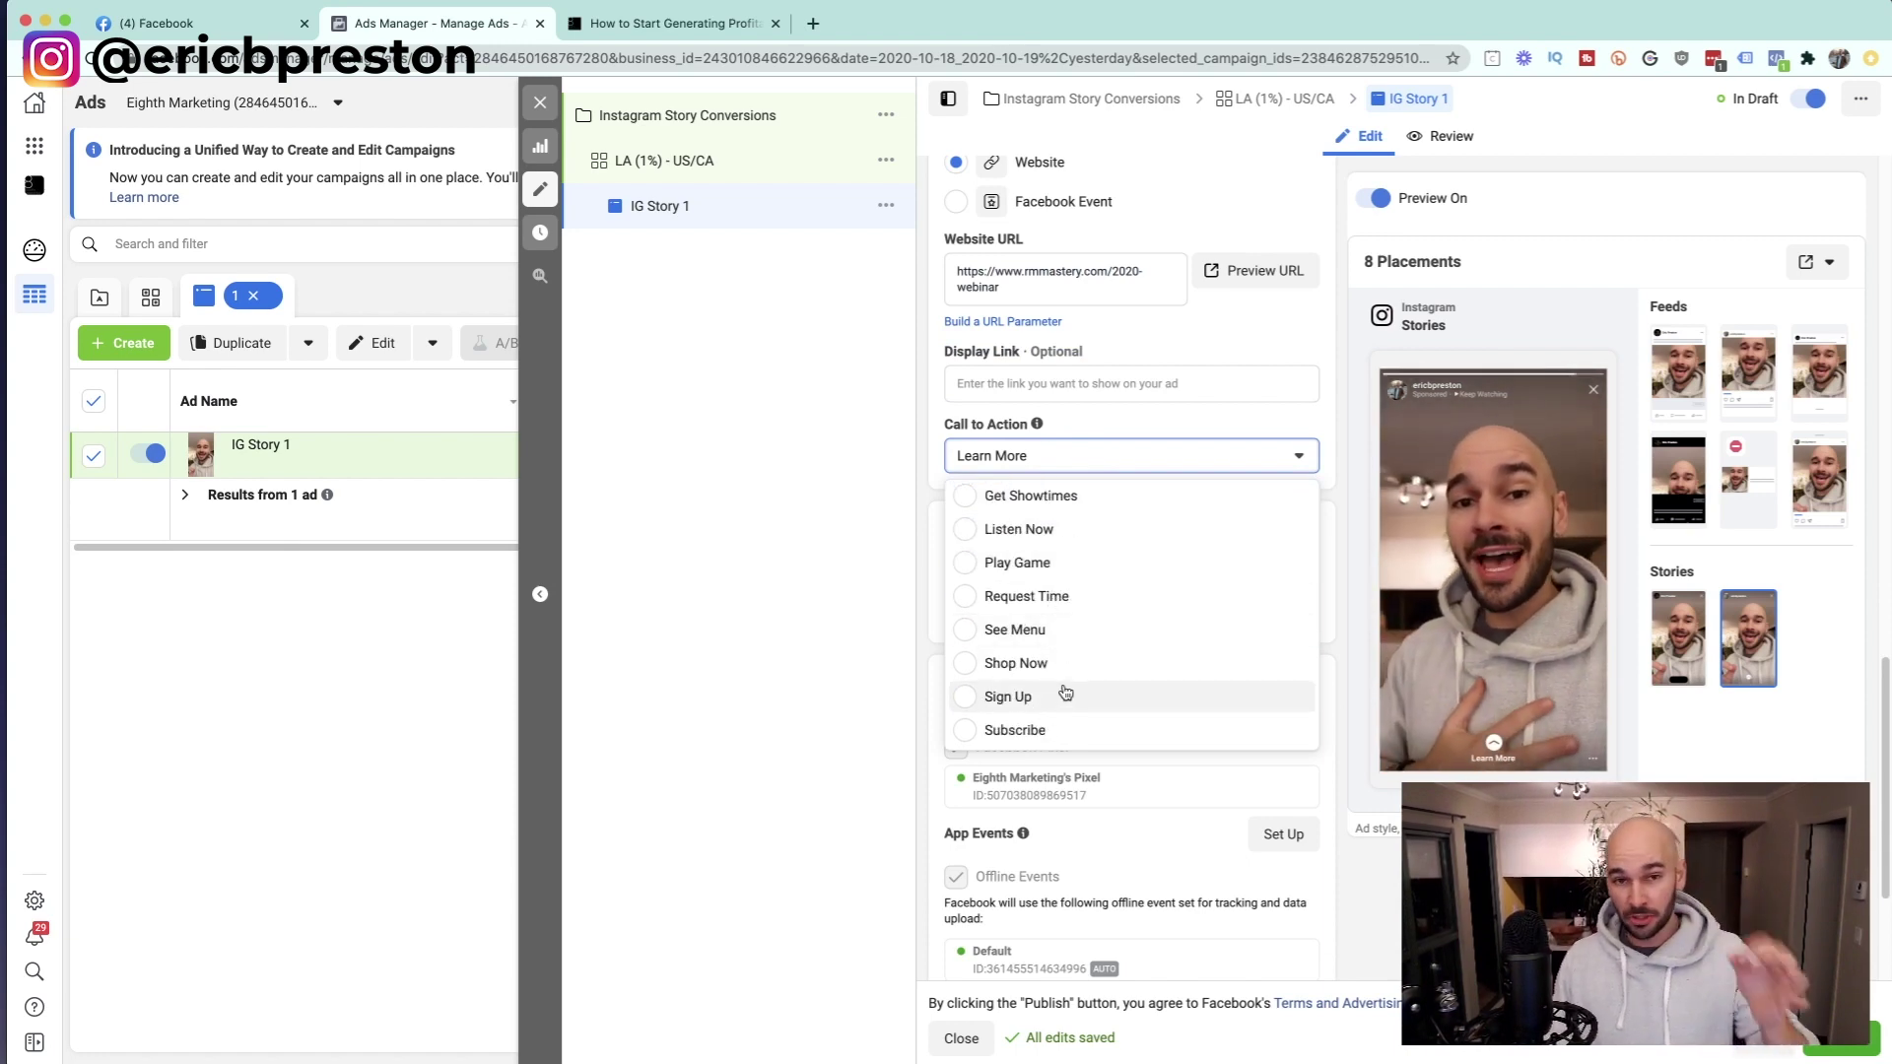
left_click(1203, 422)
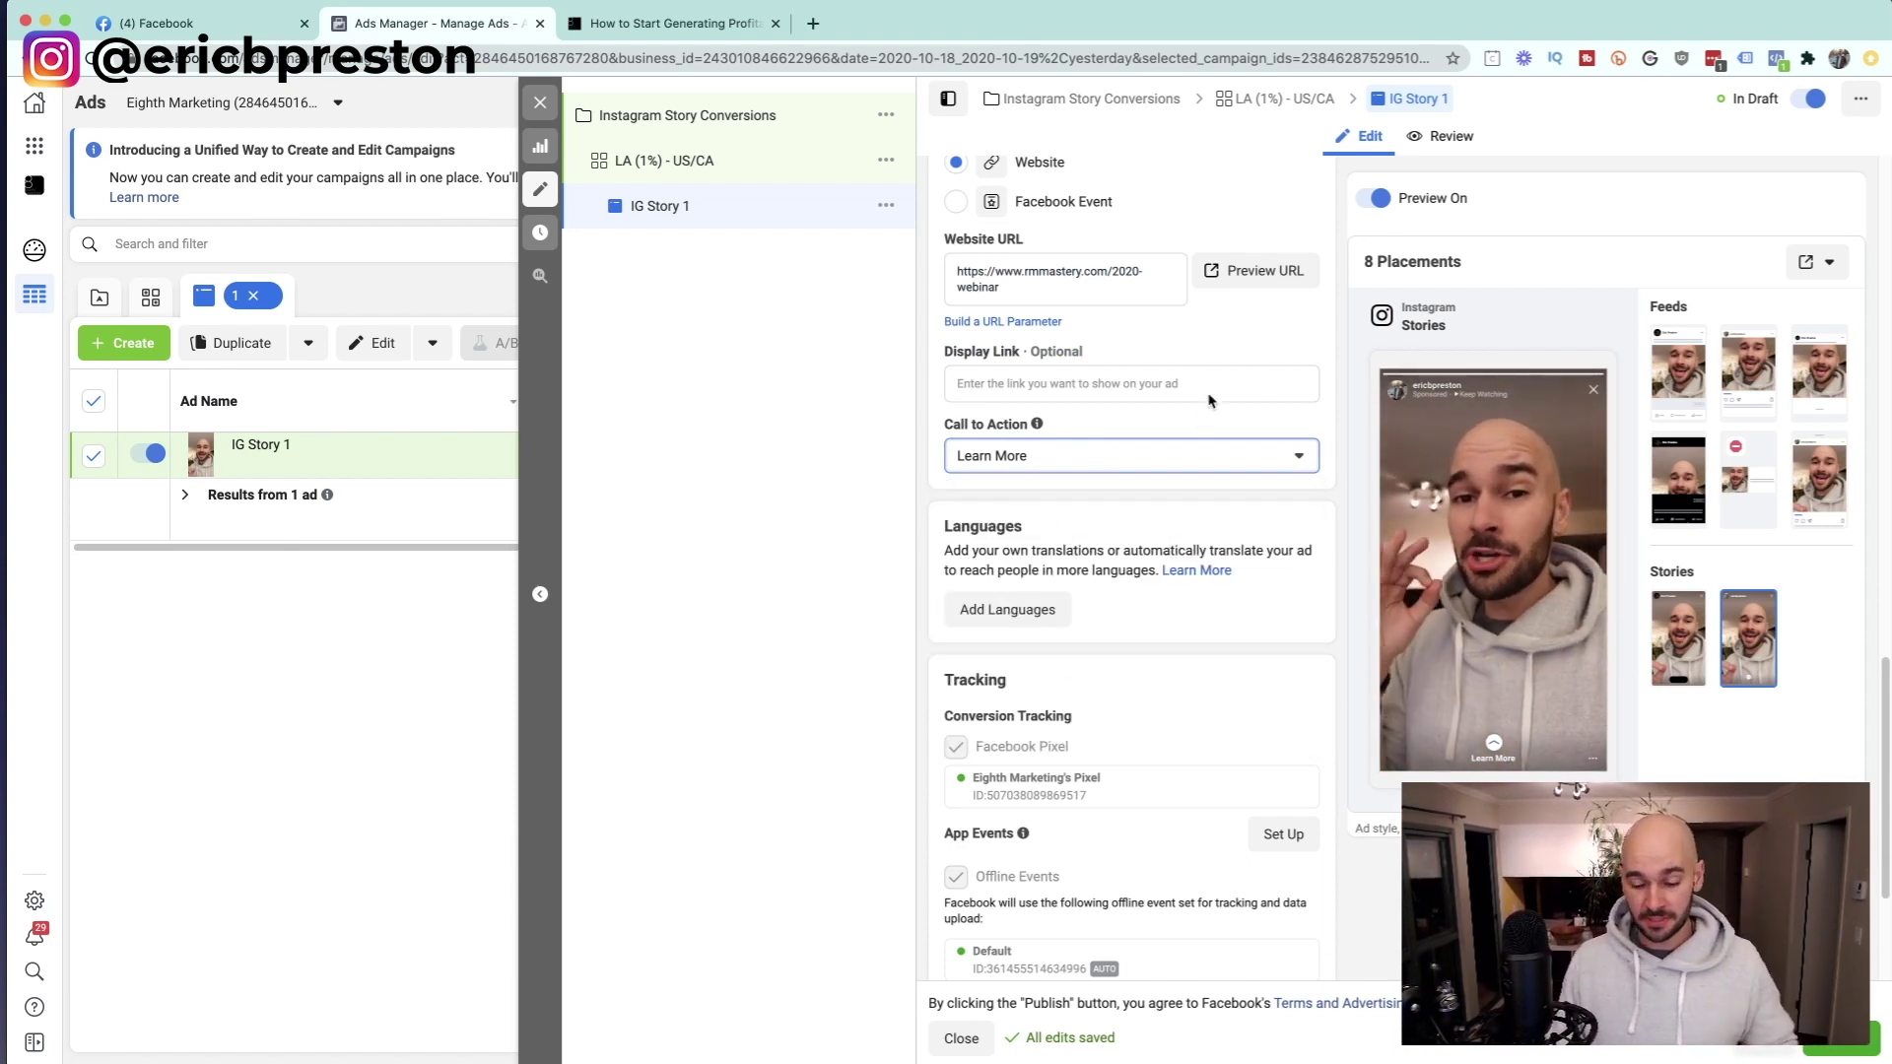
scroll(1161, 535, "down", 3)
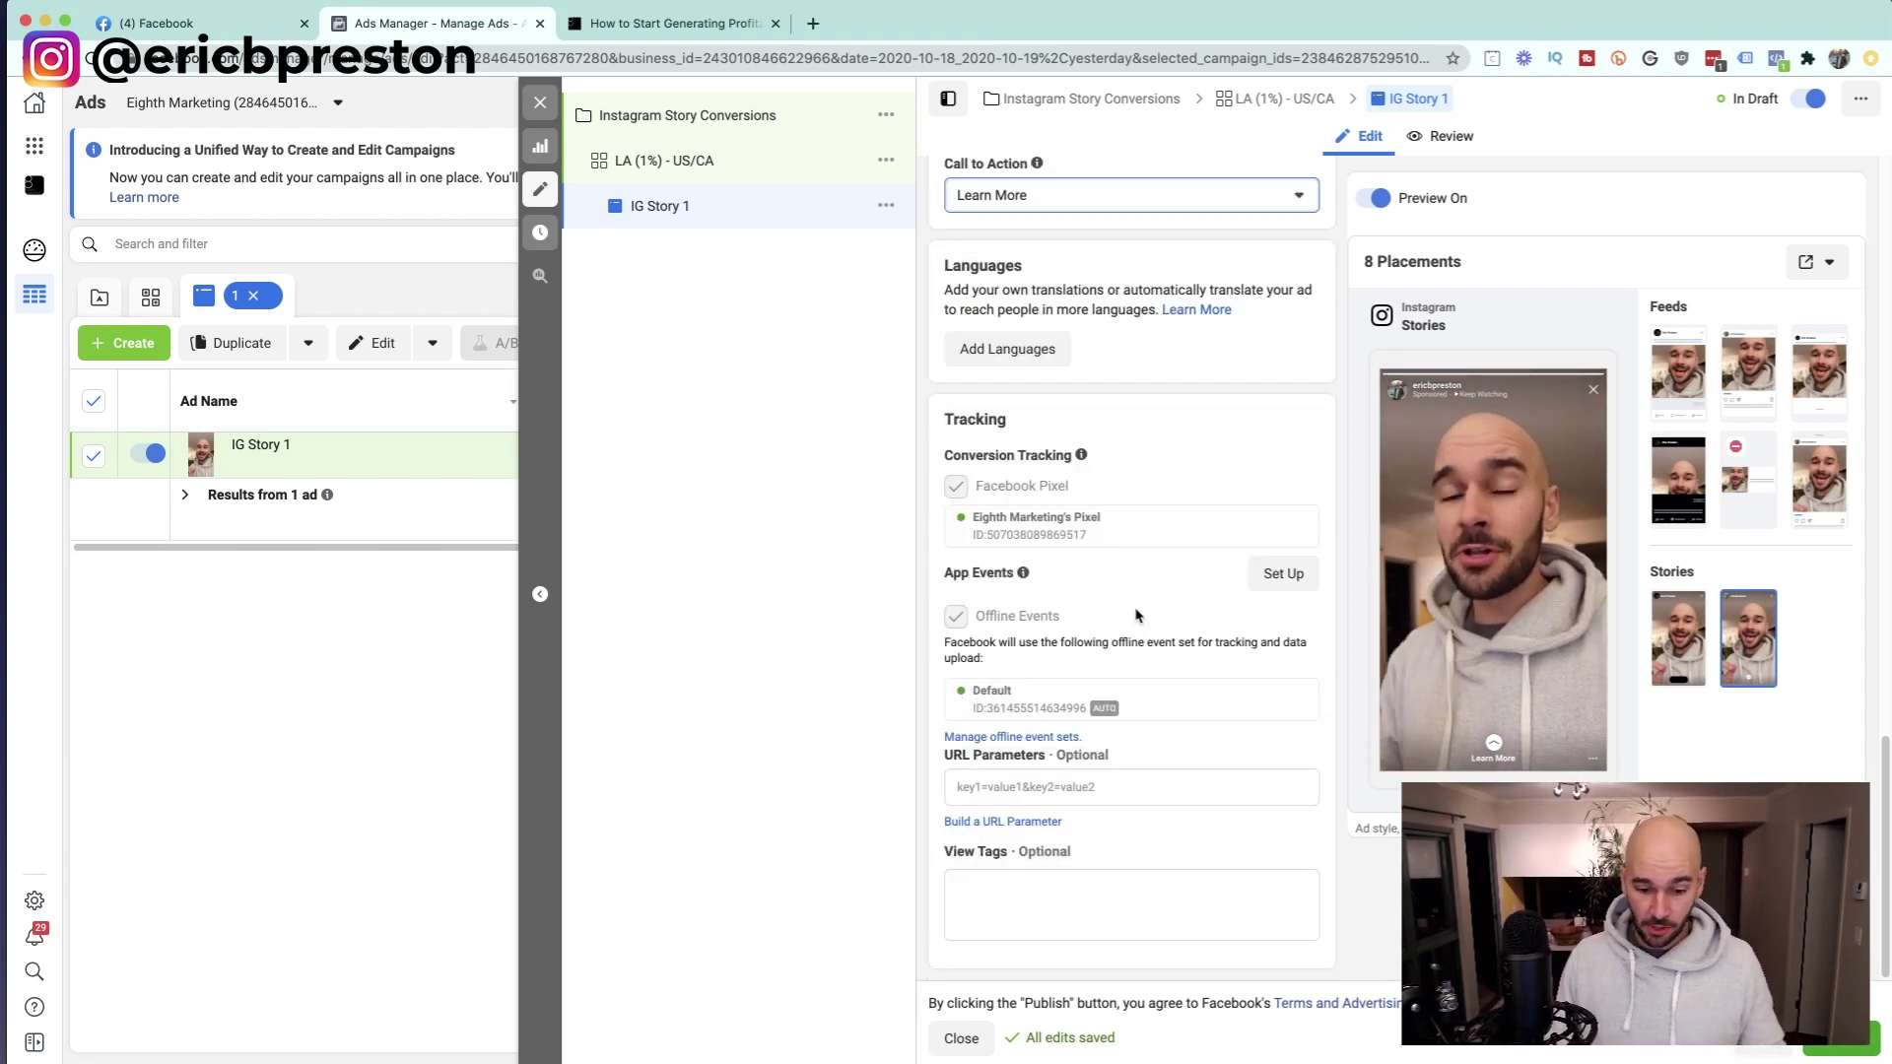
scroll(1153, 601, "up", 10)
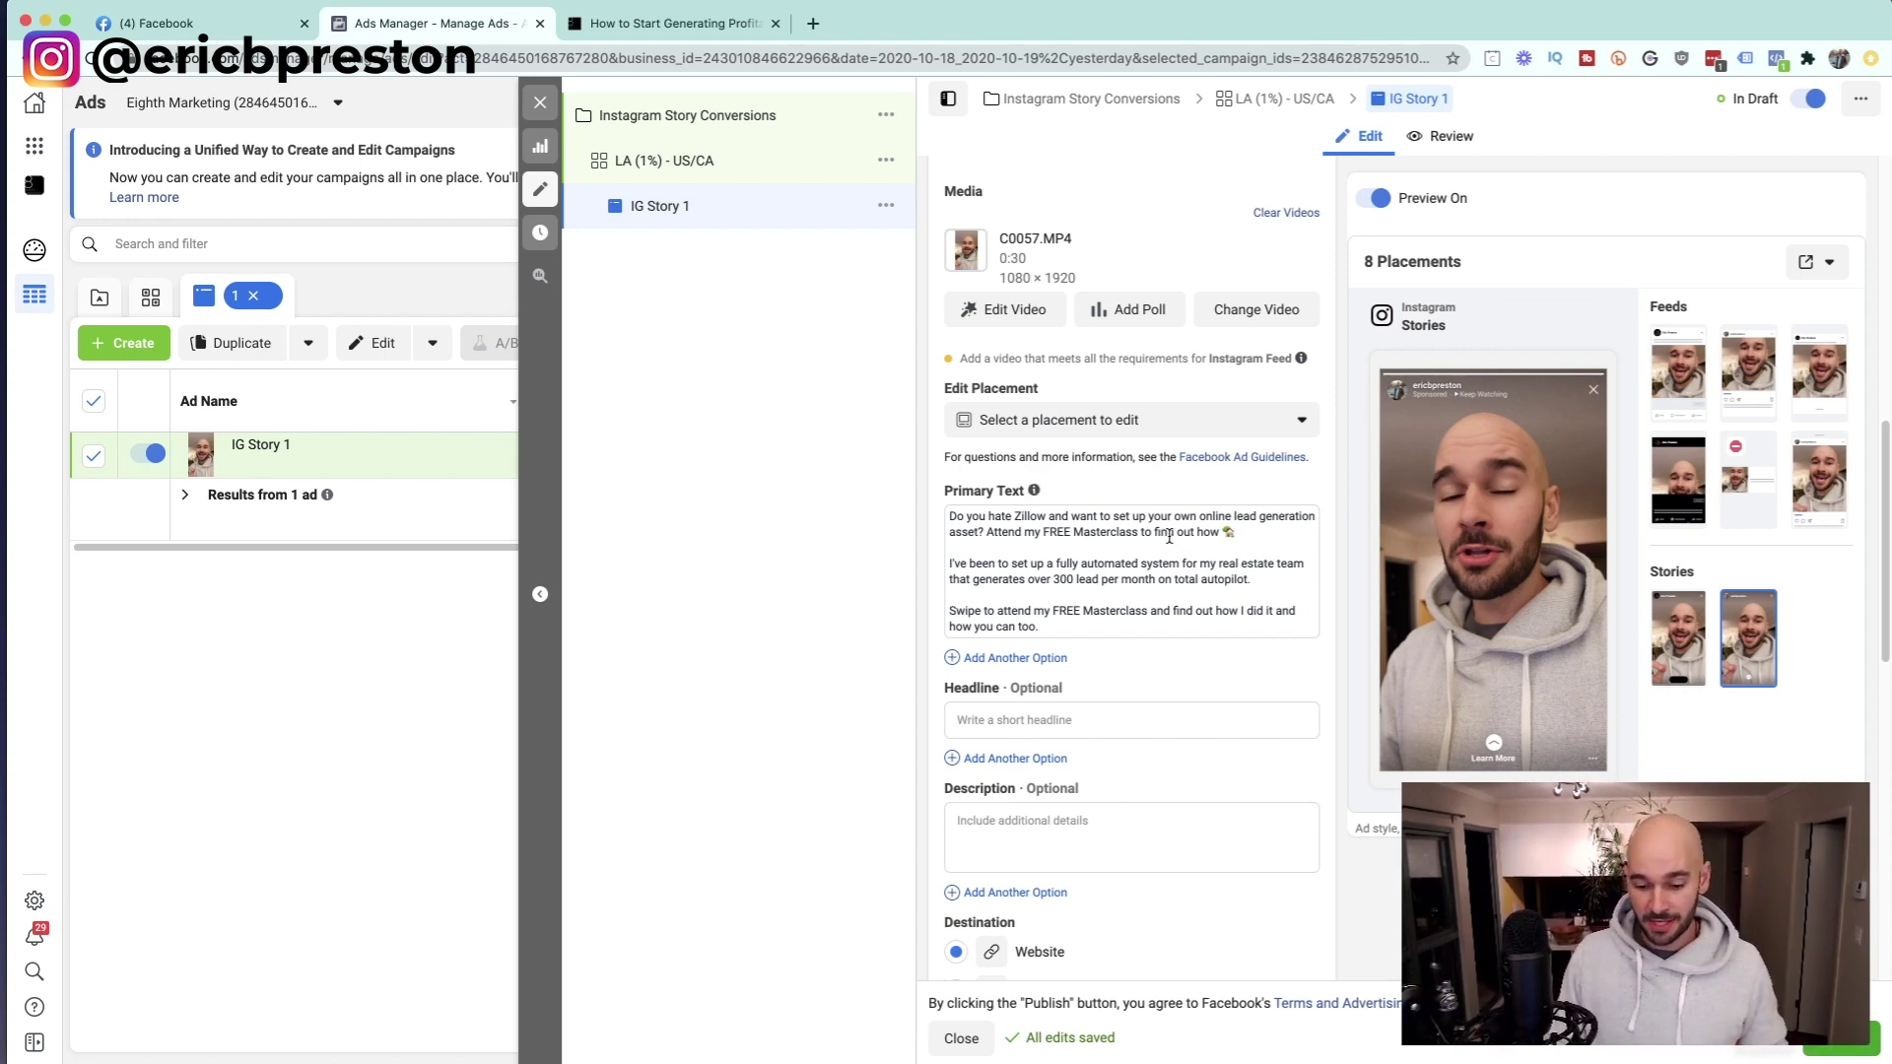
Step: Publish the Instagram Story ad and return to the list of campaigns
left_click(1843, 1042)
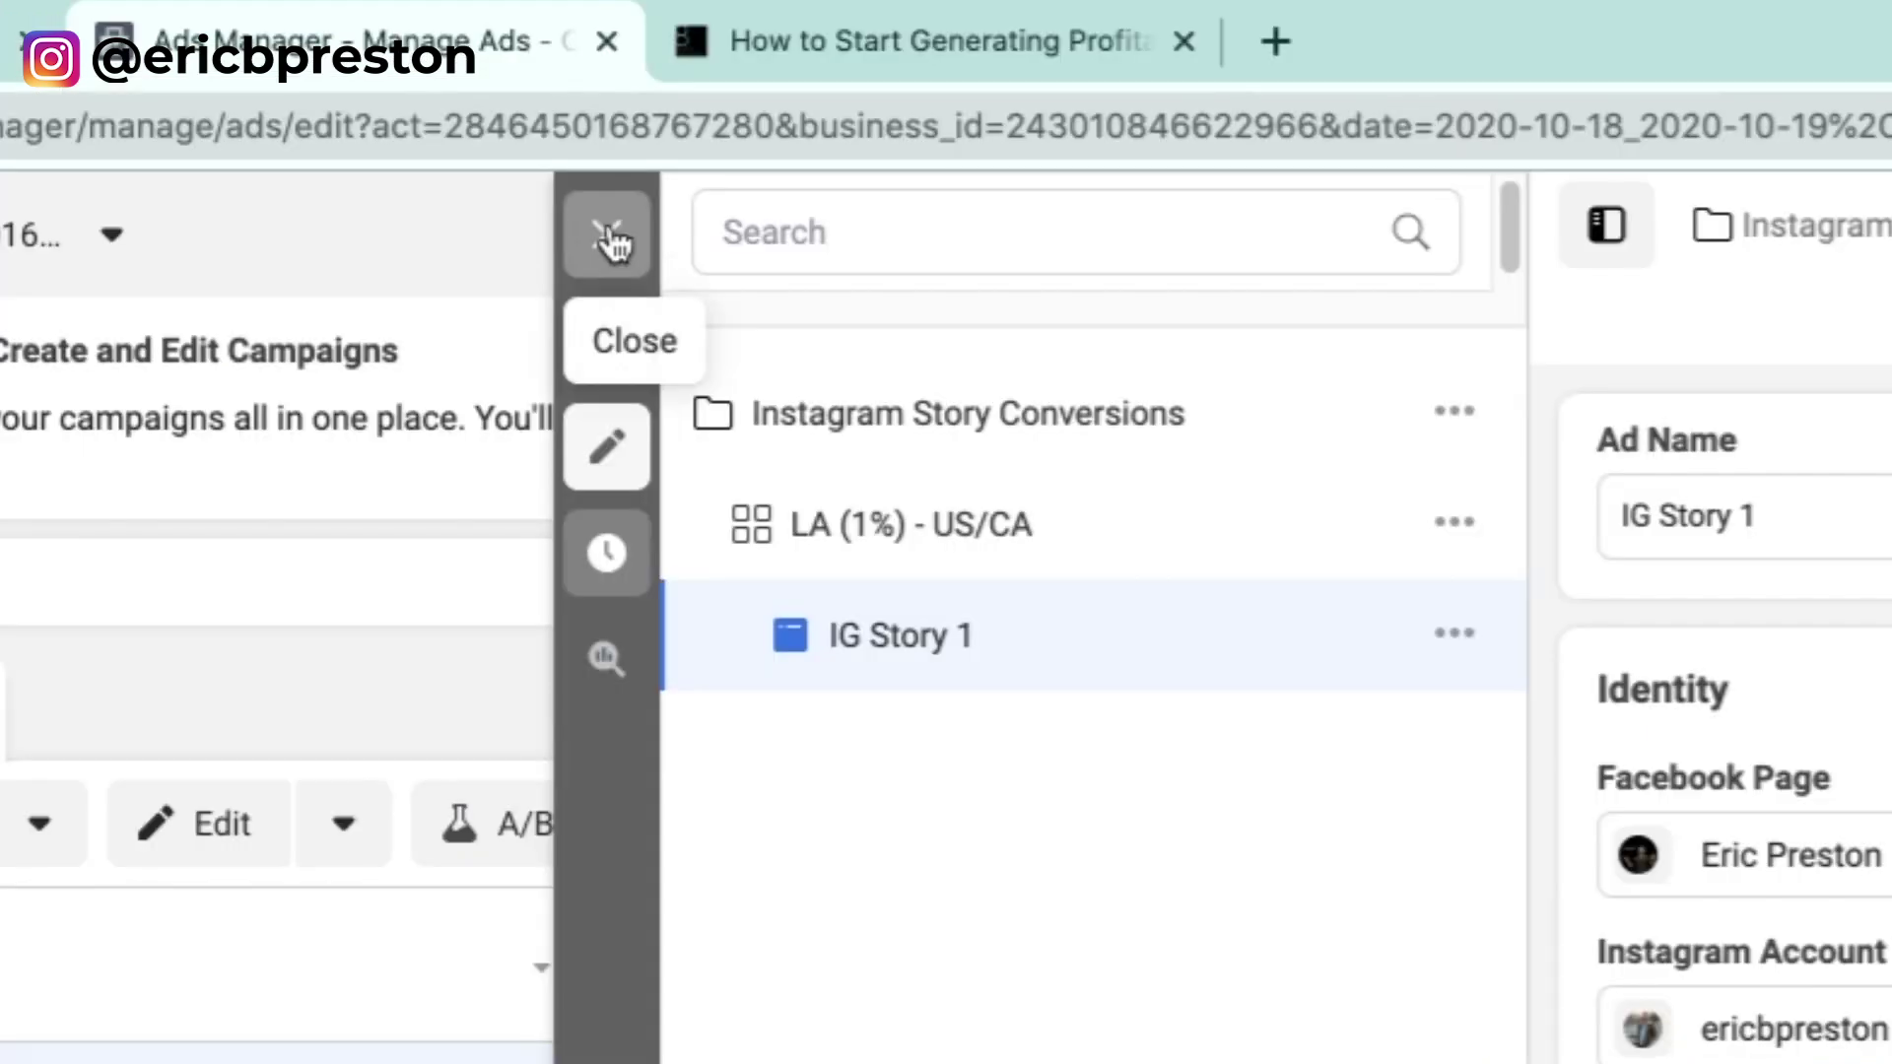
left_click(542, 106)
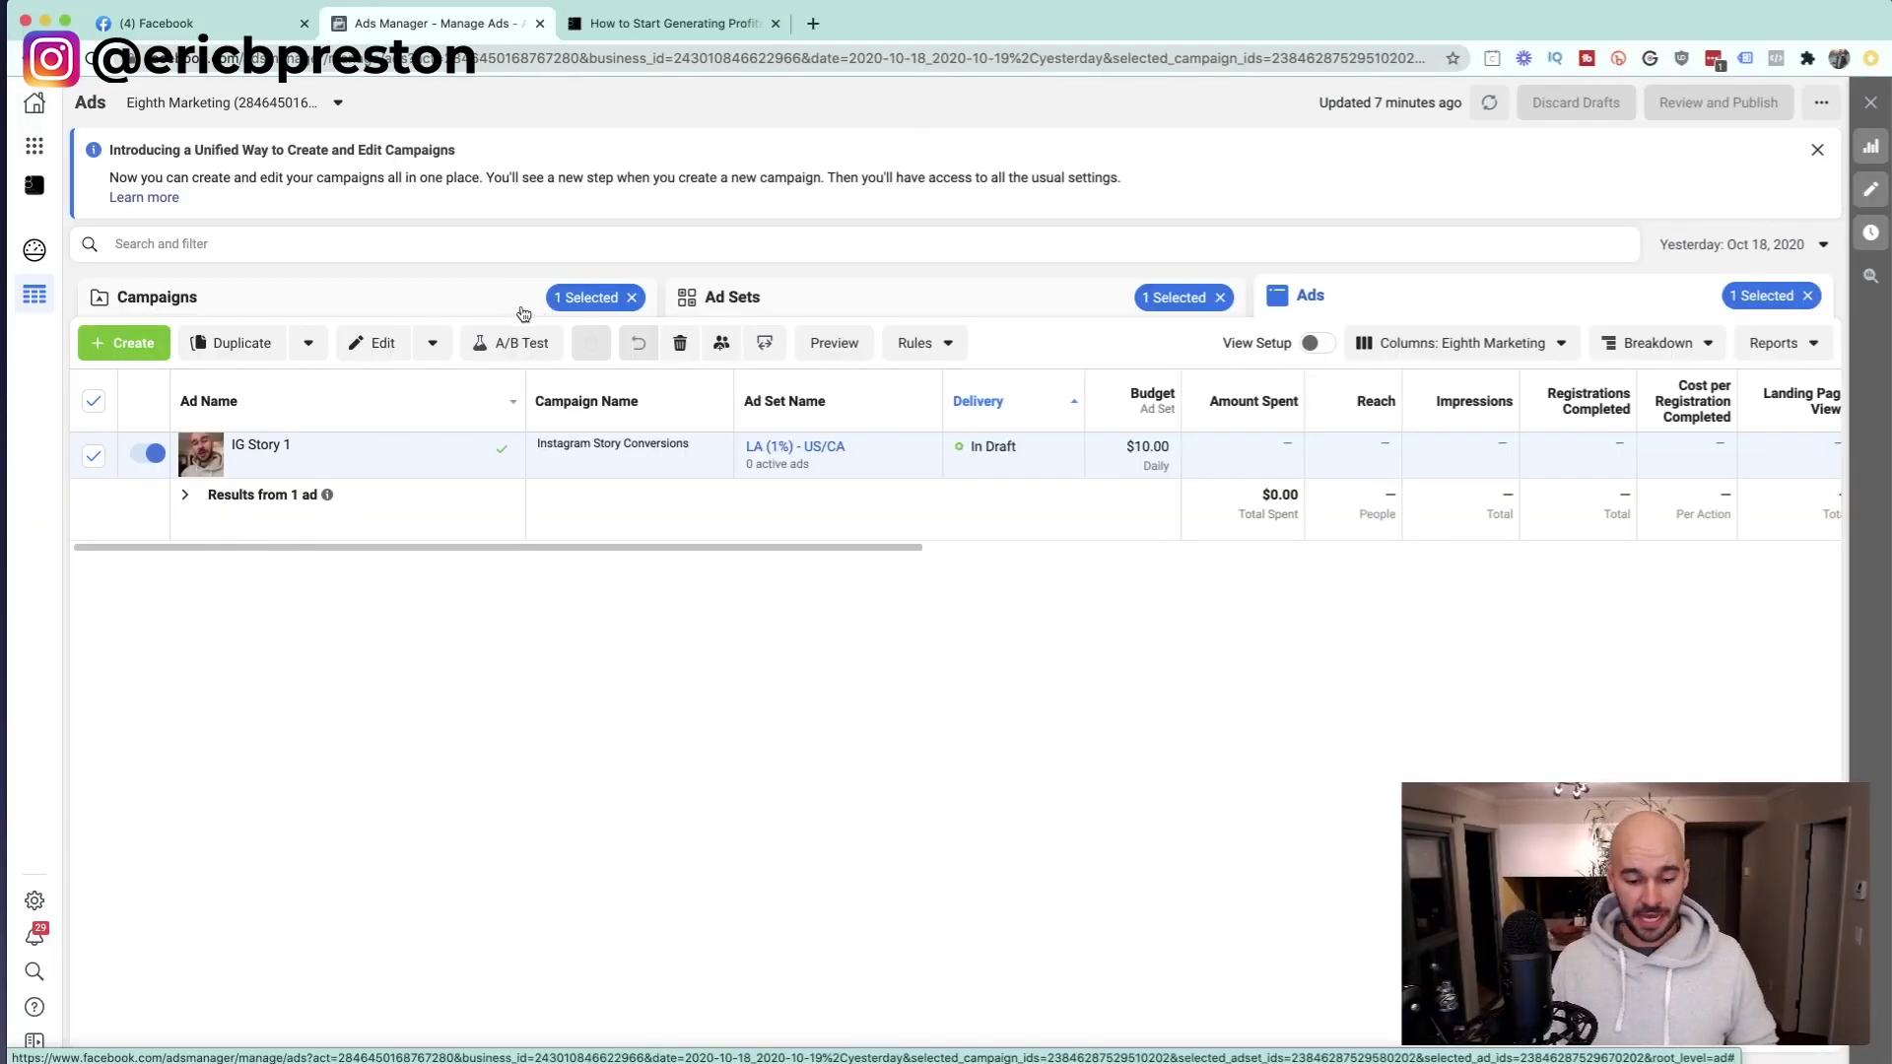
left_click(523, 311)
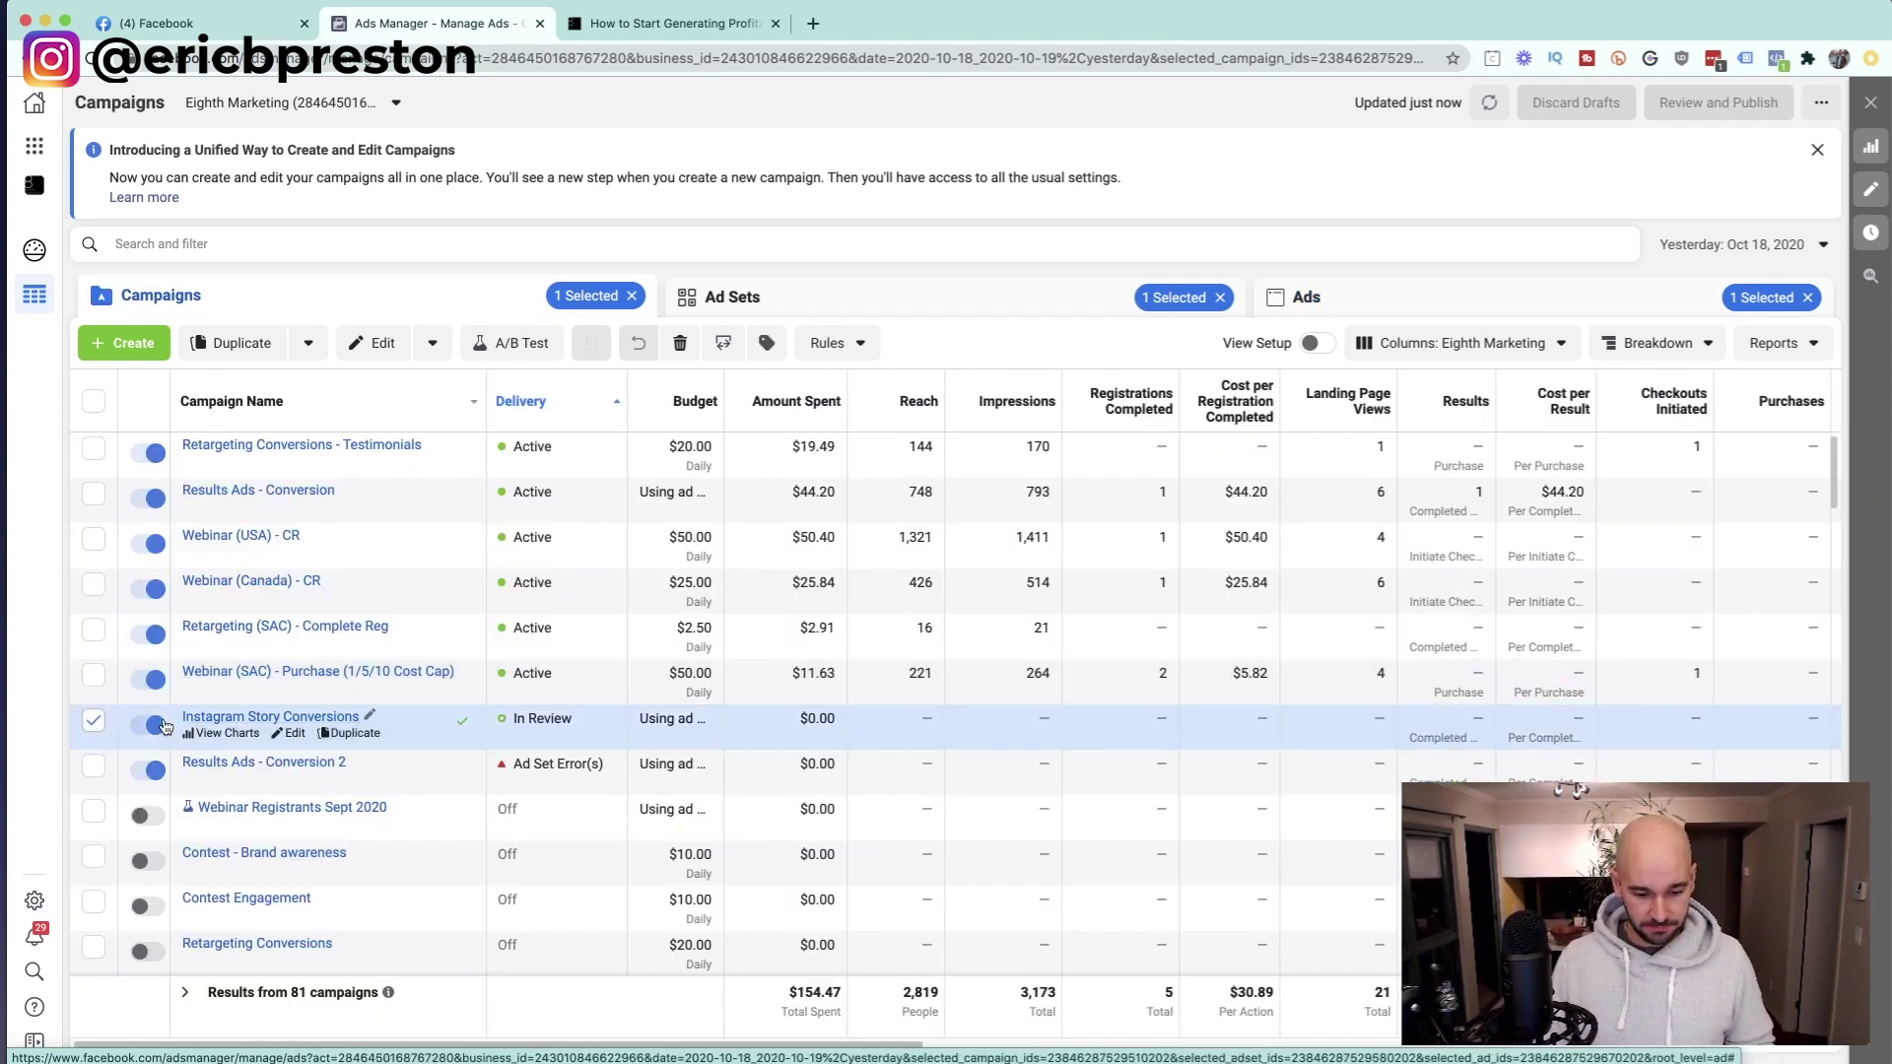
Step: Reopen the Instagram Story Conversions campaign and review the LA (1%) - US/CA ad set's conversion, budget and audience settings
left_click(295, 736)
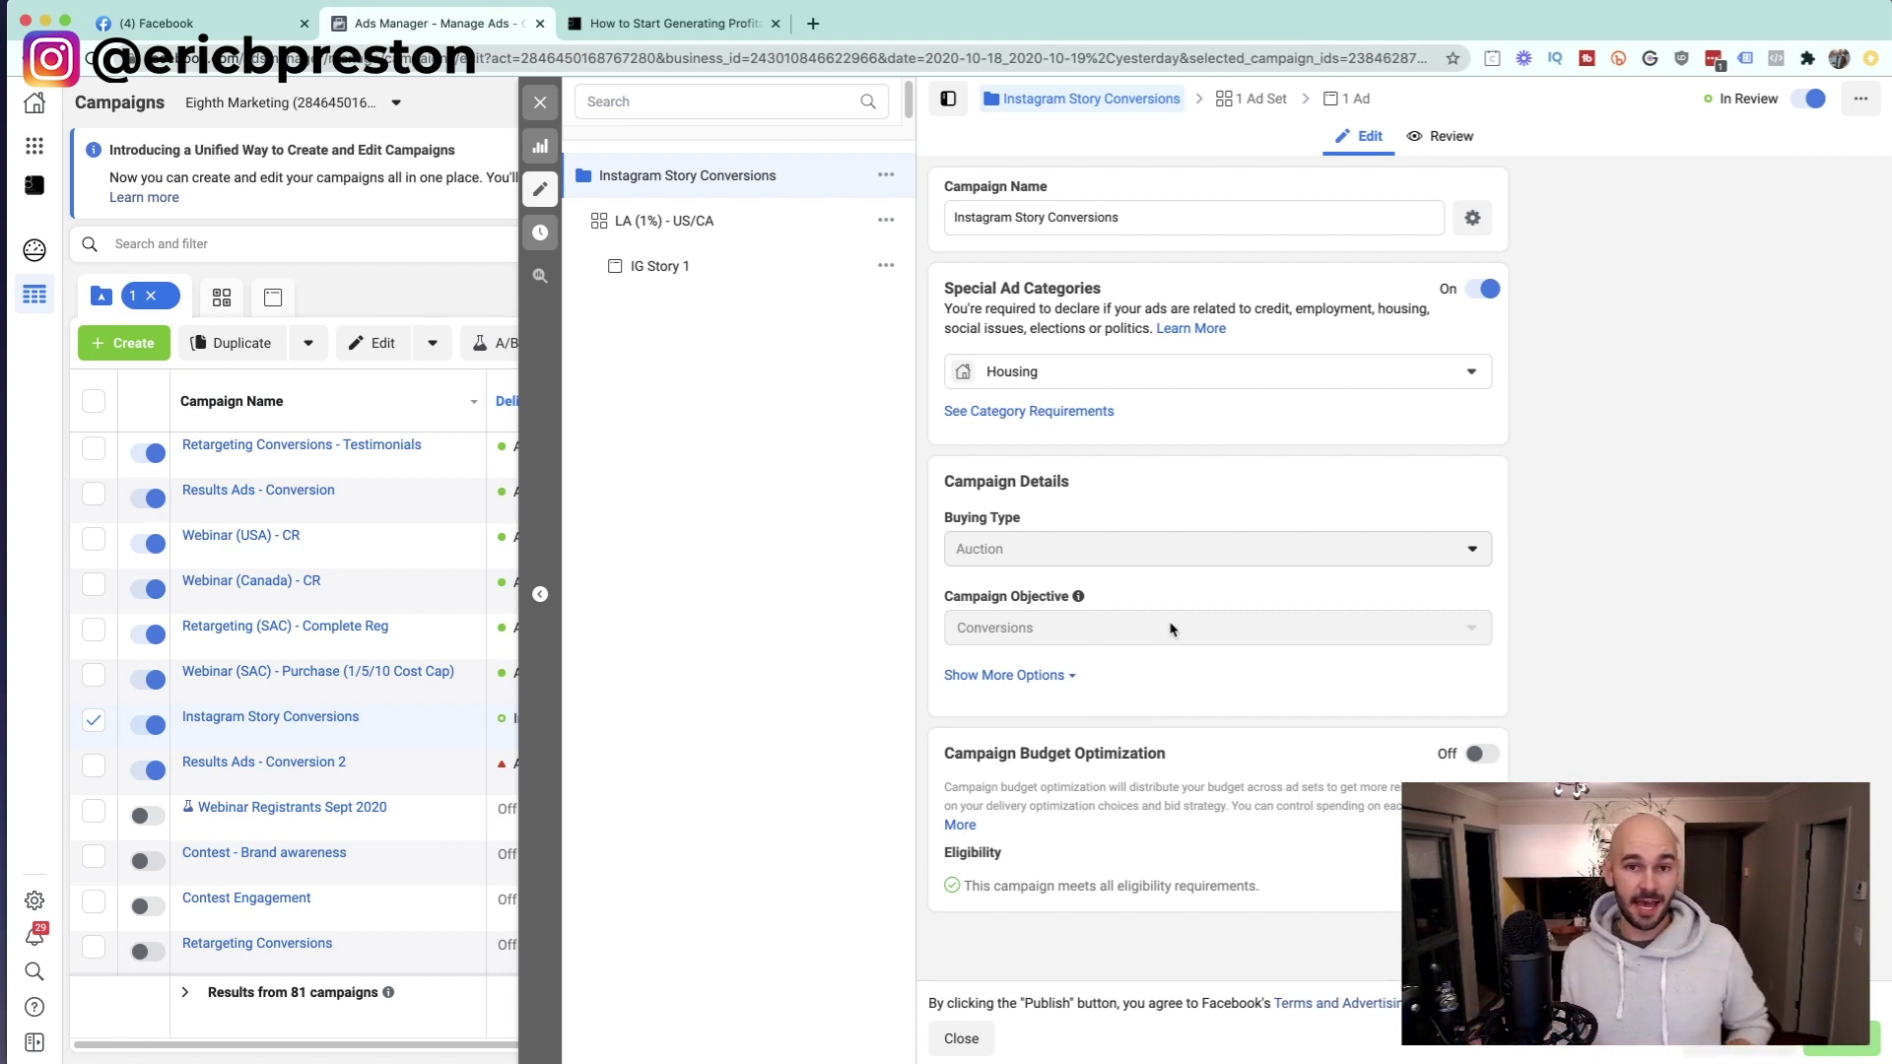
left_click(737, 225)
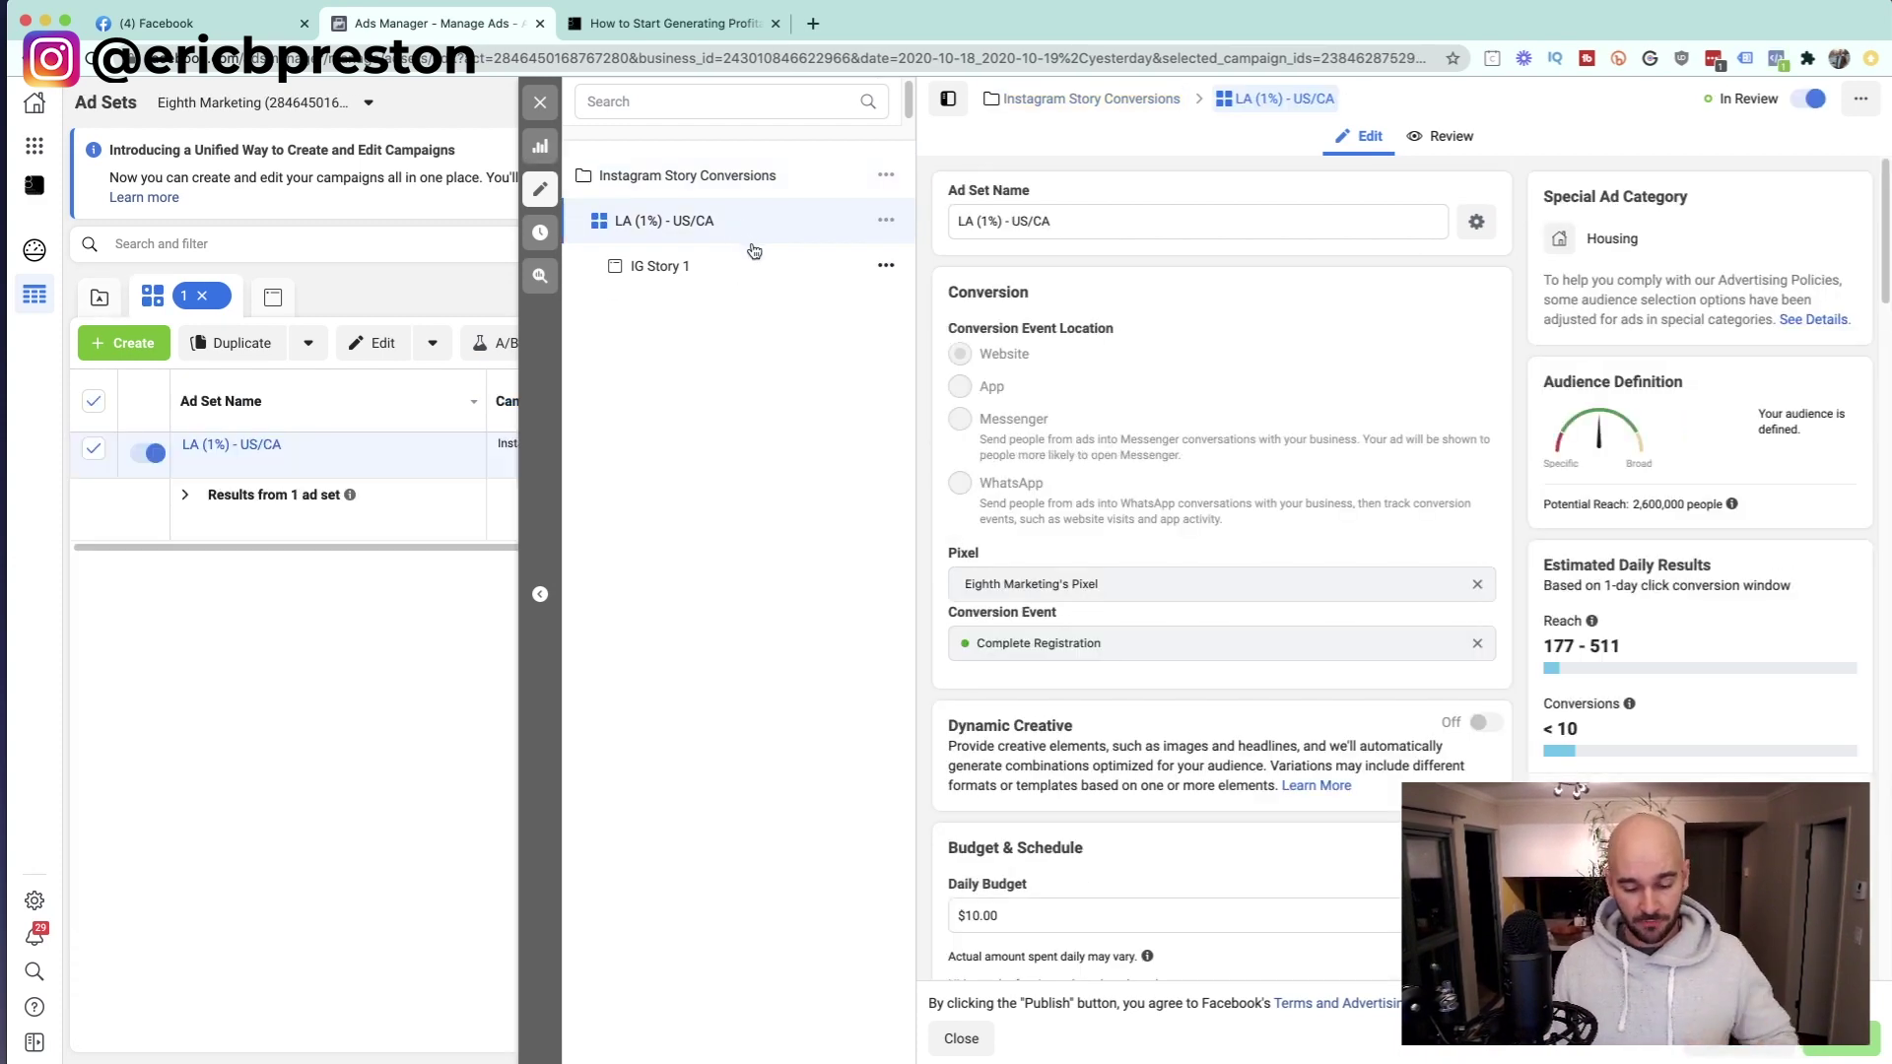
scroll(1311, 532, "down", 4)
scroll(1297, 531, "down", 15)
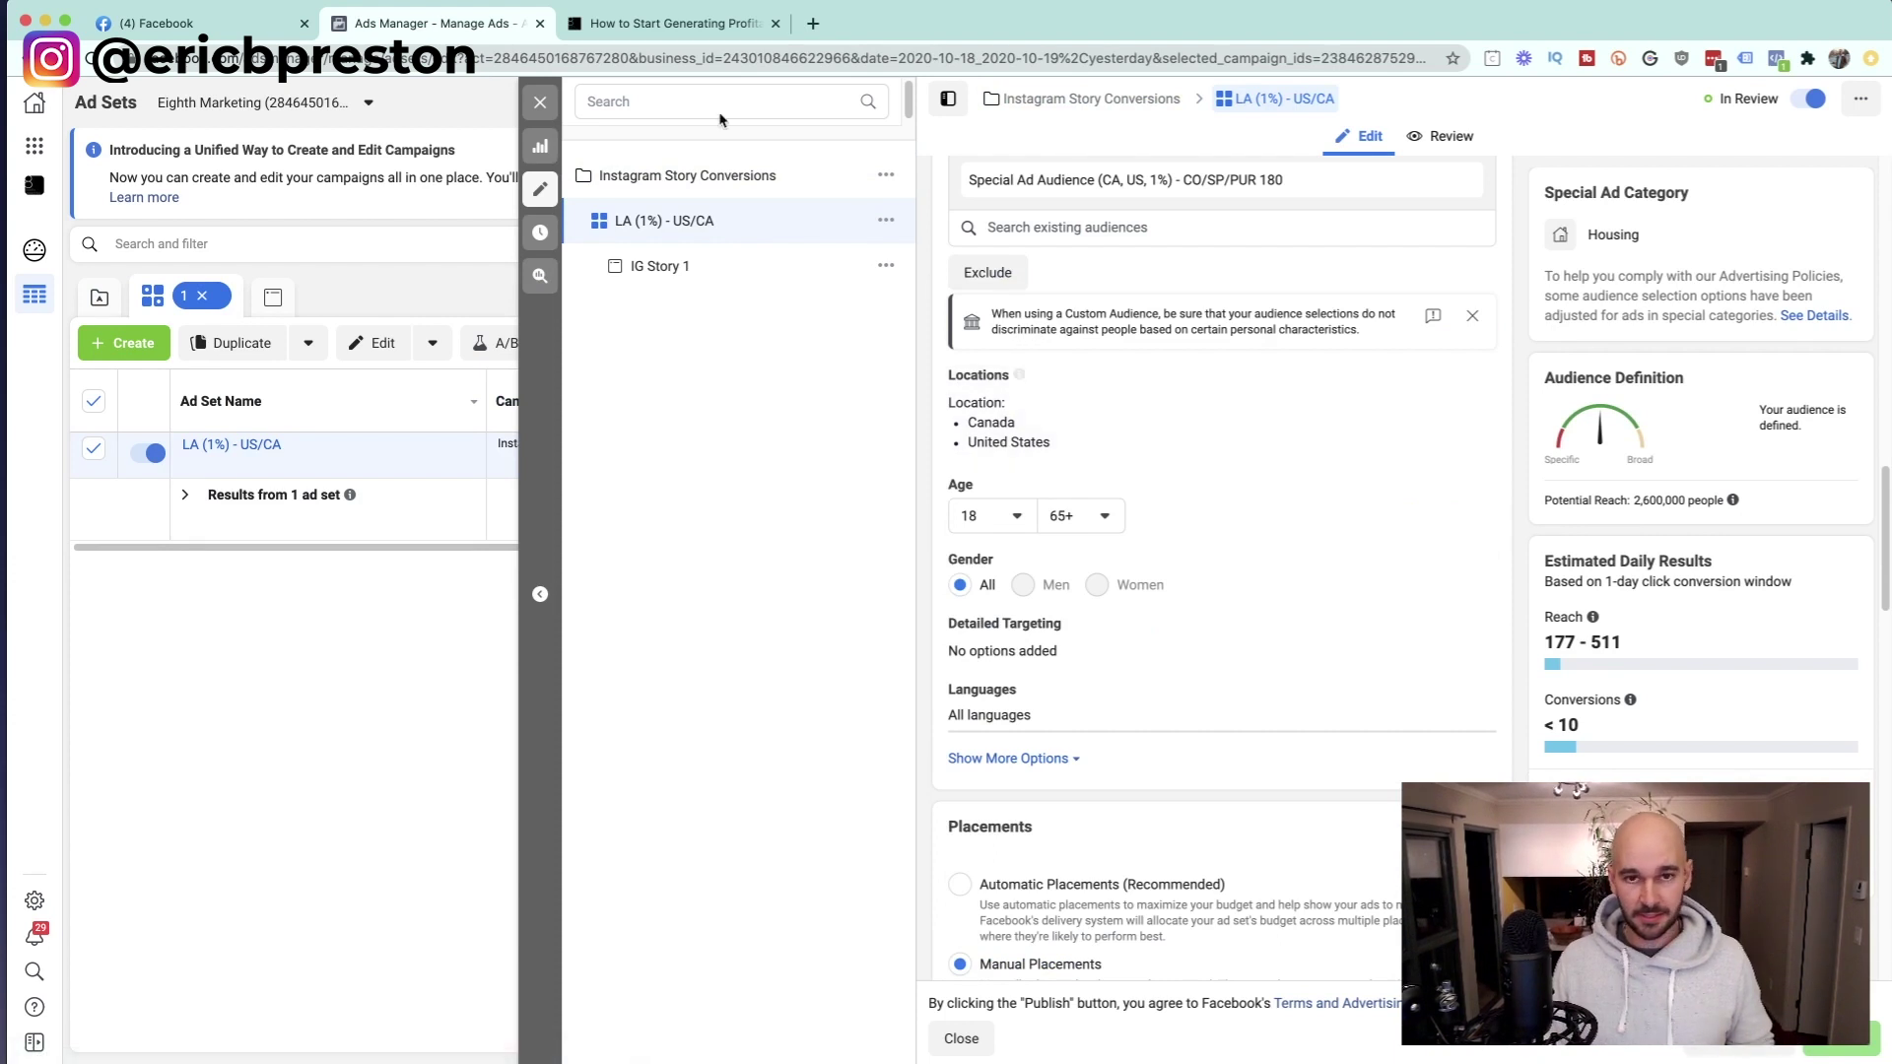
Step: Close the ad set's editor and examine its performance metrics and the available column presets, from amount spent through to the video play columns
left_click(540, 102)
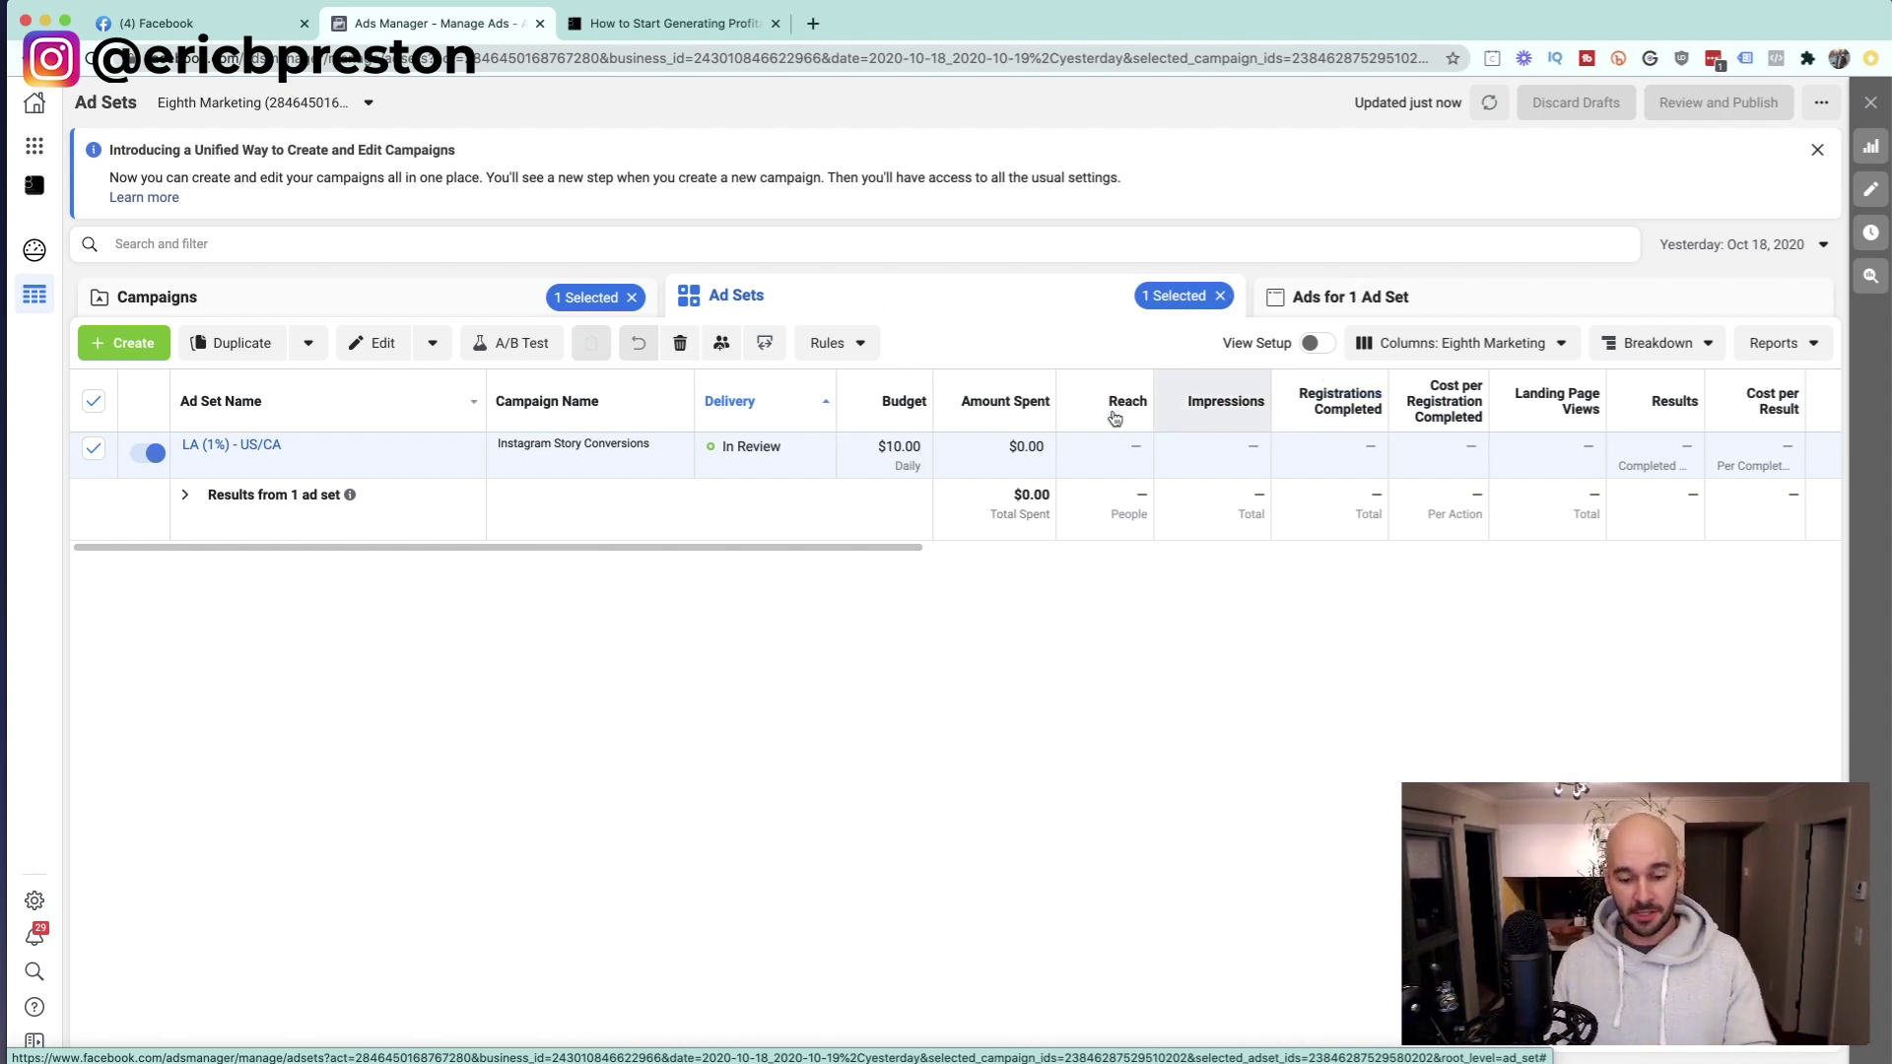
mouse_move(1213, 402)
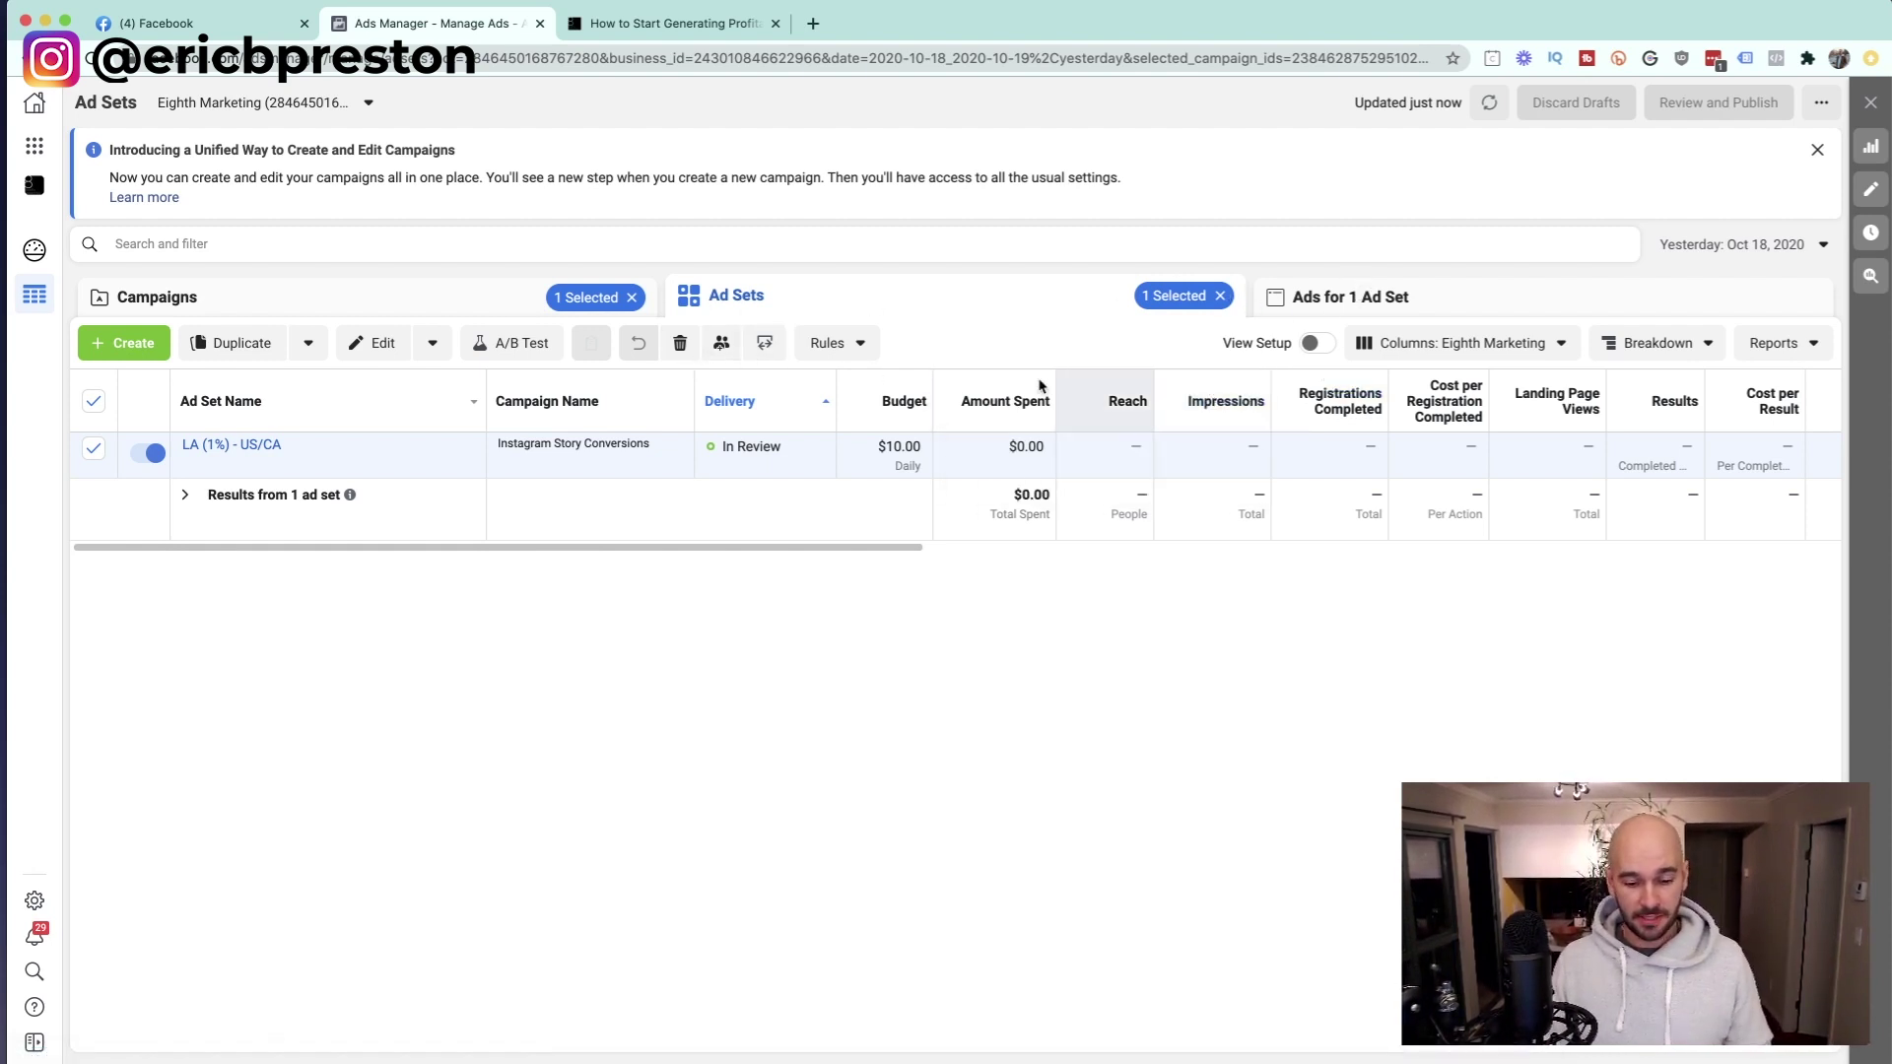
left_click(1416, 348)
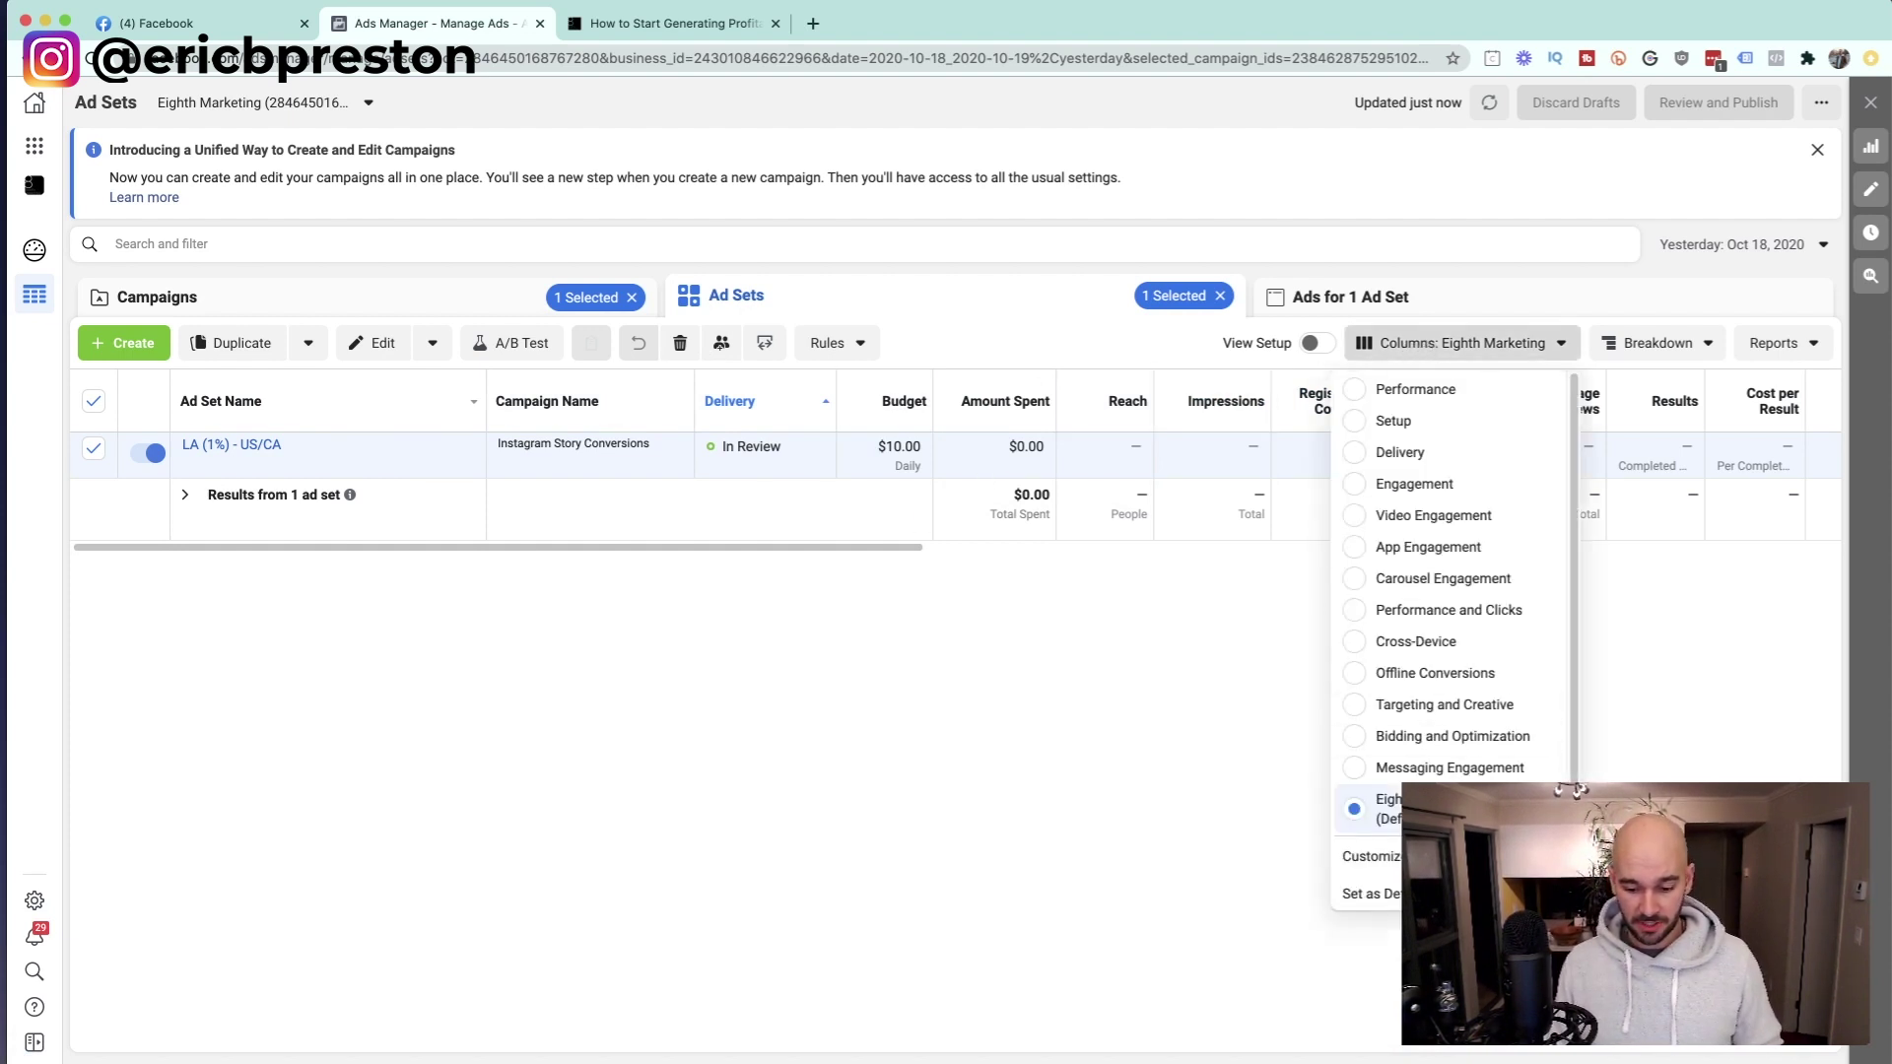
left_click(1123, 605)
left_click_drag(866, 558, 980, 562)
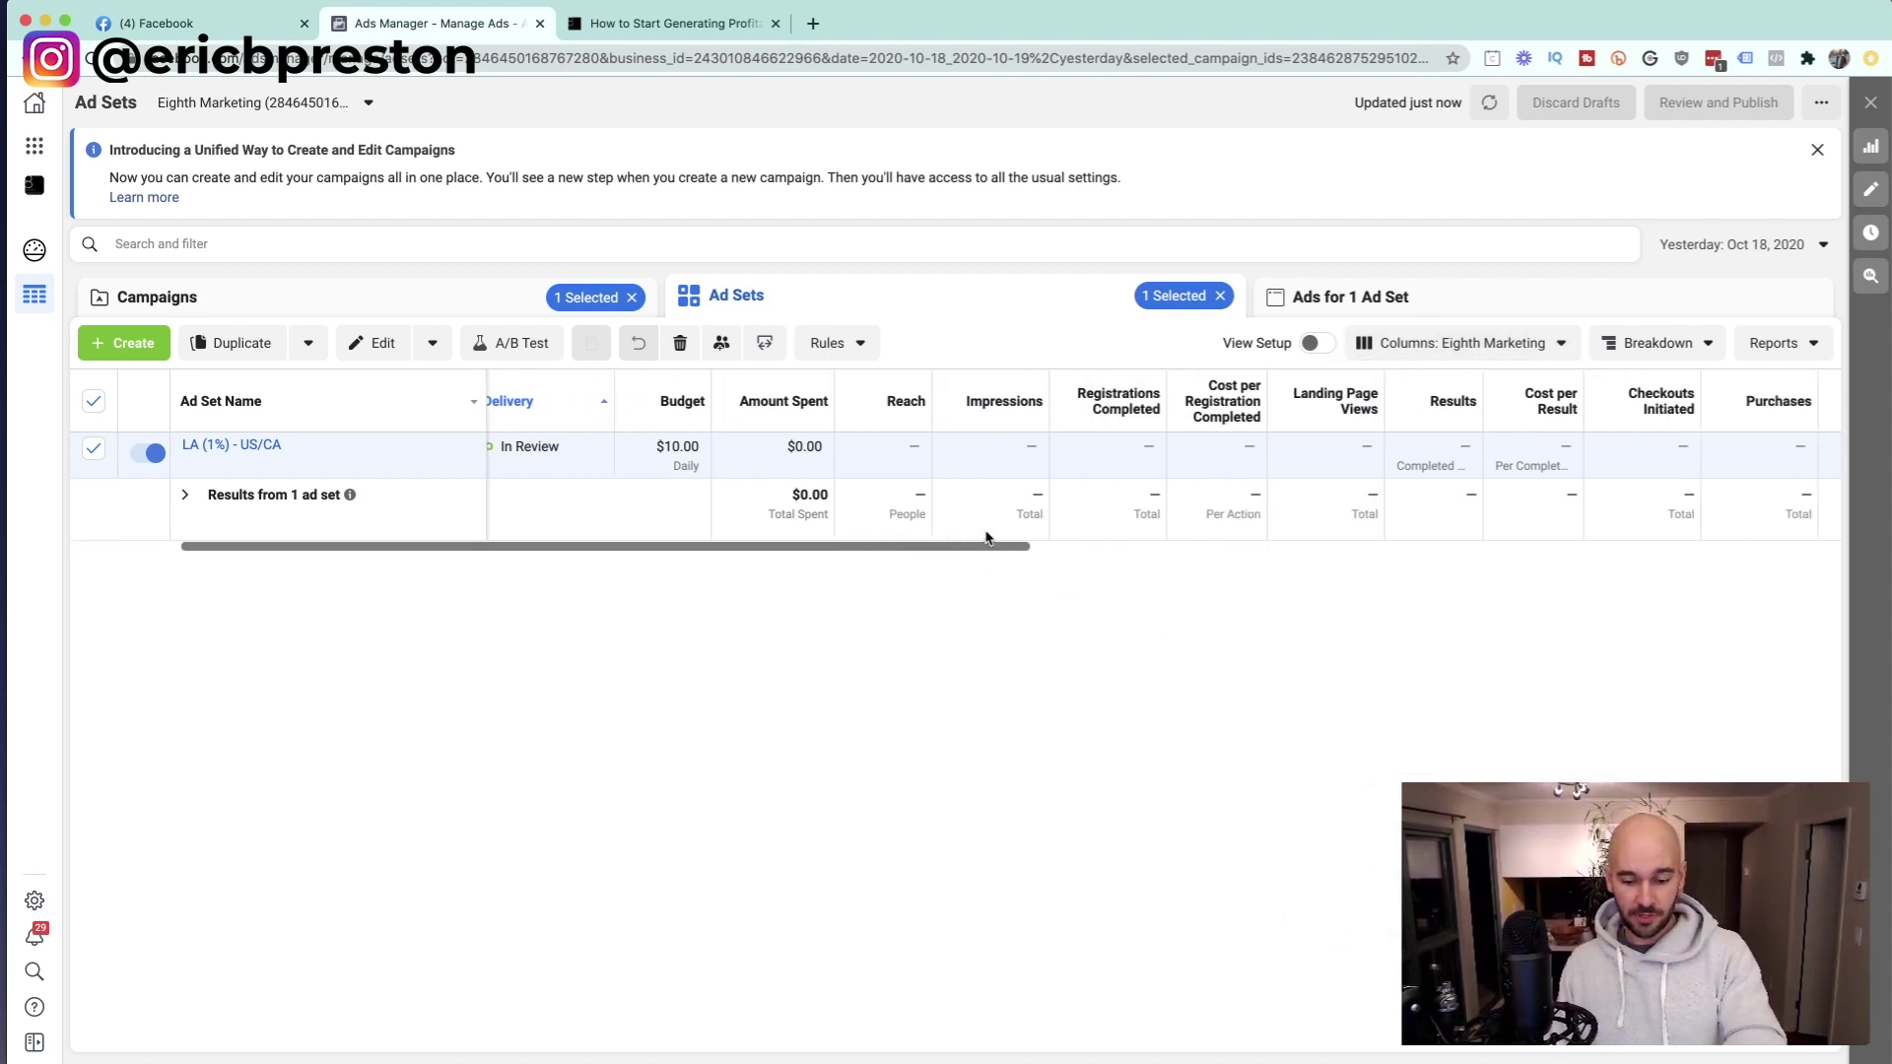
left_click_drag(961, 558, 1377, 507)
left_click(1443, 366)
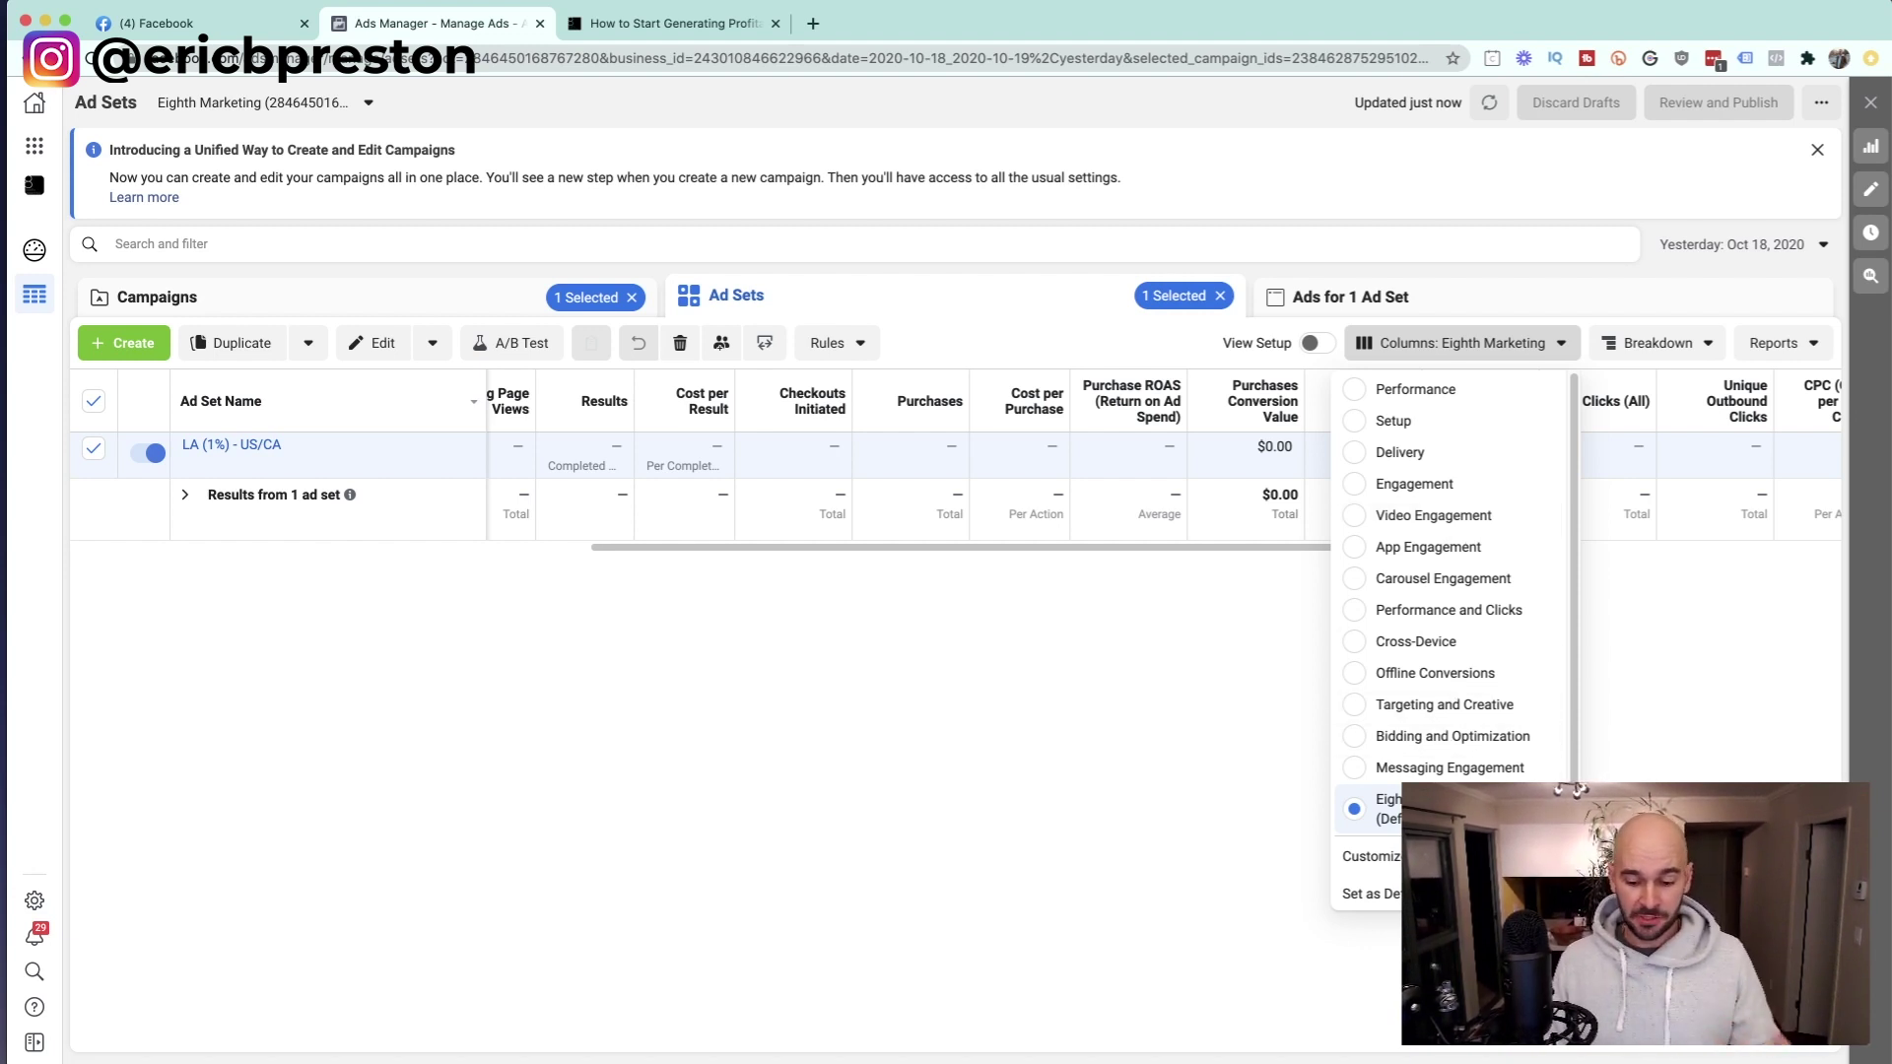
left_click_drag(1260, 545, 1677, 549)
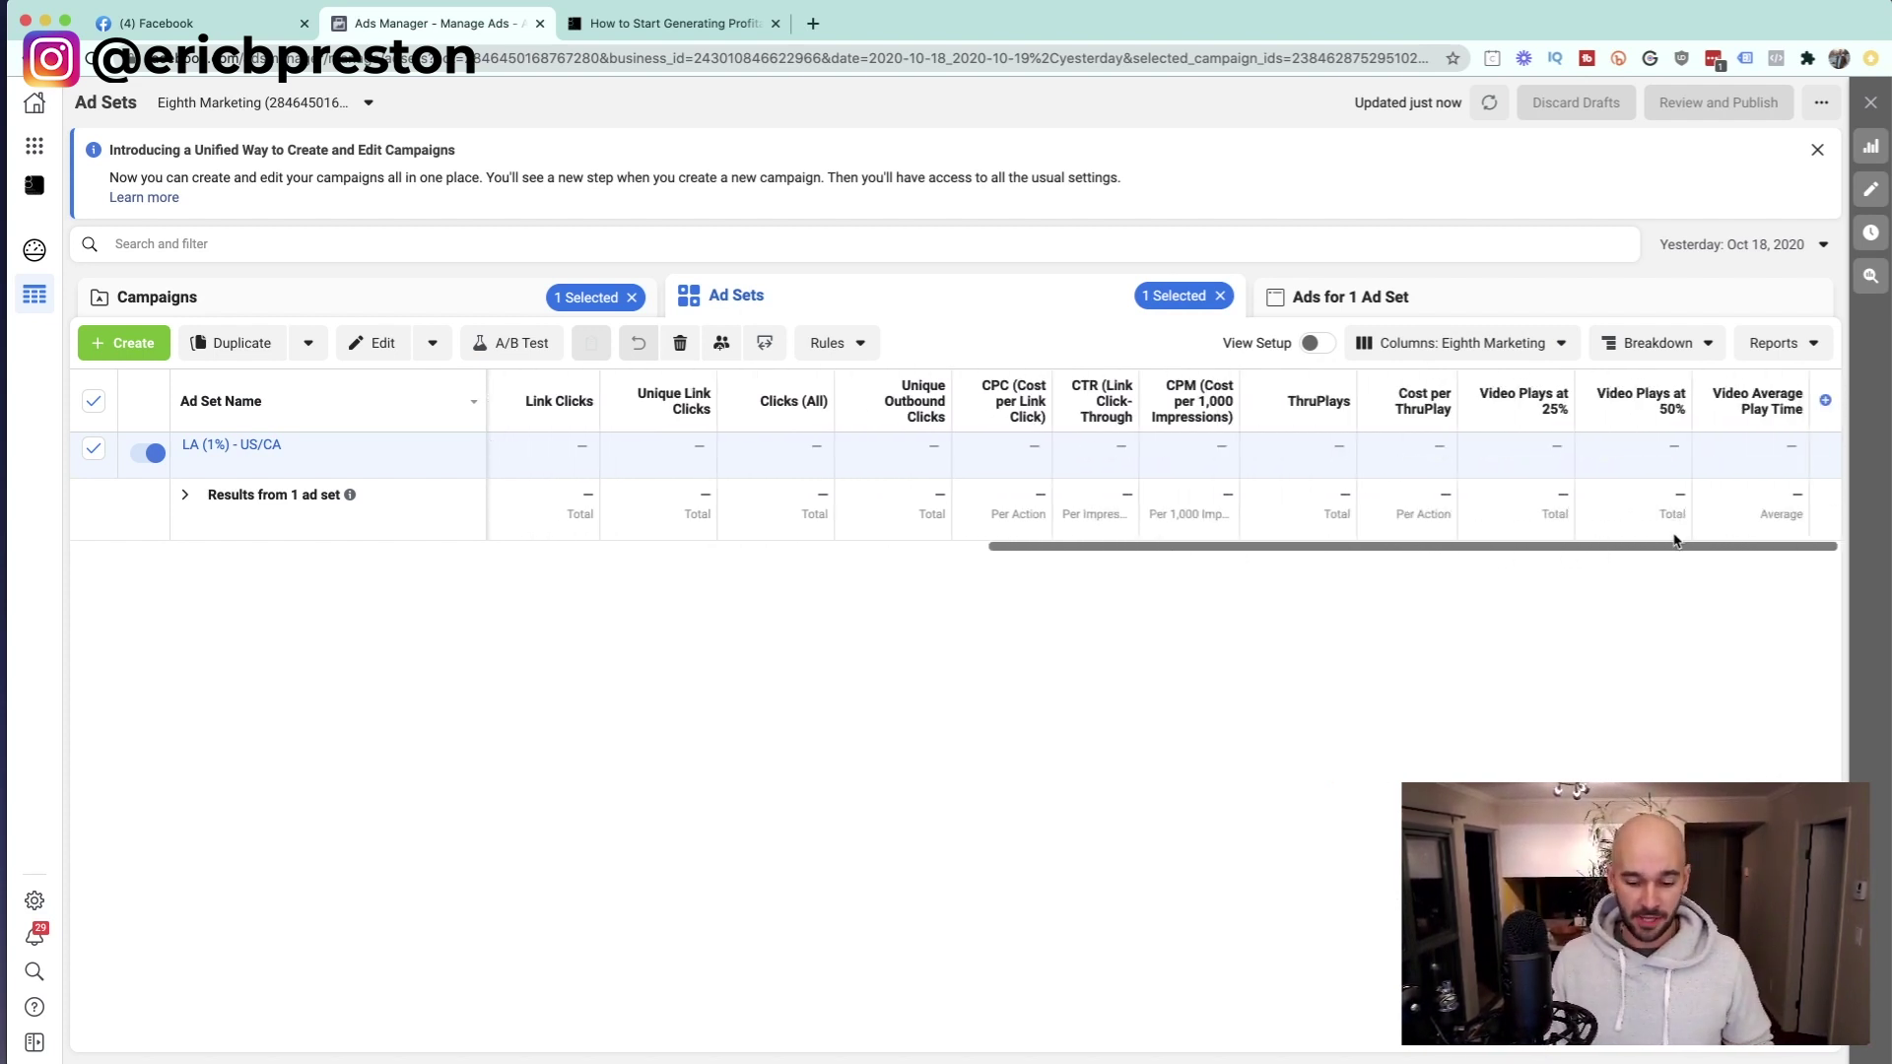
left_click_drag(1588, 545, 445, 299)
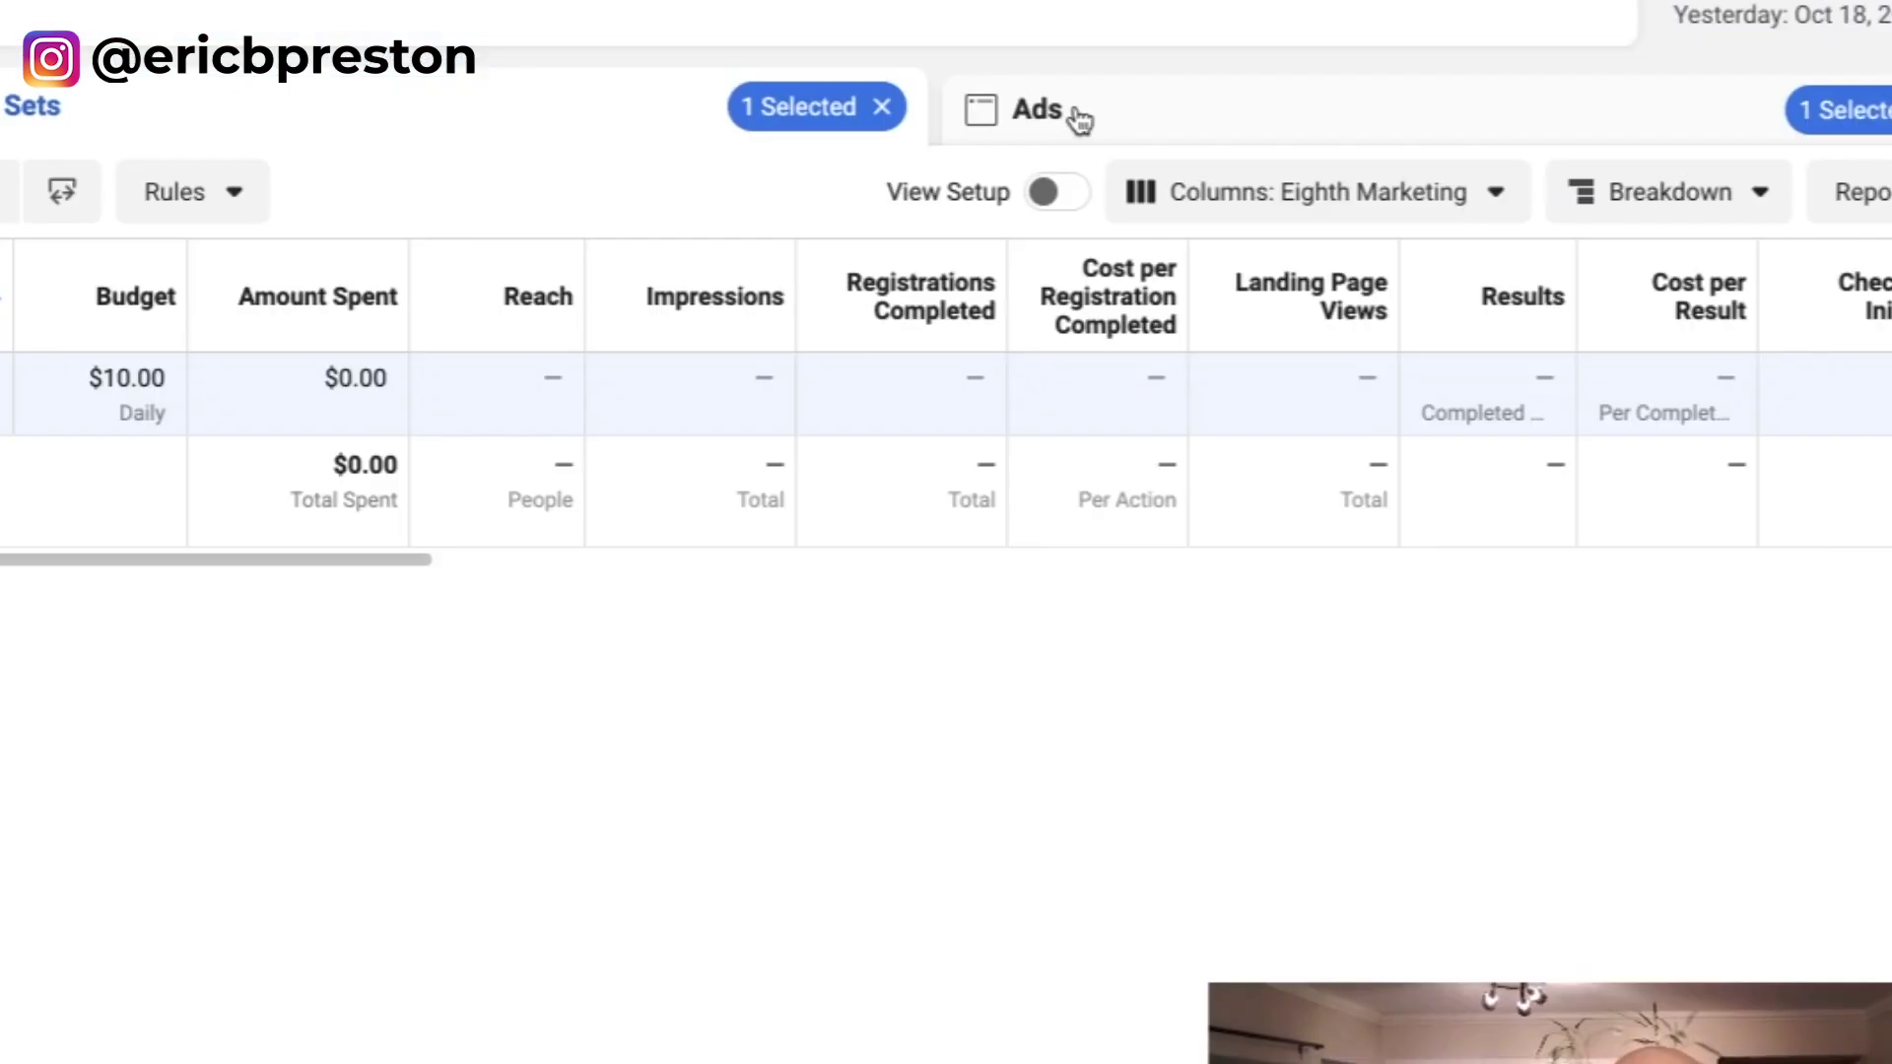
Step: Open the IG Story 1 ad for editing, send its story ad preview as a notification to Instagram, and dismiss the confirmation
left_click(1316, 294)
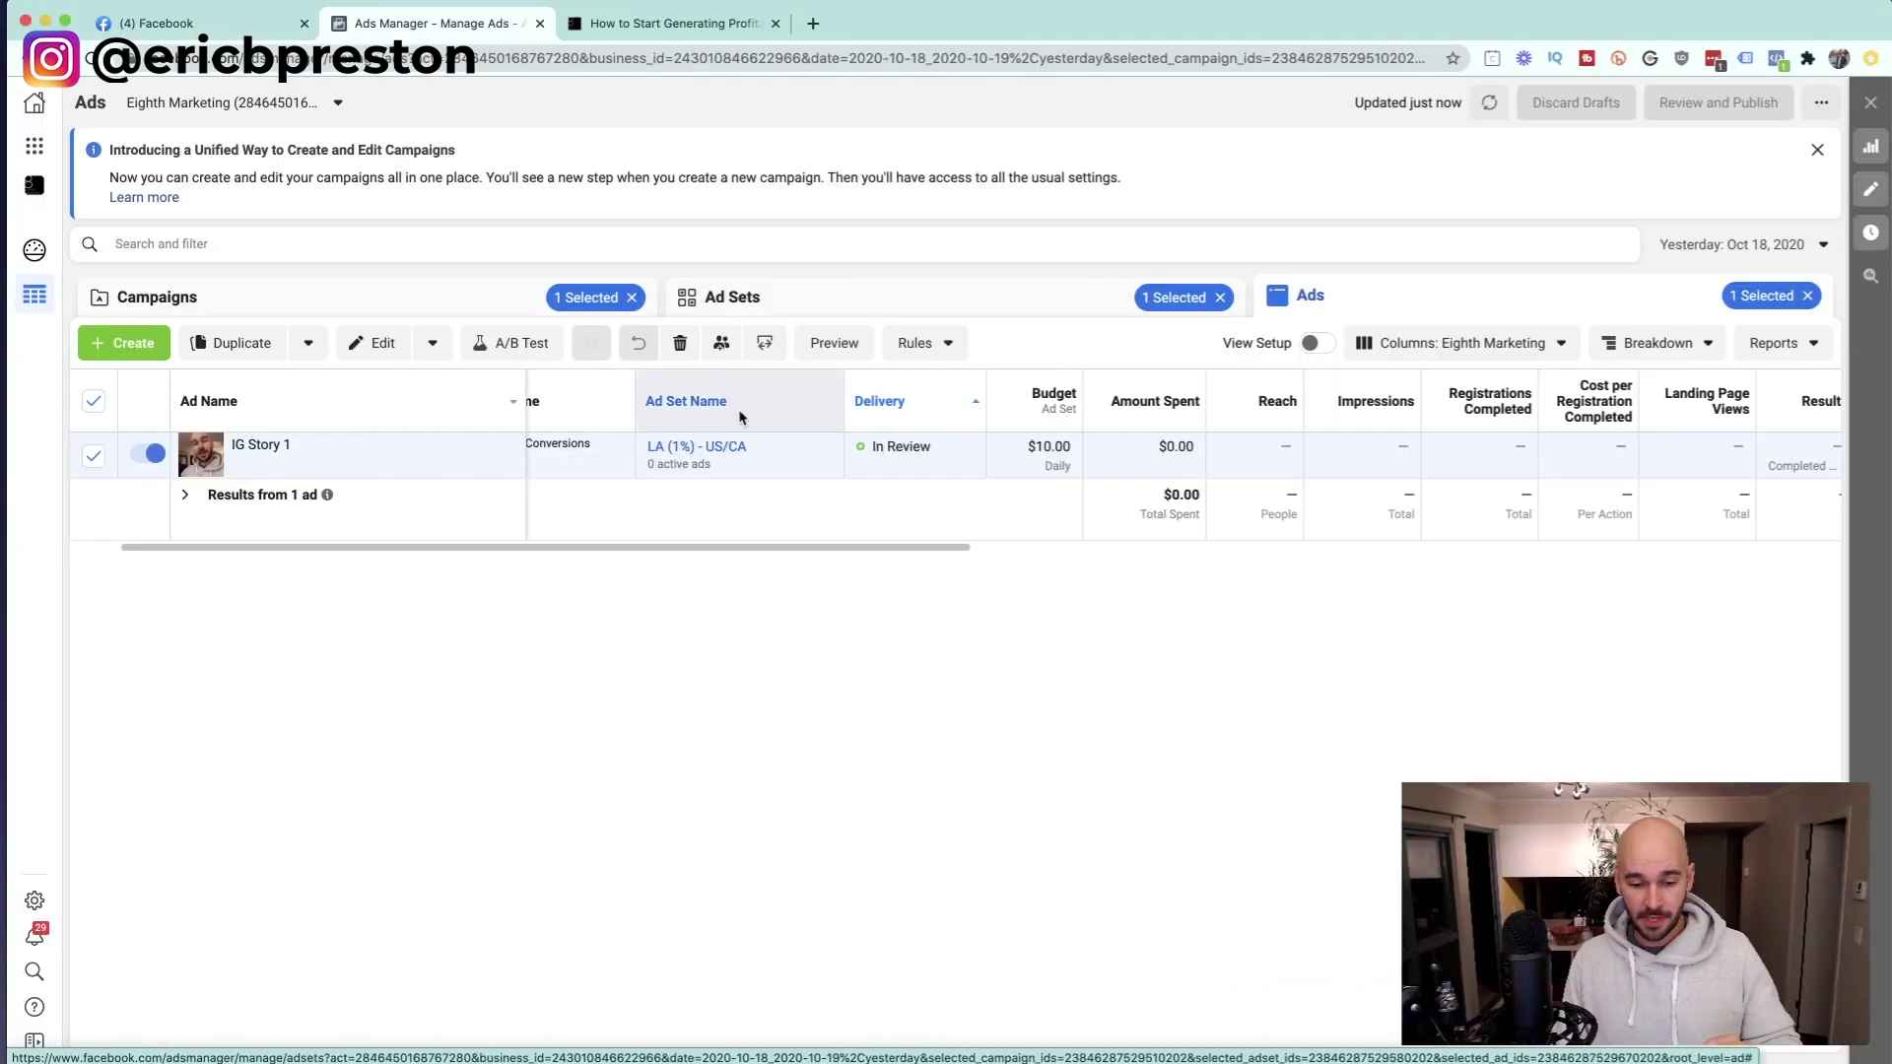
mouse_move(380, 464)
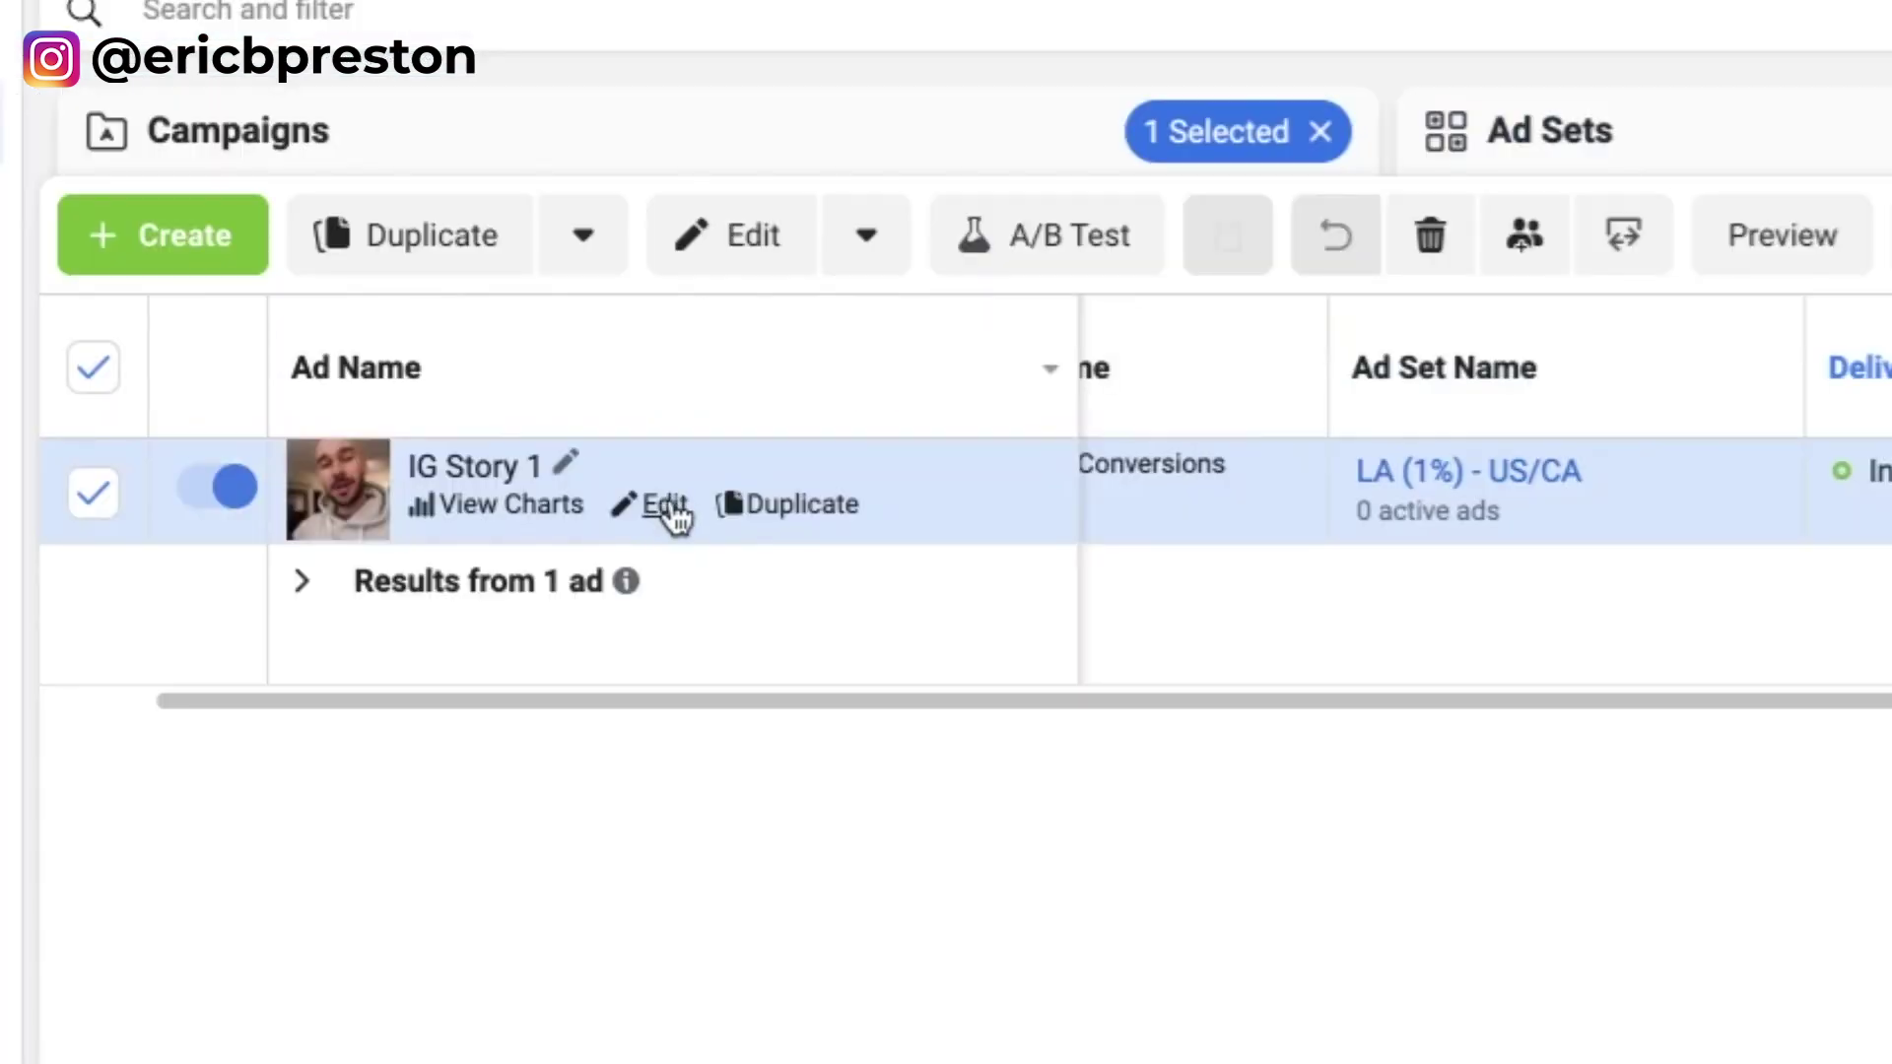
left_click(664, 506)
left_click(1804, 263)
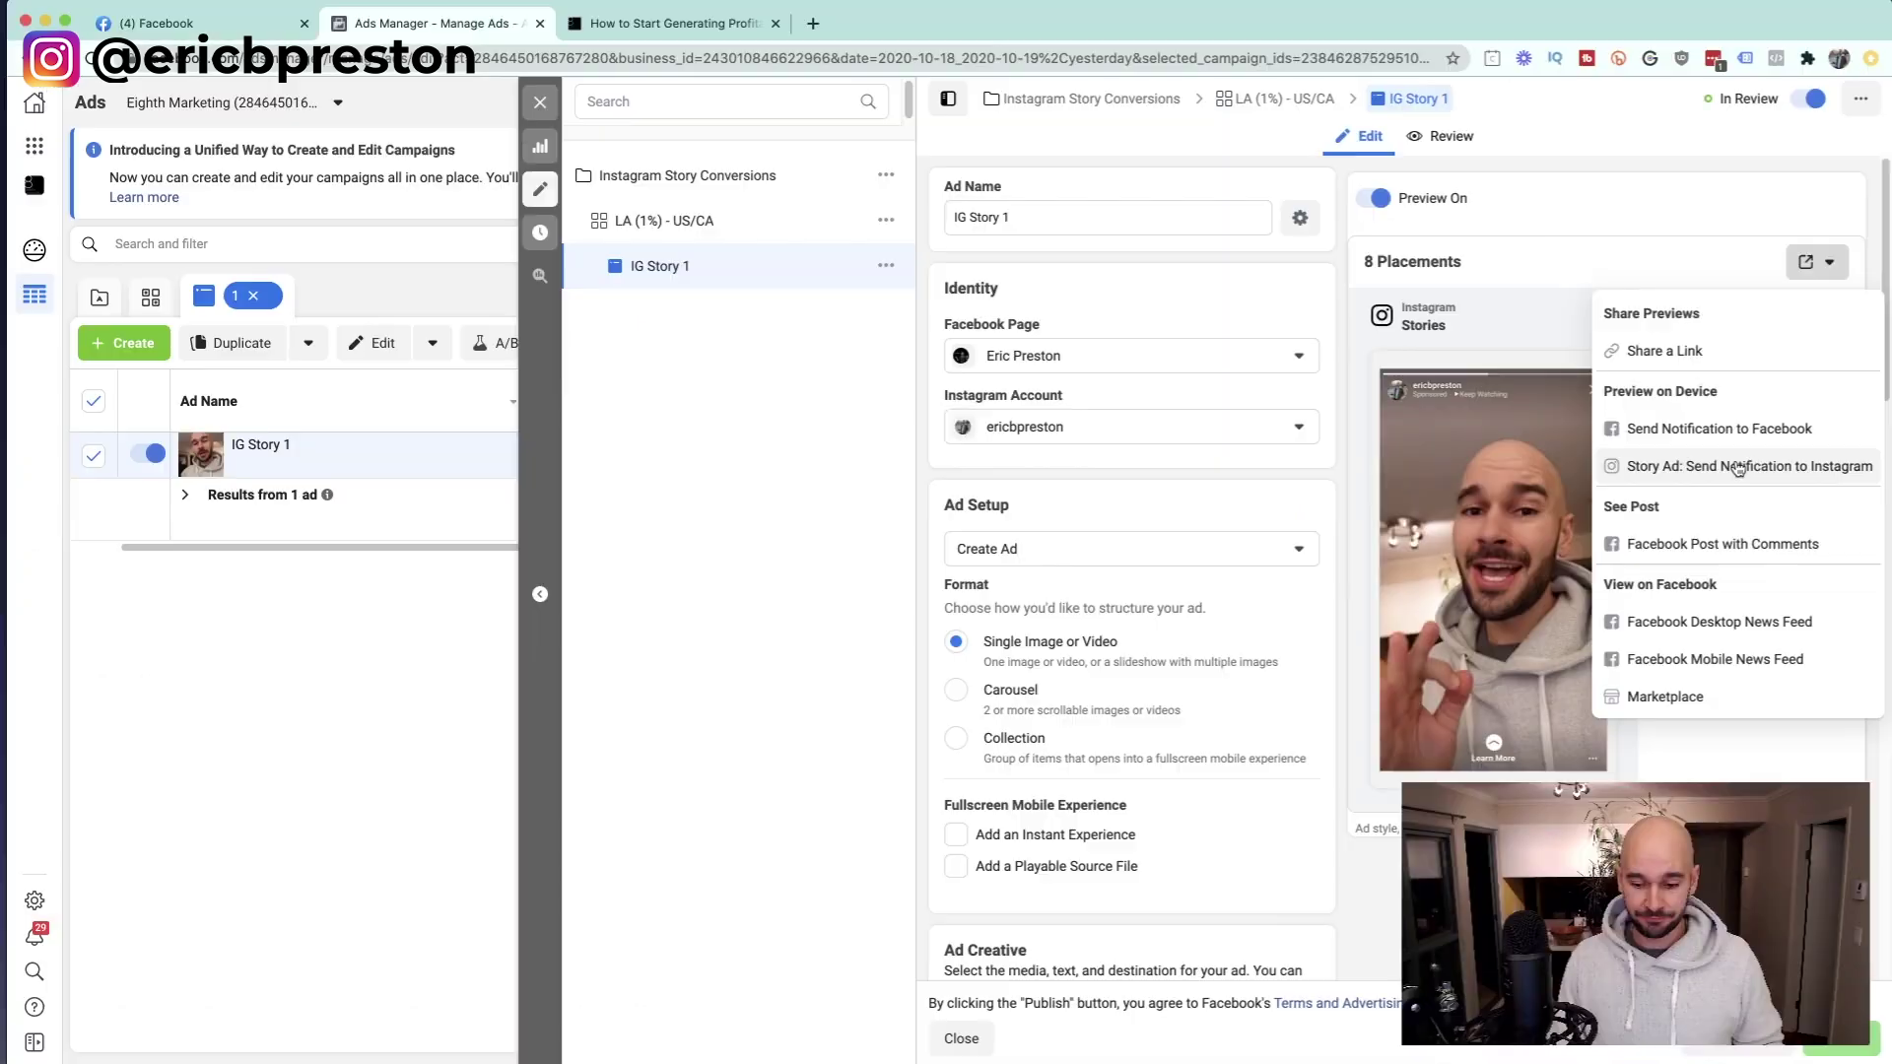
left_click(1738, 468)
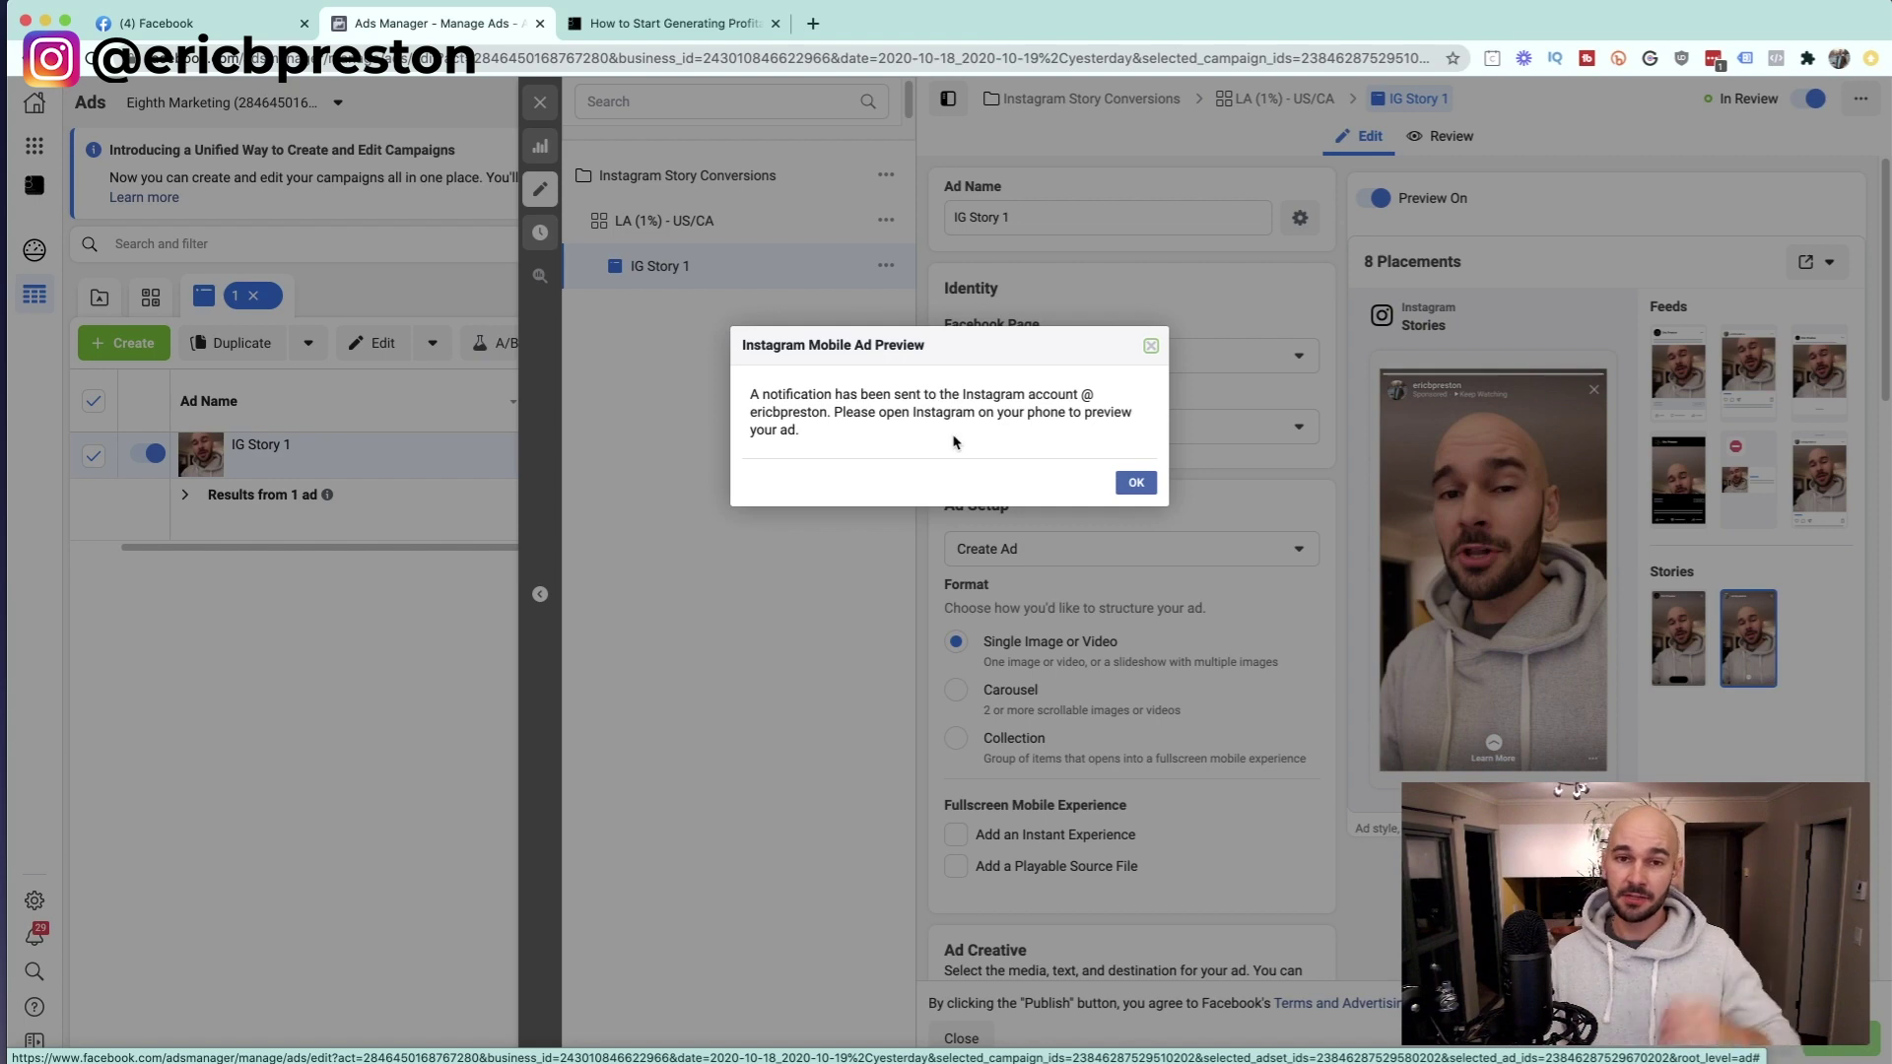
left_click(1151, 482)
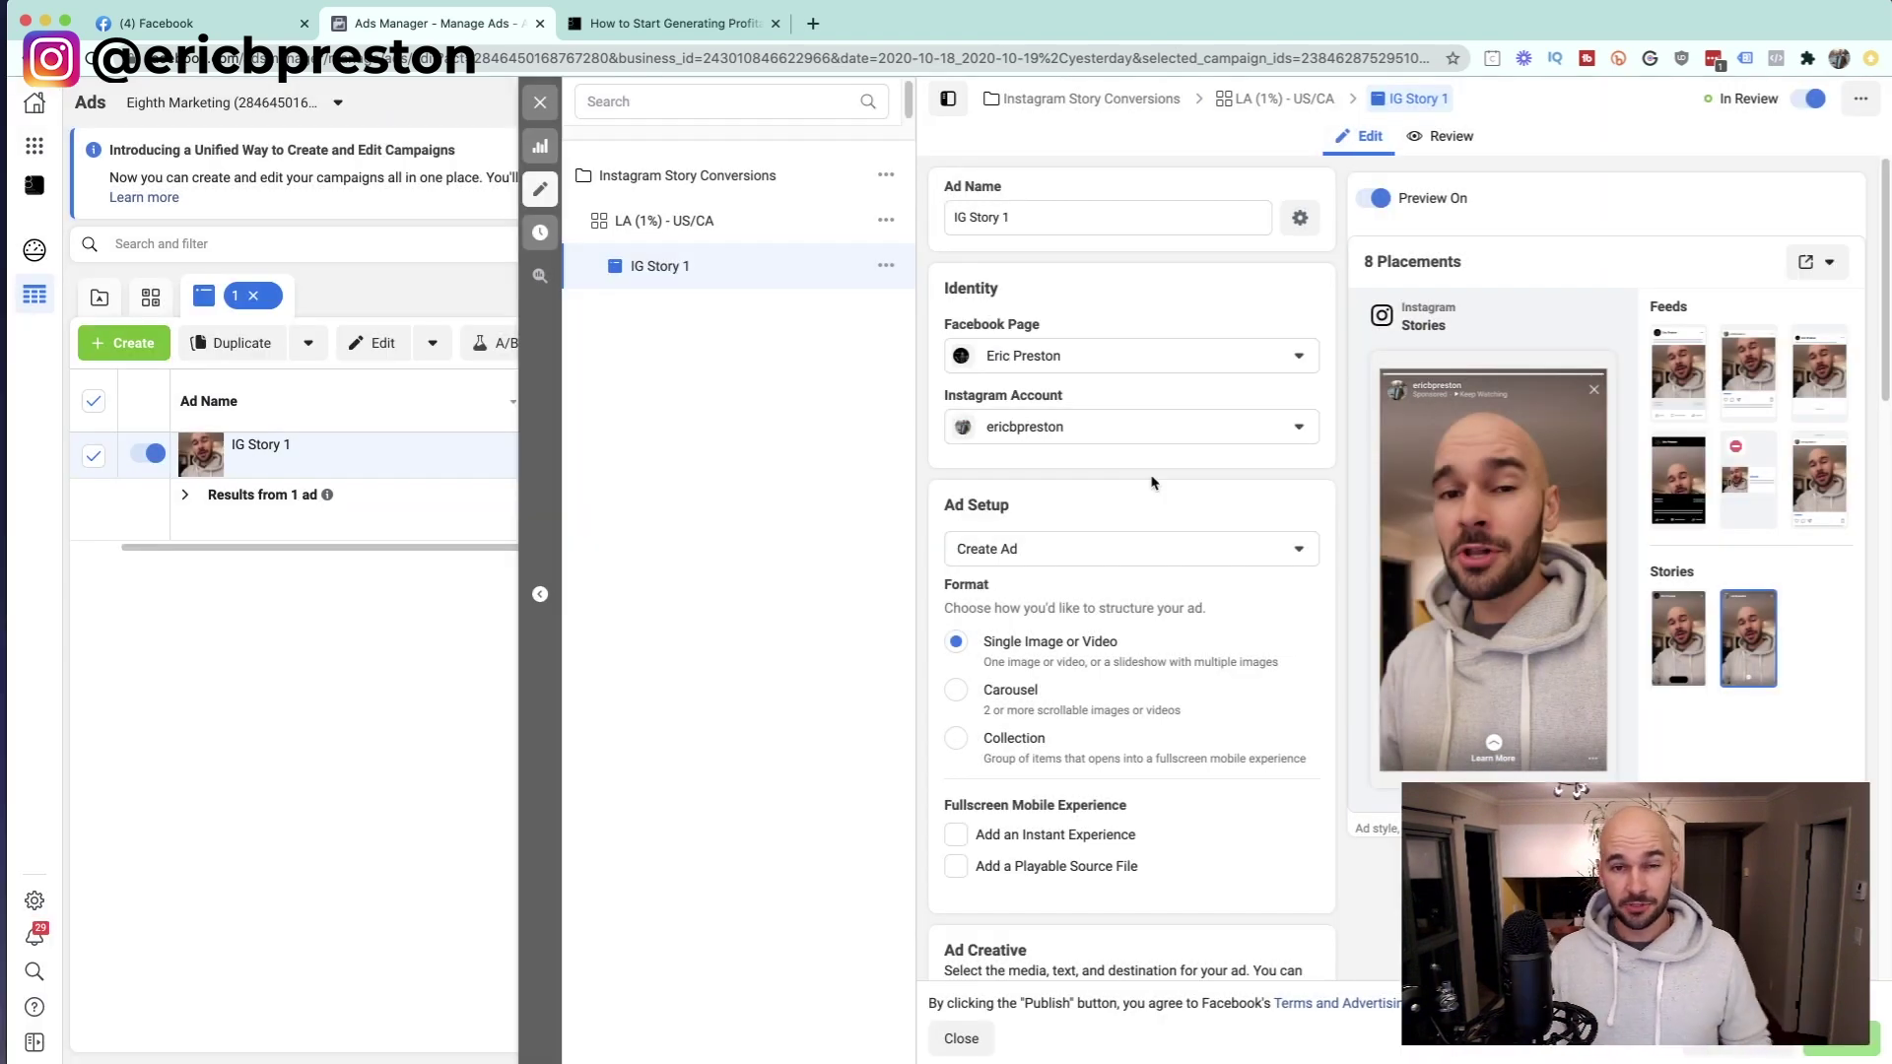